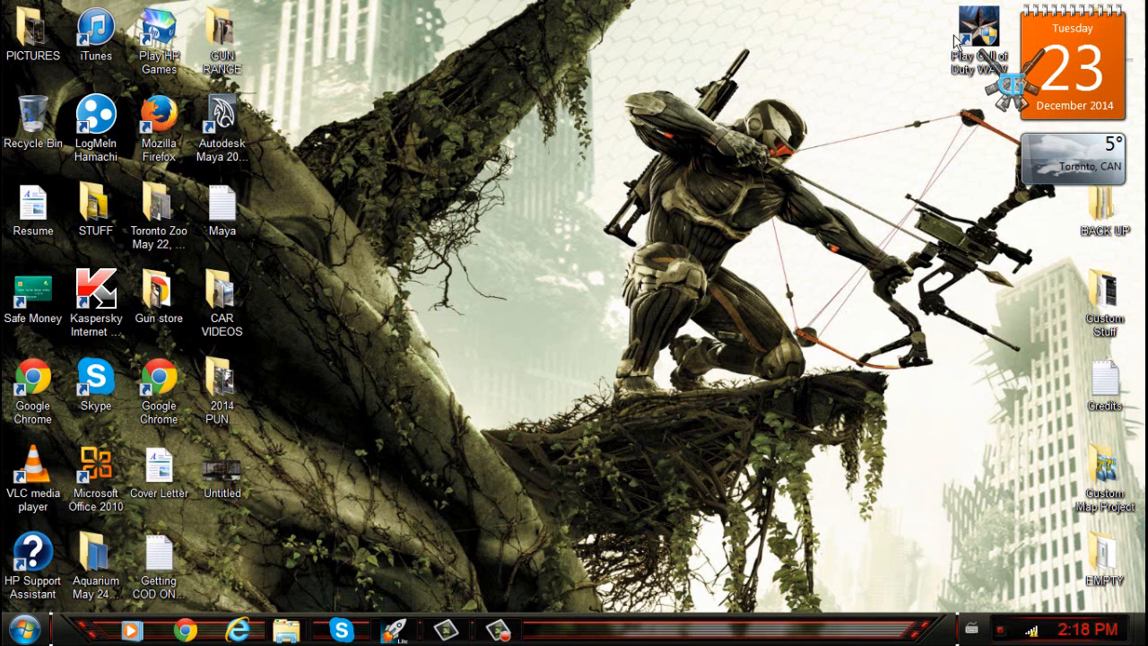
Open the file location of the Call of Duty WAW desktop shortcut.
right_click(929, 22)
click(860, 204)
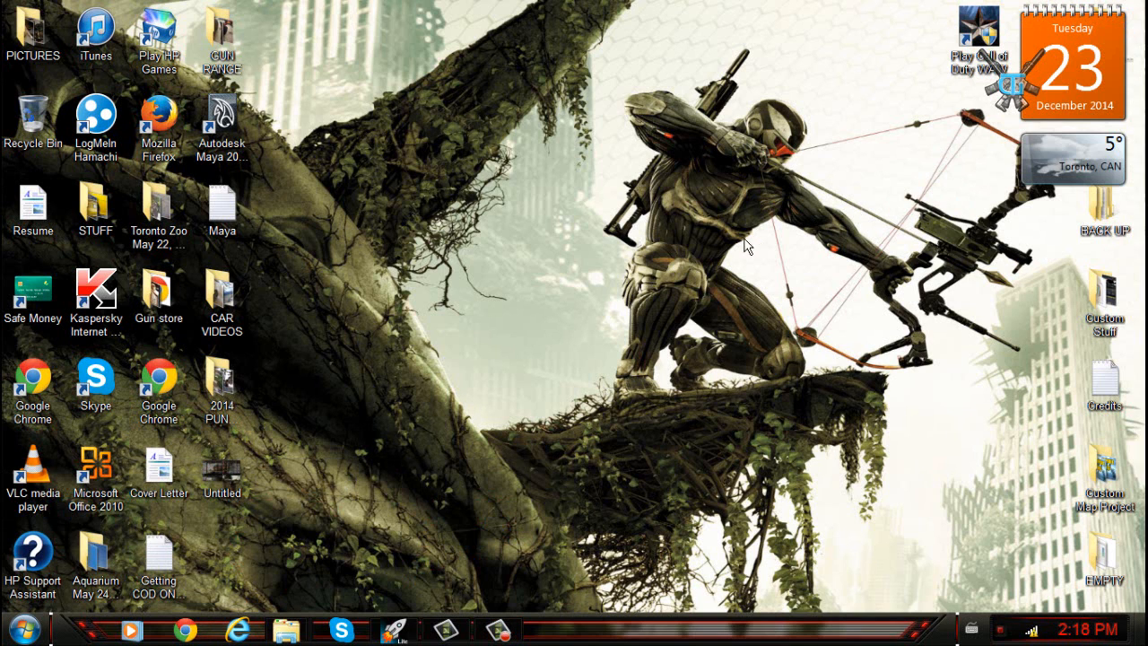
right_click(983, 49)
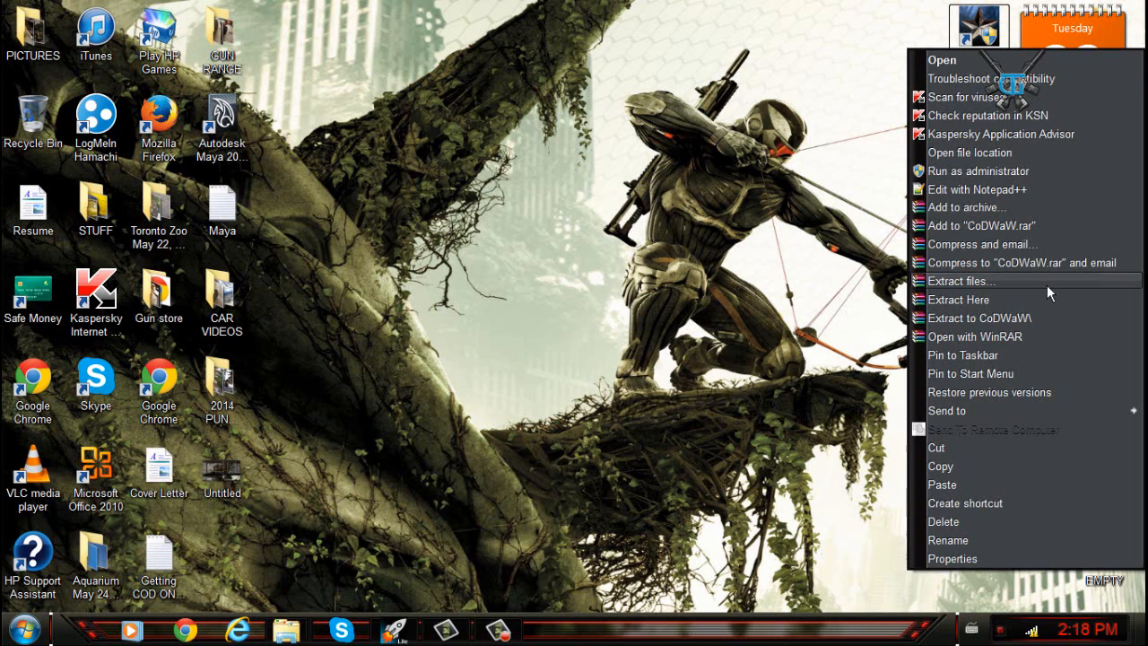
click(978, 152)
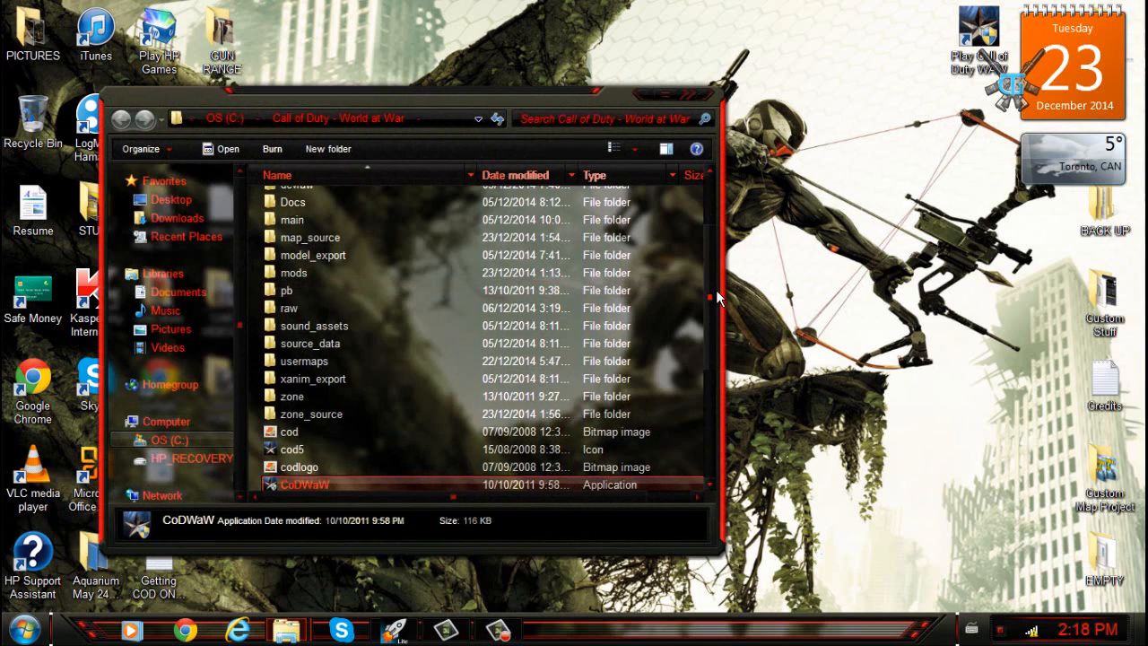
Open the bin folder of the game directory and start the Launcher application.
drag(715, 290, 716, 186)
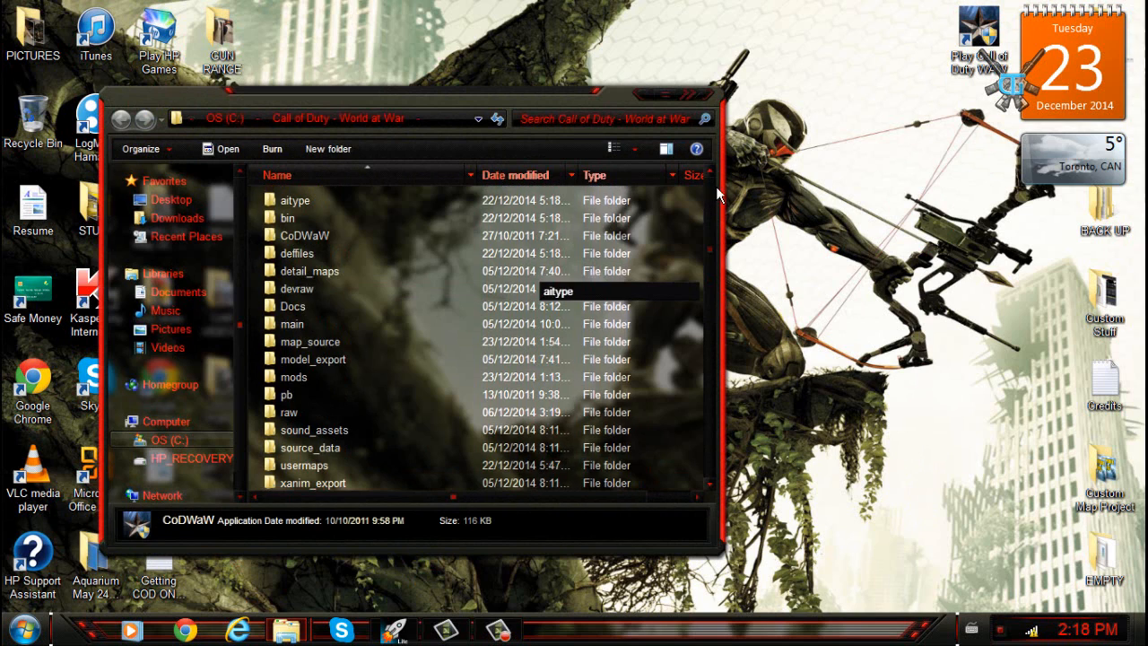
click(306, 225)
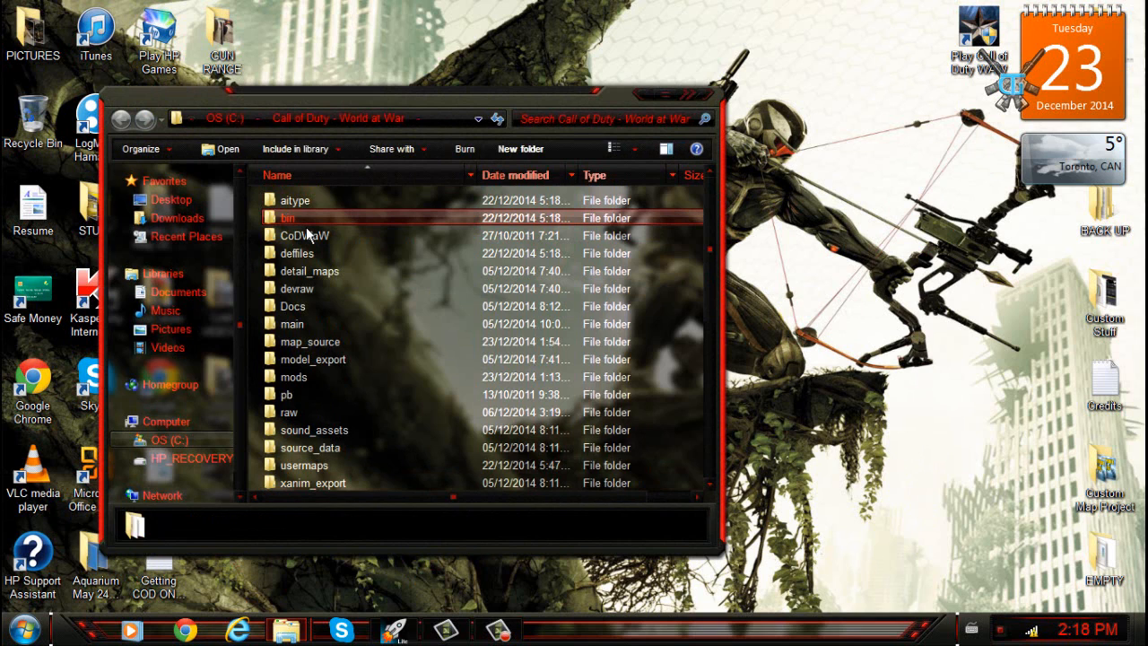
double_click(306, 225)
scroll(342, 302, down, 5)
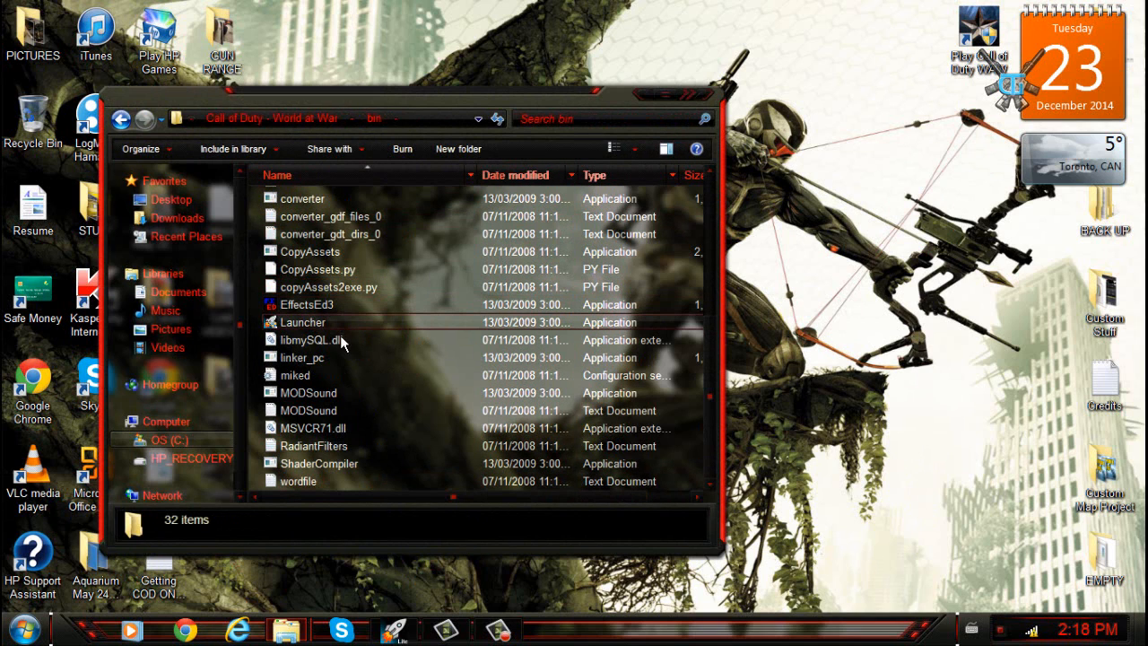
click(319, 326)
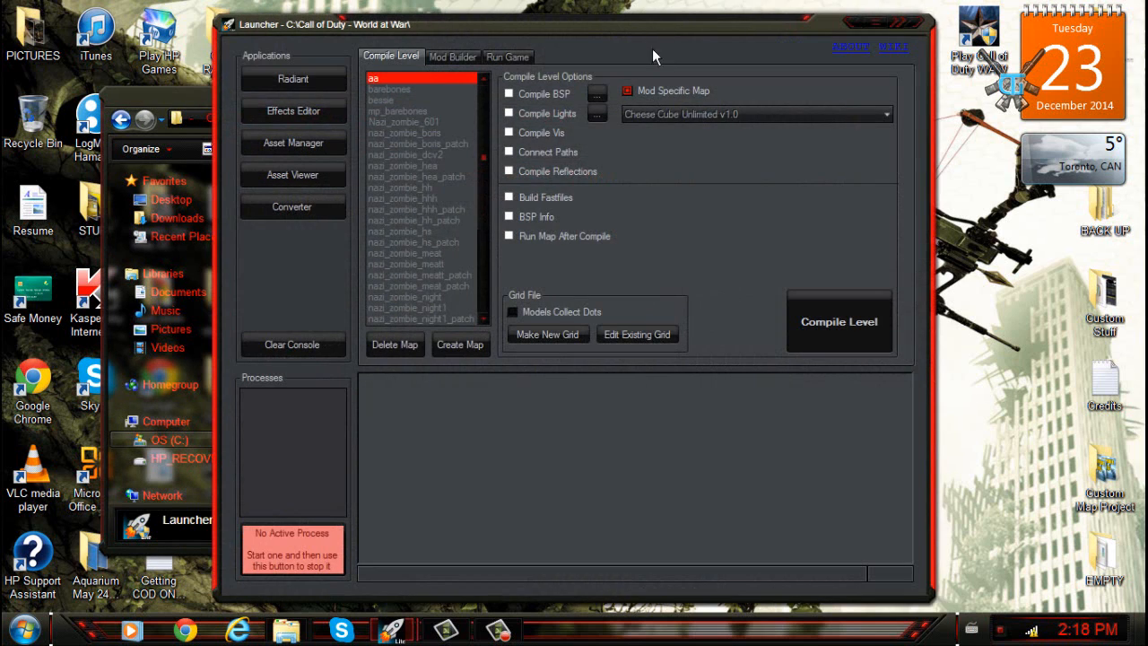
Reposition the Launcher window slightly and start the Radiant level editor from it.
drag(653, 29, 626, 35)
click(649, 101)
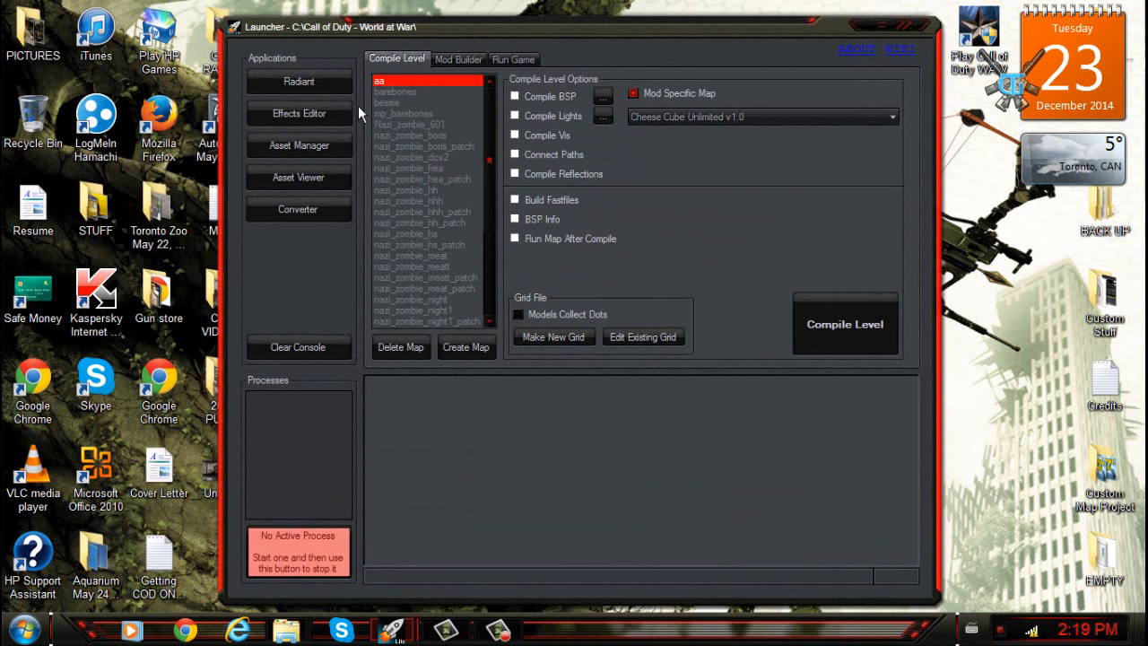
click(334, 91)
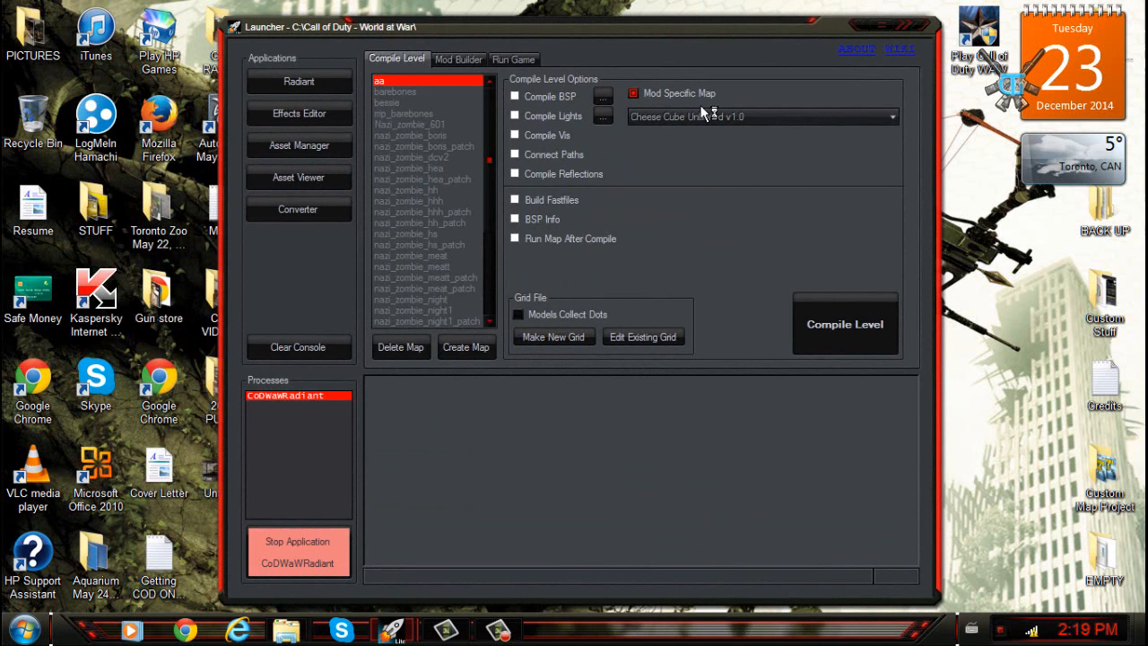
Try to close the extra Launcher window, cancel the exit, and minimize the Launcher.
click(863, 25)
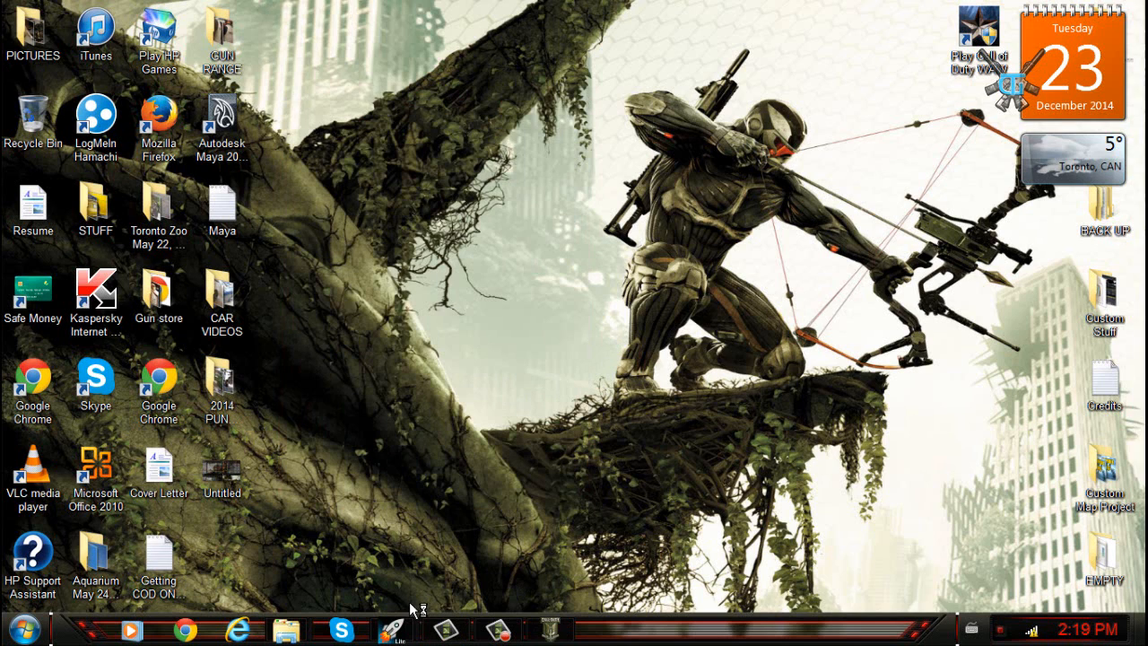
mouse_move(408, 635)
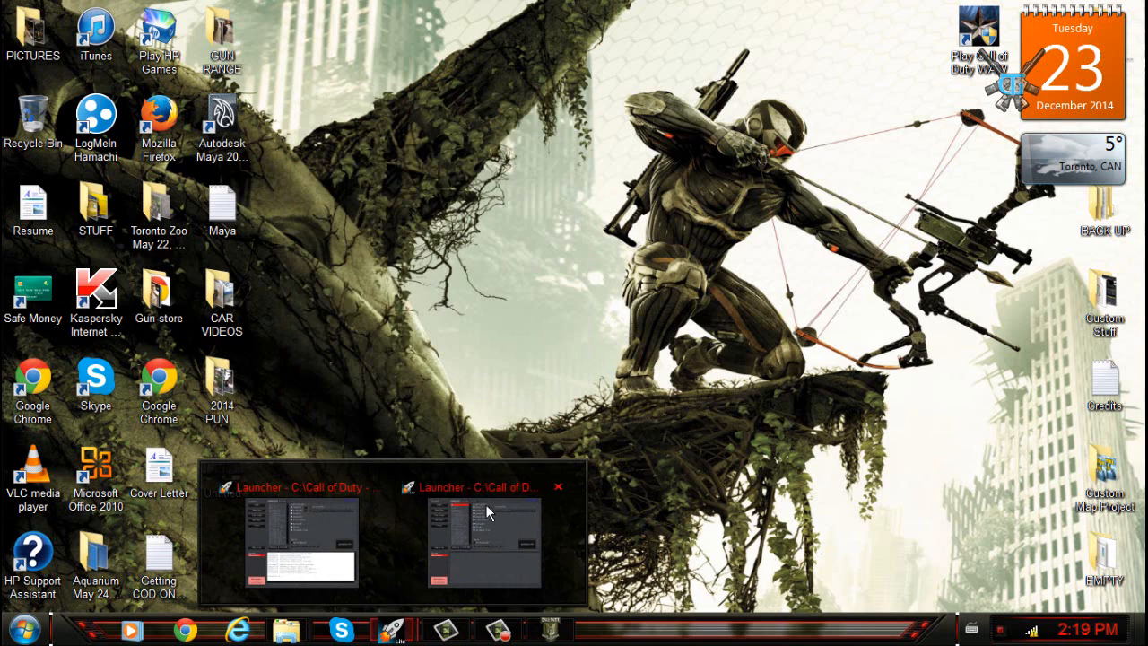
click(489, 511)
click(913, 26)
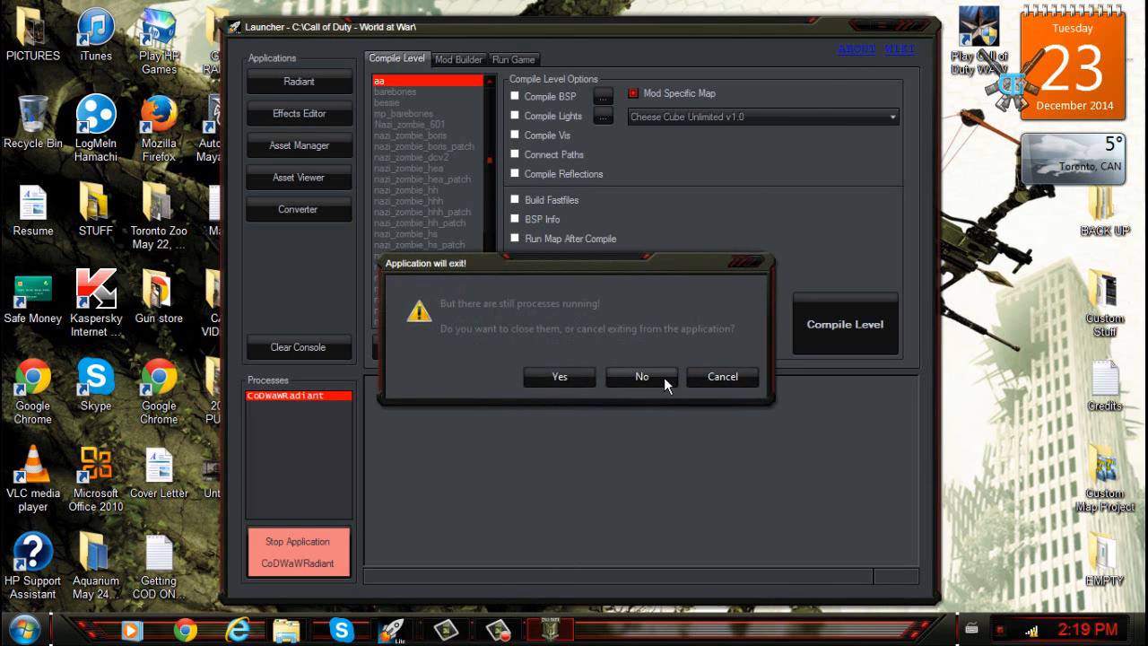
click(740, 382)
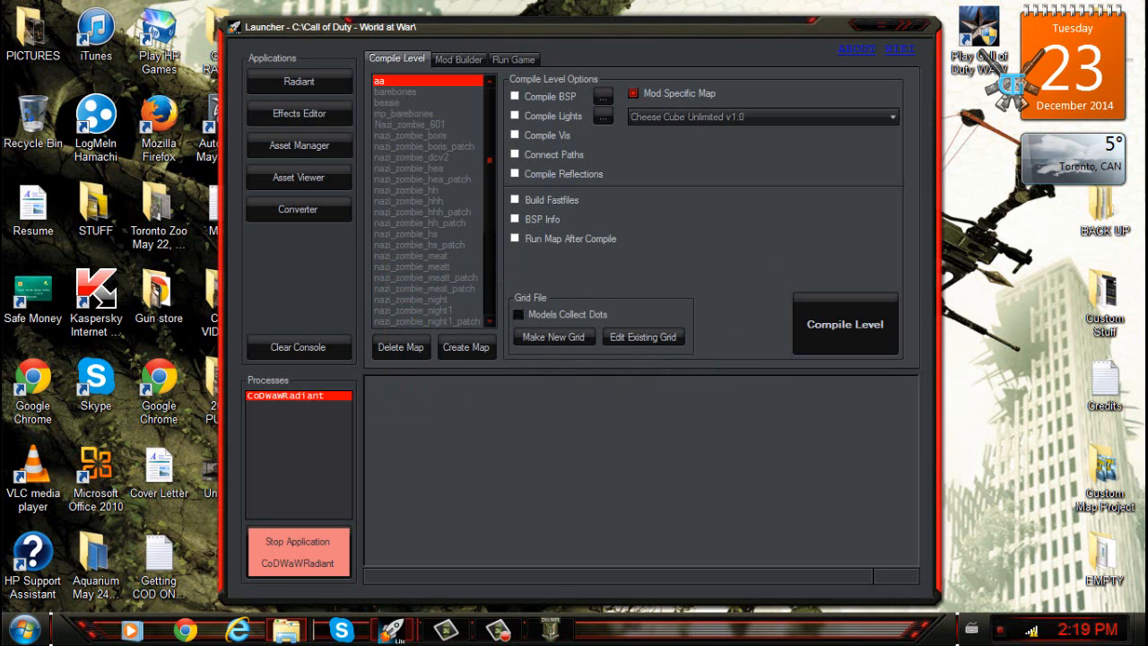
mouse_move(383, 635)
click(389, 493)
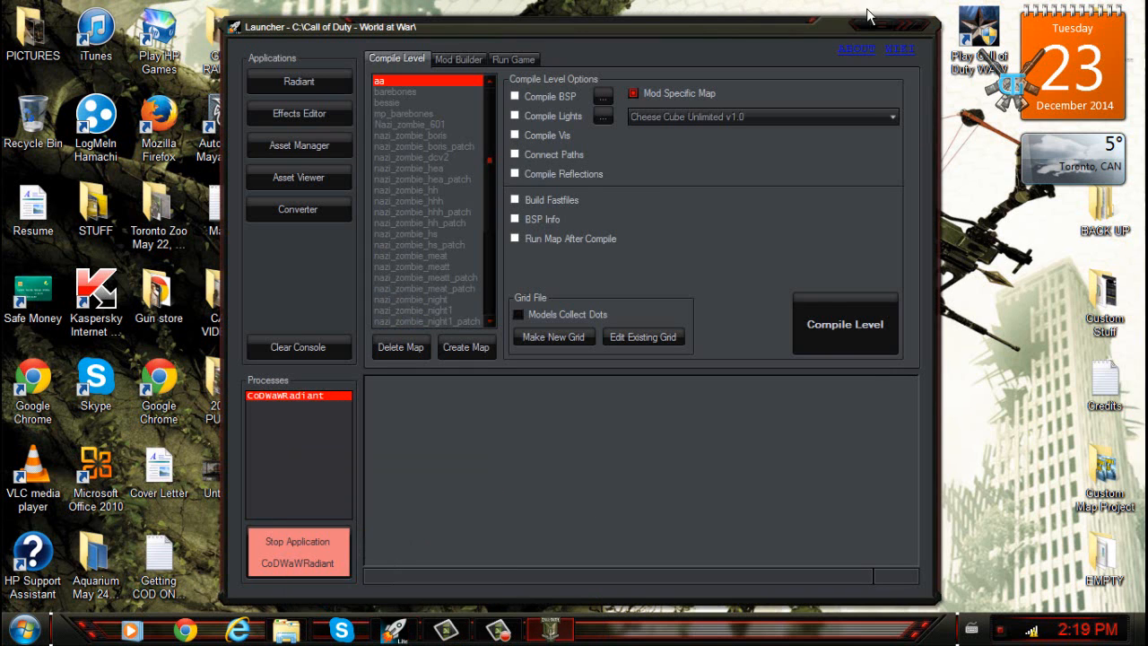
click(862, 38)
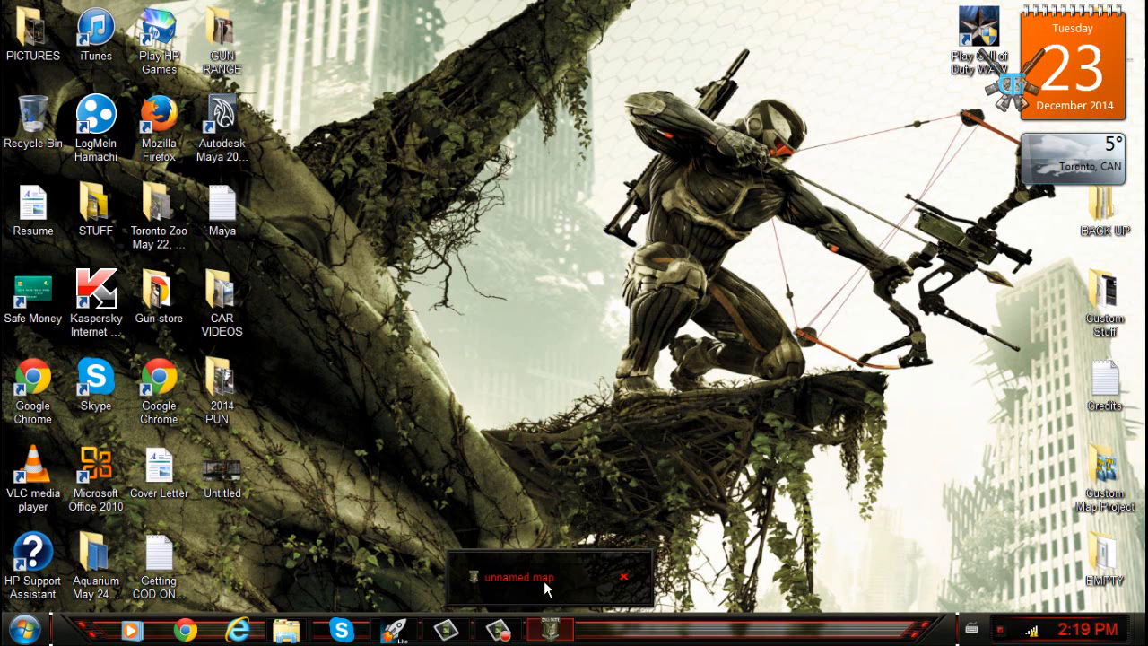
Close the unnamed map's Radiant window and start Radiant again from the Launcher.
mouse_move(551, 628)
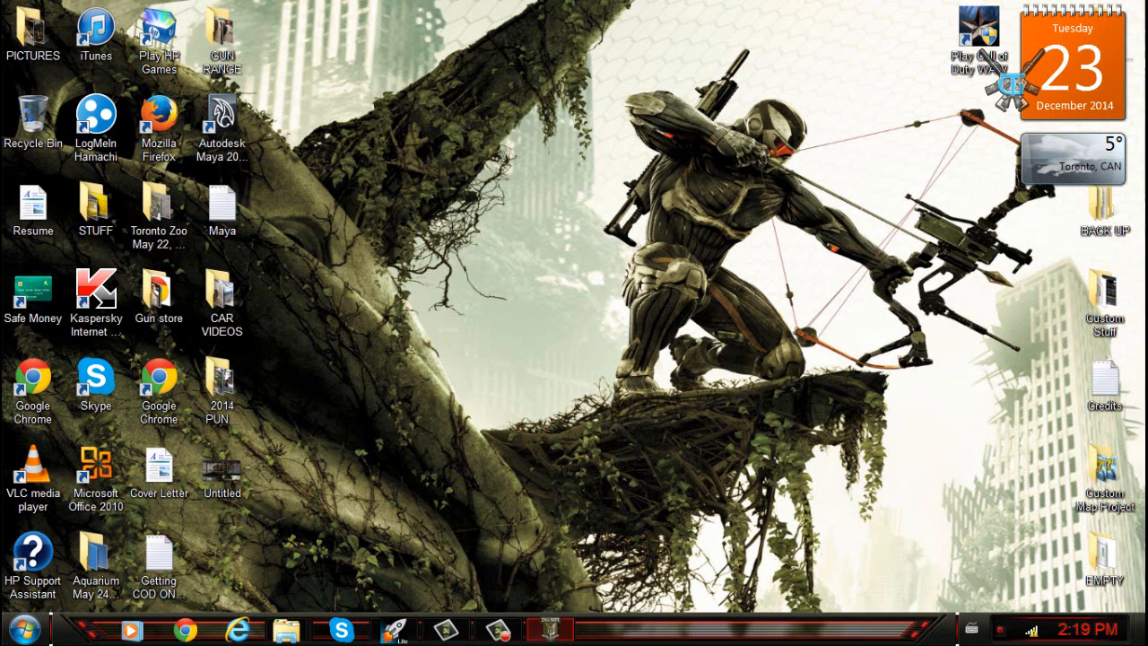
right_click(550, 629)
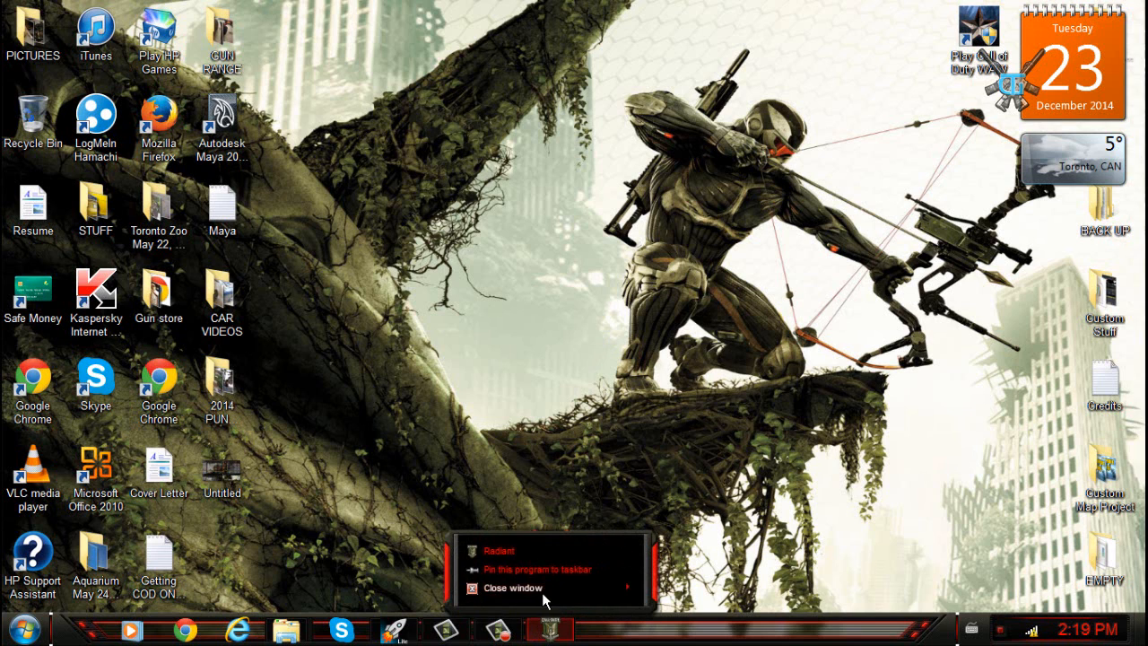
click(541, 593)
click(395, 629)
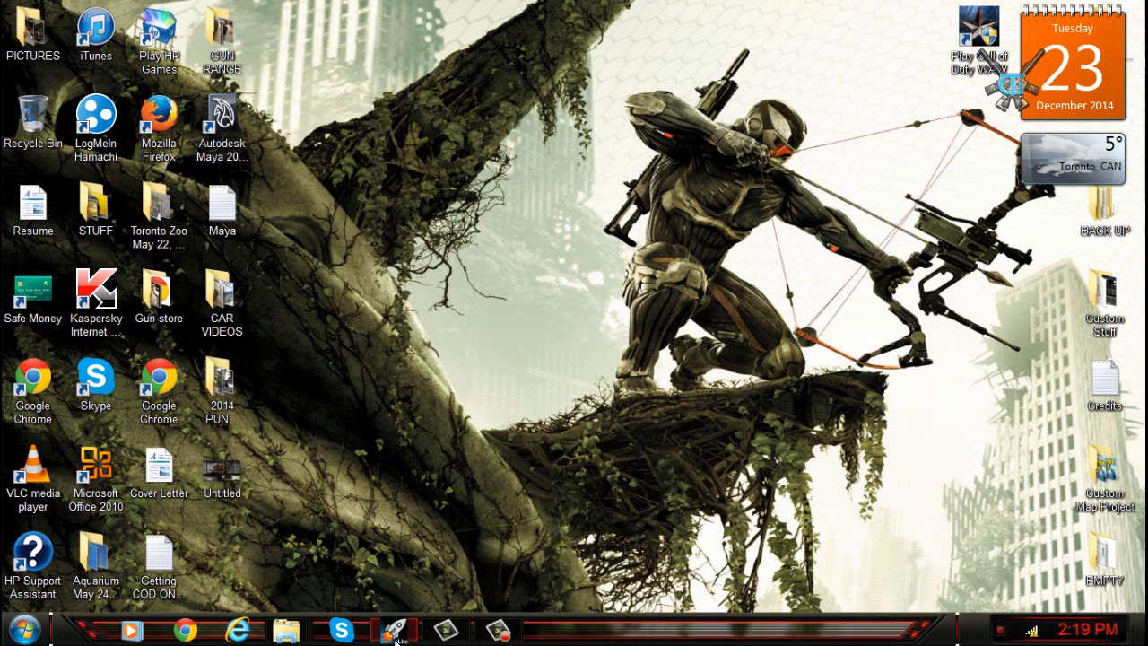
click(287, 81)
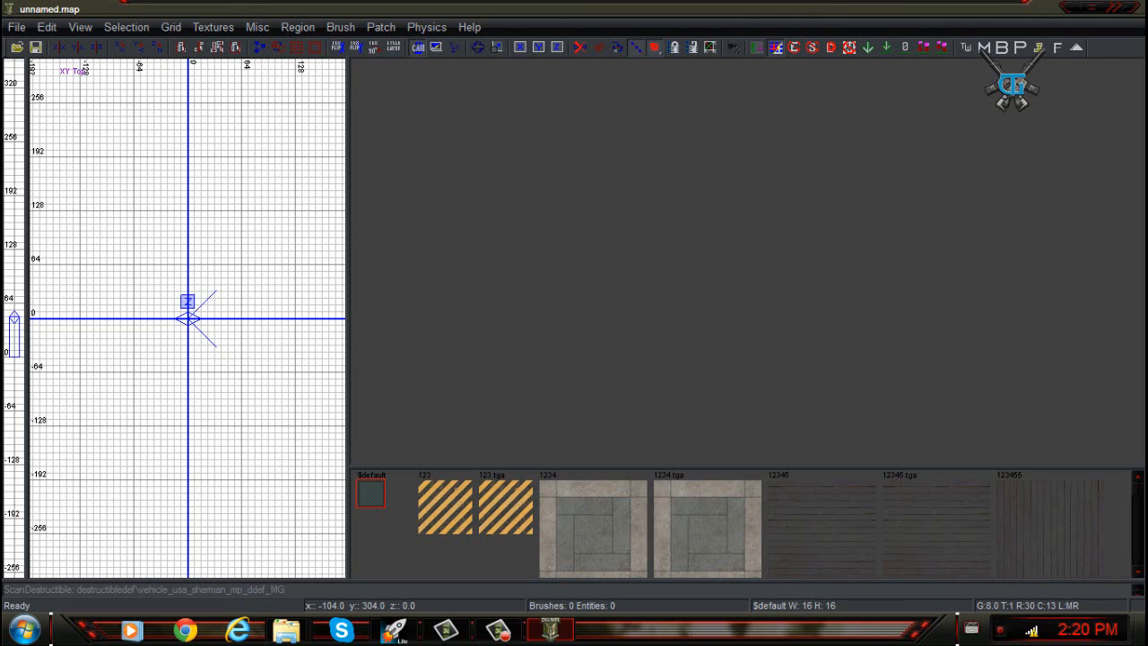
click(24, 630)
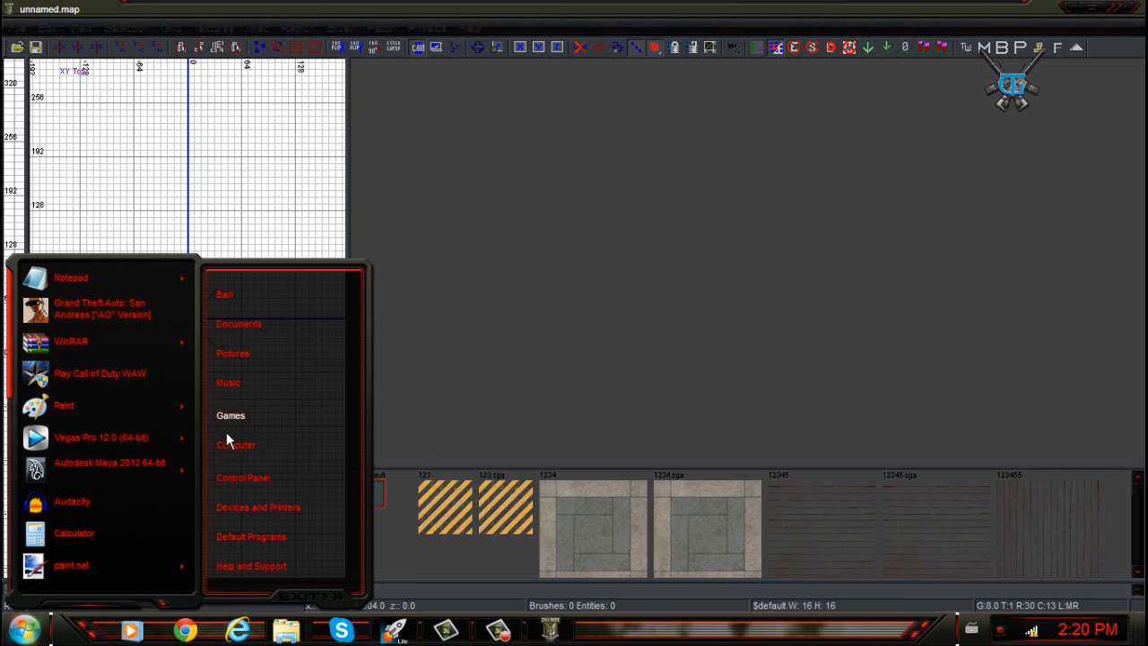
click(742, 553)
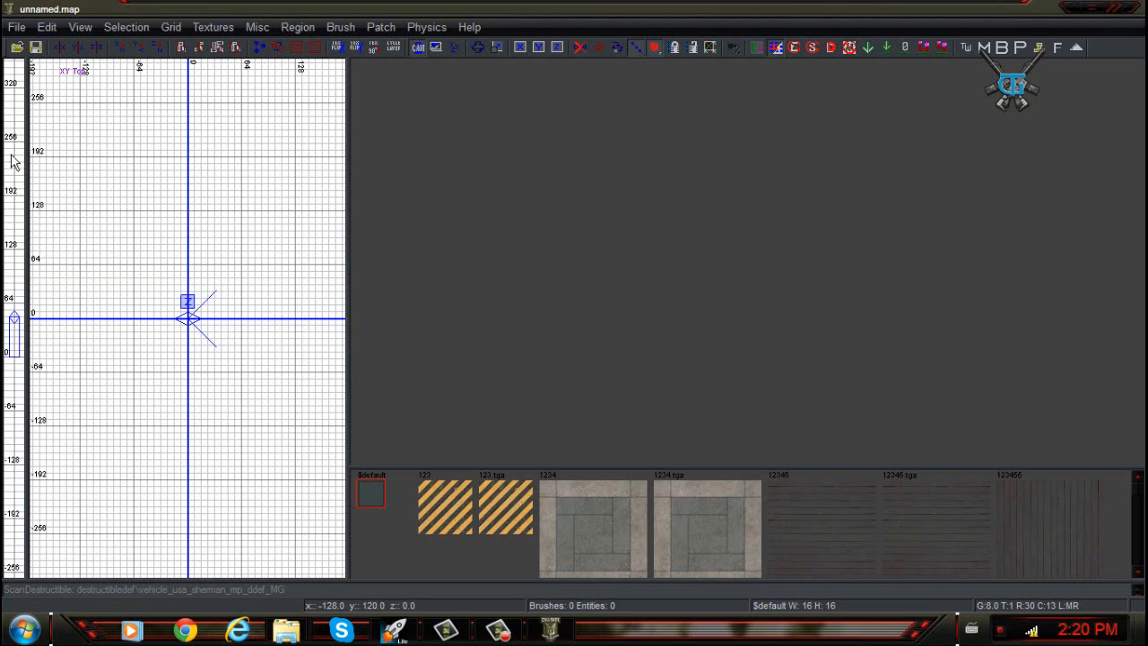
Open the nazi_zombie_yt map from the game's map_source folder.
click(17, 27)
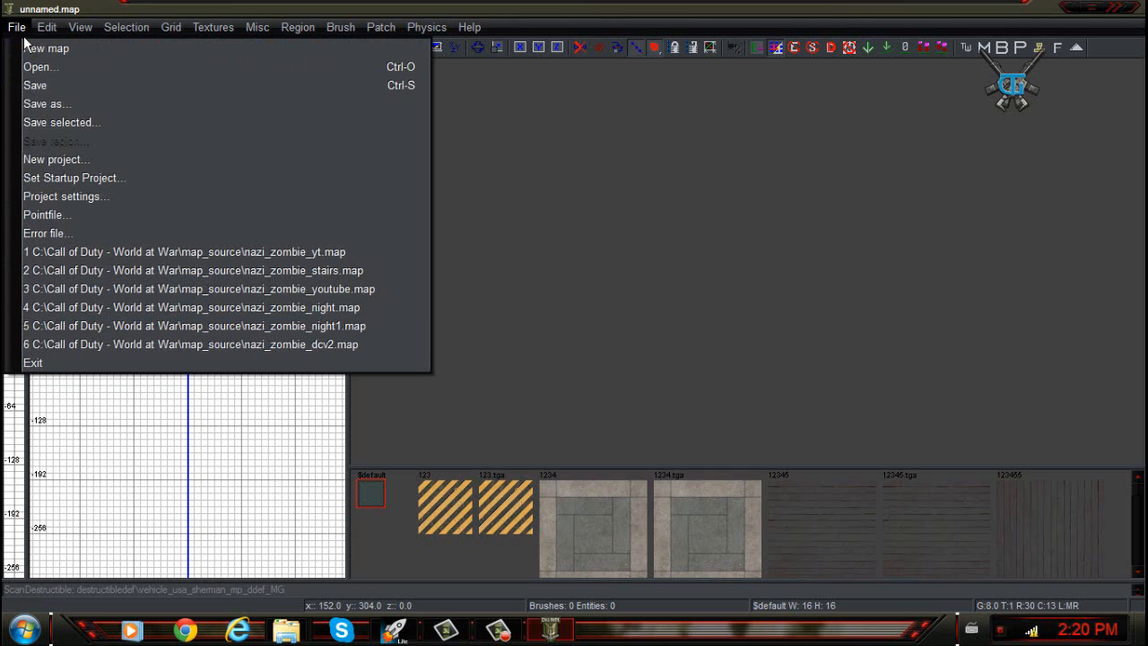
click(56, 75)
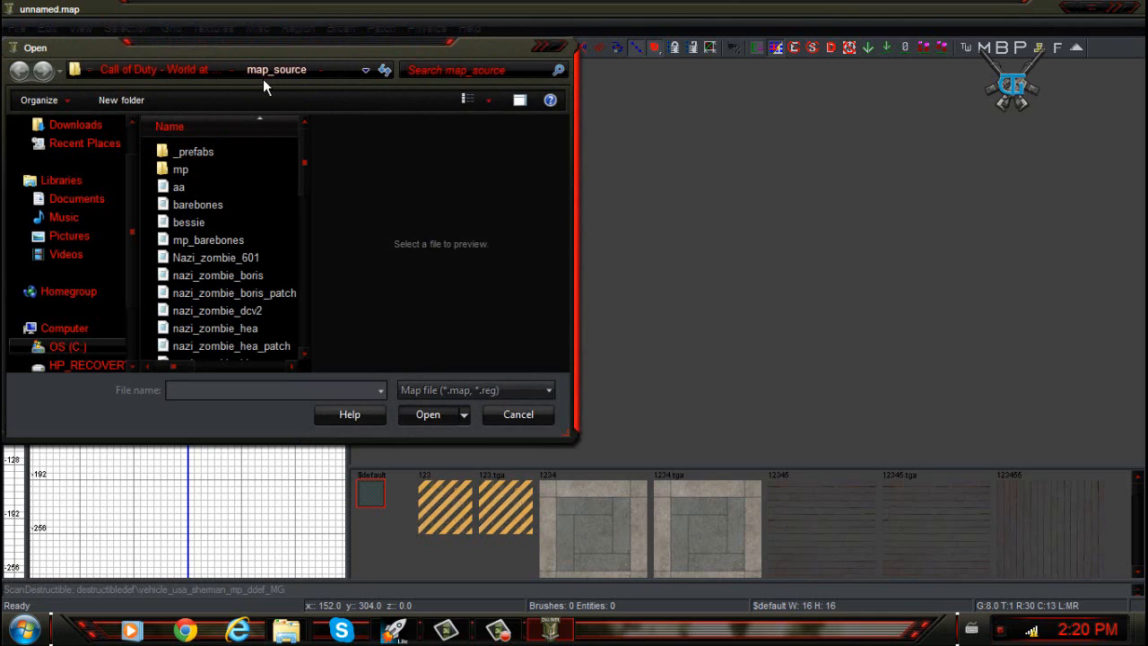
drag(307, 163, 320, 347)
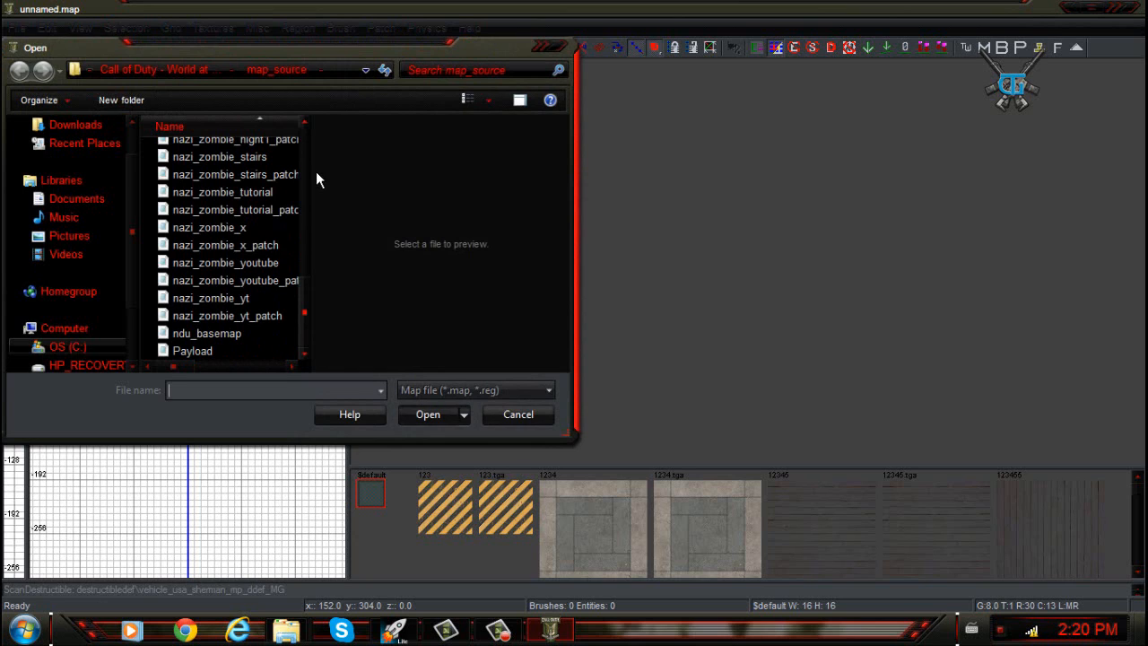
click(178, 71)
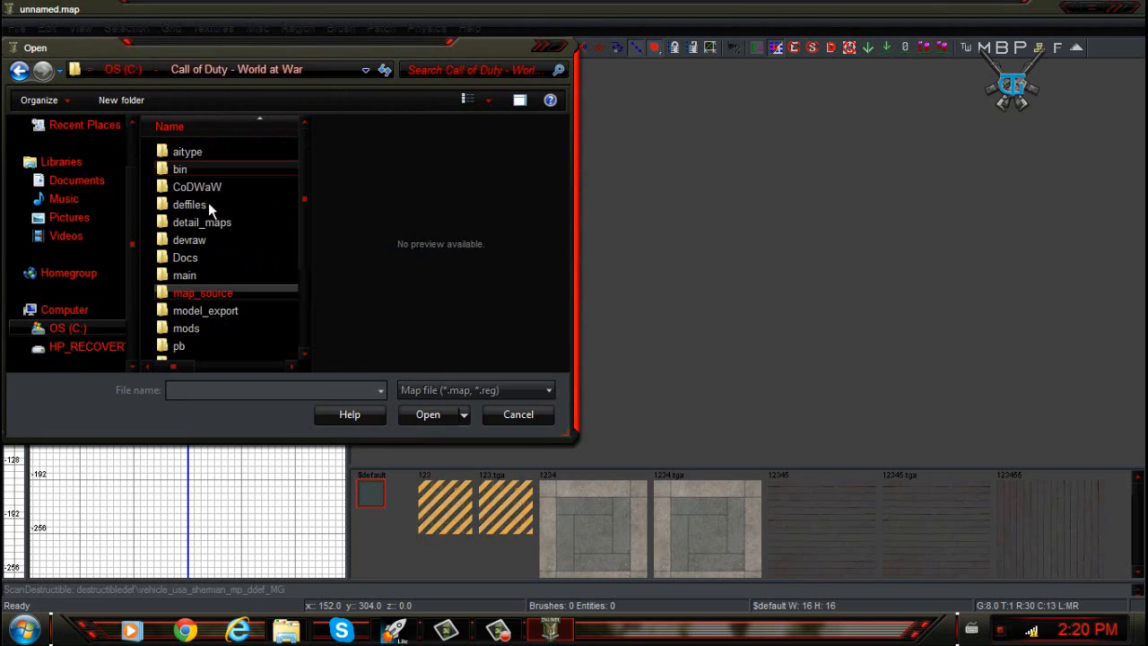
double_click(211, 298)
drag(306, 156, 312, 328)
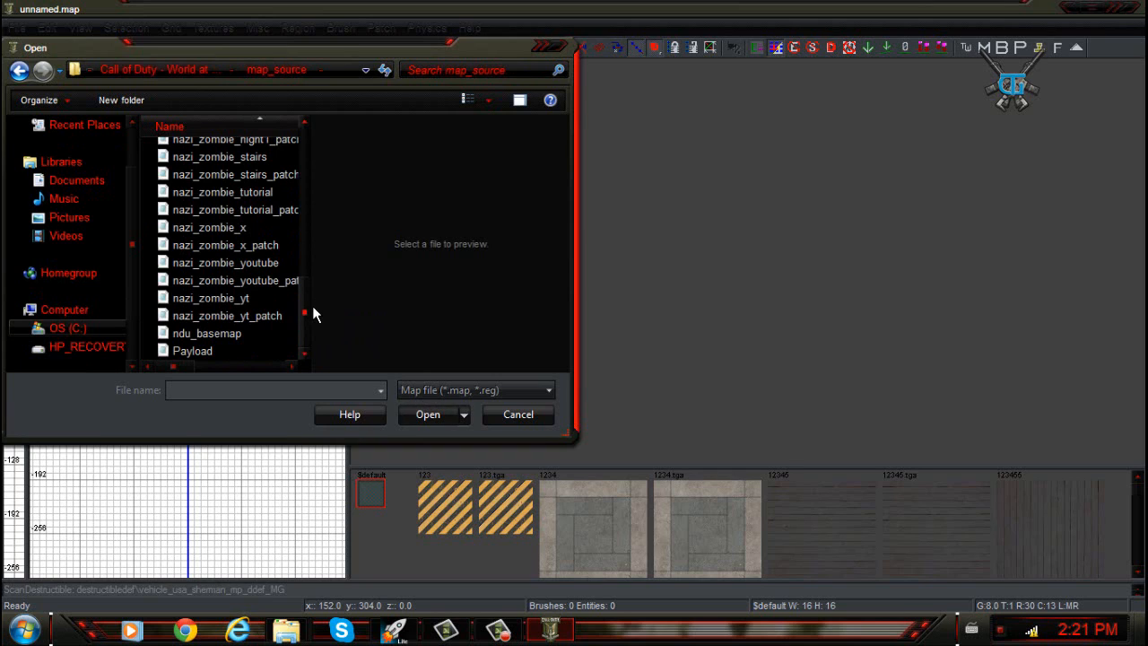
double_click(257, 301)
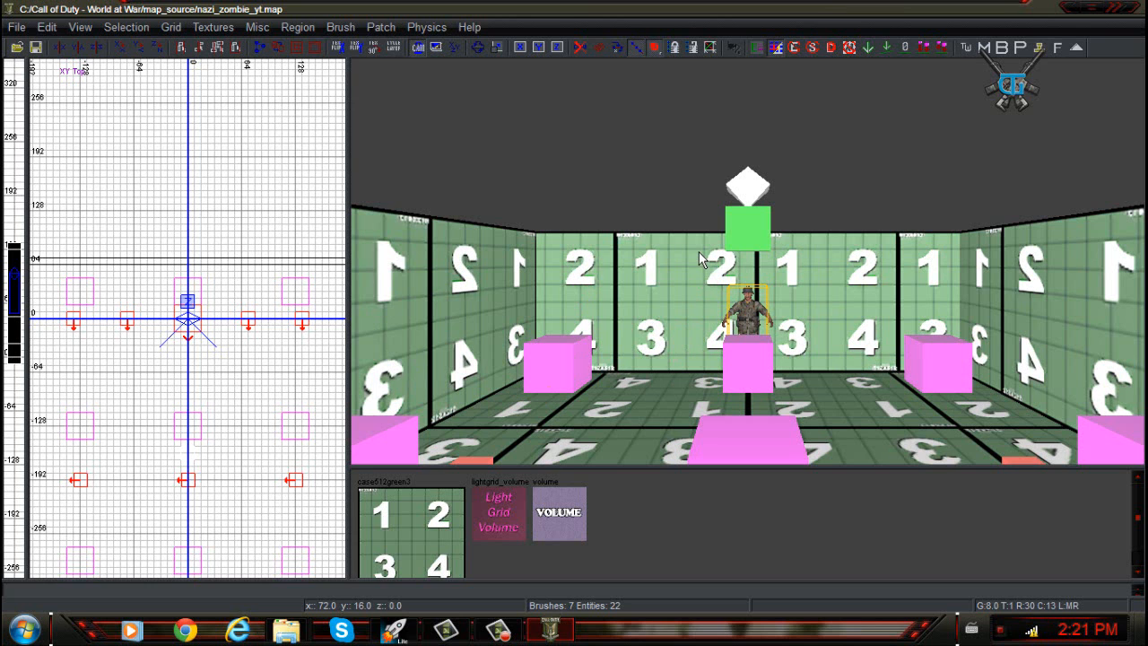
Fly the camera around the 3D view to examine the room's walls, floor, player start and surrounding nodes.
mouse_move(699, 251)
right_down()
mouse_move(693, 235)
mouse_move(689, 246)
right_up()
right_drag(654, 322, 654, 322)
key(End)
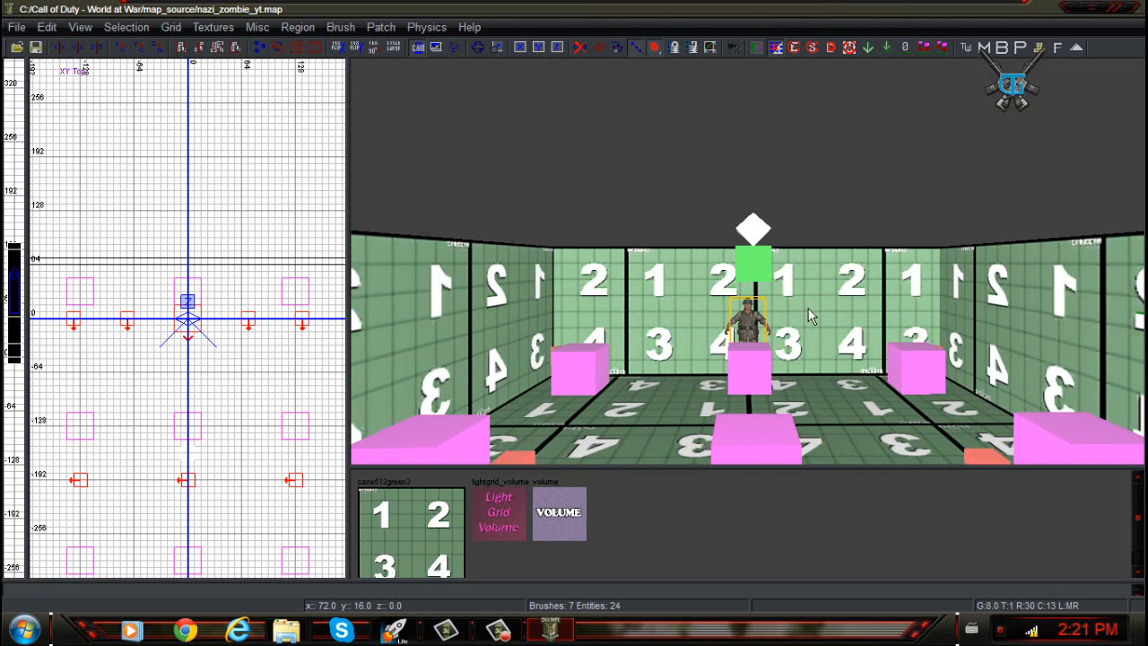
right_drag(768, 293, 767, 293)
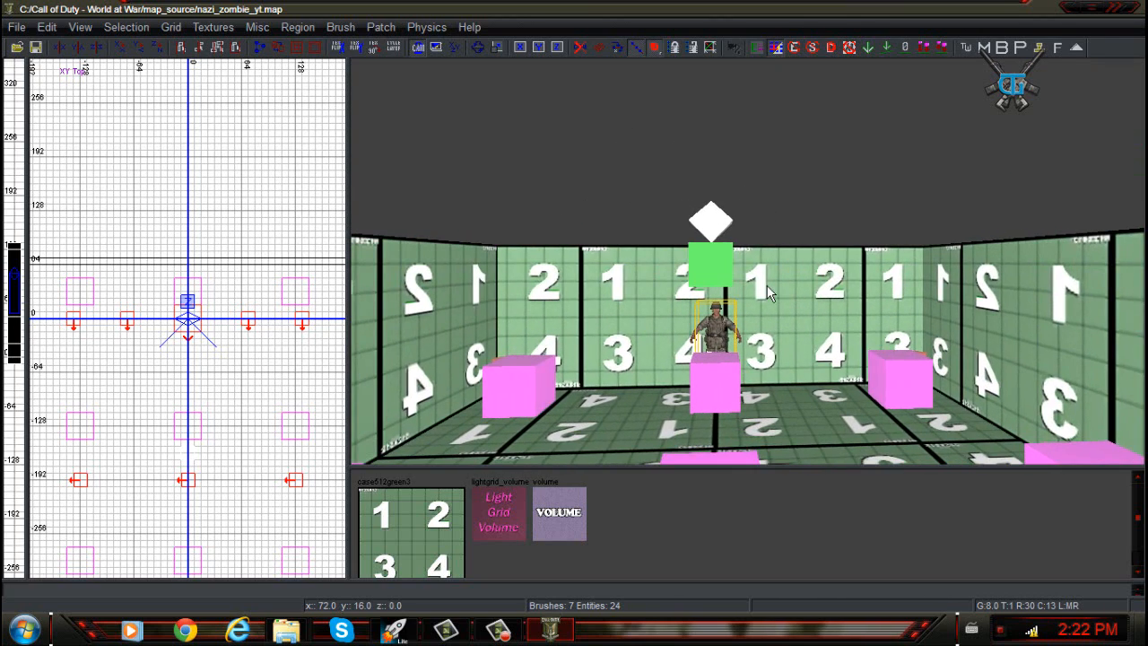
middle_click(759, 305)
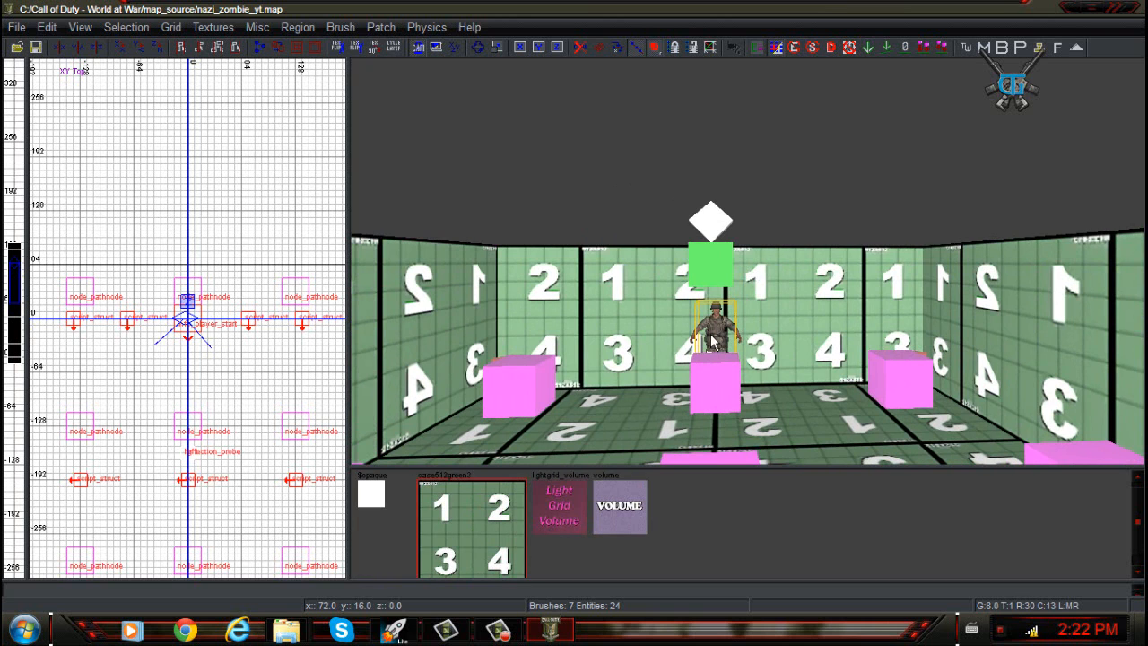
right_drag(706, 357, 706, 357)
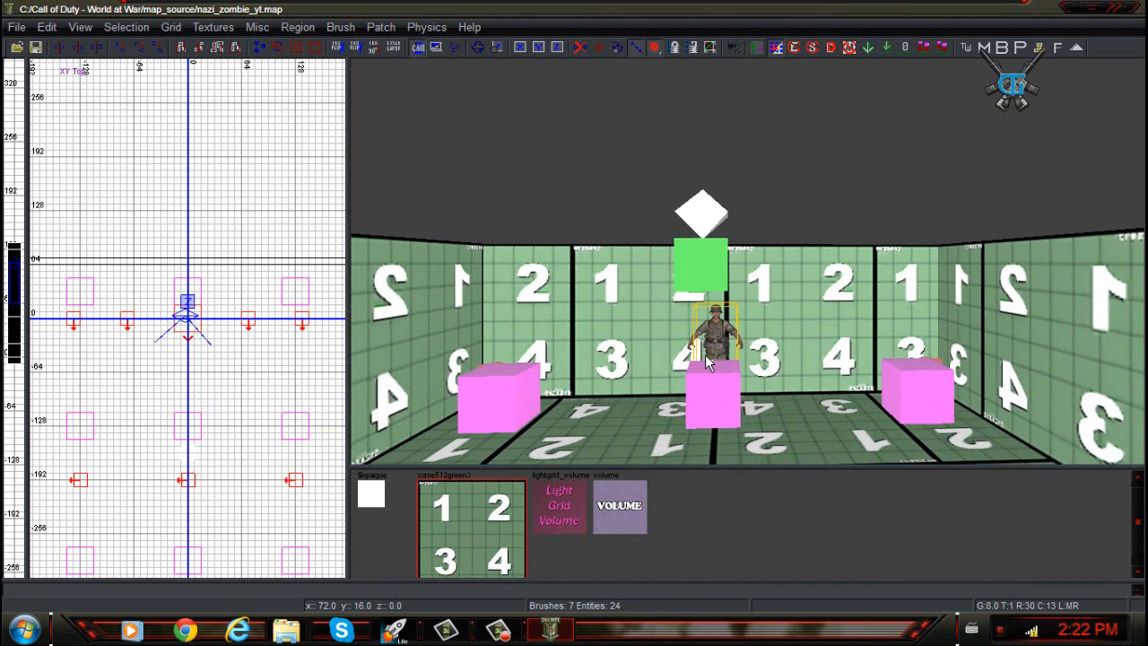
right_drag(706, 359, 732, 393)
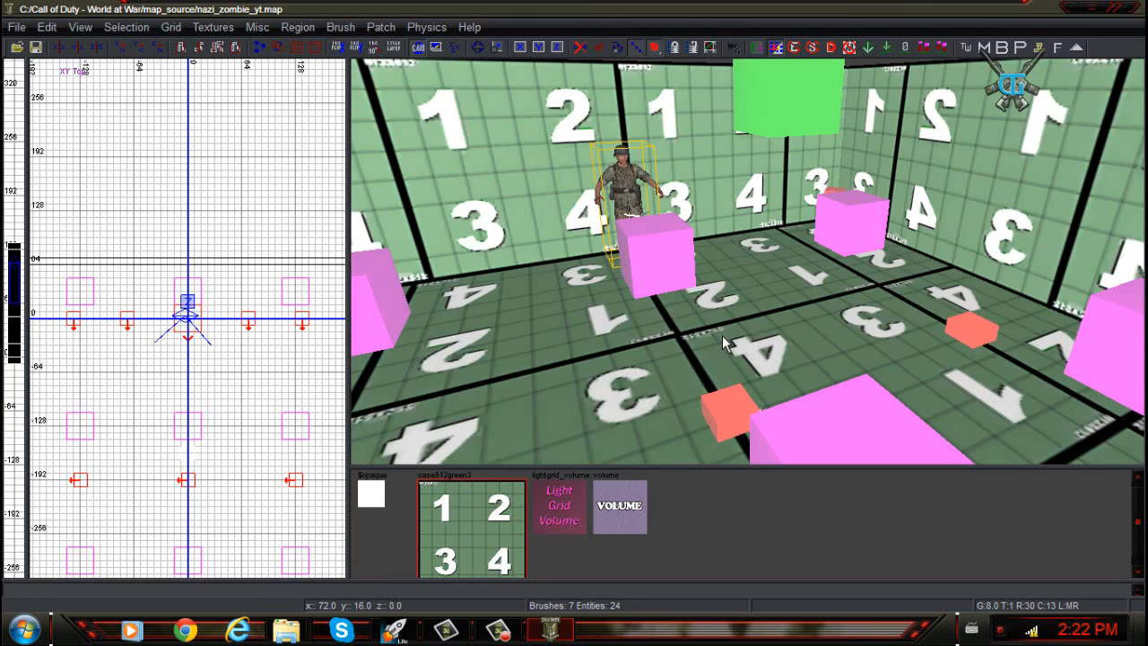
right_drag(723, 337, 712, 339)
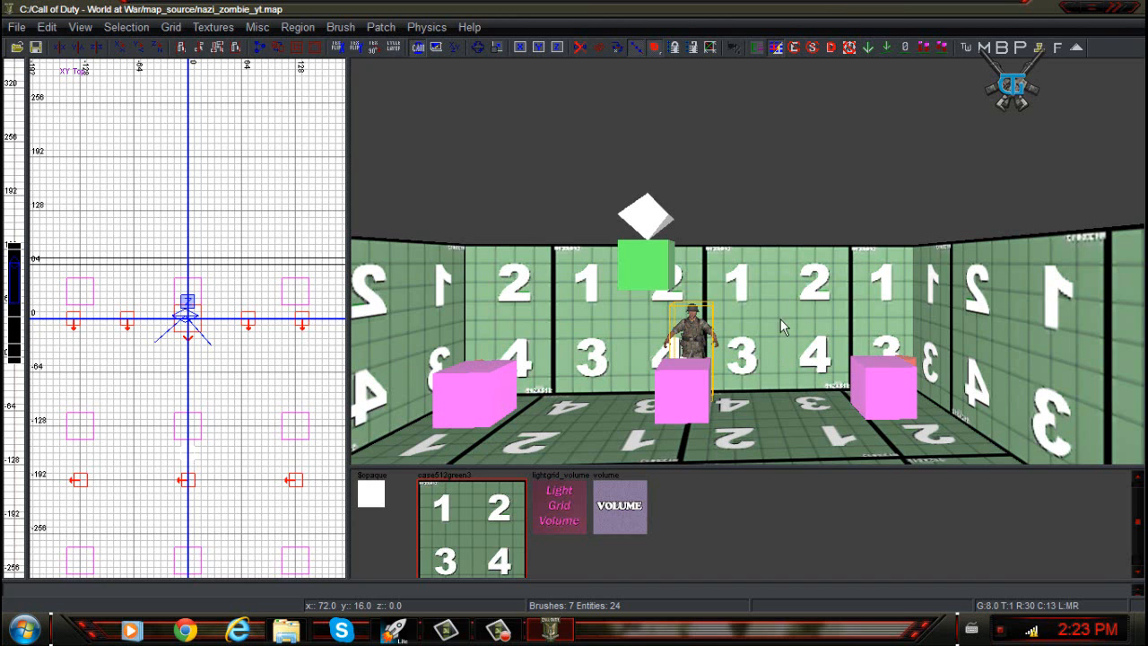
right_drag(779, 319, 808, 358)
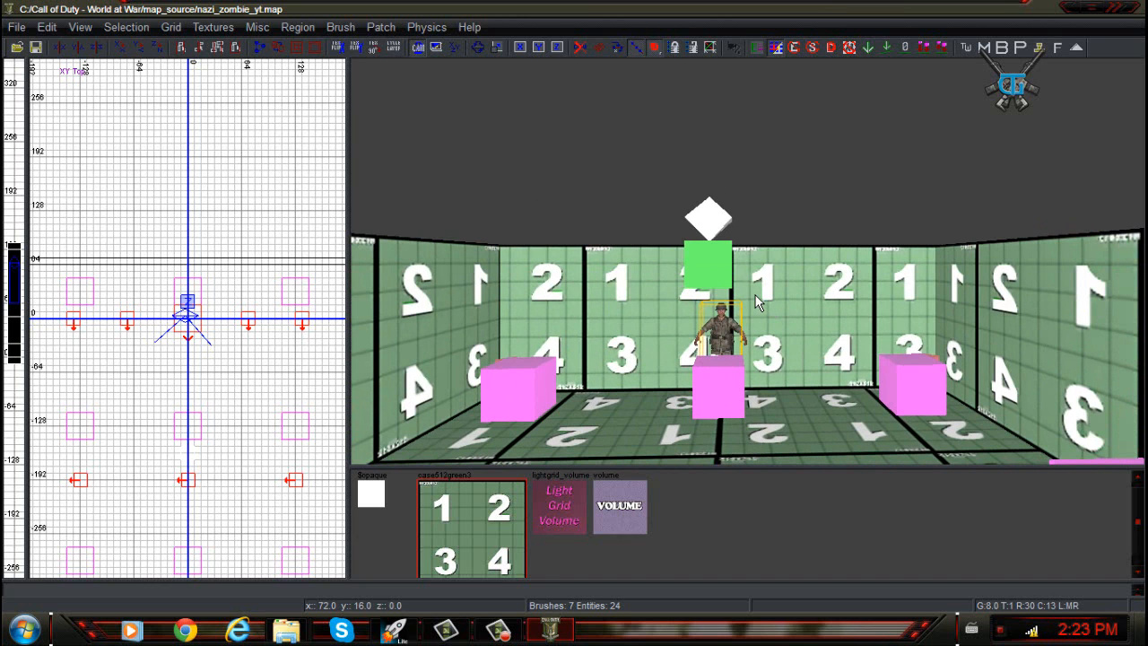
right_drag(756, 297, 668, 426)
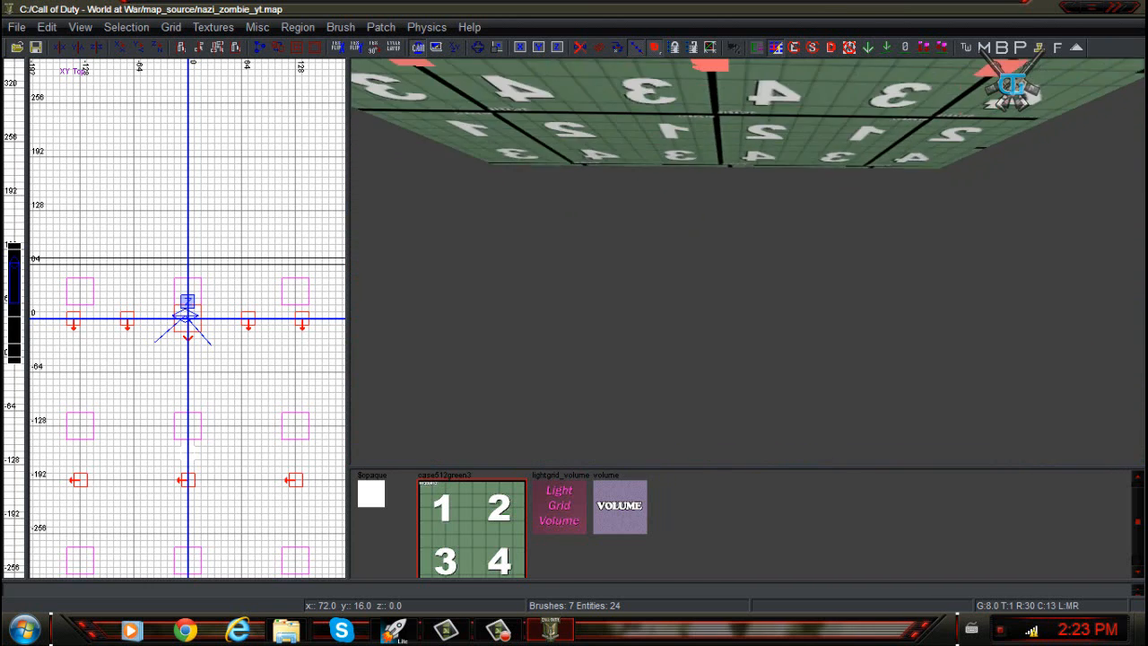
Pitch the 3D camera up and down to examine the underside of the room's floor.
ctrl+right_drag(762, 274, 755, 296)
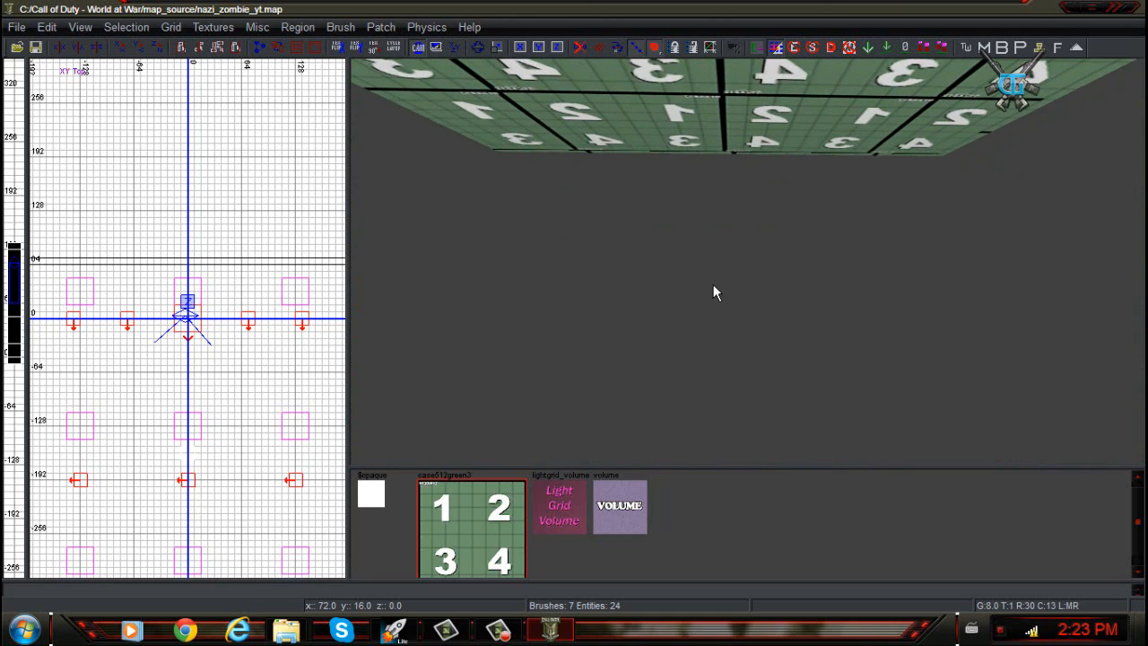
key(a)
key(a)
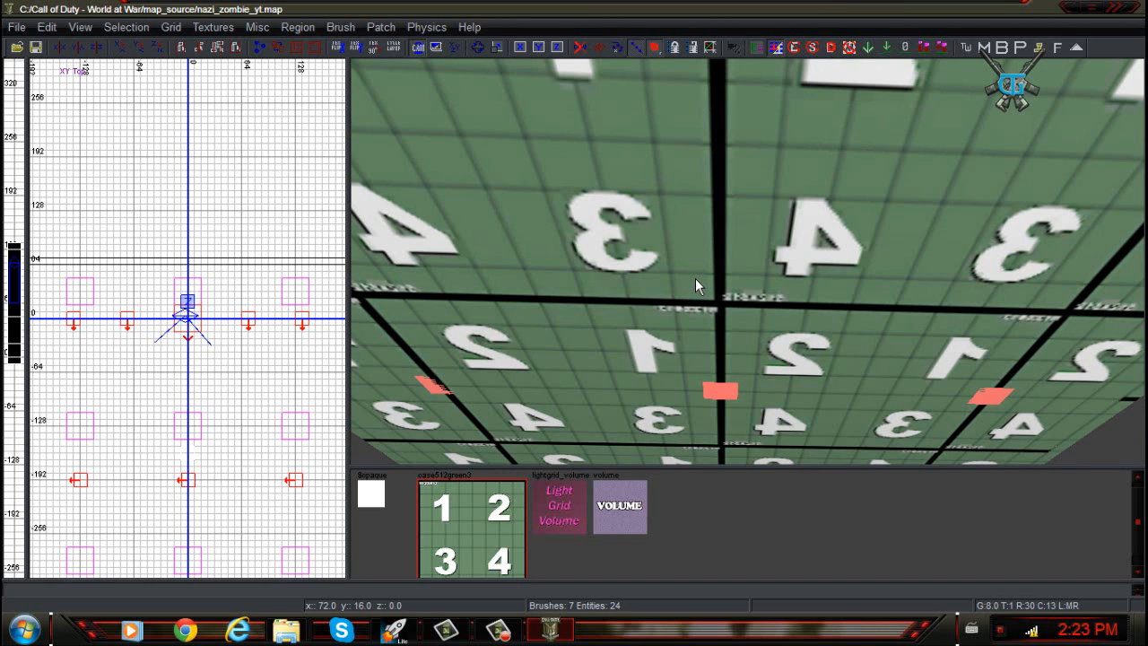
key(z)
key(z)
key(z)
key(a)
key(a)
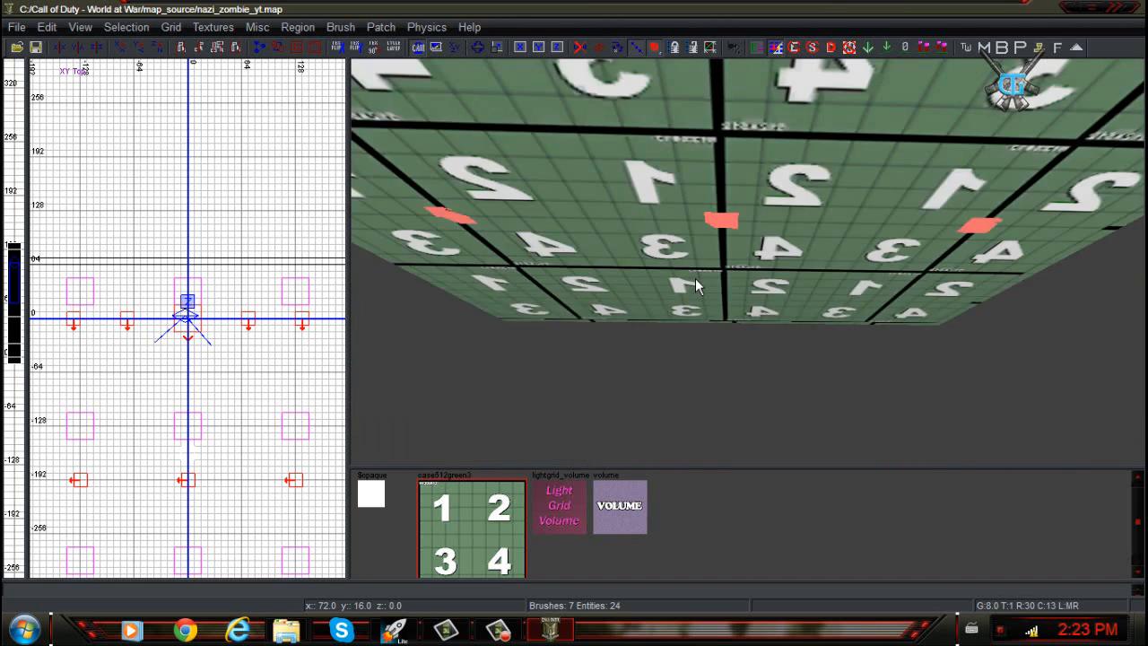
key(a)
Bring the 3D camera back to face the player start inside the room and show all textures in the texture browser.
right_drag(695, 278, 577, 259)
key(ctrl+a)
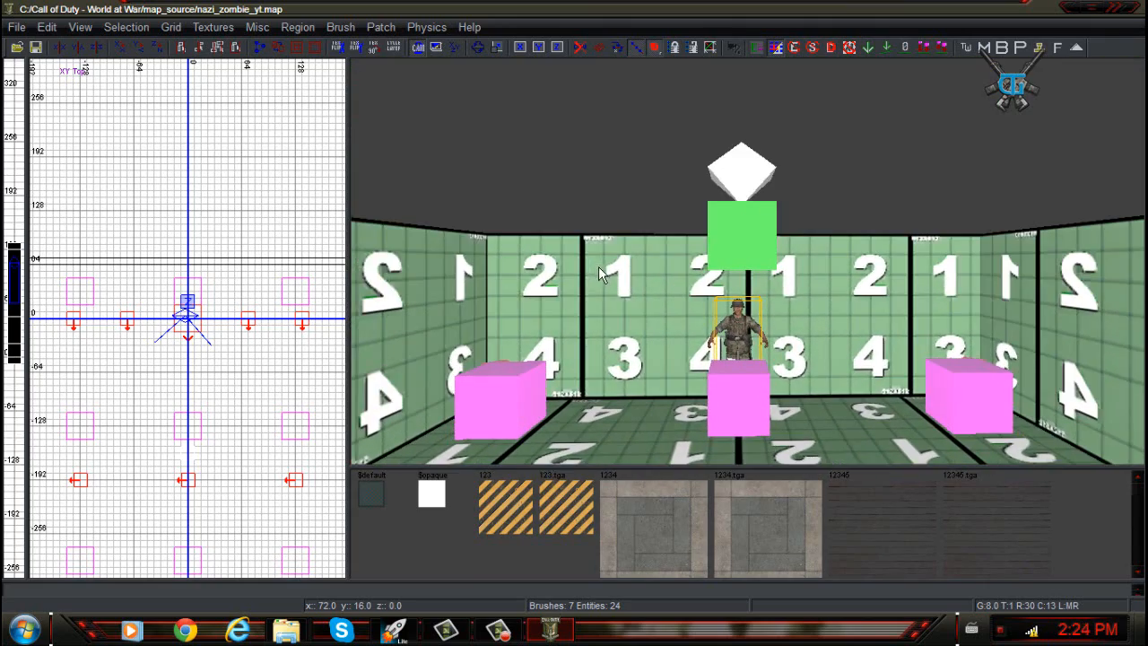
right_drag(599, 267, 603, 256)
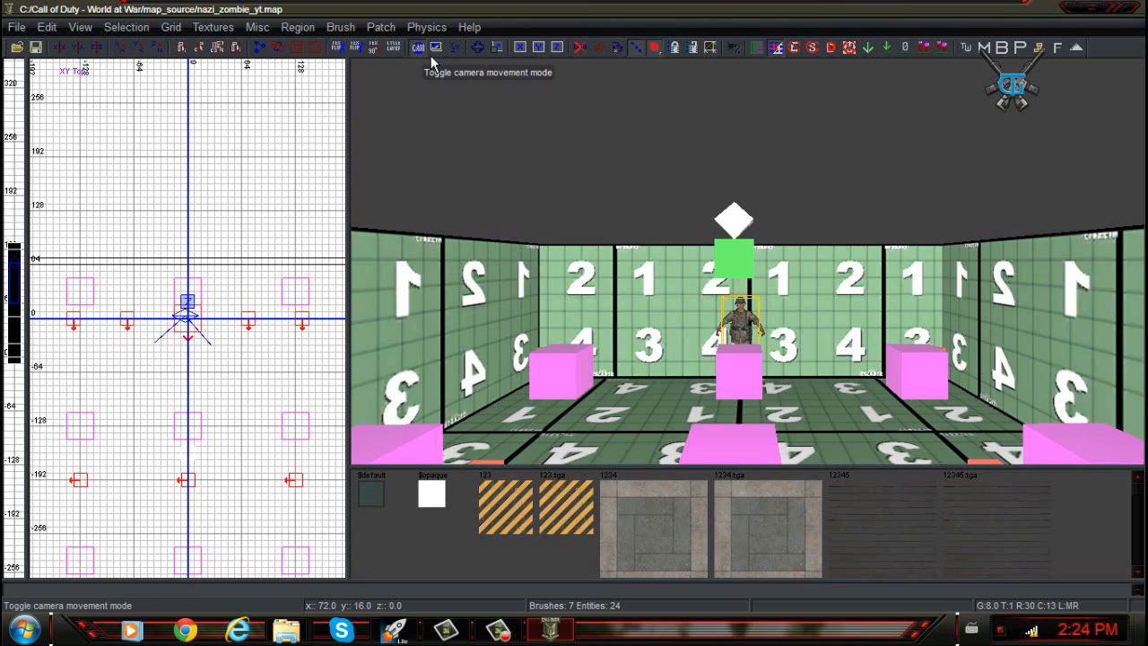
right_drag(522, 273, 554, 209)
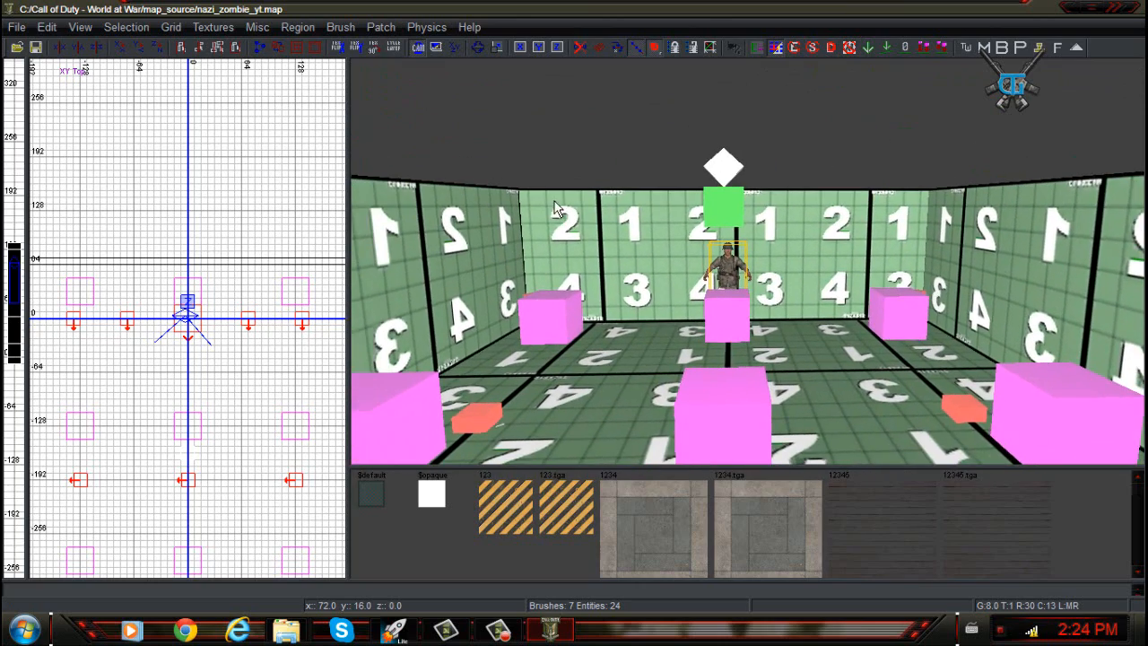
Turn camera movement mode off, move around the outside of the room to compare camera behavior, and turn the mode back on.
click(422, 52)
right_drag(692, 293, 725, 188)
right_drag(726, 381, 743, 260)
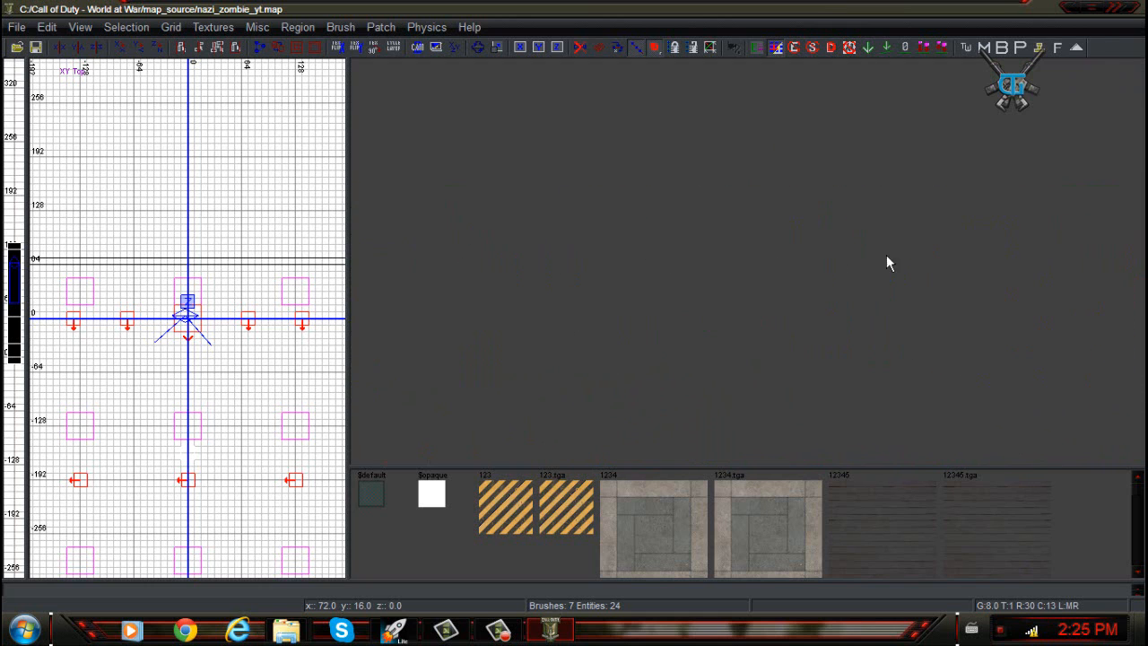
right_drag(887, 263, 563, 251)
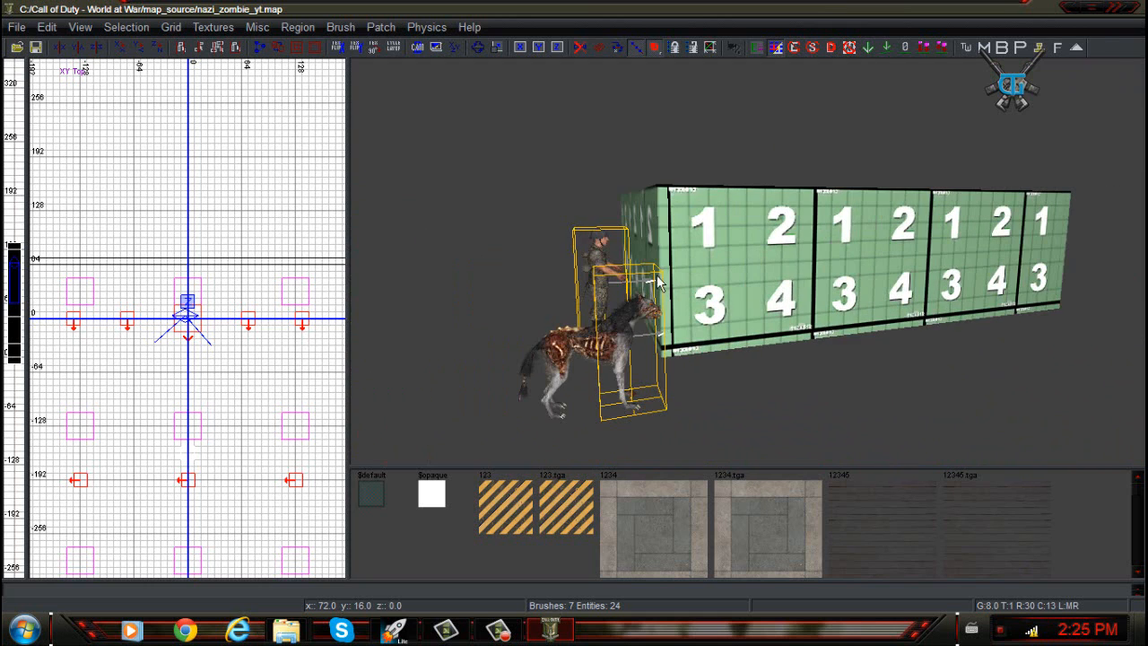
right_drag(660, 283, 577, 116)
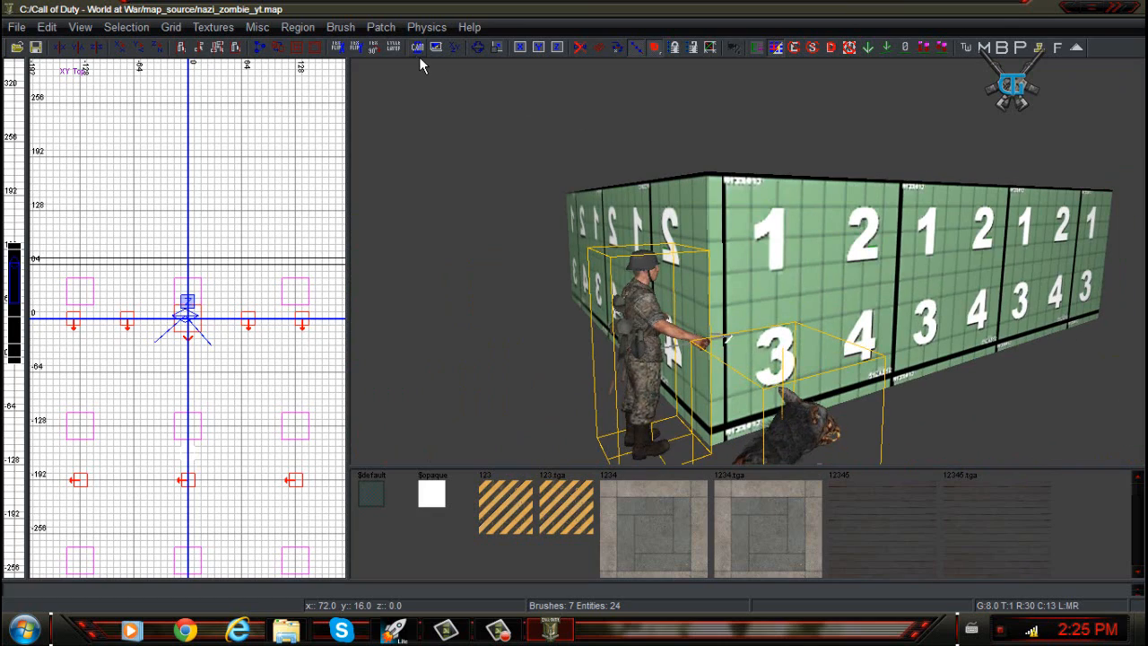
right_drag(435, 77, 514, 236)
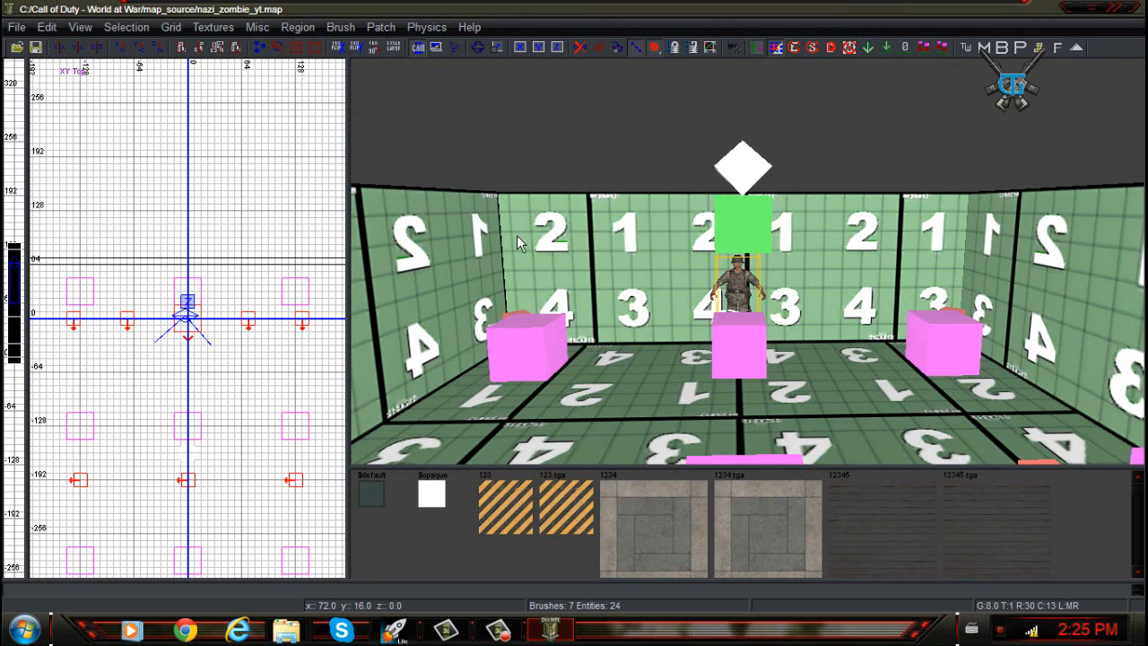
Select every brush and entity in the nazi_zombie_yt map by inverting the empty selection, and delete them all.
right_drag(517, 242, 511, 309)
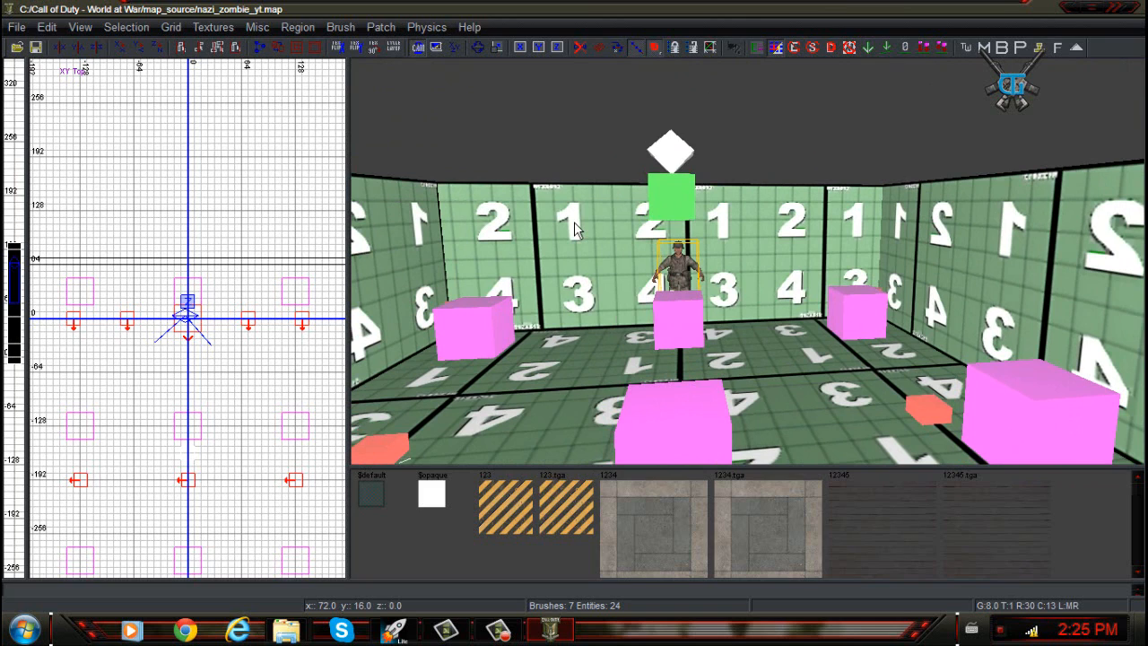
key(i)
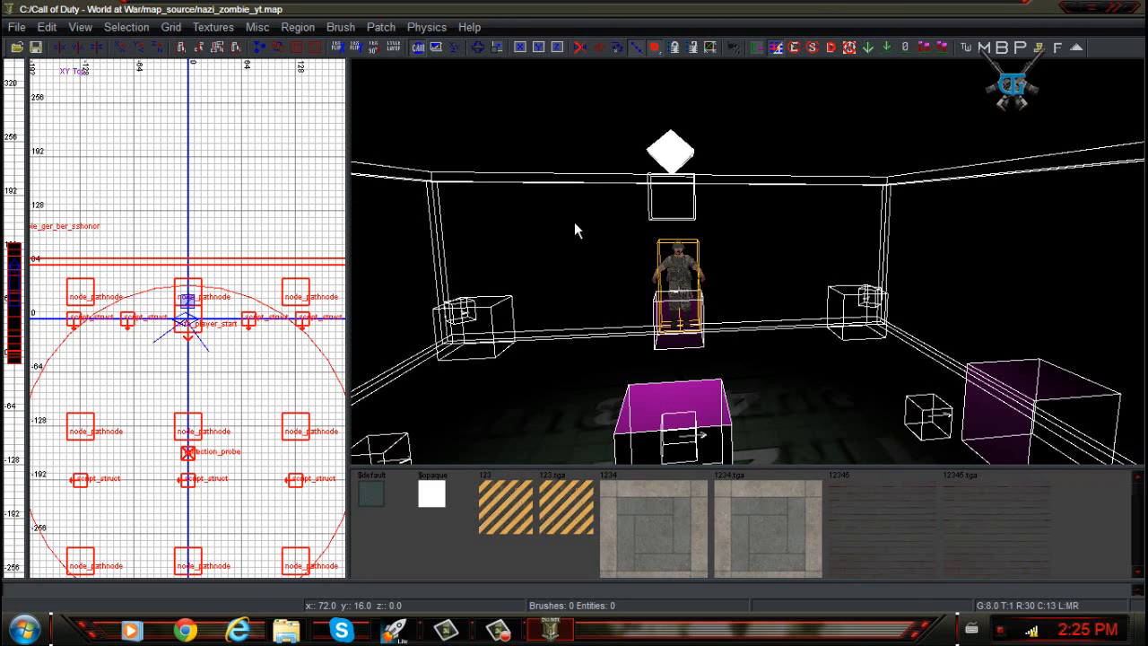
key(BackSpace)
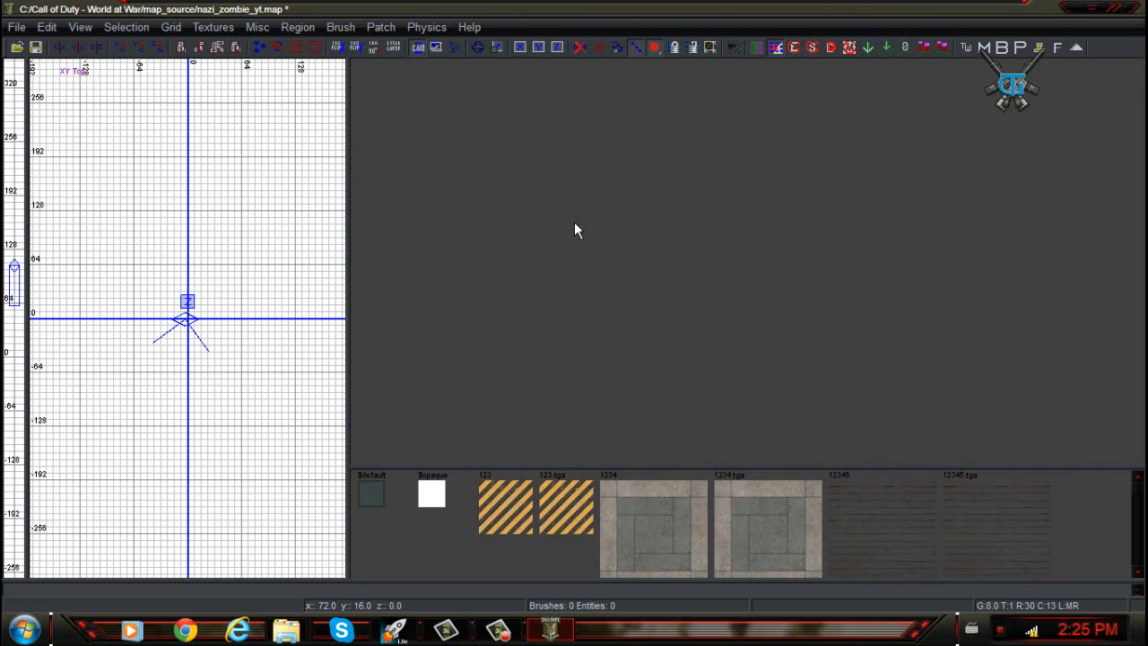
Examine the empty map's XY top grid at different magnifications and in different areas.
scroll(157, 346, down, 5)
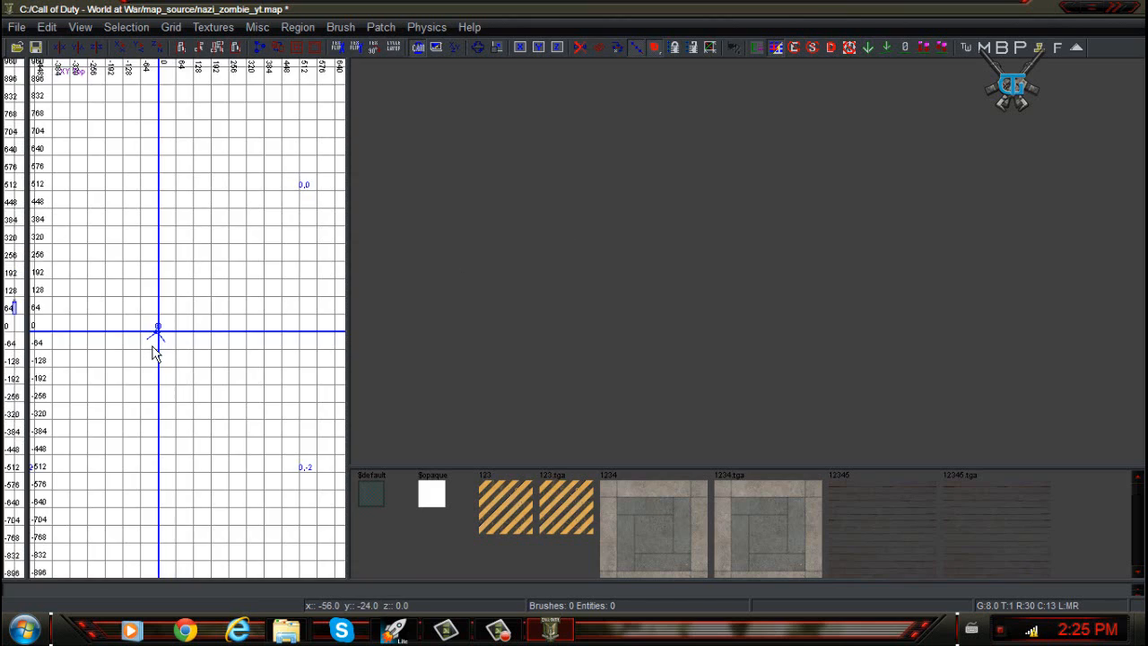
scroll(214, 413, down, 3)
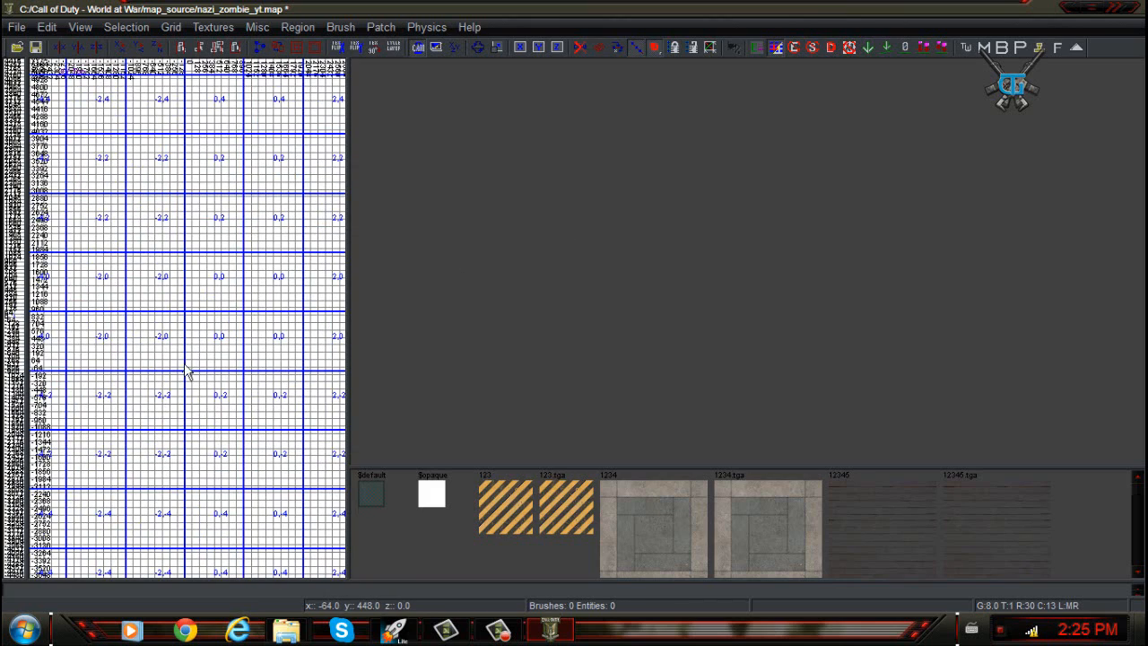
scroll(193, 372, up, 3)
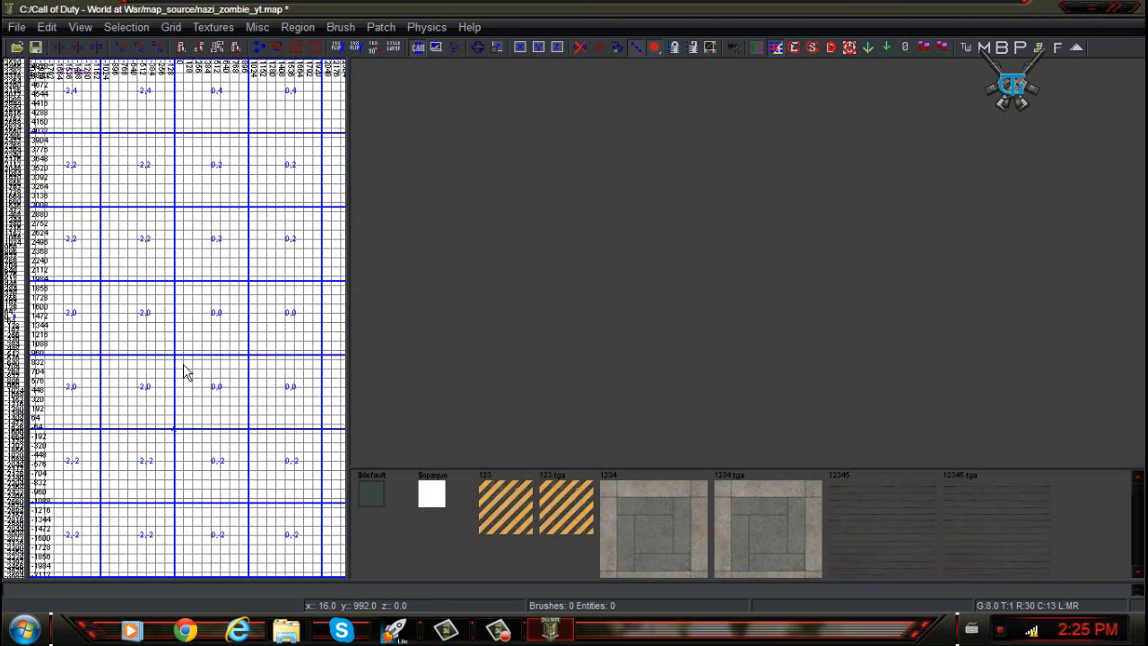
right_drag(241, 382, 149, 392)
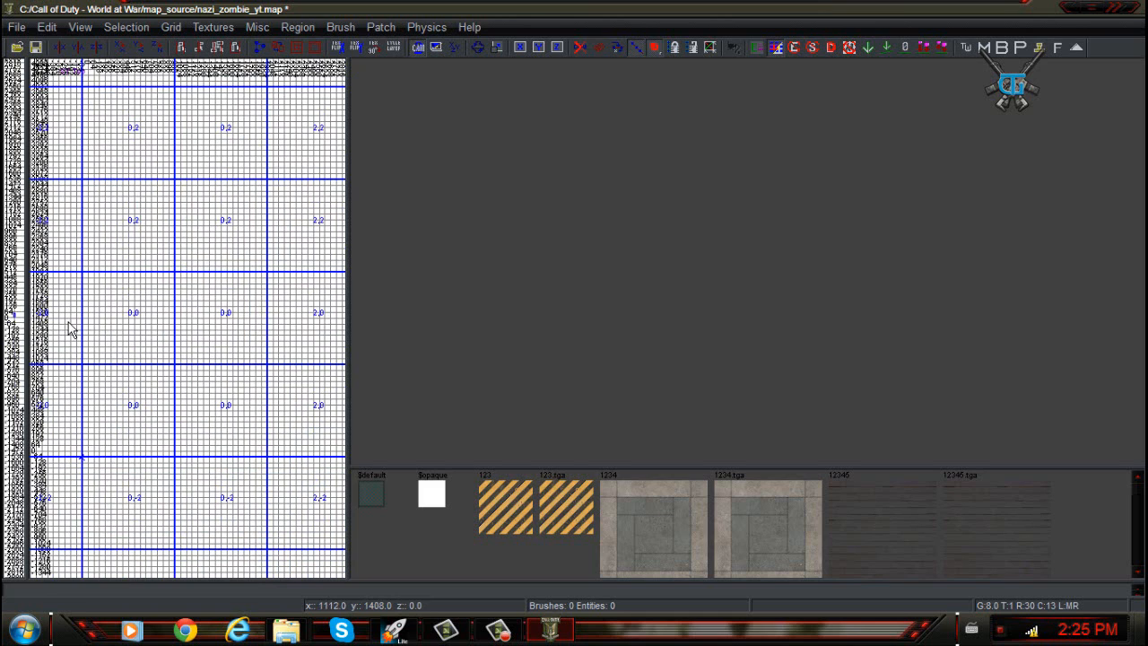
right_drag(143, 387, 138, 389)
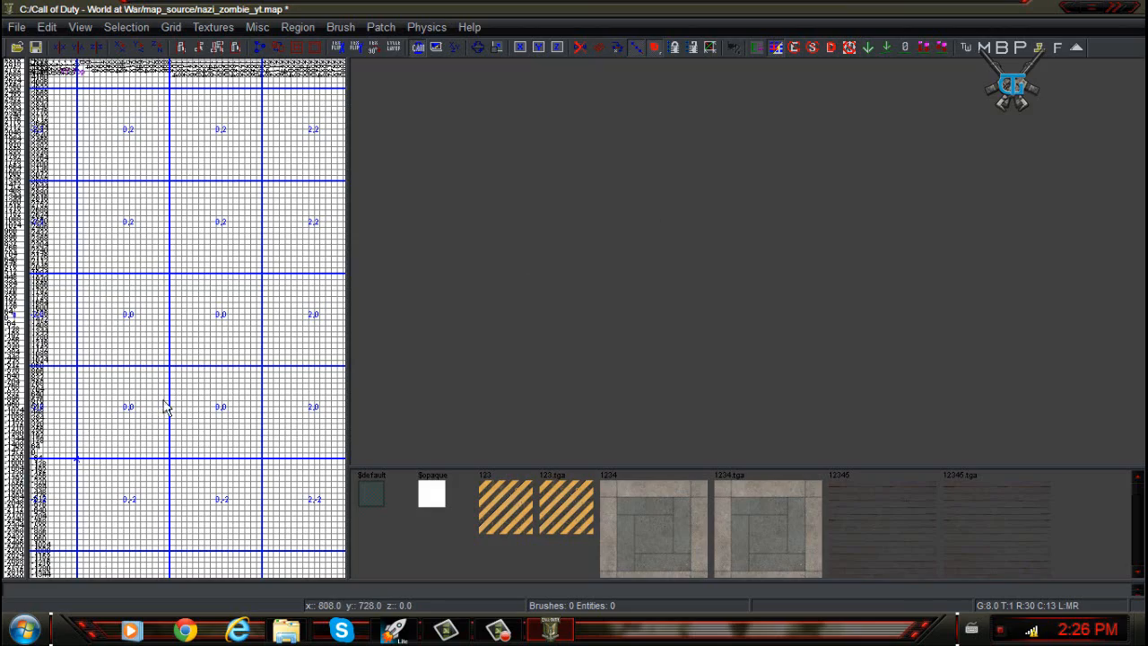
right_drag(175, 375, 227, 287)
right_drag(215, 378, 174, 380)
right_drag(192, 418, 192, 411)
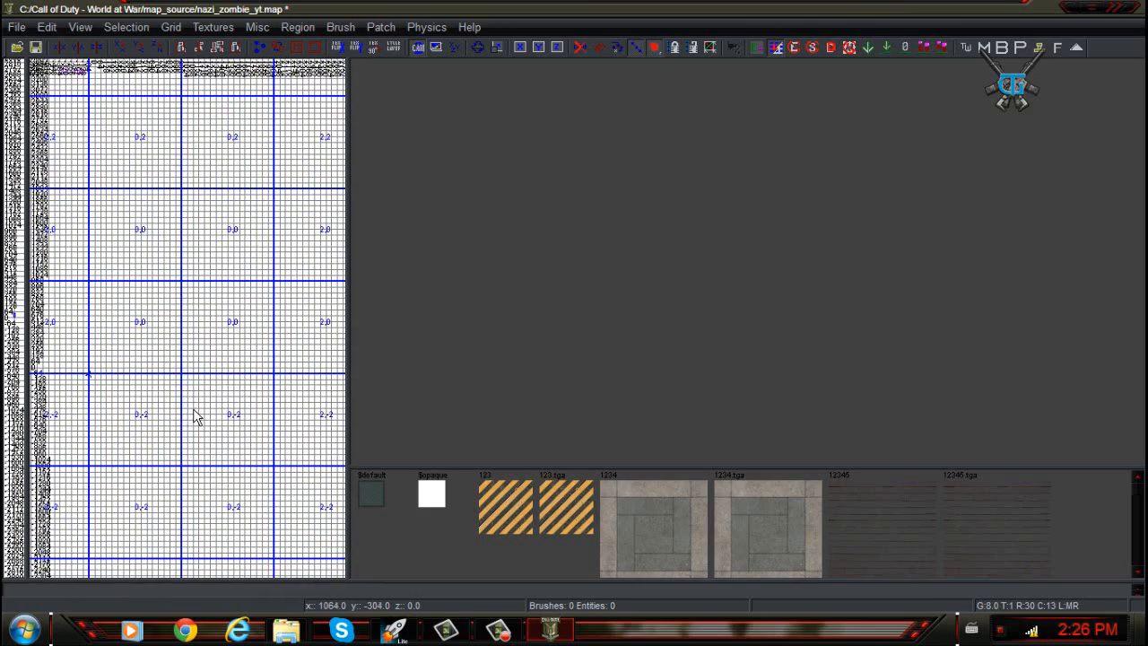
scroll(192, 389, down, 1)
scroll(192, 389, down, 3)
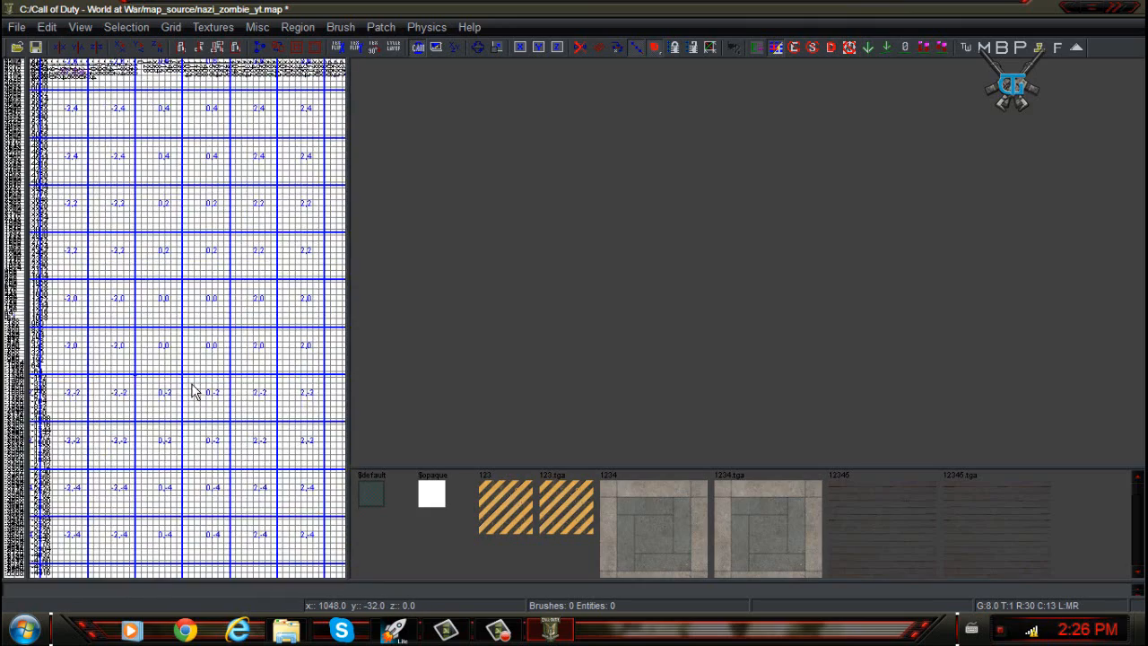
scroll(191, 392, up, 3)
scroll(191, 392, down, 3)
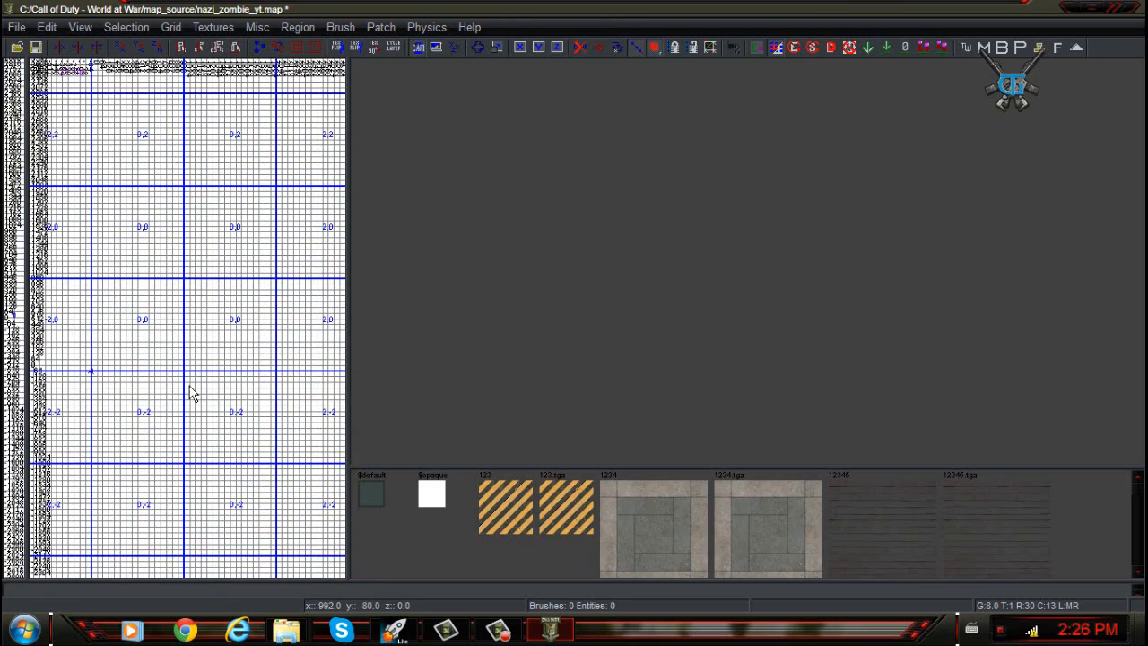
scroll(162, 421, up, 3)
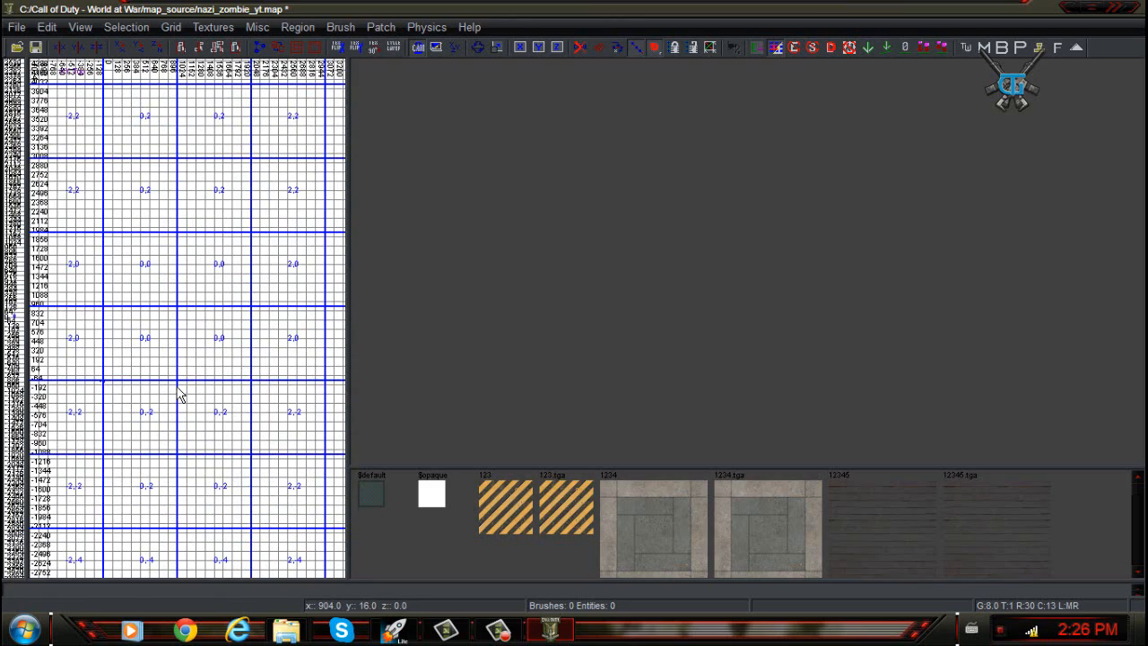
scroll(189, 392, up, 1)
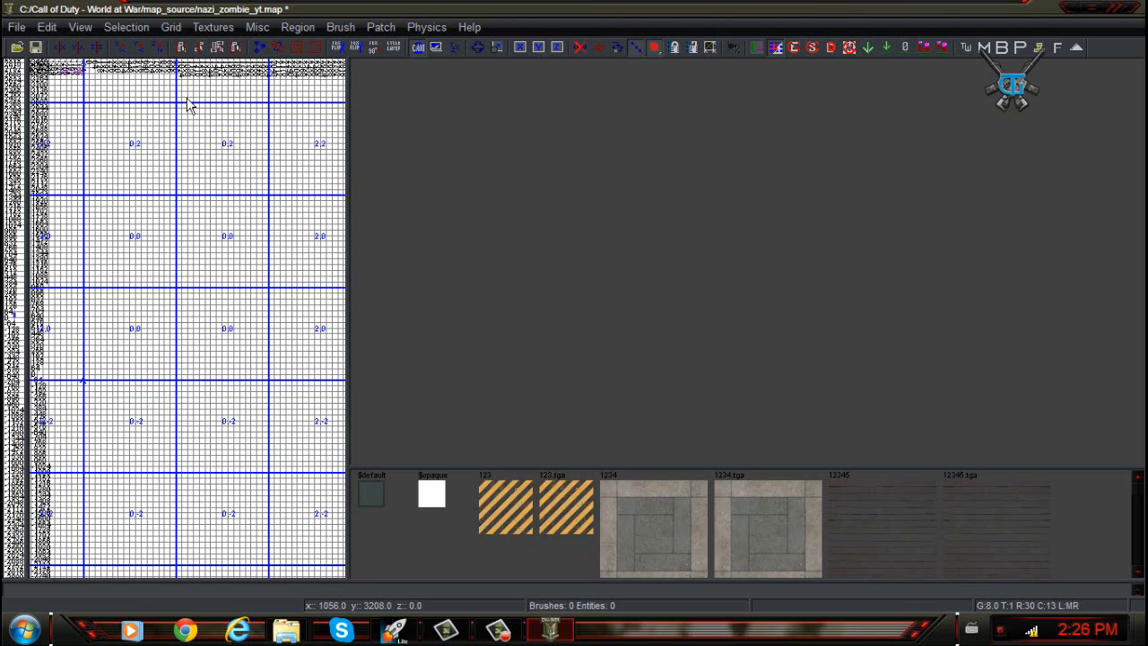
Set the grid size to 2 and check its line spacing close up in the XY top view.
click(170, 27)
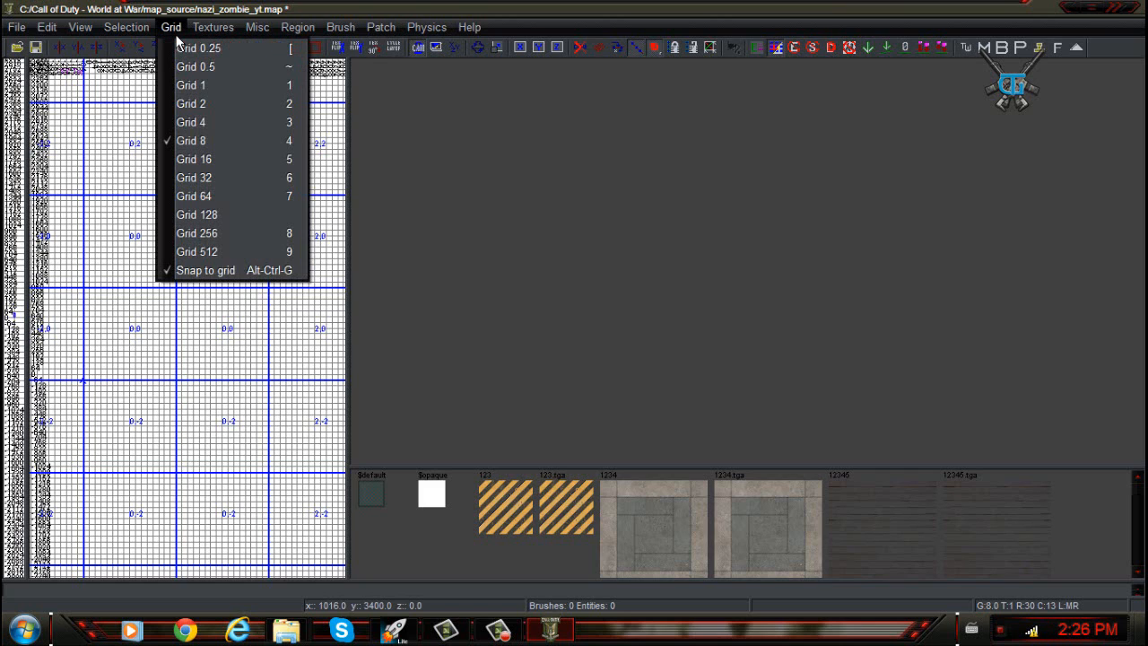
mouse_move(167, 33)
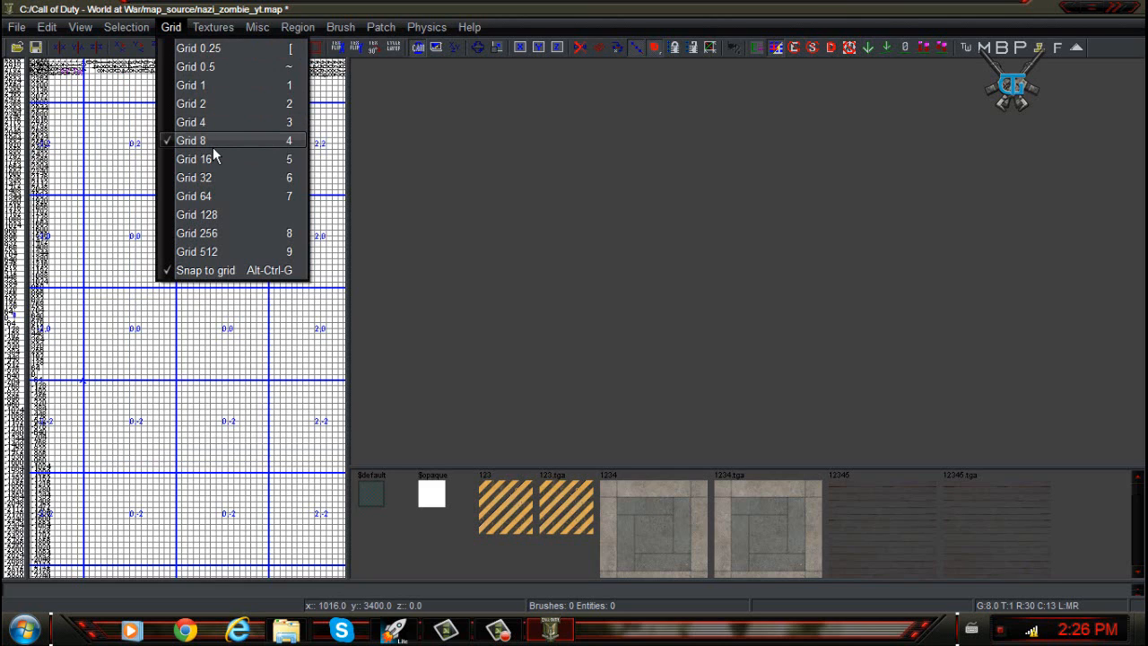
click(191, 106)
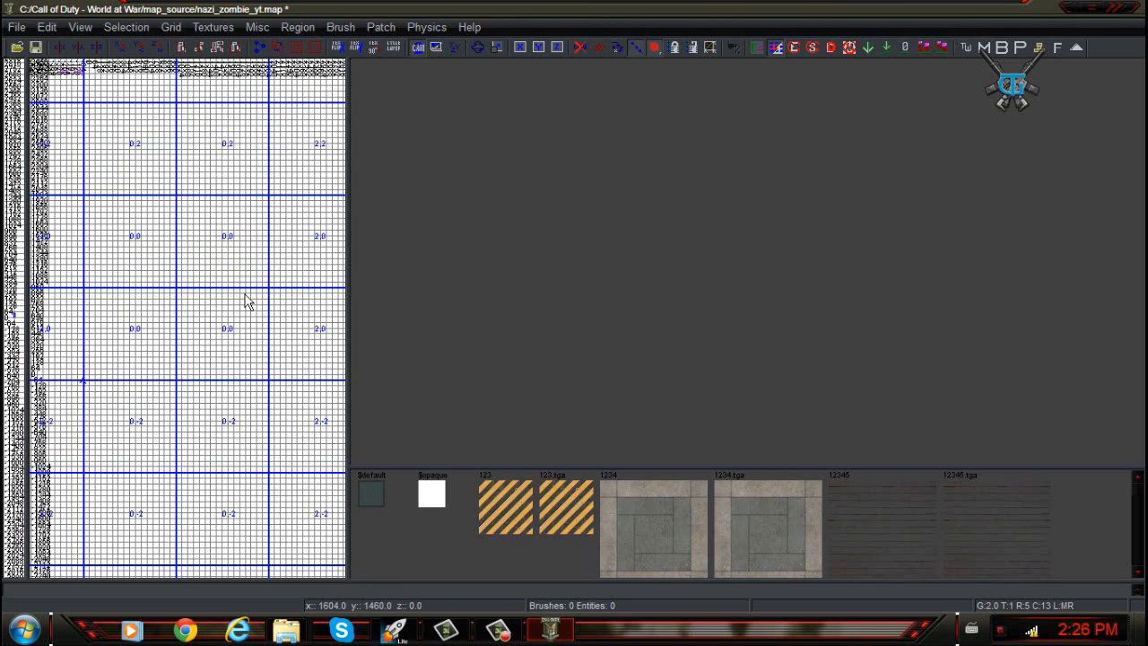
scroll(184, 395, up, 3)
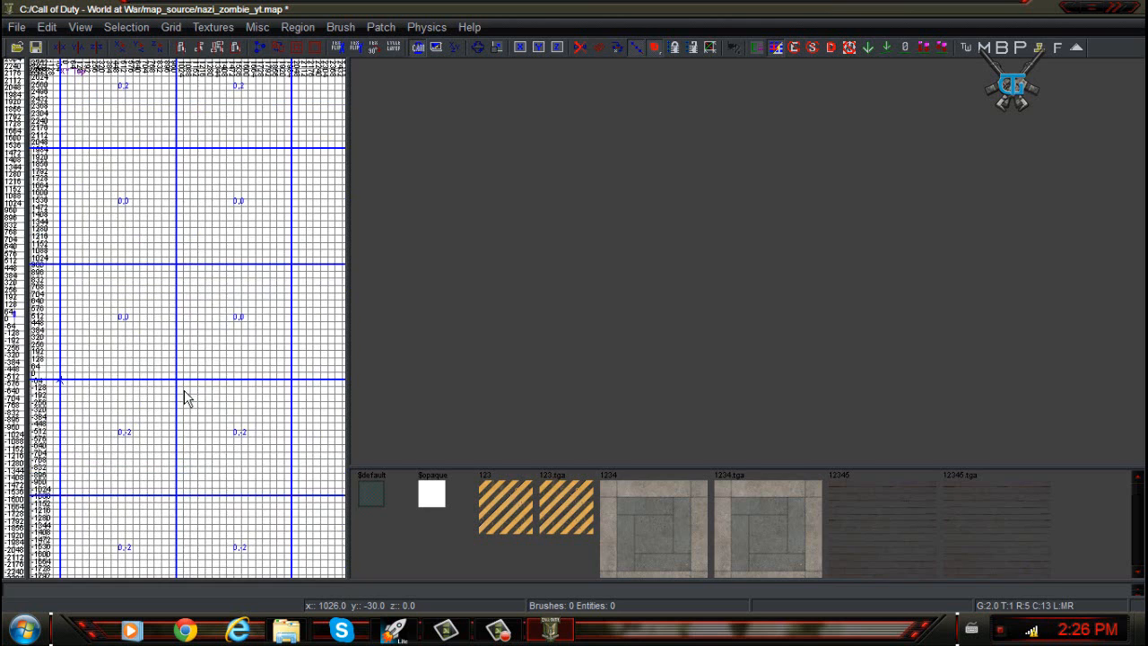
scroll(184, 392, down, 1)
scroll(188, 400, up, 1)
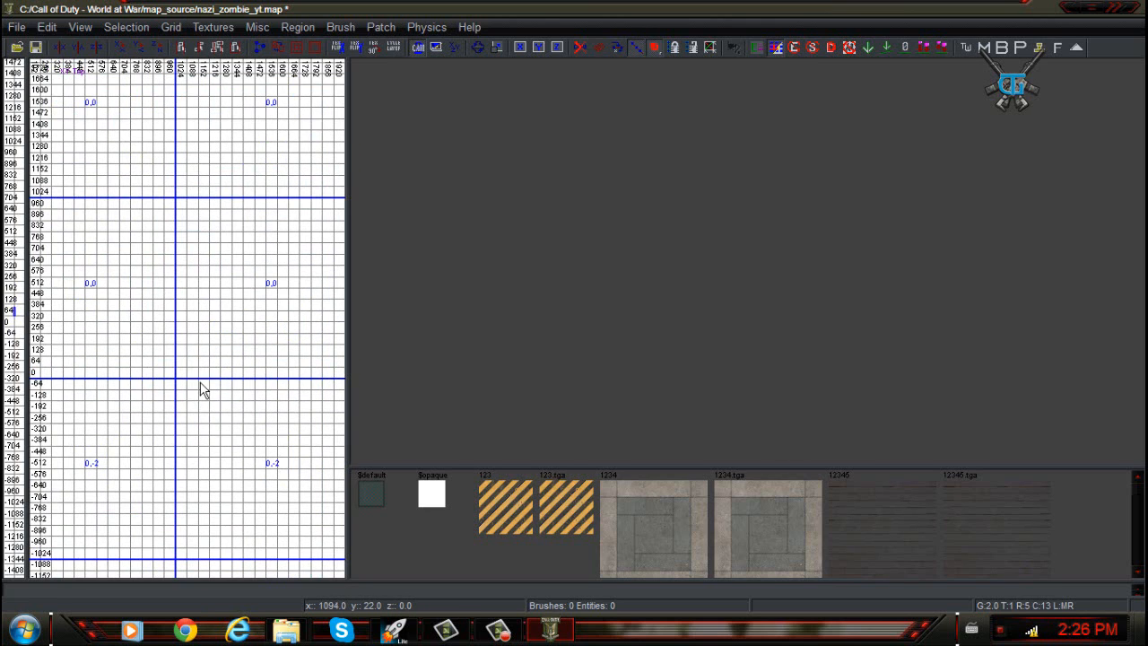
scroll(182, 389, up, 2)
scroll(184, 390, up, 3)
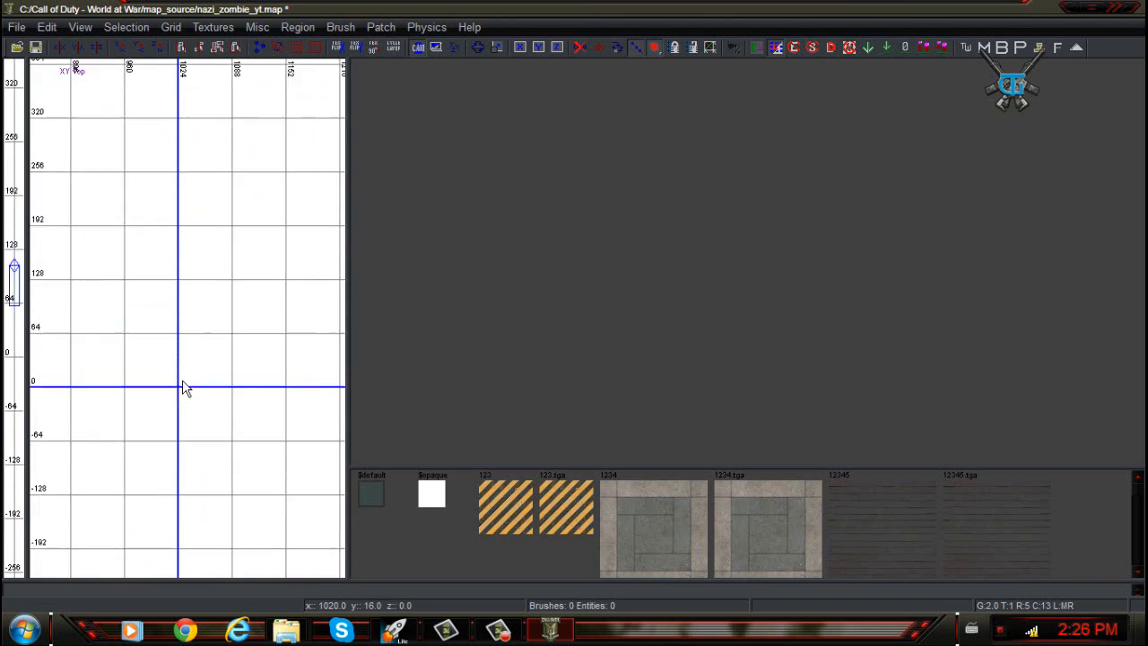
Set the grid size to 4, inspect its spacing in the top view, and return the grid size to 2.
click(171, 27)
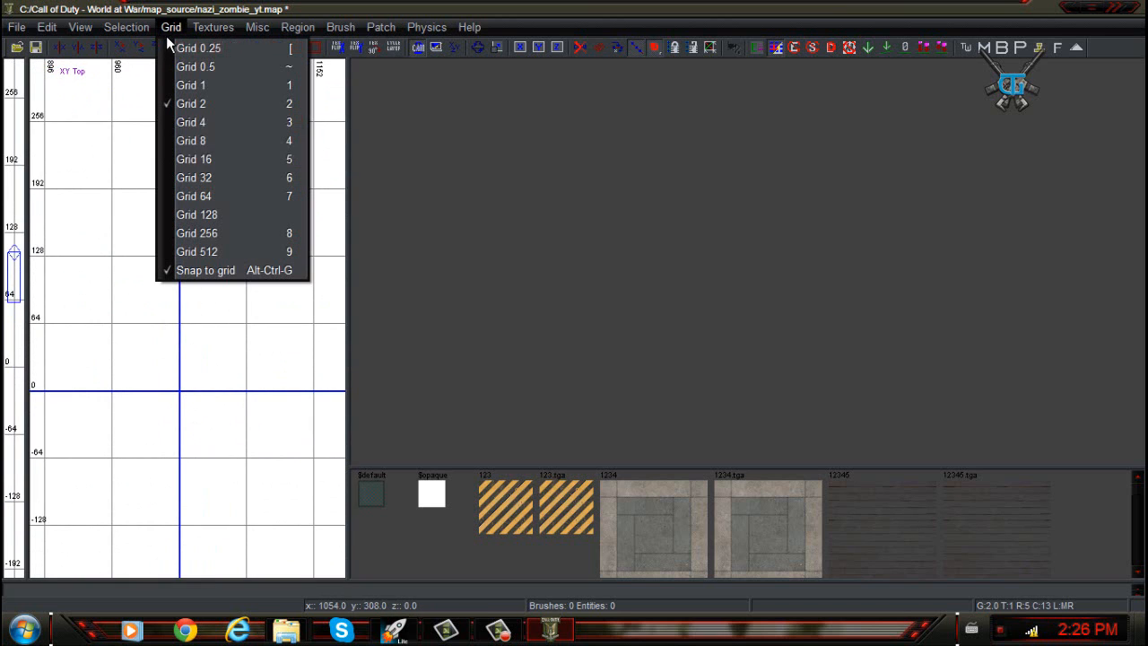
click(201, 143)
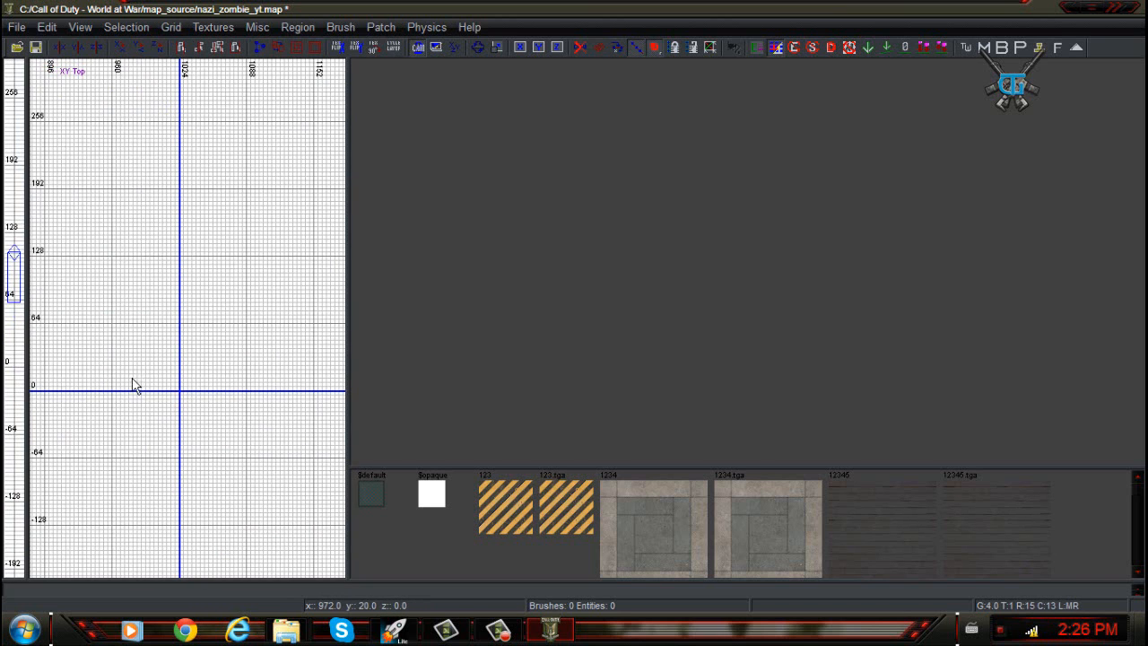
scroll(123, 398, up, 1)
scroll(128, 339, down, 2)
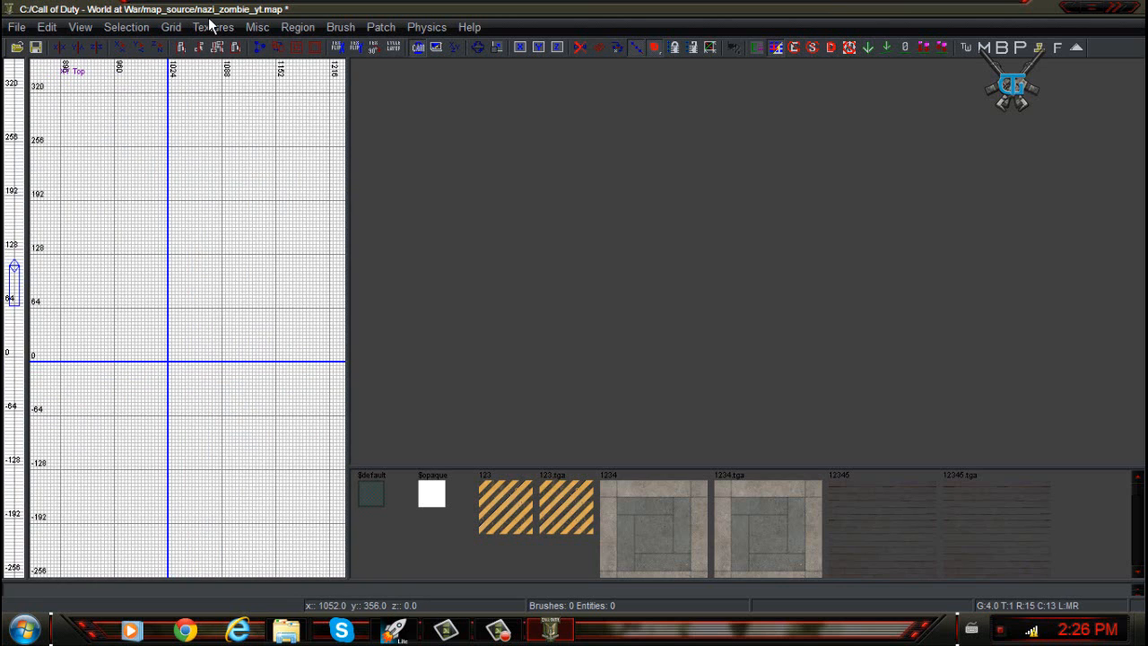
click(172, 27)
click(216, 106)
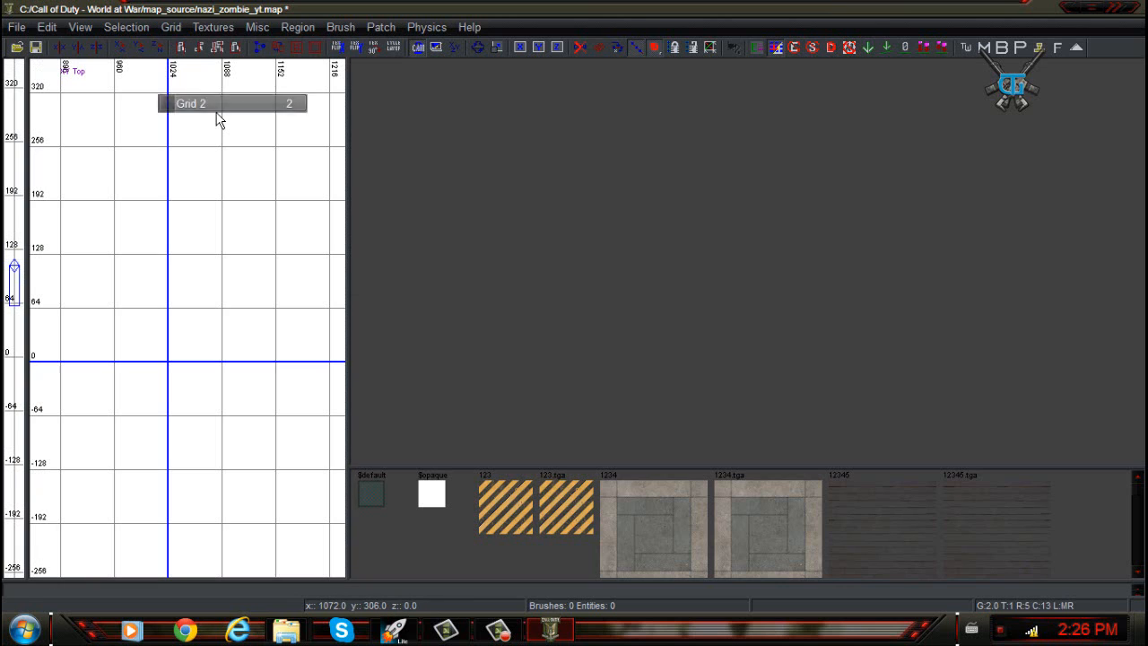
Set the grid size to 8 and check it across a wider area of the XY top view.
click(188, 31)
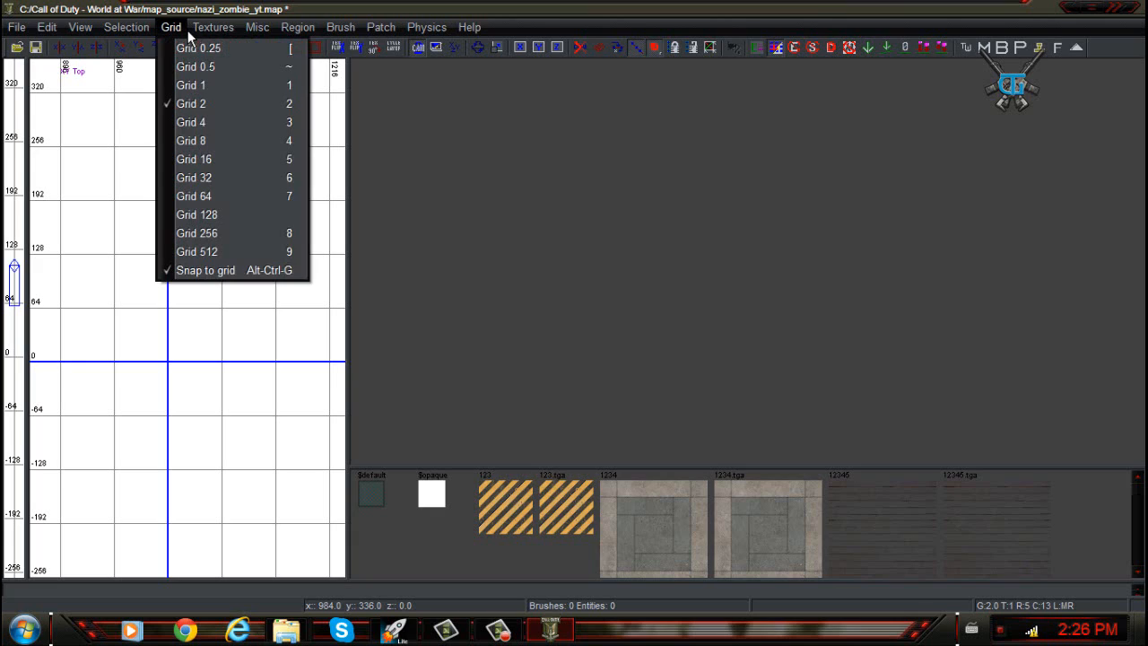
click(206, 141)
scroll(217, 188, down, 2)
scroll(167, 318, down, 3)
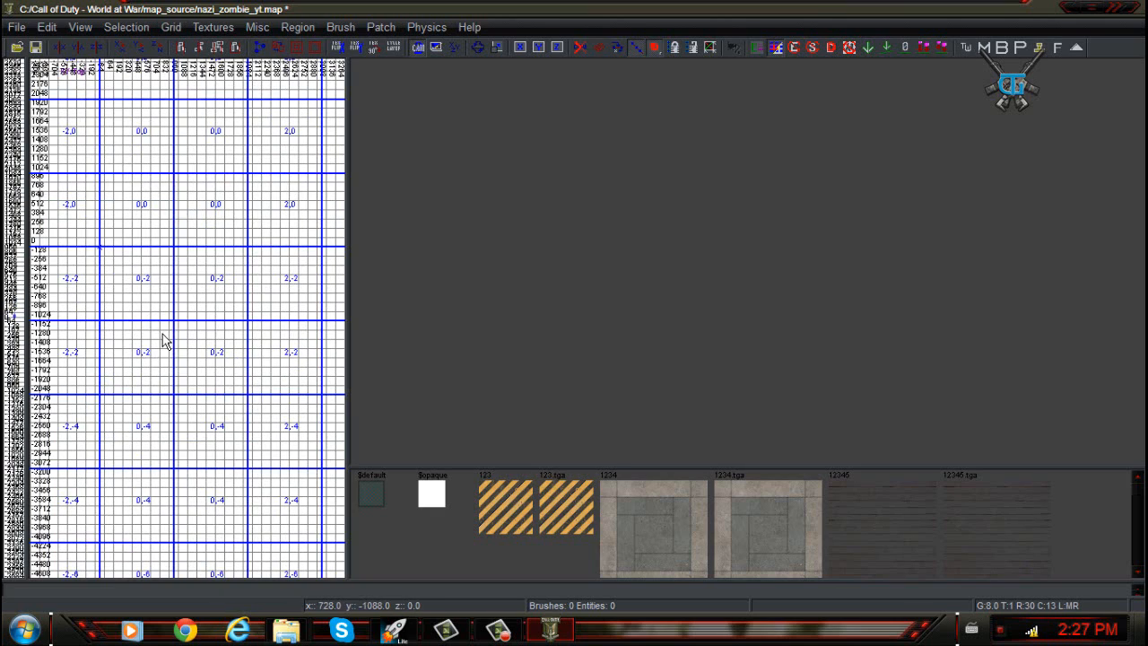
Examine the size 8 grid around the map's origin at several magnifications in the XY top view.
scroll(177, 305, down, 2)
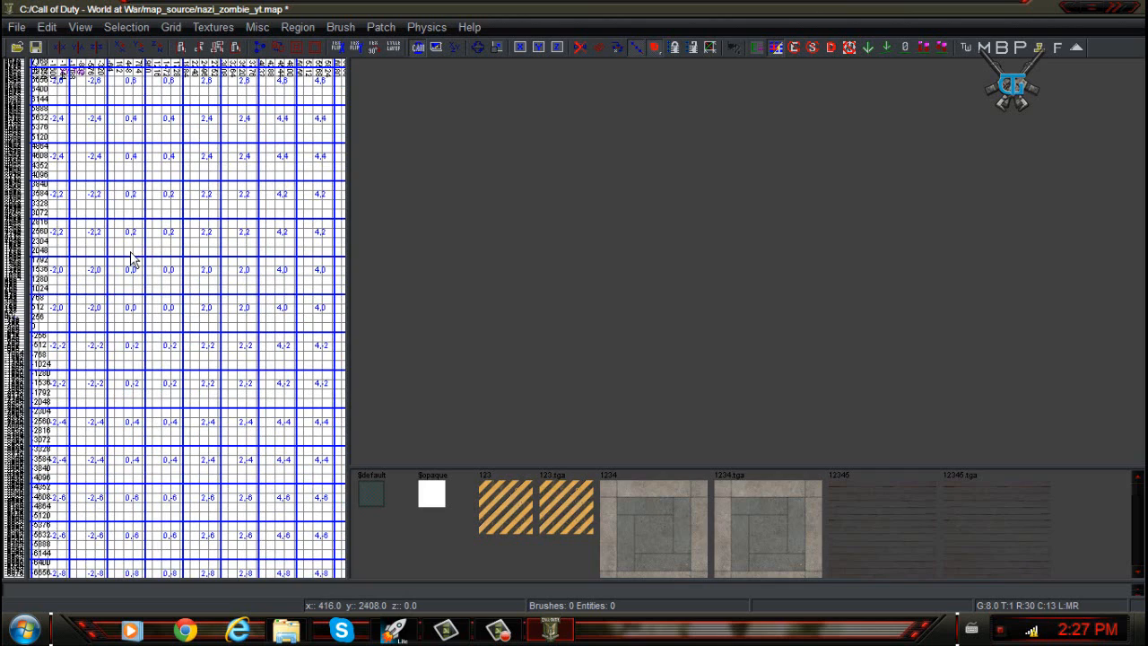
scroll(153, 309, up, 3)
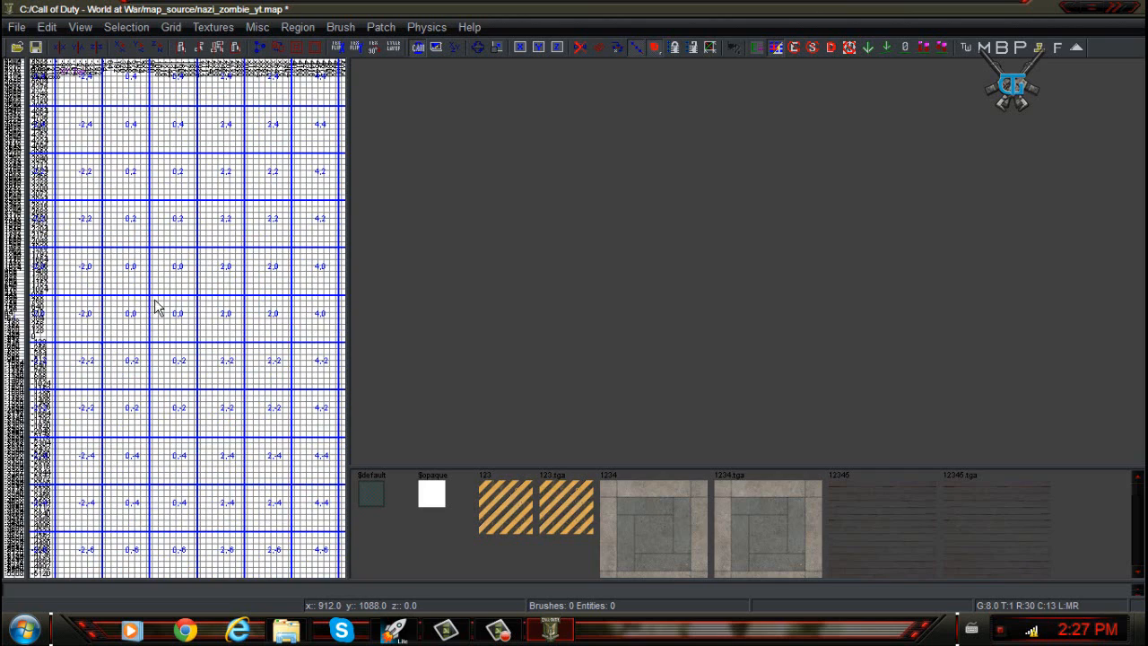
scroll(151, 311, up, 2)
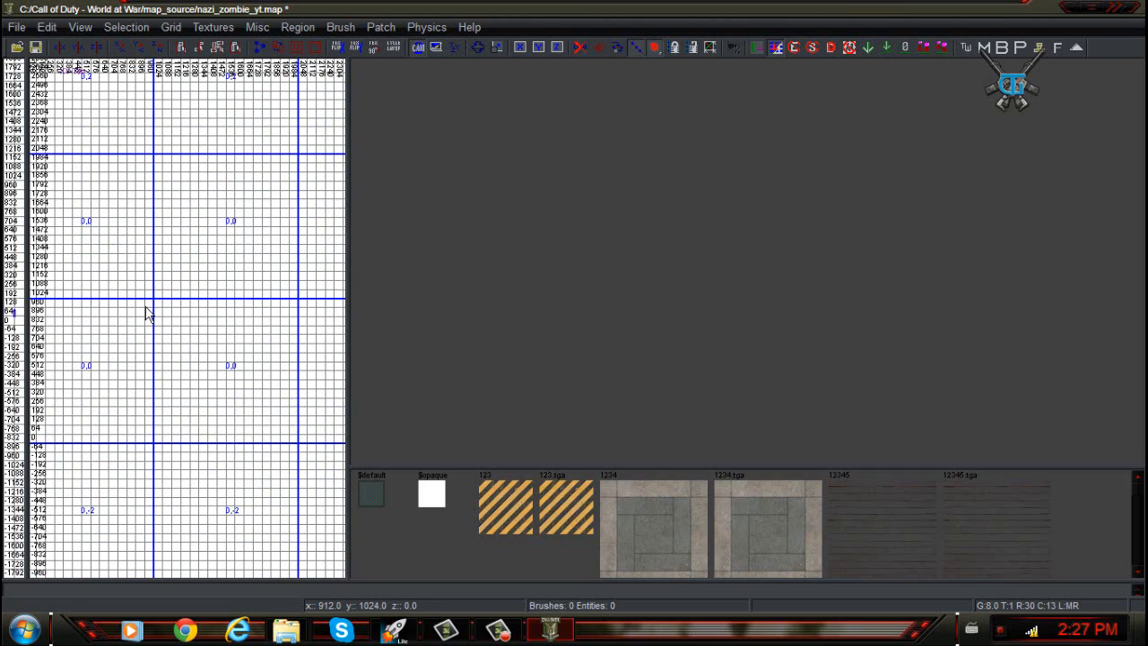
scroll(179, 334, down, 2)
scroll(146, 300, up, 1)
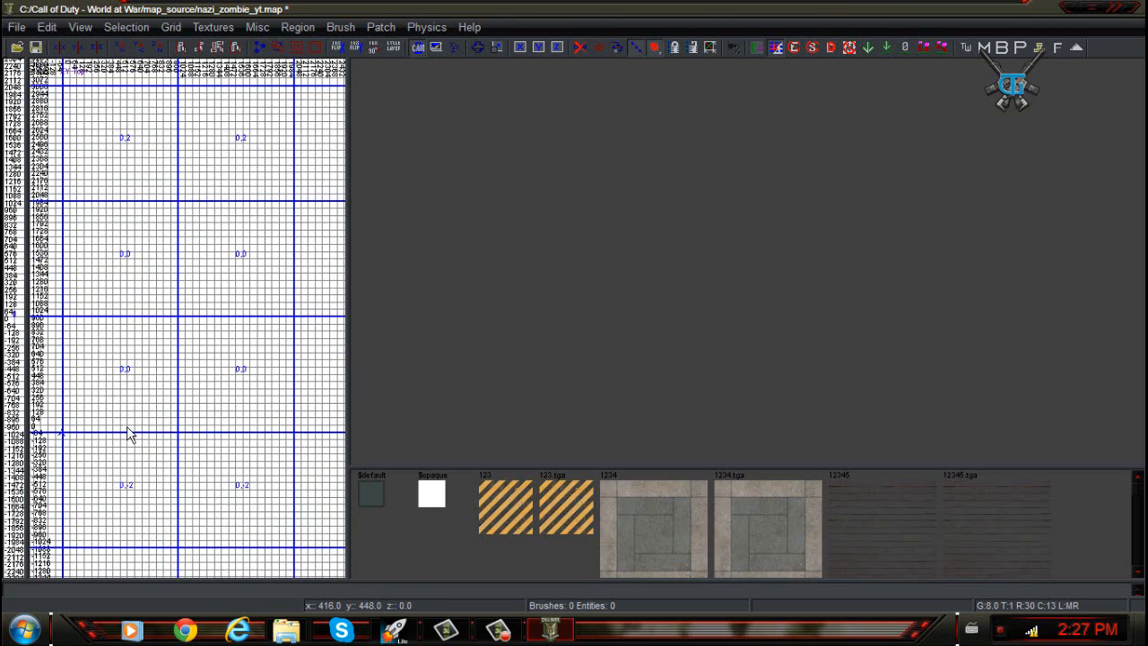
scroll(136, 453, down, 1)
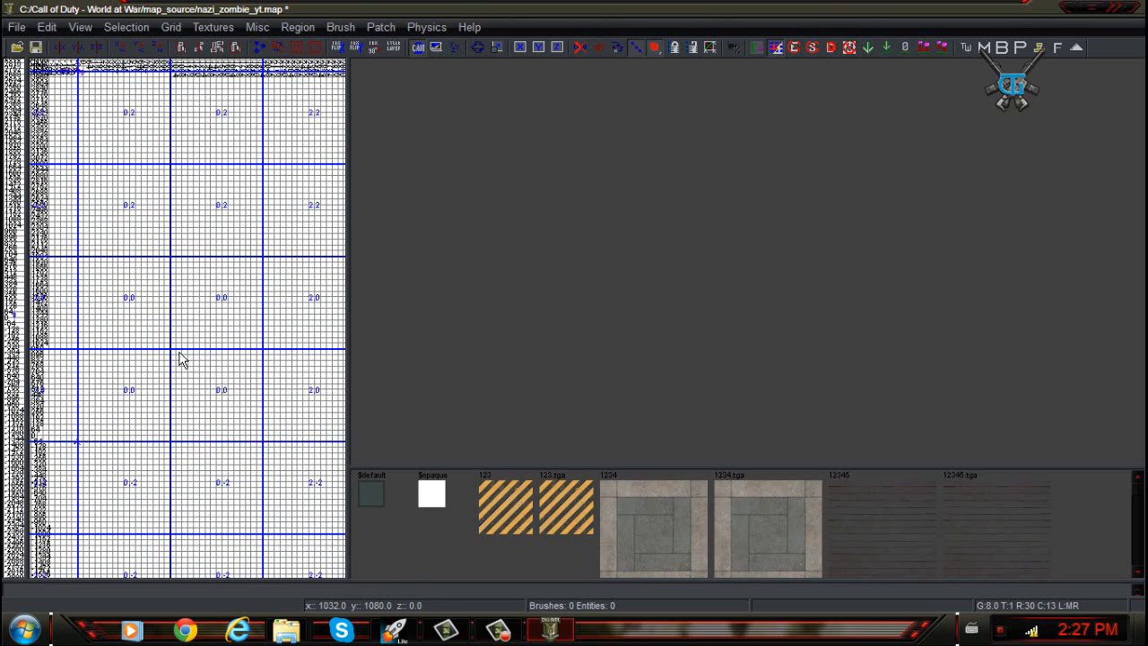
scroll(179, 359, up, 1)
scroll(290, 526, down, 1)
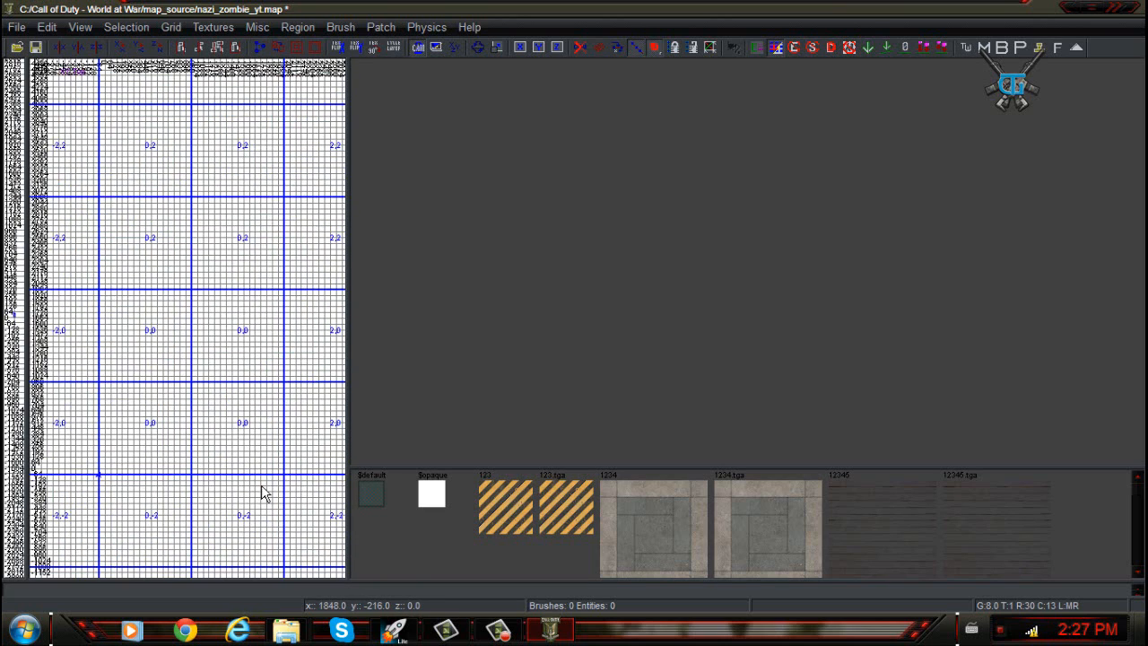
scroll(207, 397, up, 1)
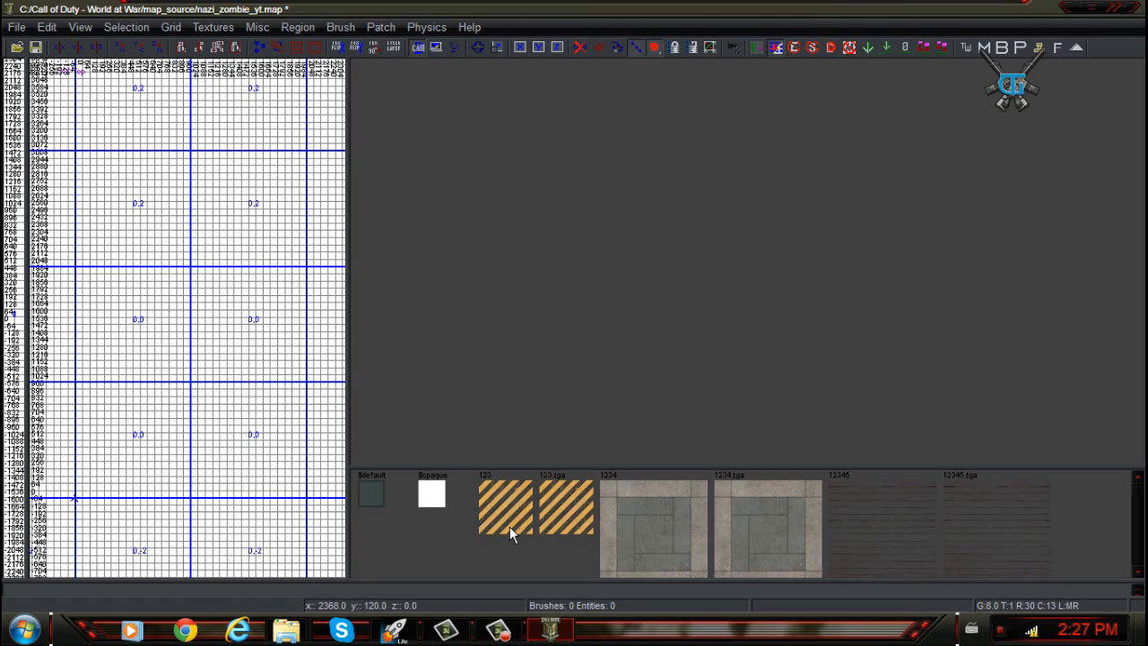
Show textures of all usages and browse through the whole texture list, returning to its beginning.
click(215, 27)
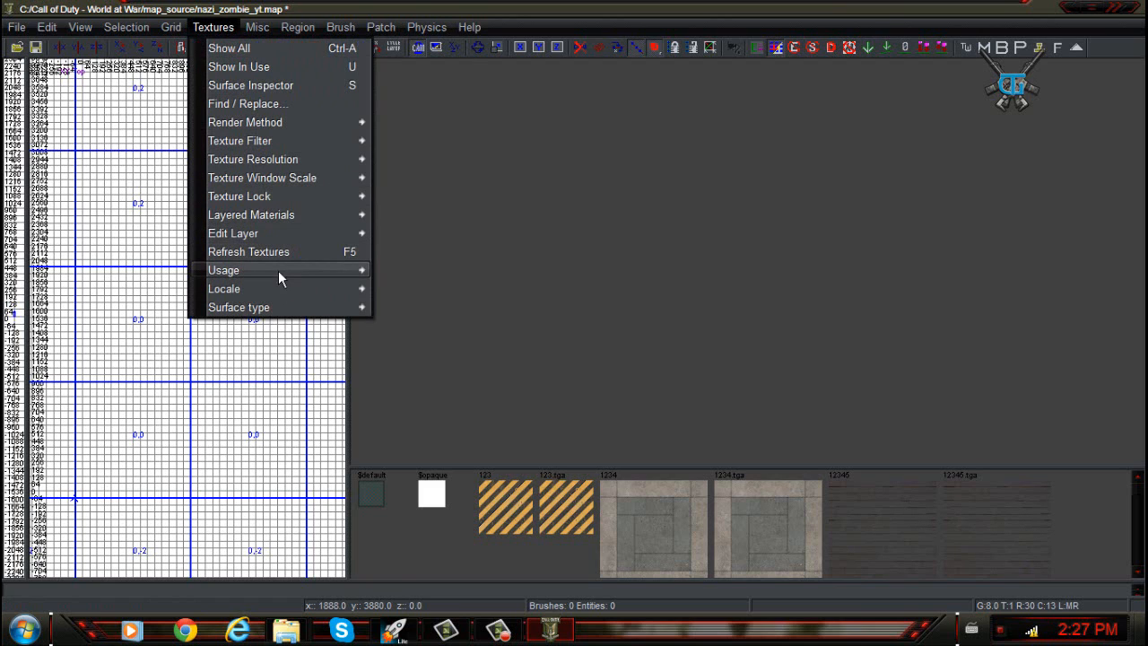
mouse_move(277, 279)
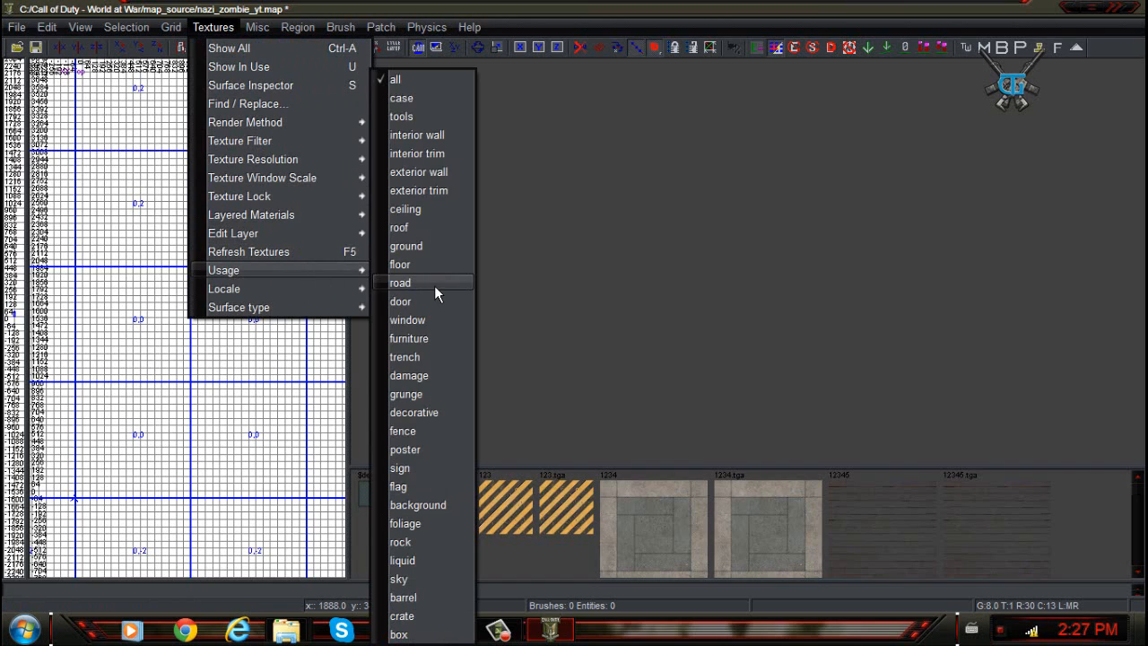
click(397, 86)
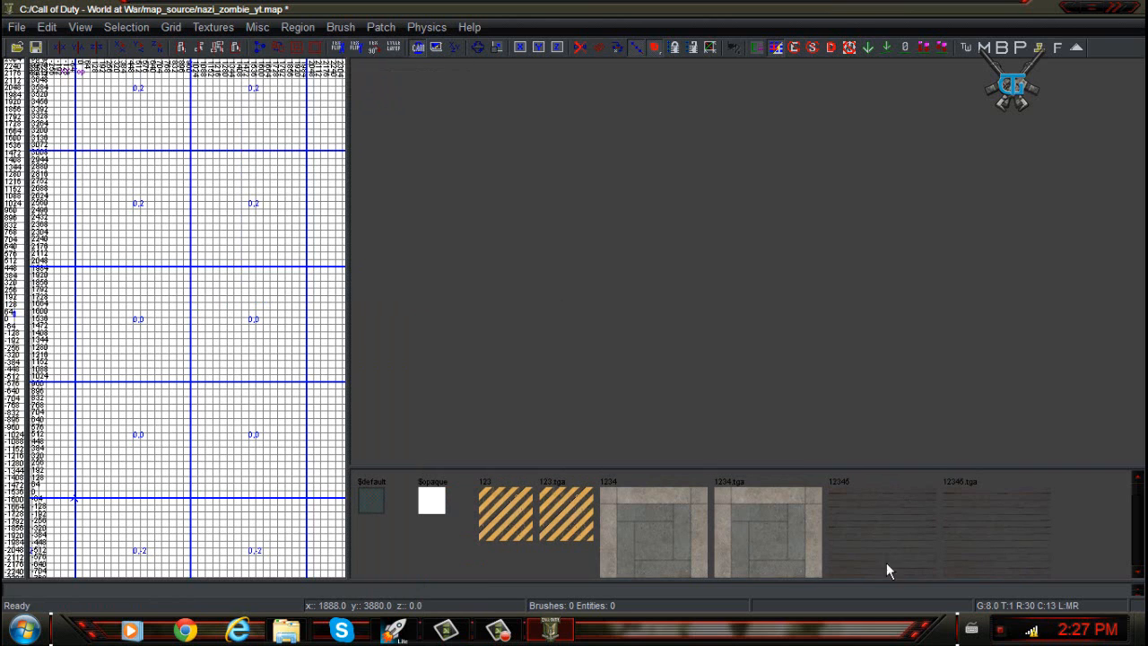
scroll(745, 524, down, 10)
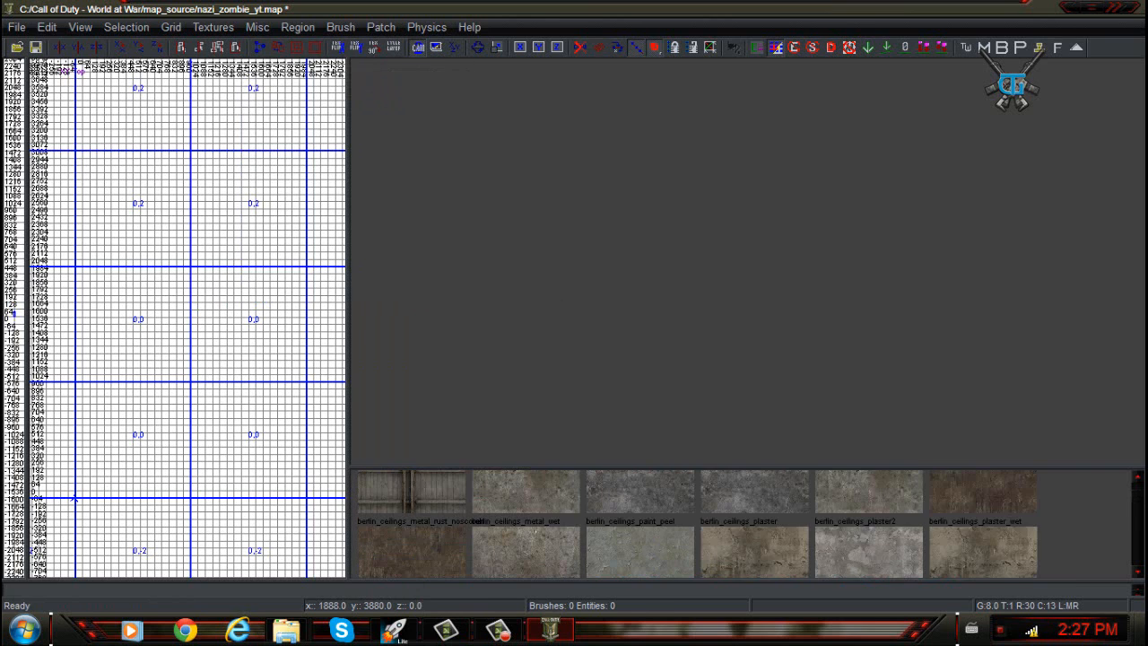
scroll(745, 525, down, 5)
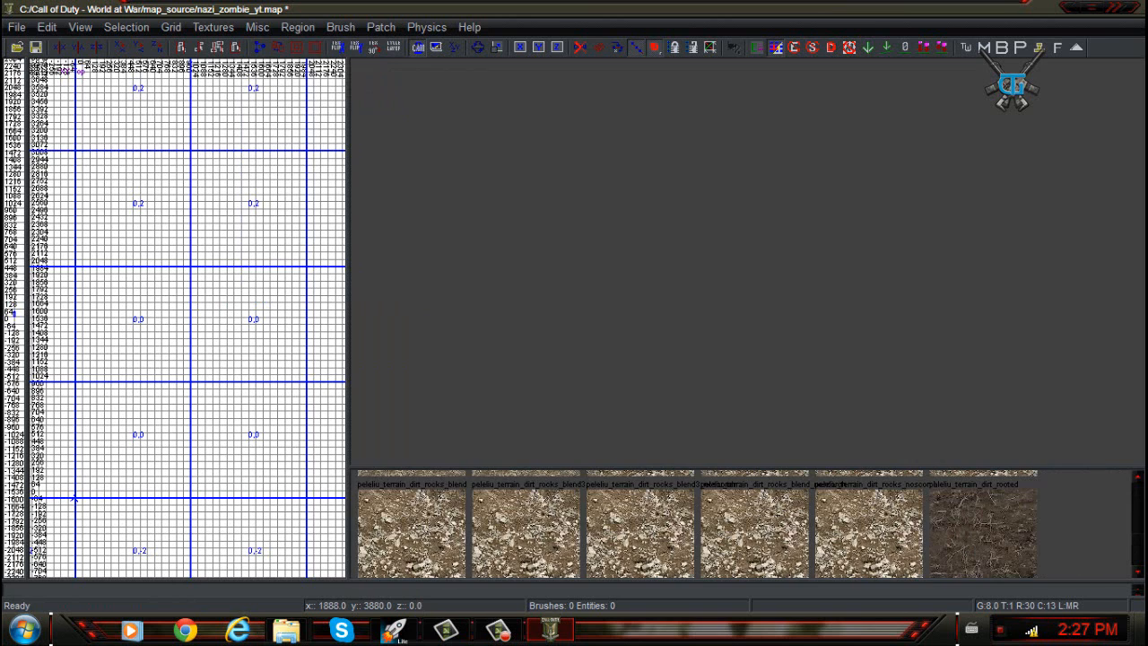
scroll(745, 525, down, 15)
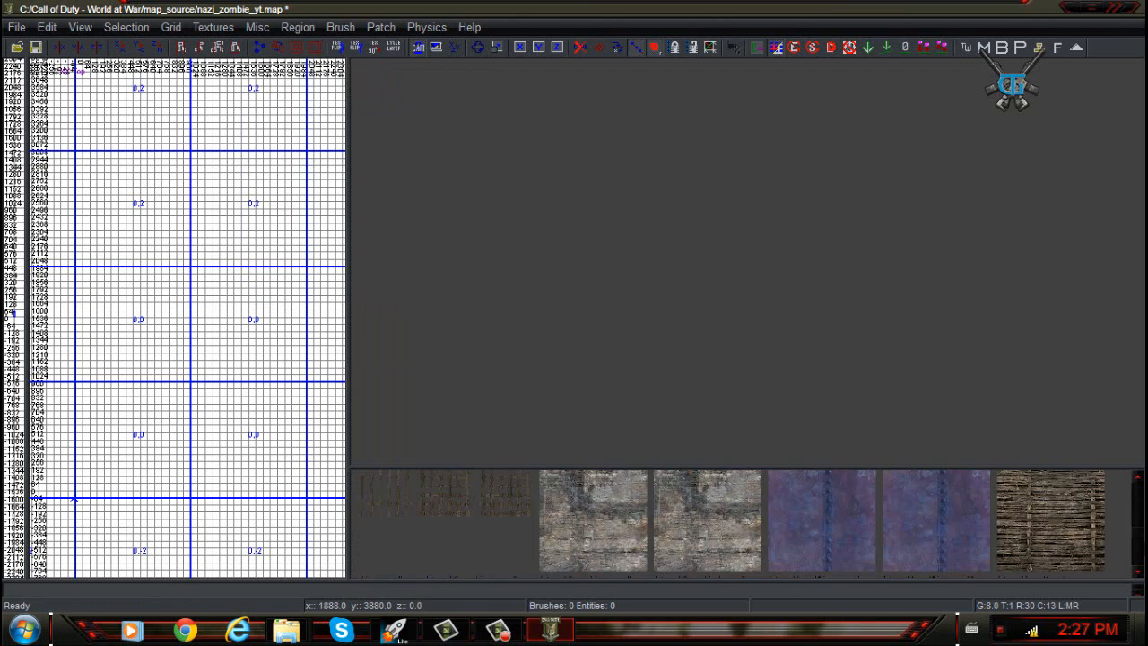
scroll(808, 502, down, 3)
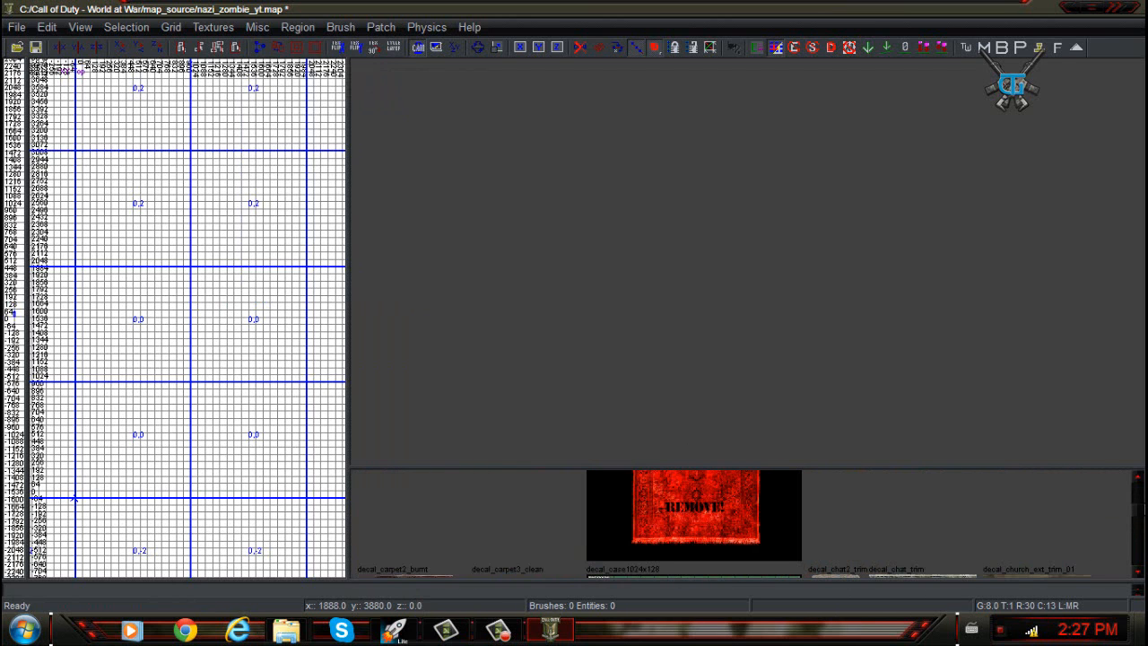
scroll(744, 525, down, 5)
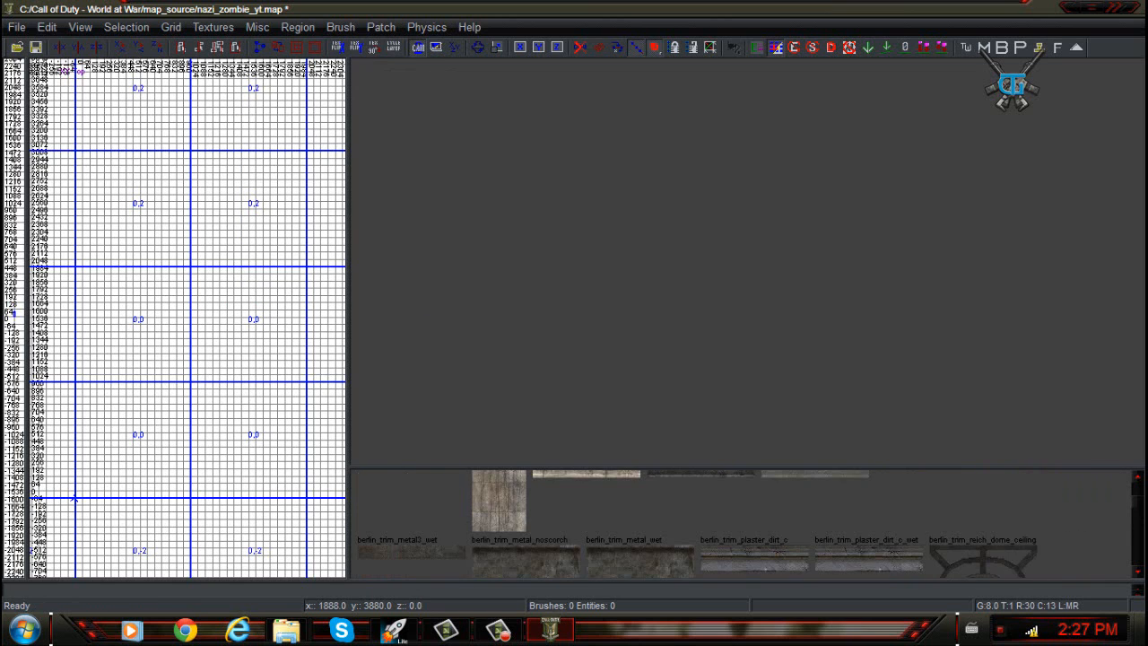
scroll(744, 525, down, 3)
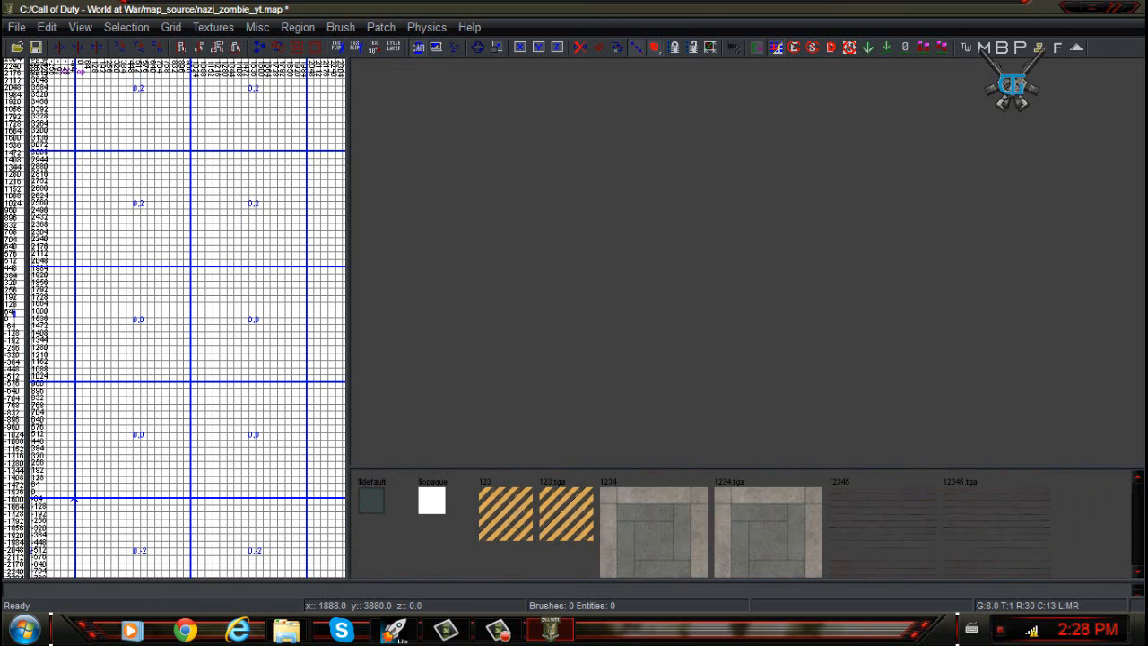
scroll(745, 525, down, 3)
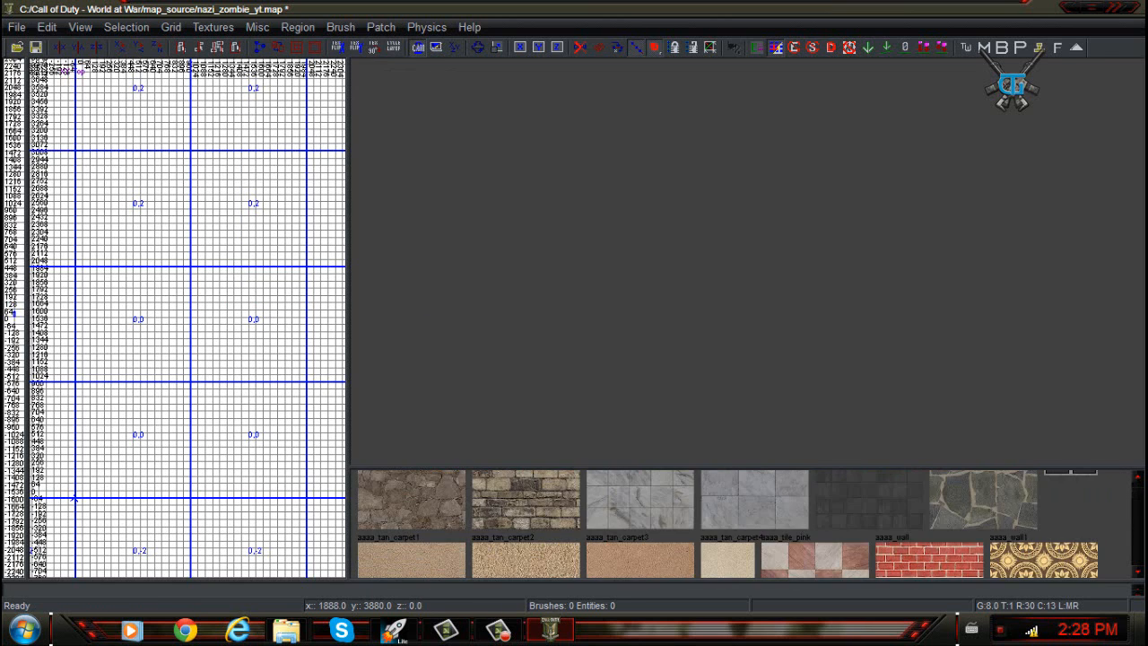
scroll(745, 525, up, 5)
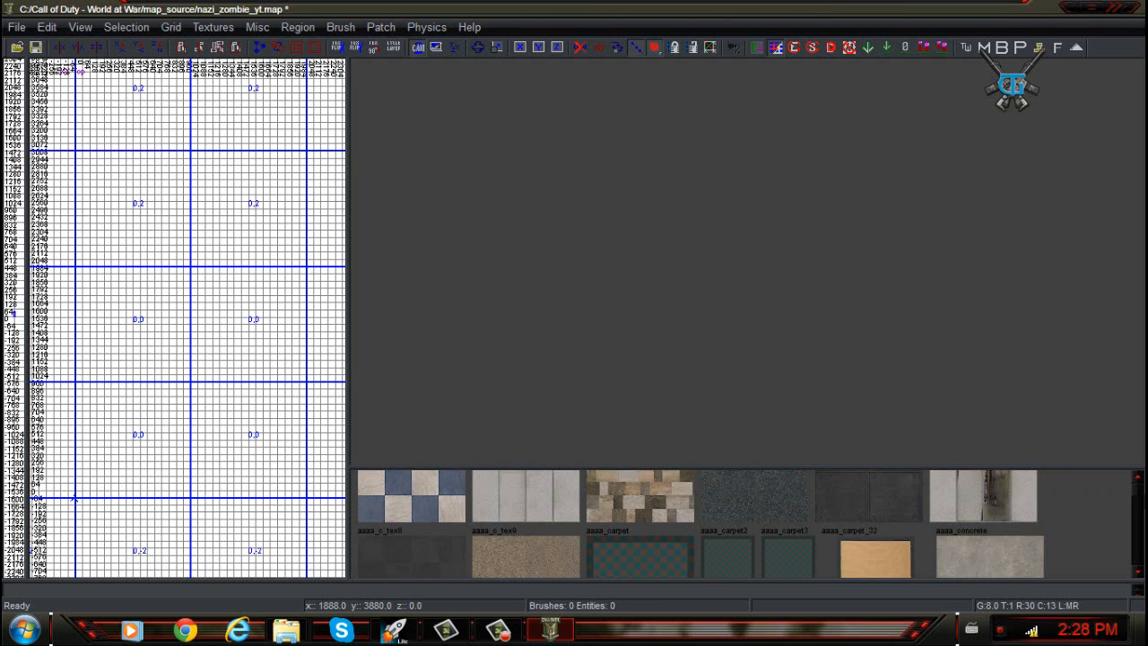
scroll(744, 525, up, 1)
scroll(745, 524, down, 1)
scroll(744, 525, up, 3)
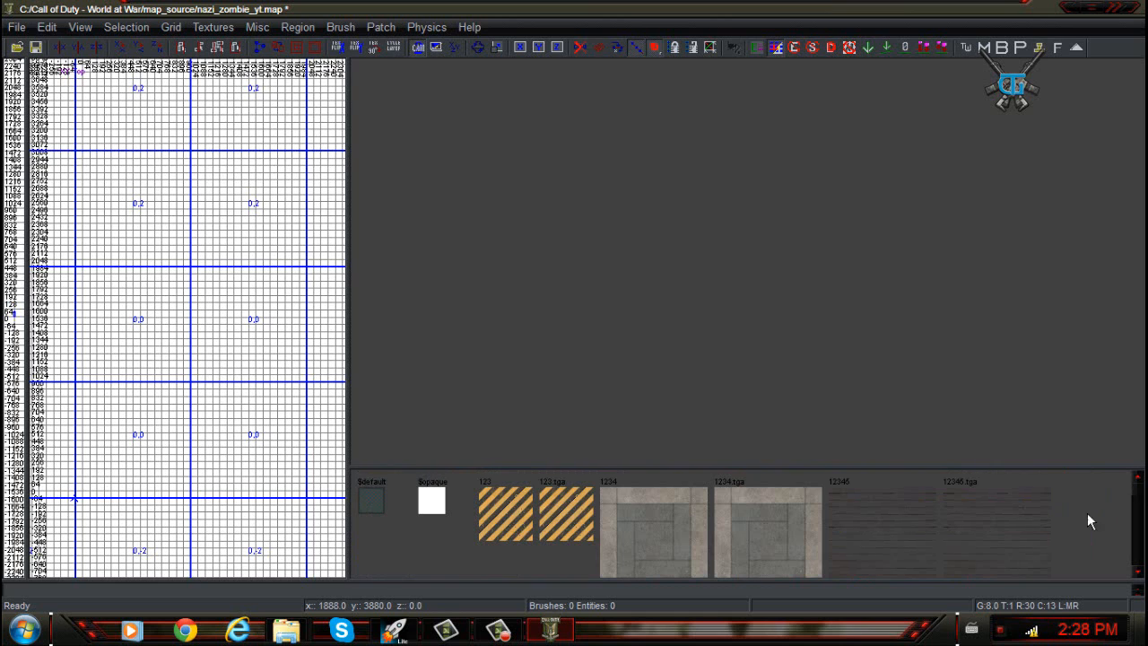
Look through the Berlin wall, trim, terrain and roof textures, going back to the start of the texture list.
scroll(1132, 490, down, 10)
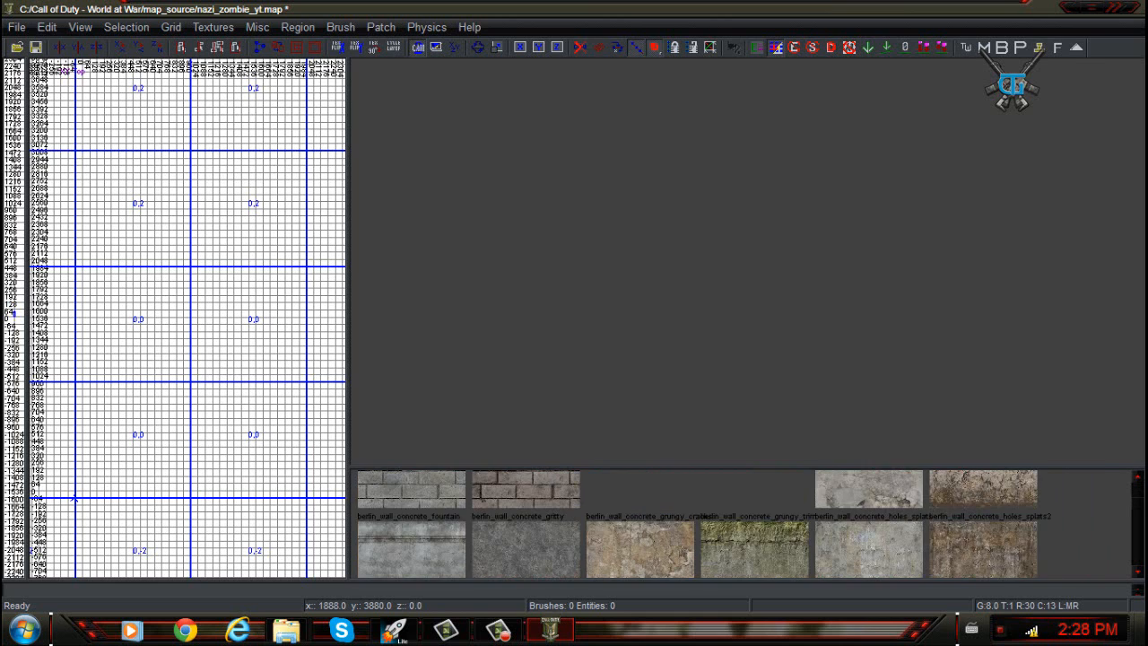
scroll(1143, 492, down, 6)
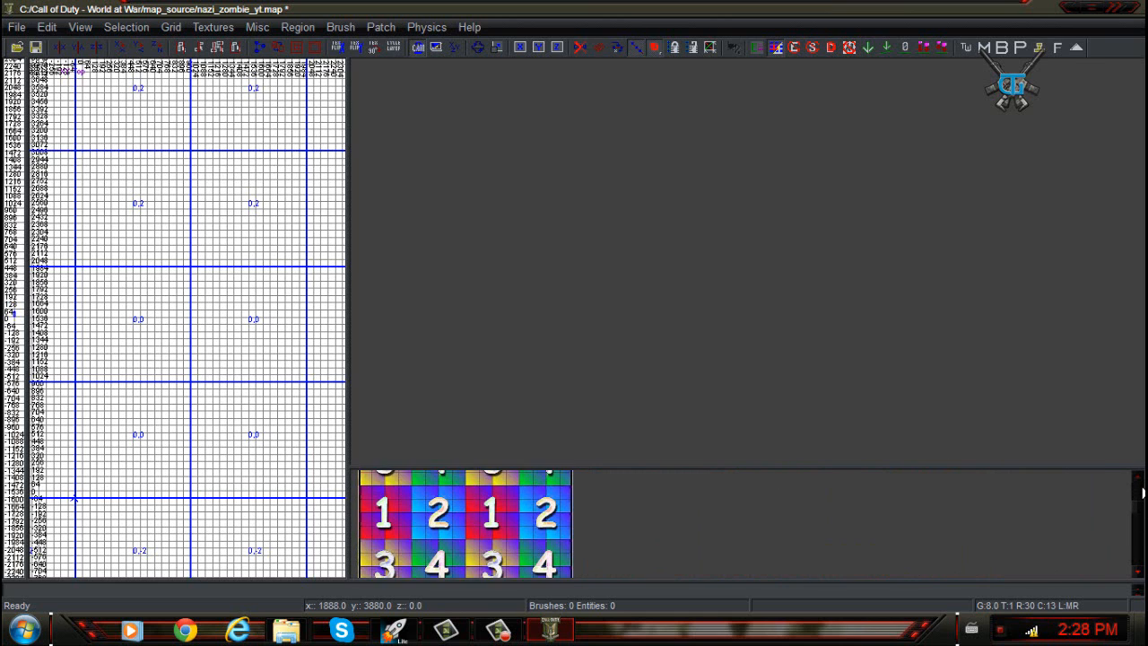
scroll(1143, 493, up, 5)
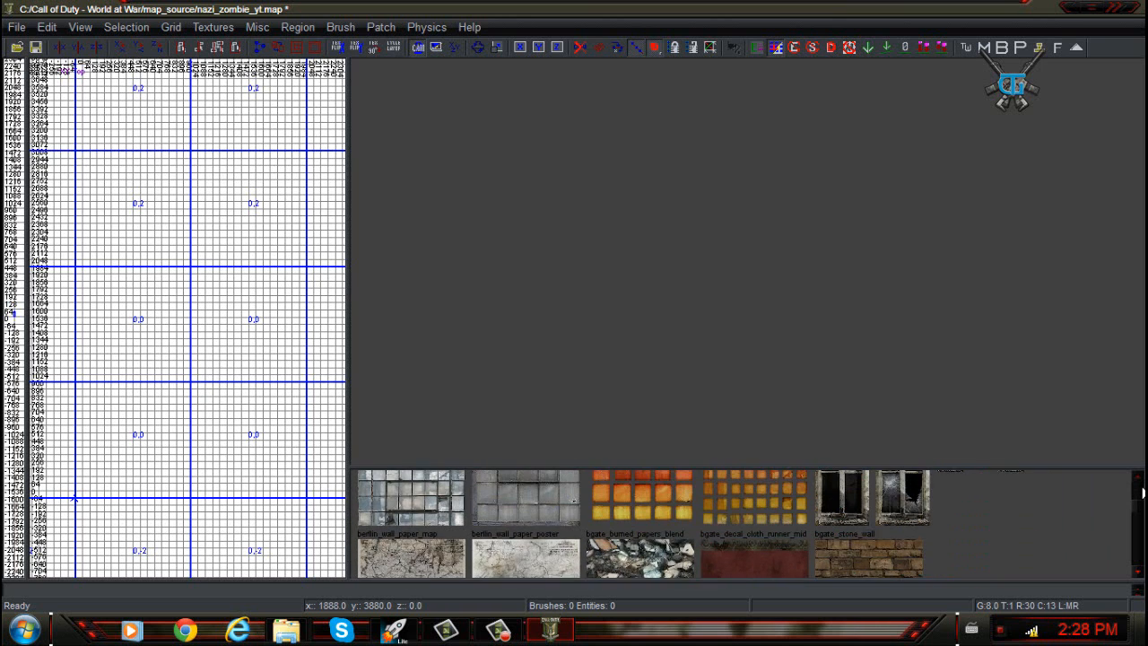
scroll(1143, 493, up, 5)
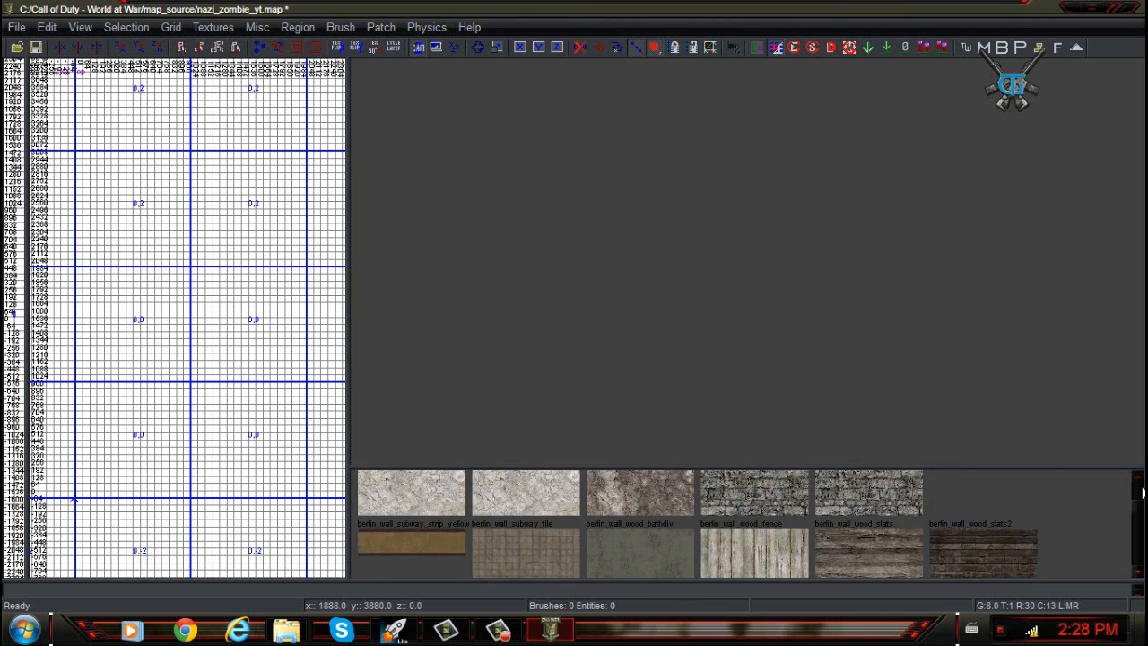
scroll(1143, 493, up, 4)
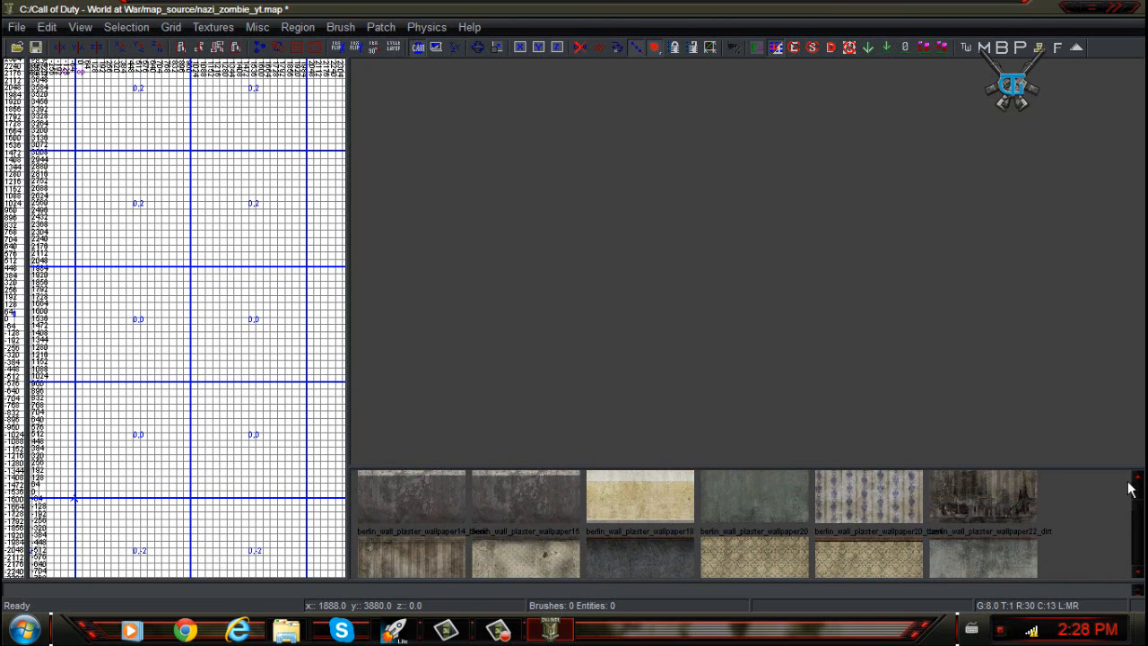
scroll(1130, 489, up, 3)
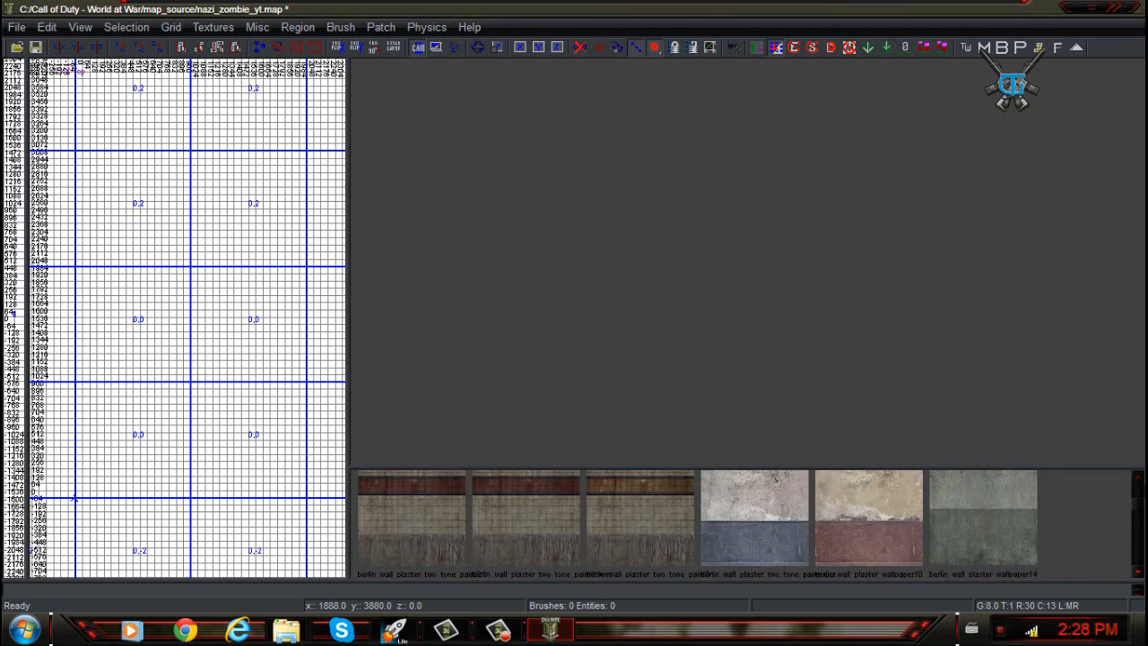
scroll(1130, 520, up, 3)
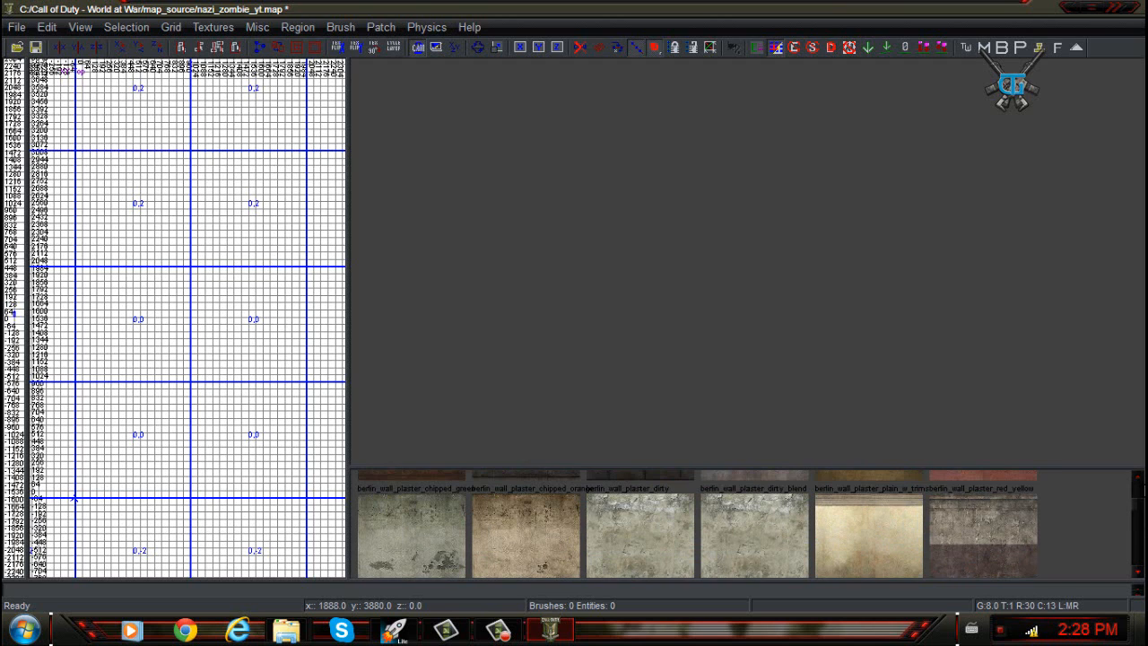
scroll(1128, 493, up, 3)
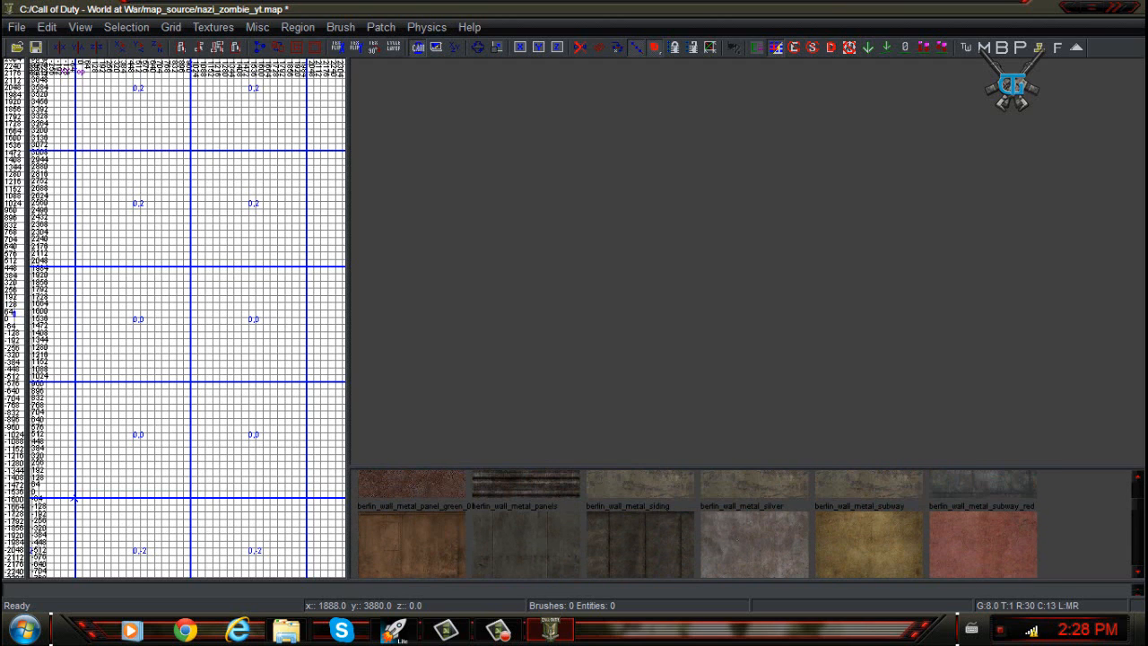
scroll(745, 523, up, 4)
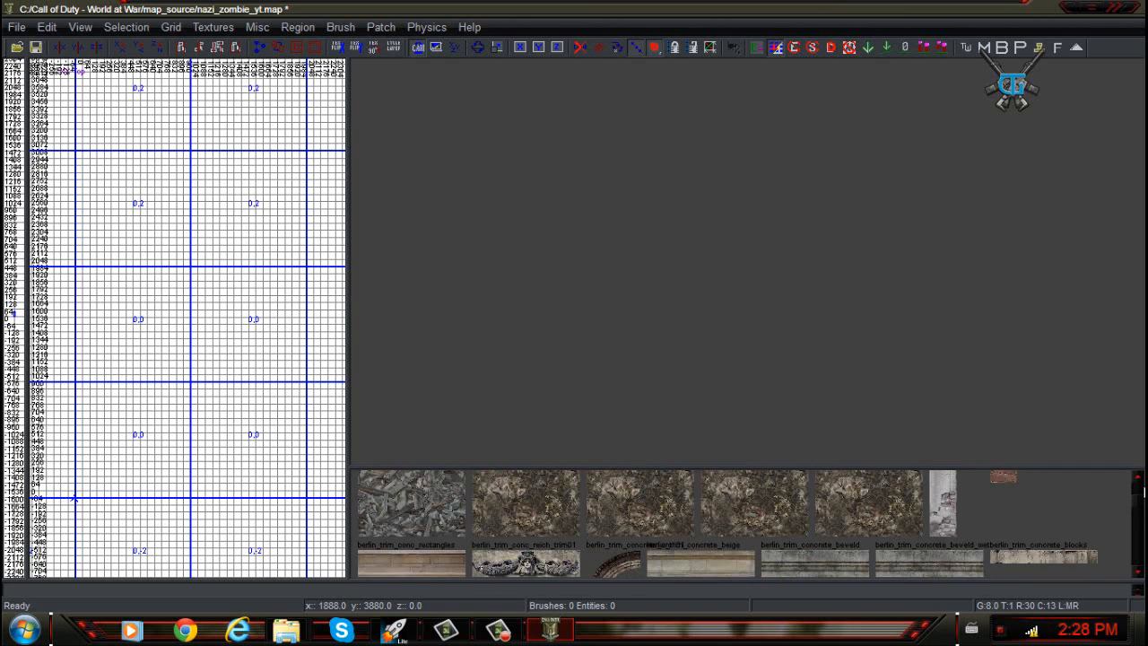
scroll(1145, 491, up, 5)
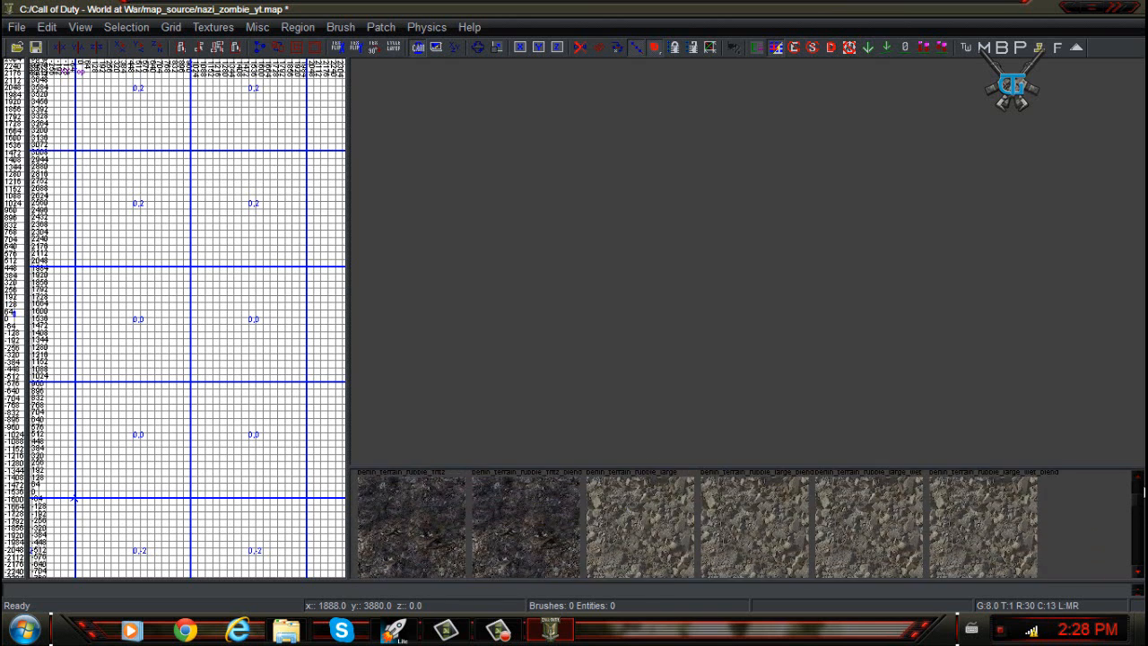
scroll(1144, 492, up, 8)
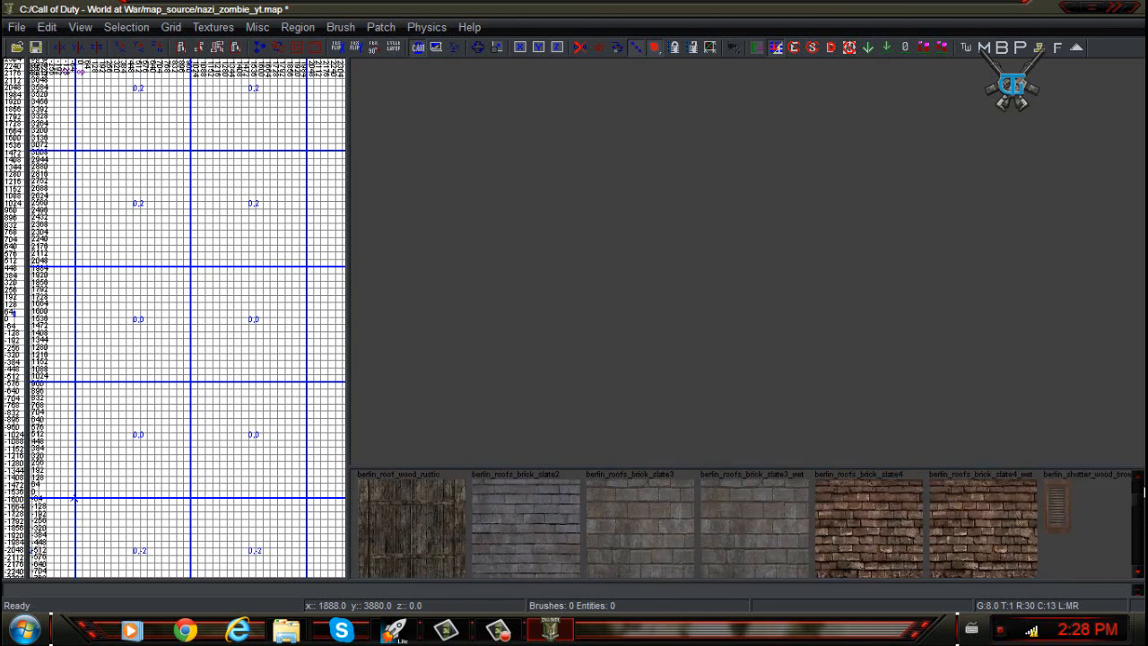
scroll(1145, 491, up, 3)
scroll(1101, 517, up, 5)
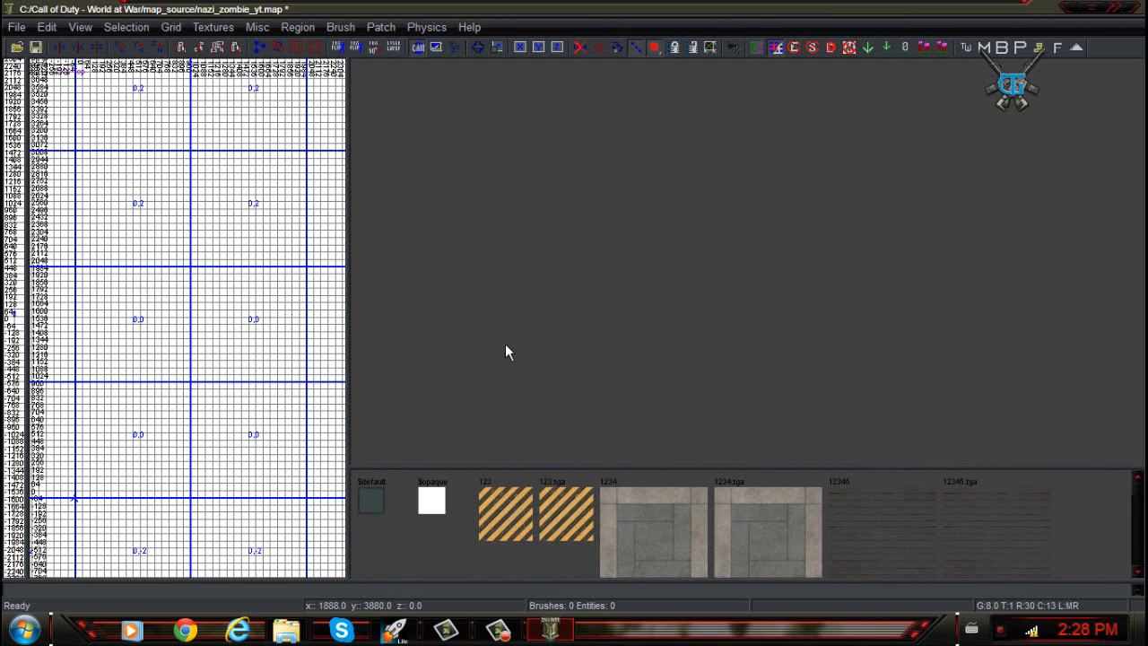
Filter the textures to the tools usage and select the caulk texture.
click(223, 34)
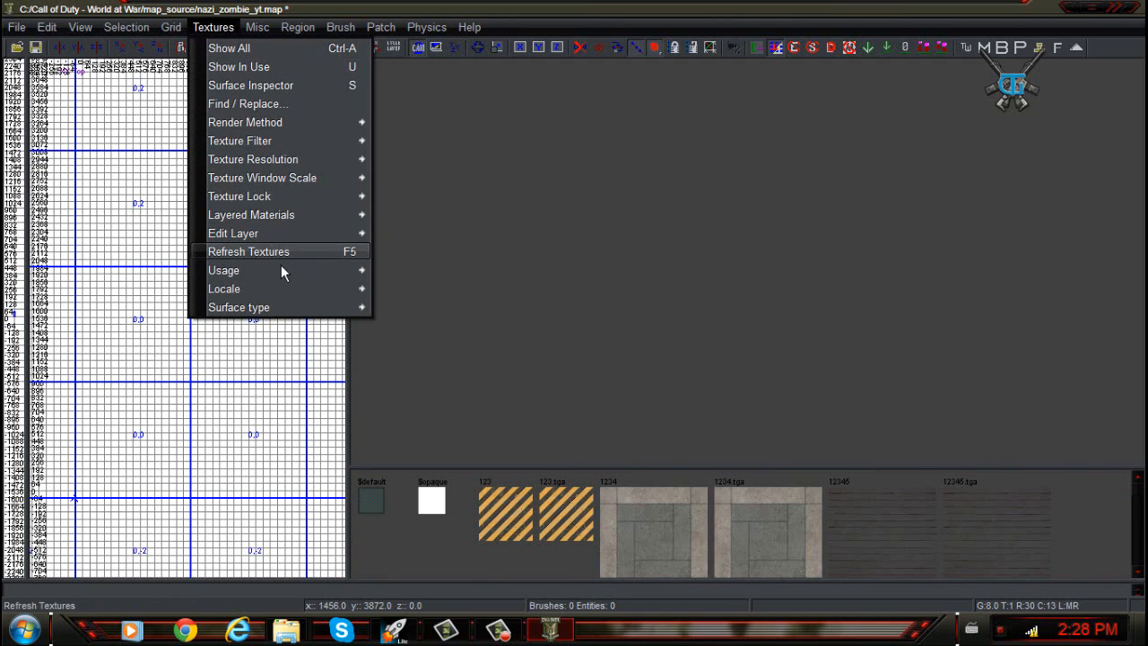
mouse_move(296, 277)
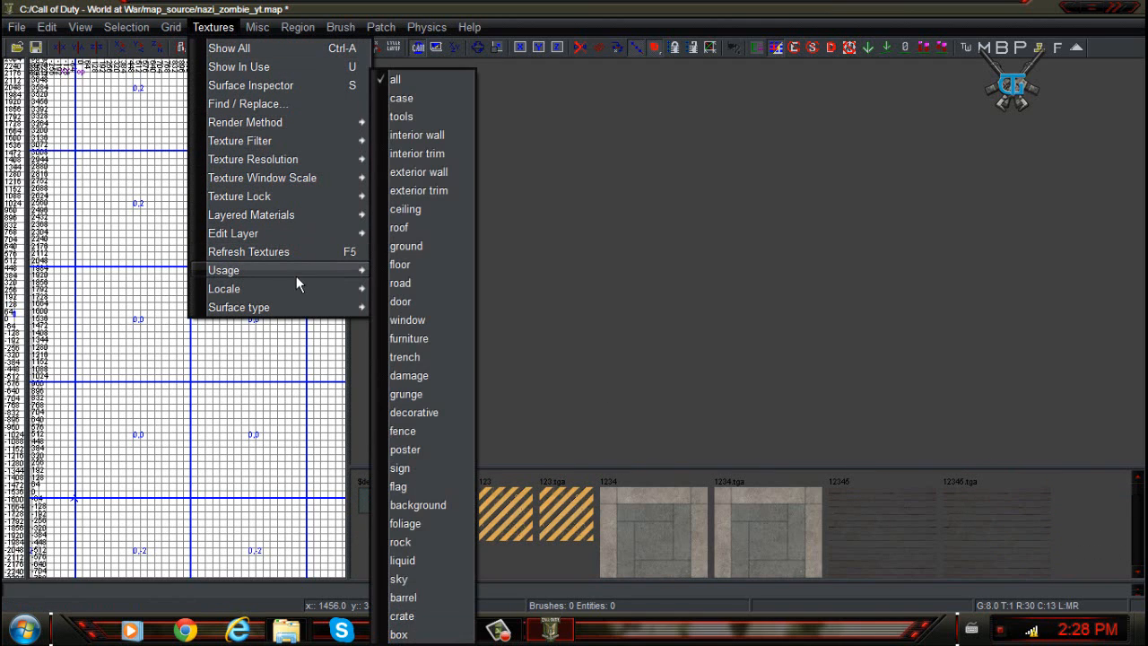
click(419, 98)
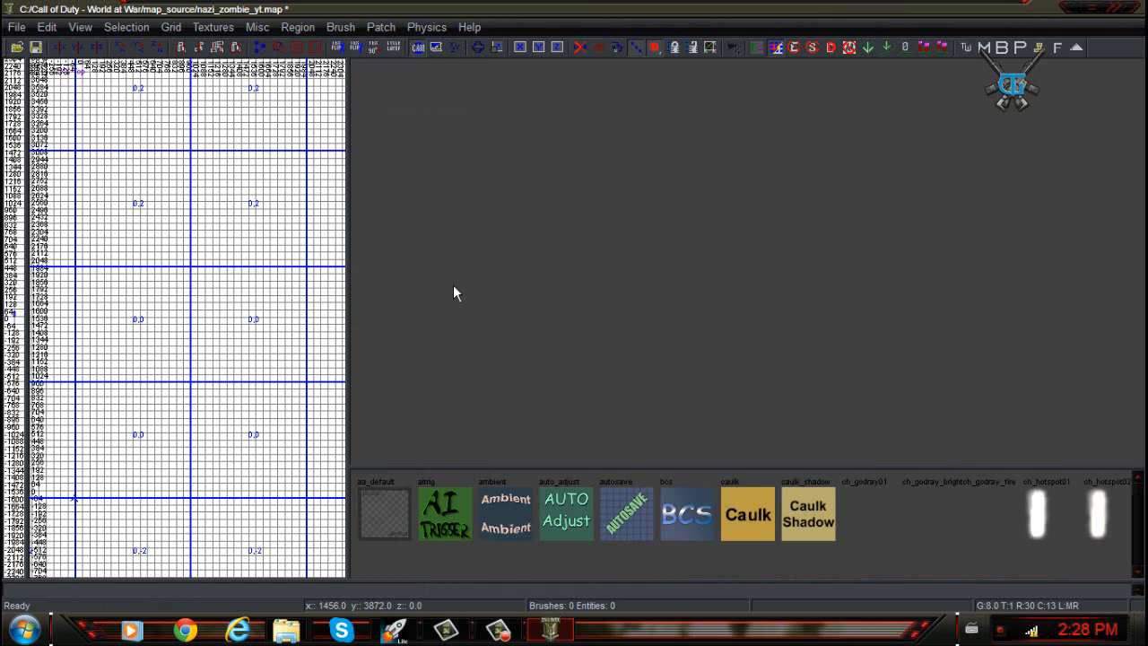
click(751, 521)
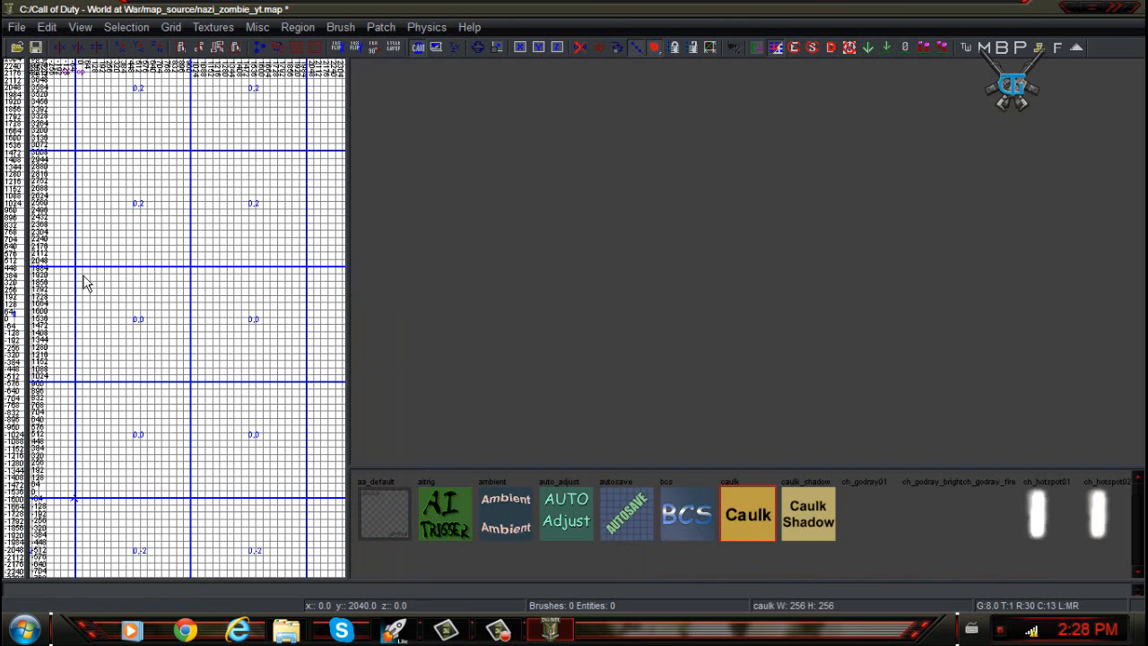
Draw a 2048 by 2048 caulk brush from the origin in the XY top view and look at it in the camera view.
mouse_move(82, 280)
mouse_down()
mouse_move(149, 403)
mouse_move(187, 418)
mouse_move(215, 458)
mouse_move(320, 512)
mouse_up()
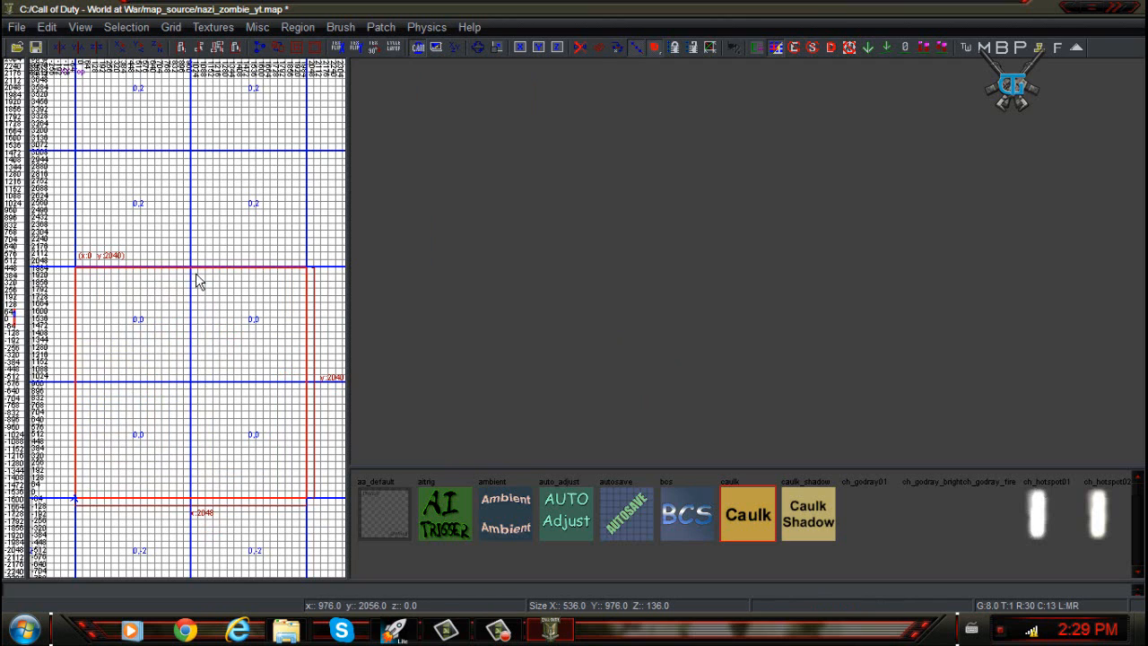
drag(198, 275, 195, 274)
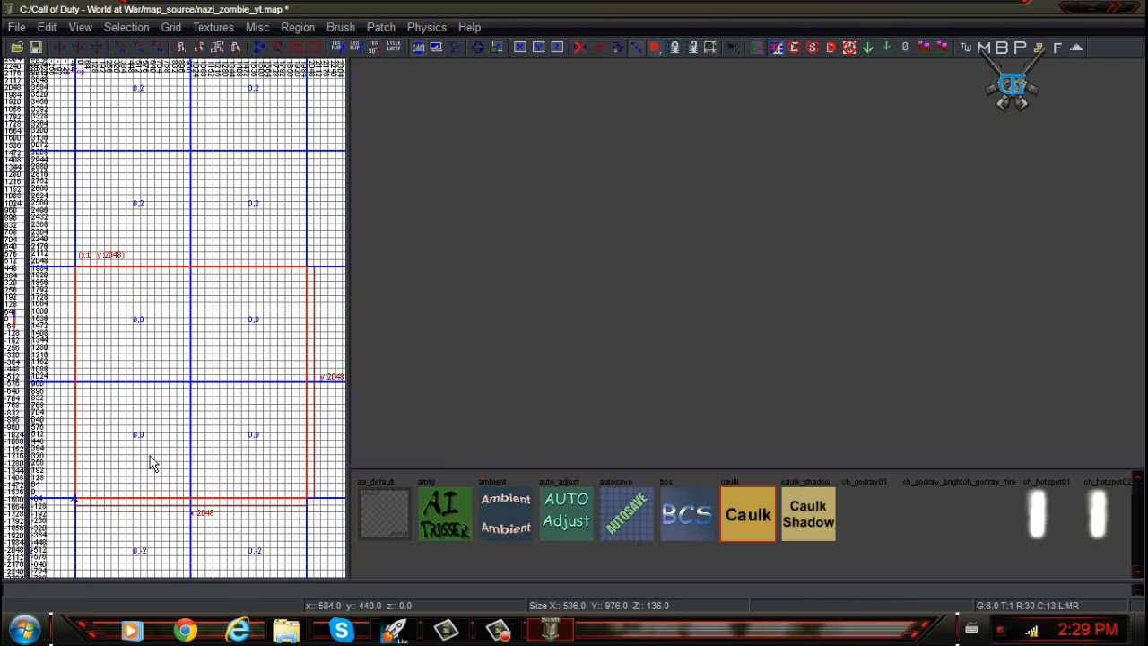
right_drag(627, 300, 745, 301)
mouse_move(626, 276)
right_down()
mouse_move(626, 332)
mouse_move(574, 305)
mouse_move(626, 277)
right_up()
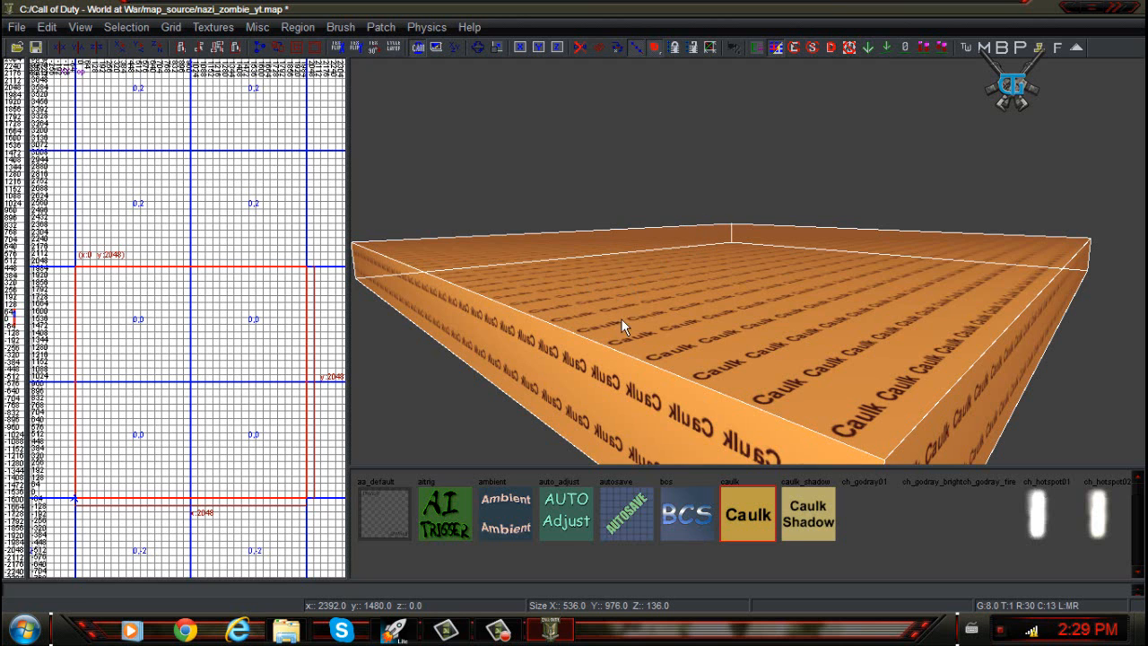
right_drag(621, 319, 668, 336)
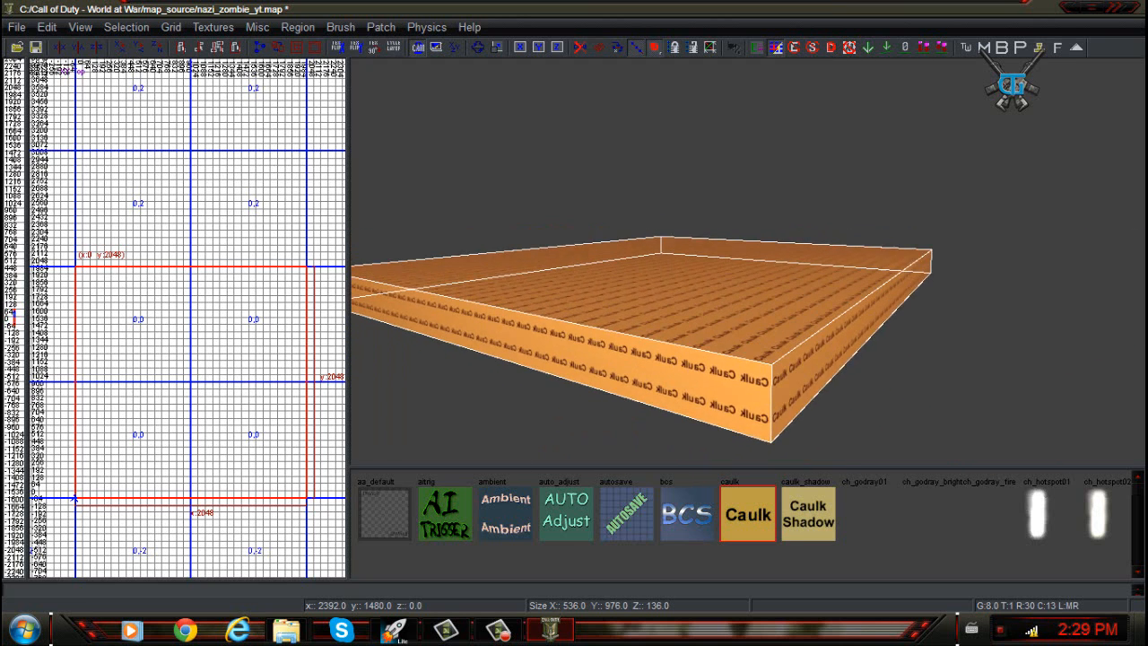
Practise deselecting and reselecting the caulk brush in both the top view and the camera view.
key(Escape)
mouse_move(643, 292)
right_down()
mouse_move(601, 251)
mouse_move(655, 260)
mouse_move(659, 332)
mouse_move(659, 287)
mouse_move(638, 312)
right_up()
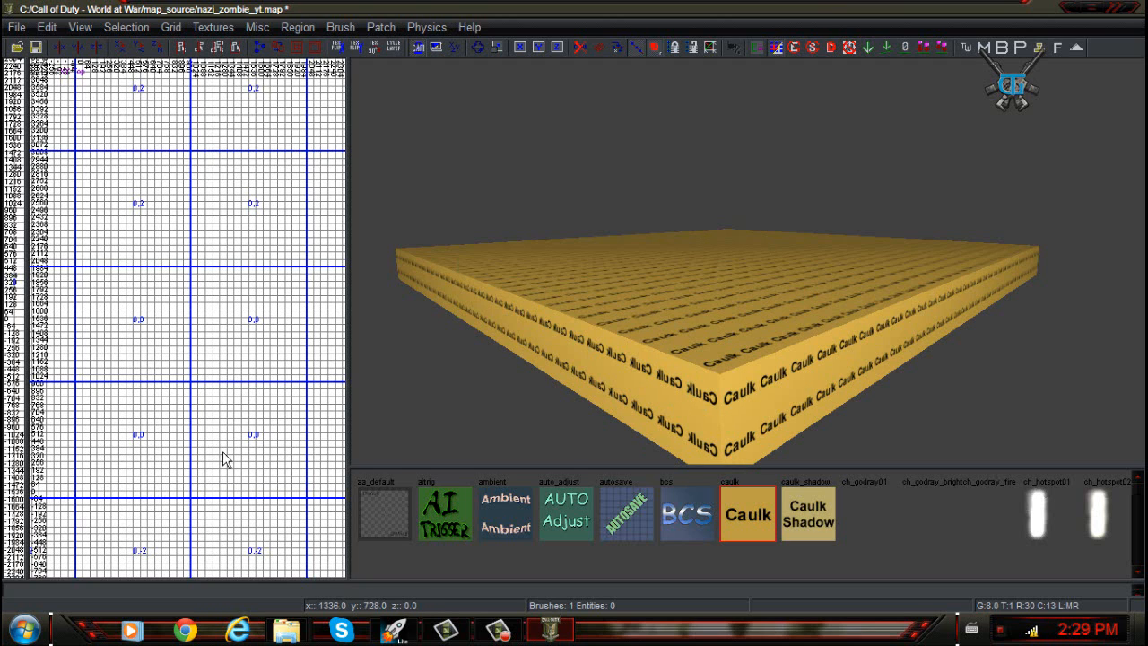
shift+click(152, 339)
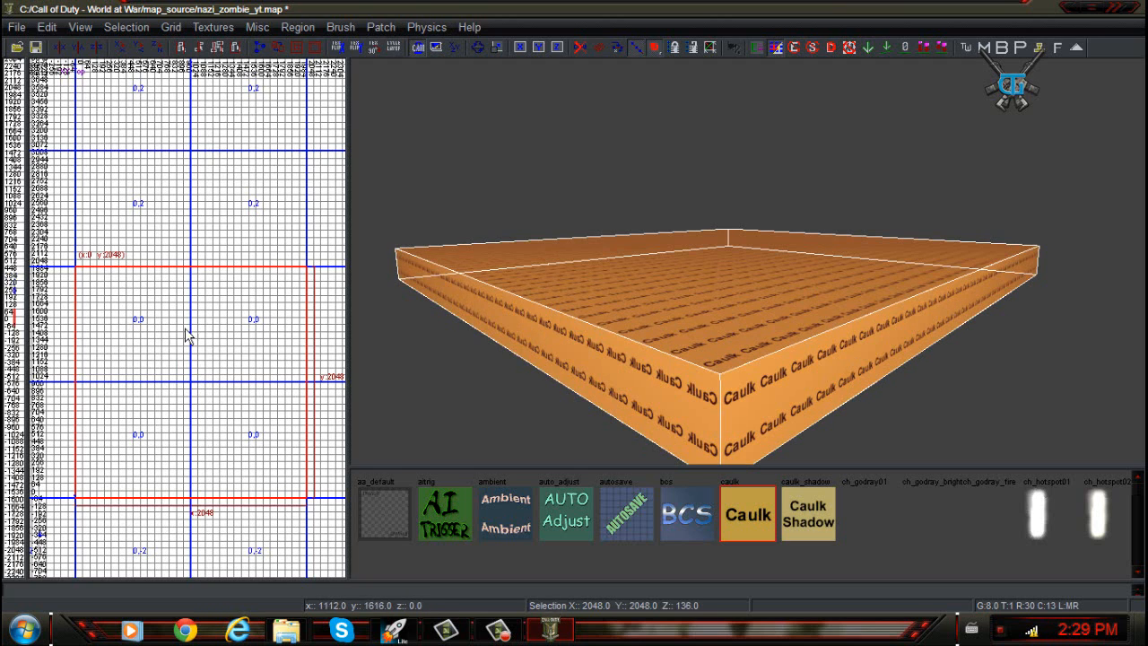
key(Escape)
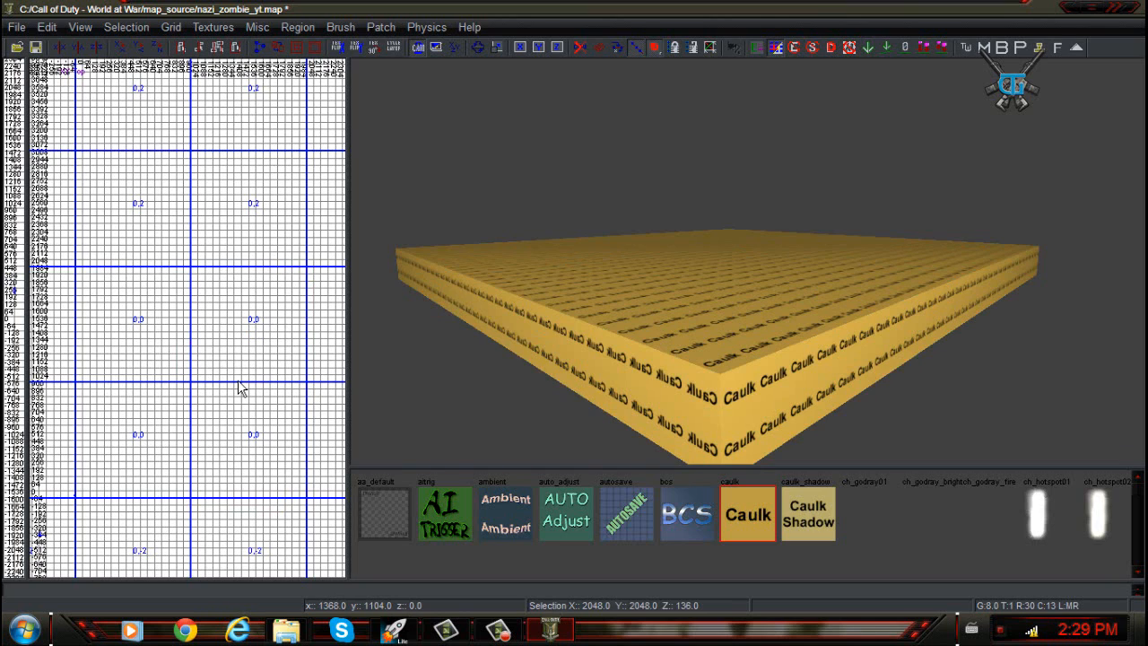
shift+click(221, 381)
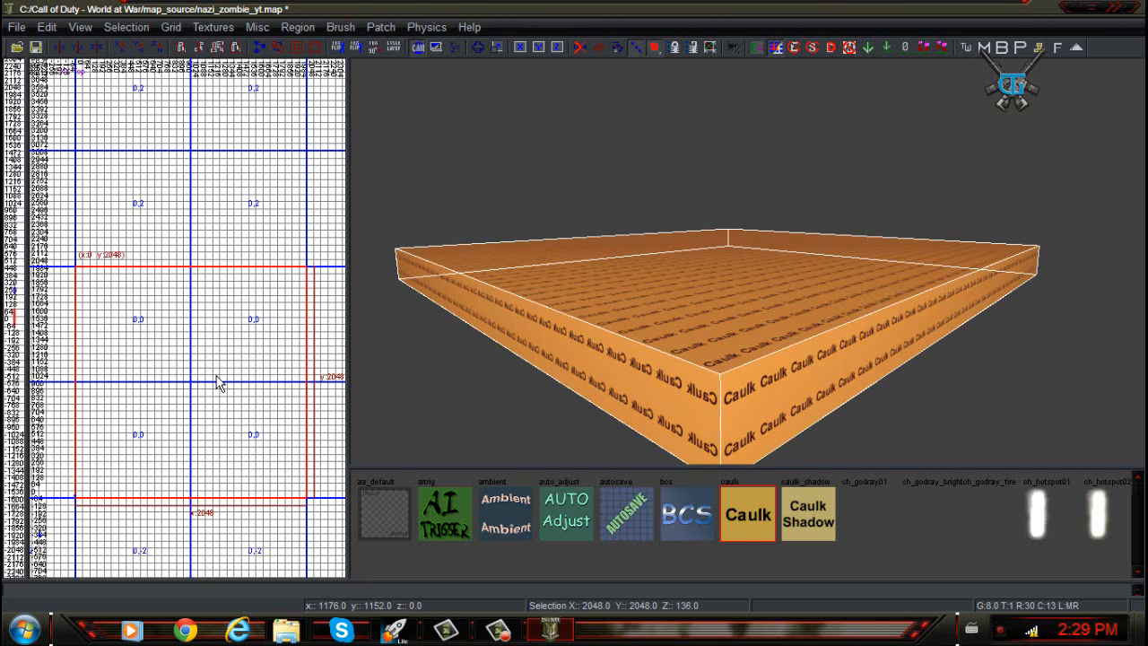
key(Escape)
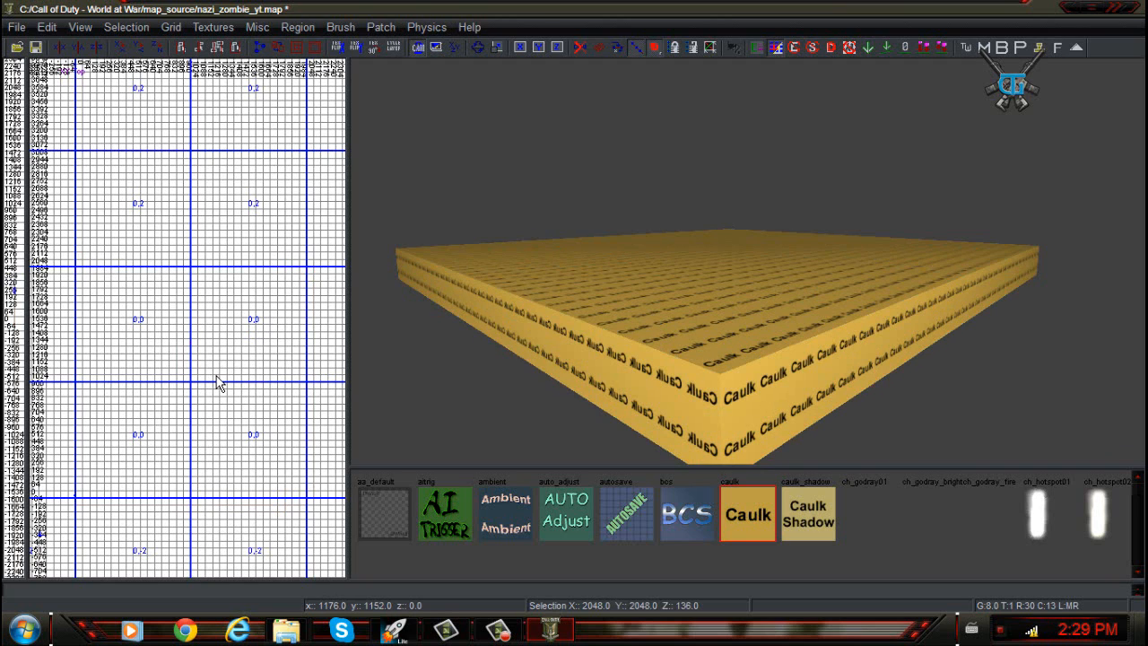
shift+click(649, 315)
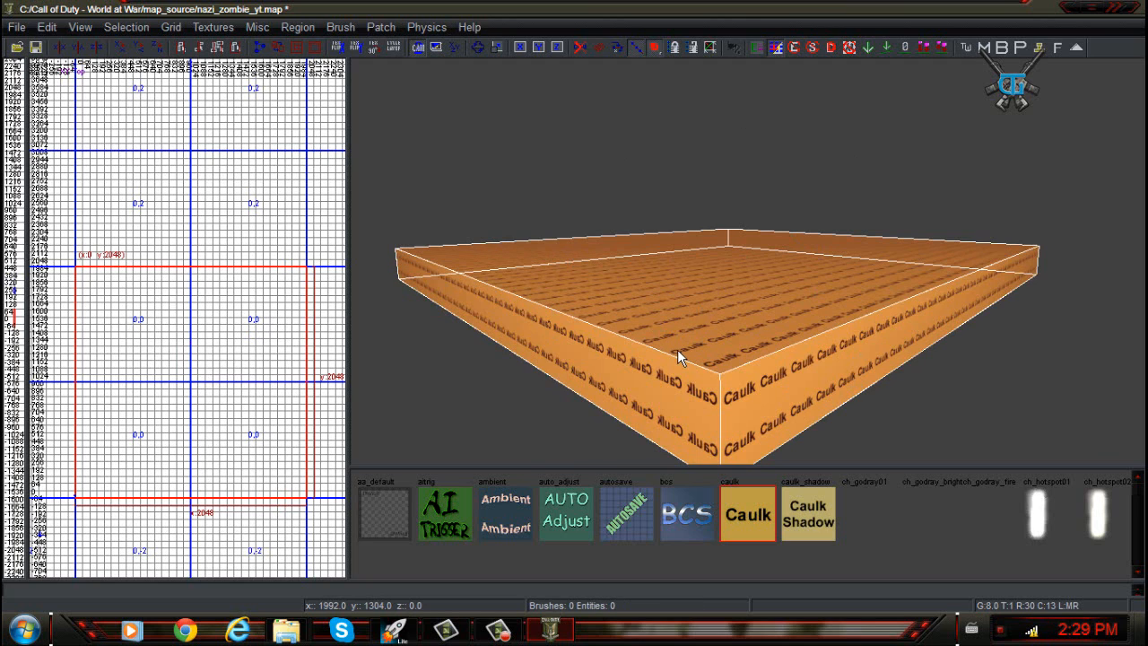
key(Escape)
shift+click(698, 380)
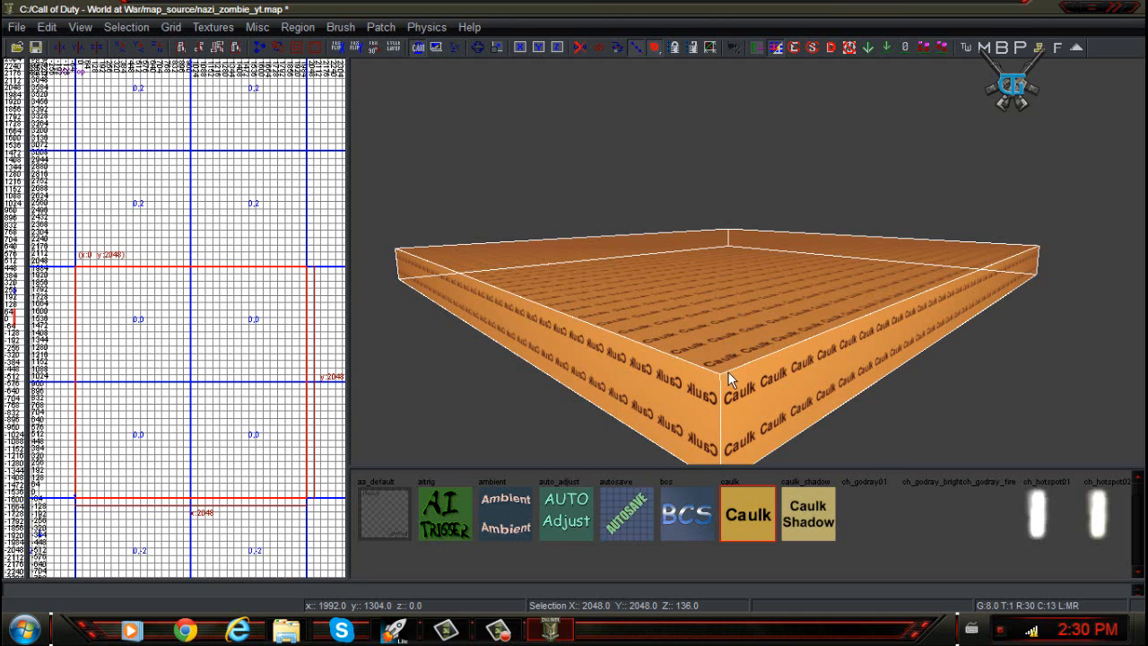
mouse_move(729, 376)
right_down()
mouse_move(729, 357)
mouse_move(730, 380)
mouse_move(683, 348)
right_up()
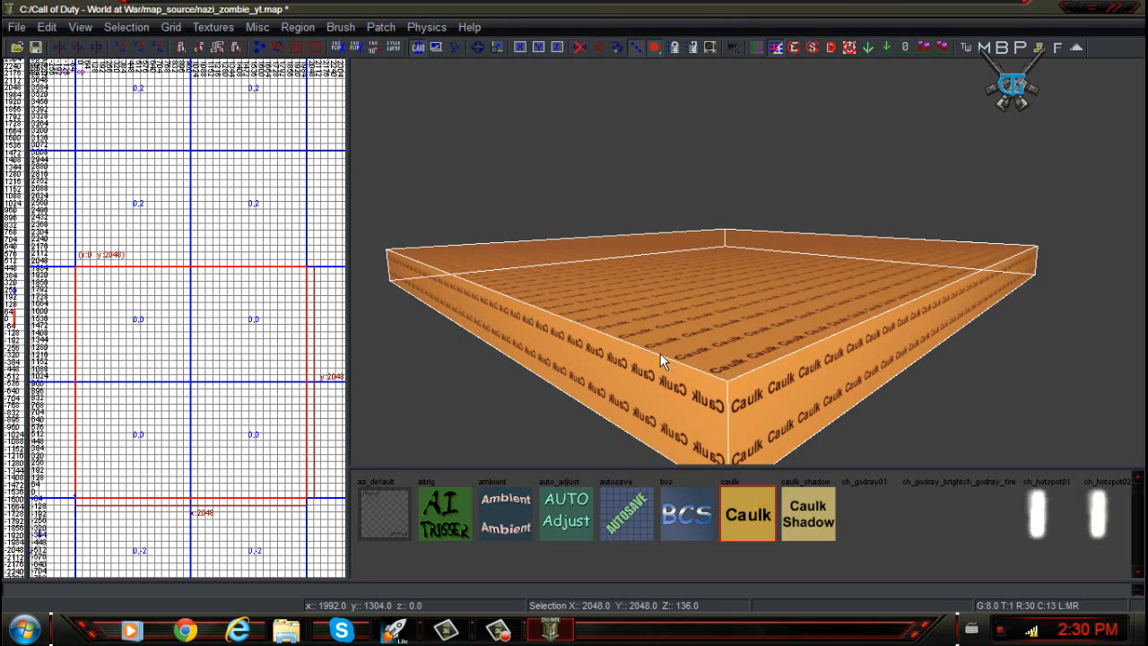
Shrink the brush's Y length to 1768 from its north edge in the XY view and move its corner to X 0, Y 1776.
key(ctrl+Tab)
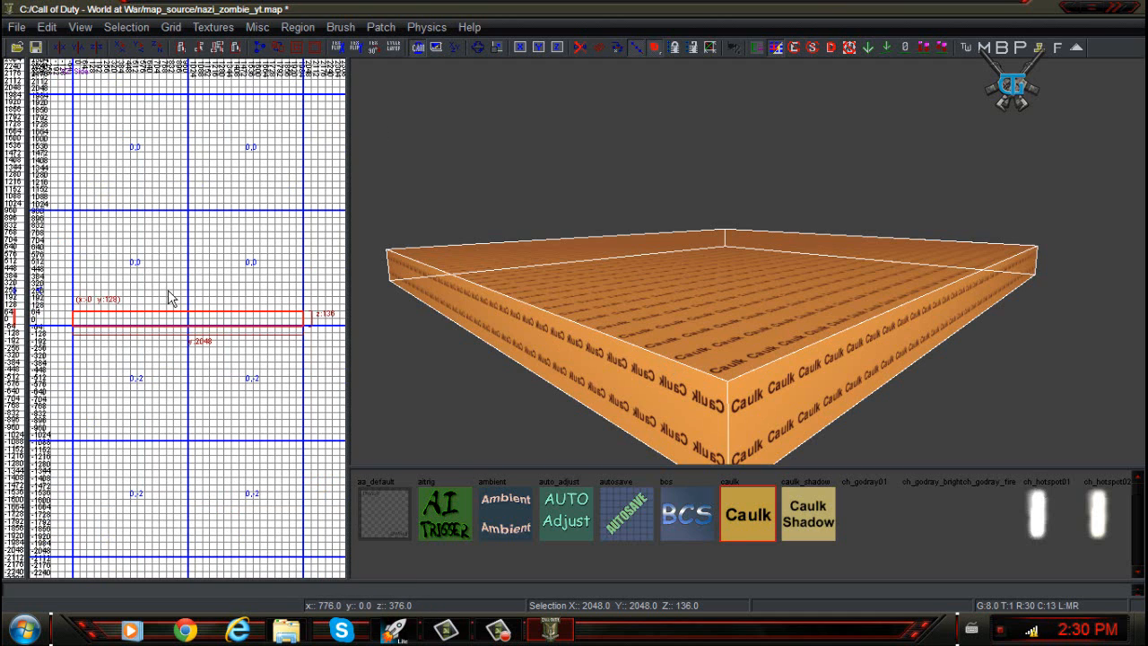
key(ctrl+Tab)
scroll(224, 351, down, 3)
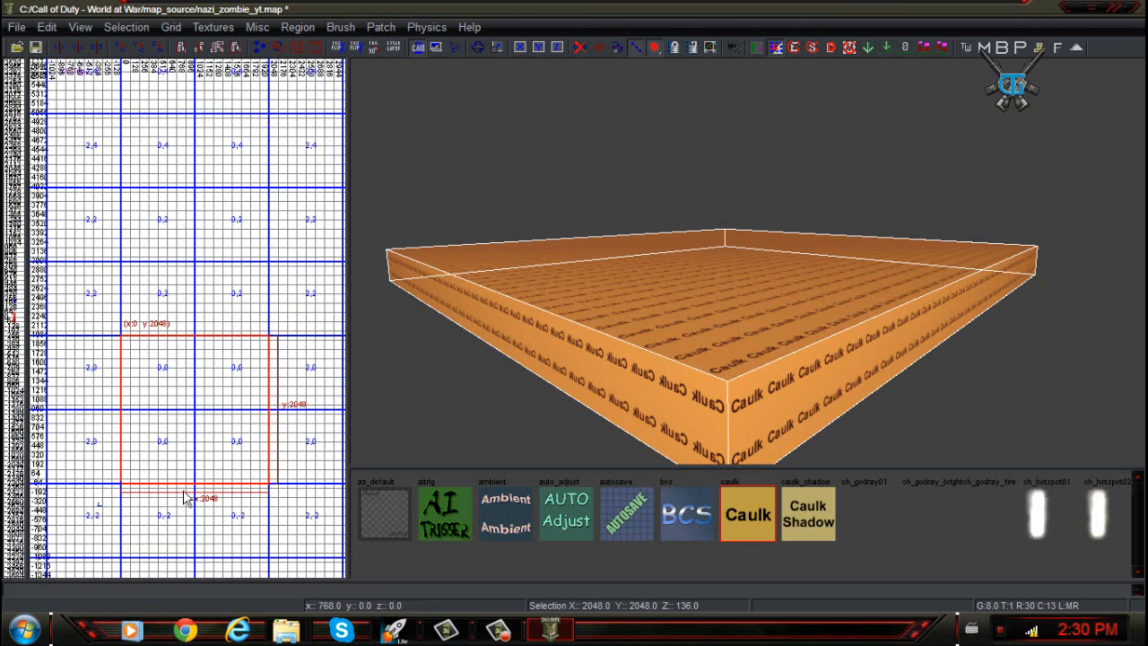
scroll(128, 395, up, 1)
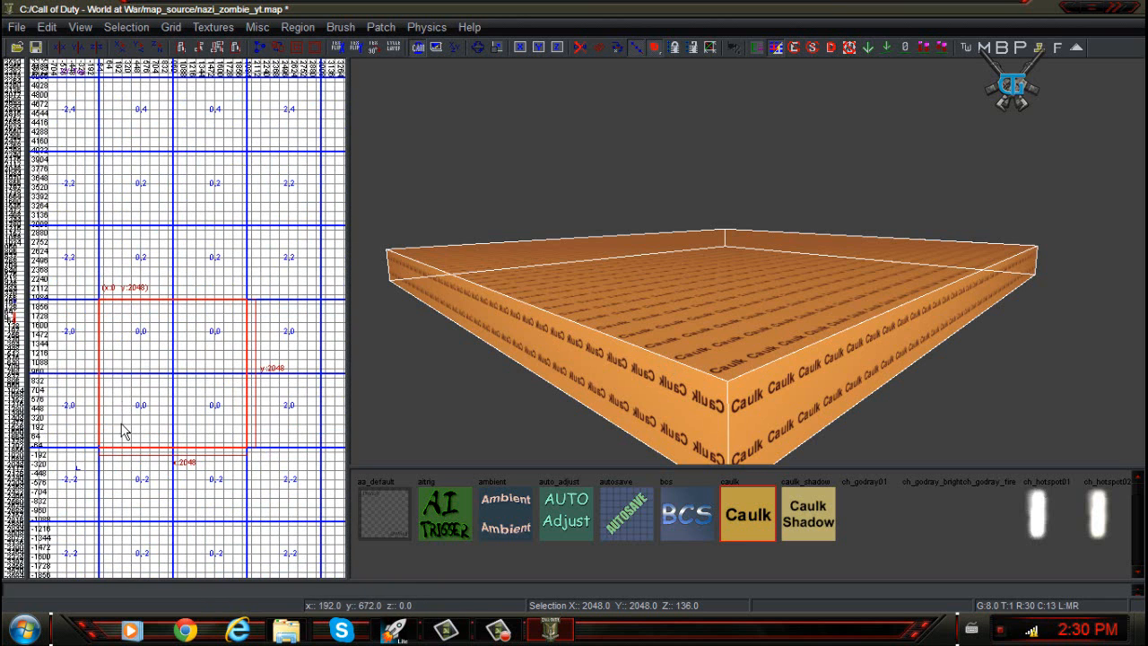
scroll(119, 476, up, 1)
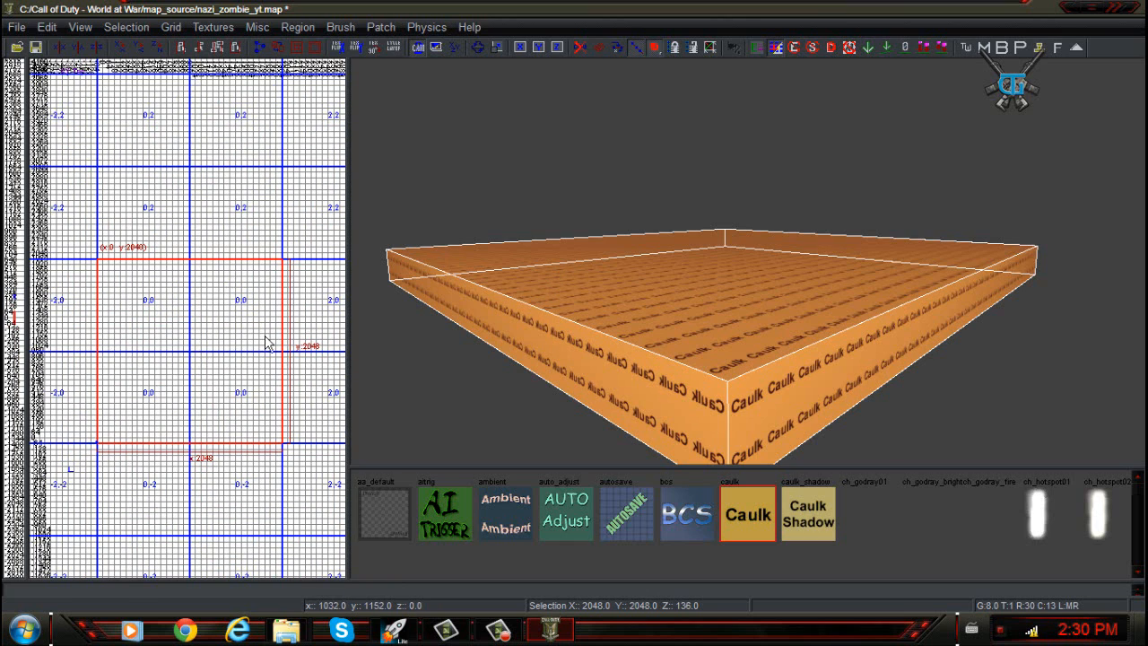
mouse_move(238, 243)
mouse_down()
mouse_move(244, 349)
mouse_move(236, 296)
mouse_up()
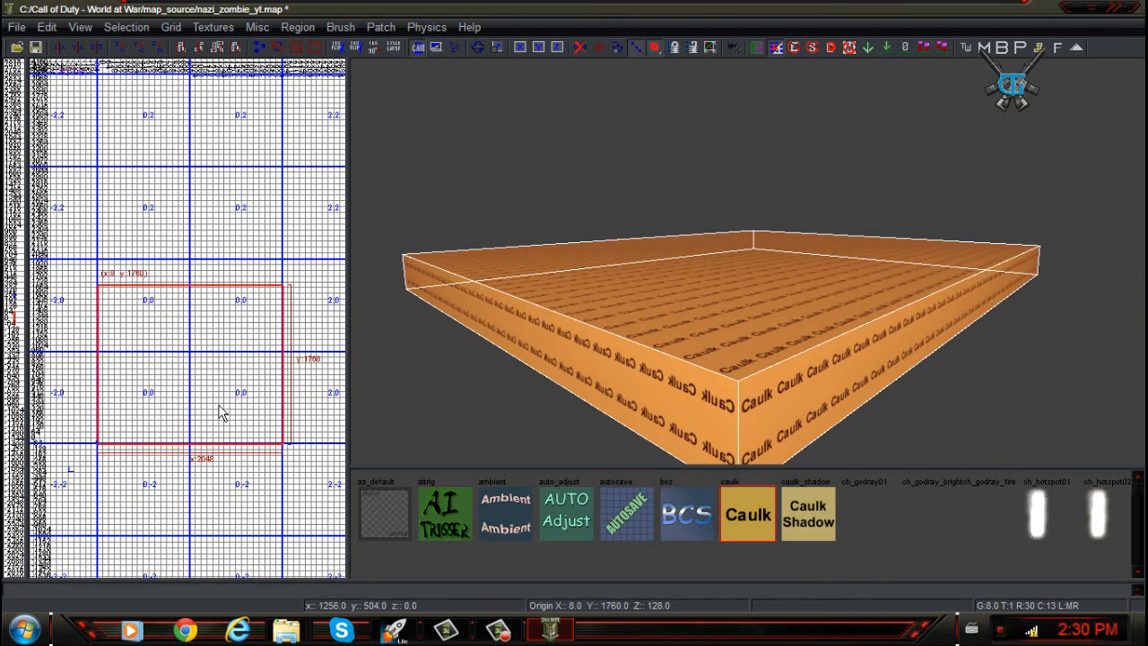
drag(218, 405, 223, 410)
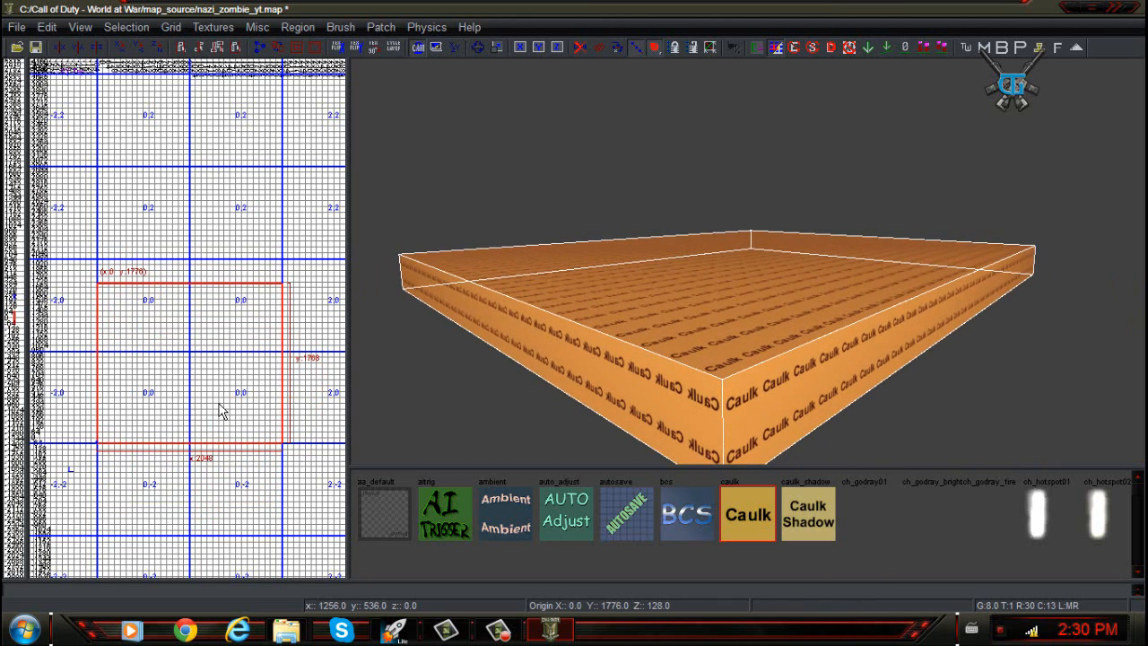
Stretch the brush's north edge out to Y 2040 for a Y length of 2032, and nudge its east edge out and back.
mouse_move(213, 284)
mouse_down()
mouse_move(206, 198)
mouse_move(206, 275)
mouse_up()
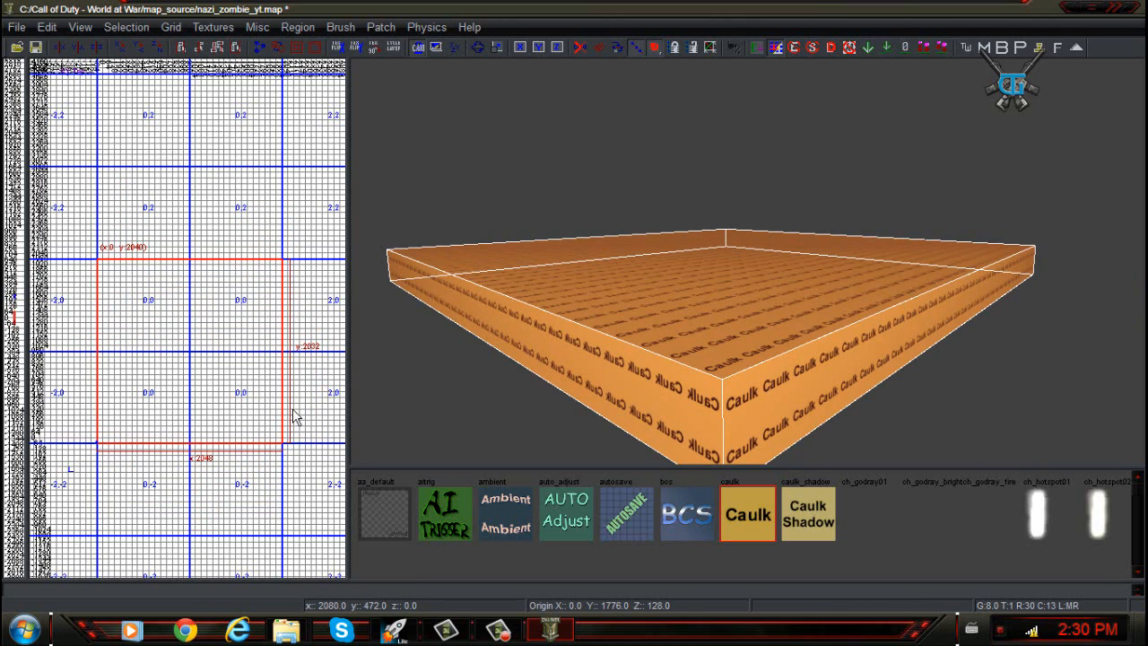
mouse_move(305, 418)
mouse_down()
mouse_move(314, 421)
mouse_move(297, 414)
mouse_move(308, 420)
mouse_up()
drag(306, 421, 304, 422)
Reduce the brush's height to 128 from its underside in the XZ side view and look at the result in the camera.
key(ctrl+Tab)
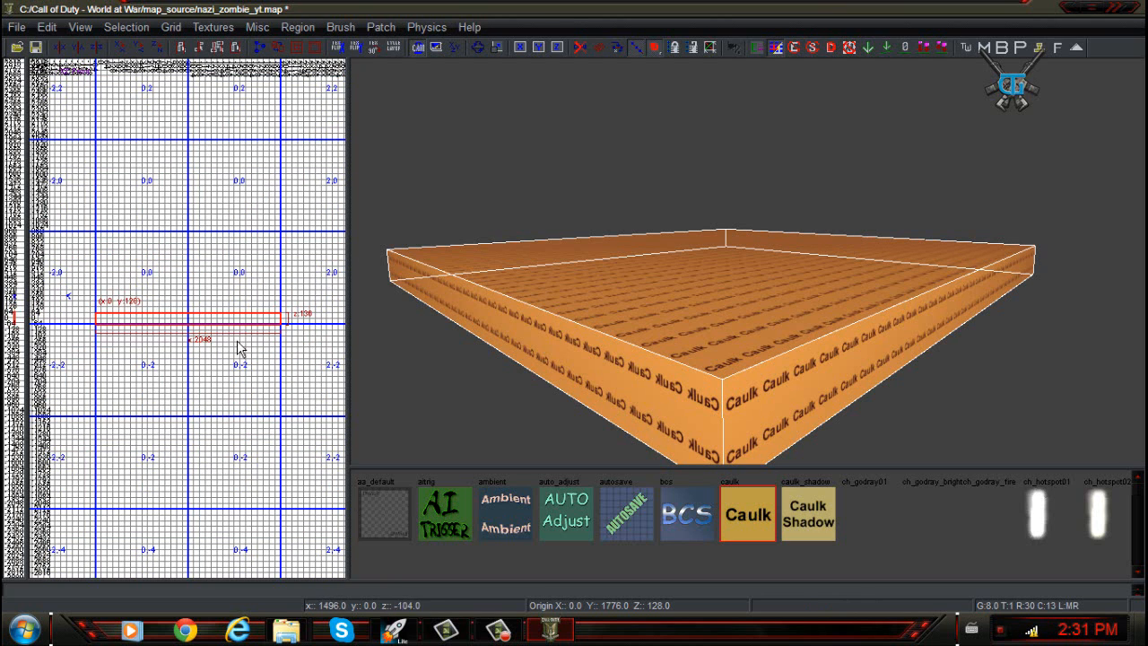
drag(213, 343, 210, 341)
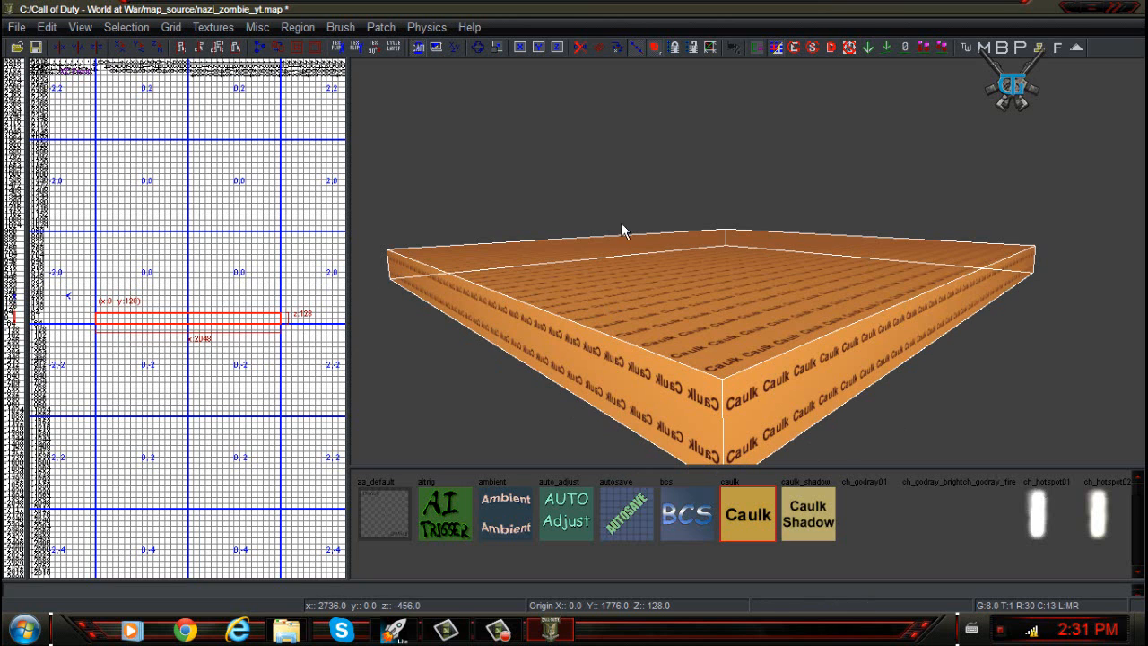
right_drag(621, 223, 656, 230)
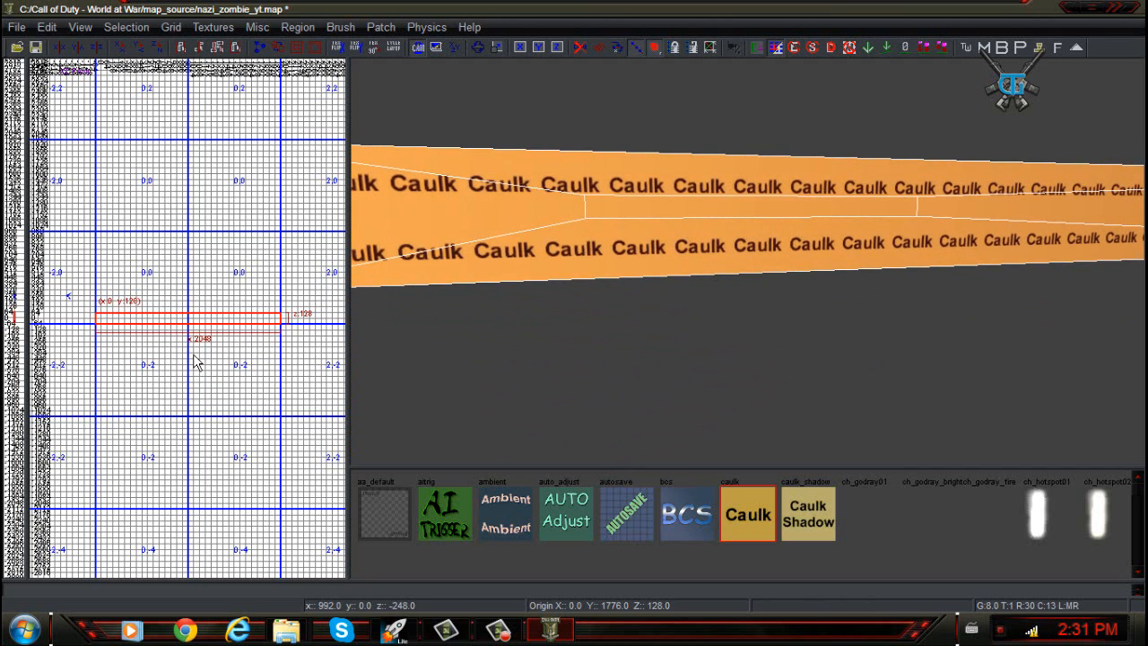
Lower the brush's upper face to Z 64 in the XZ side view, giving the slab a height of 64.
drag(192, 362, 187, 365)
scroll(192, 327, up, 2)
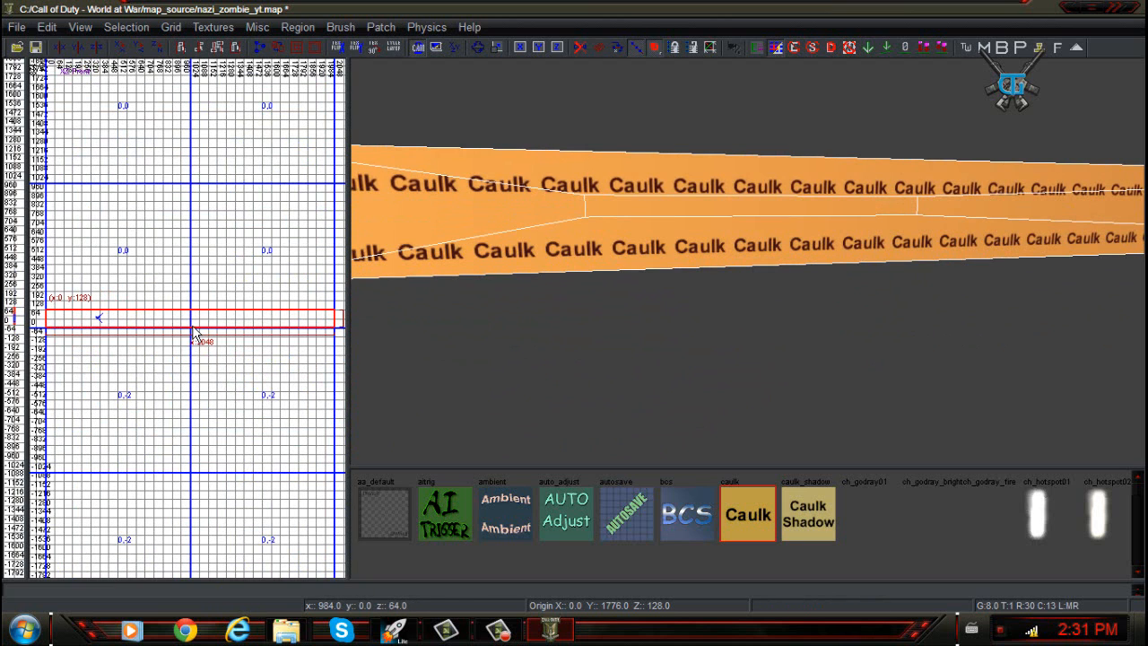
drag(206, 305, 200, 313)
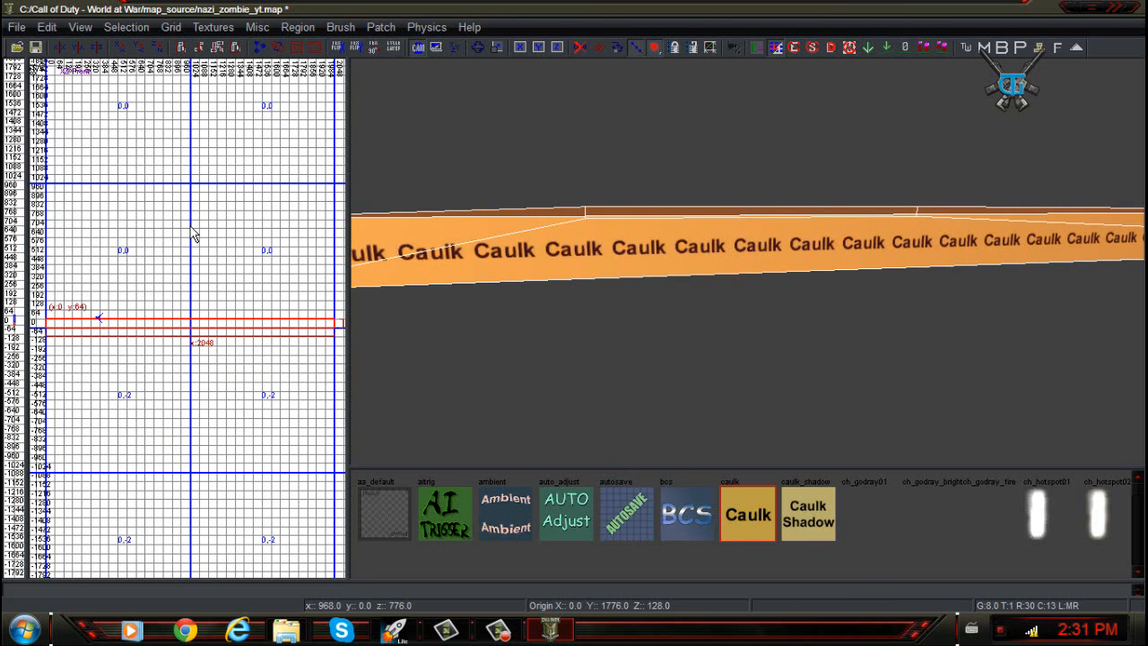
scroll(251, 384, down, 2)
right_drag(473, 286, 551, 231)
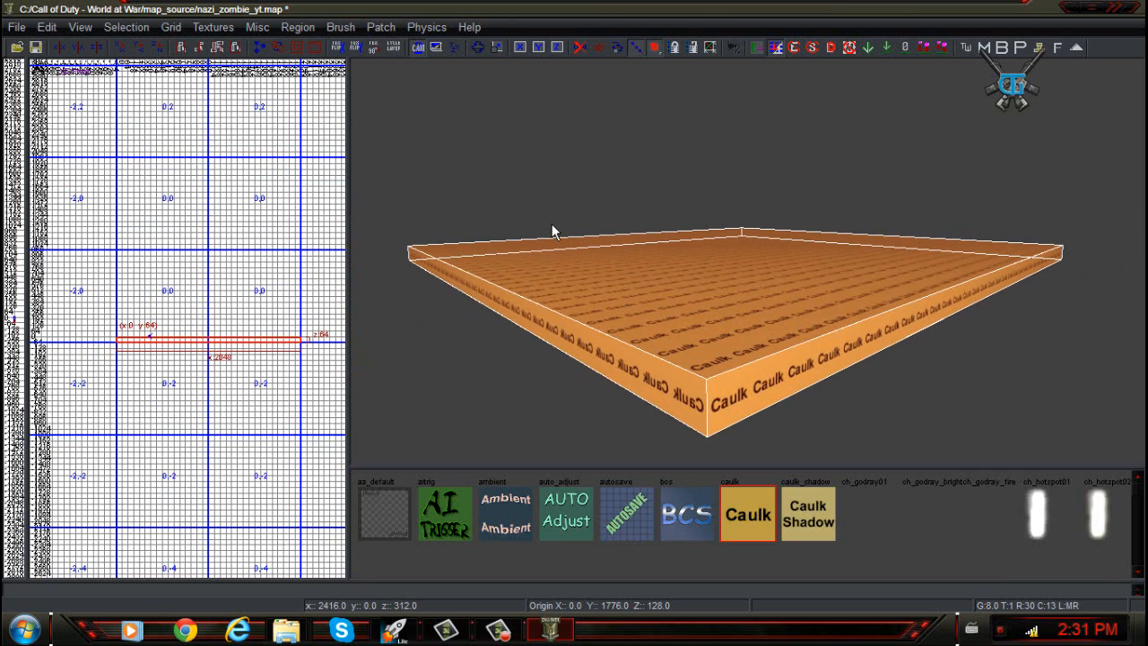
Check the slab in the YZ side view and reduce its X width to 2040 in the XY top view.
key(ctrl+Tab)
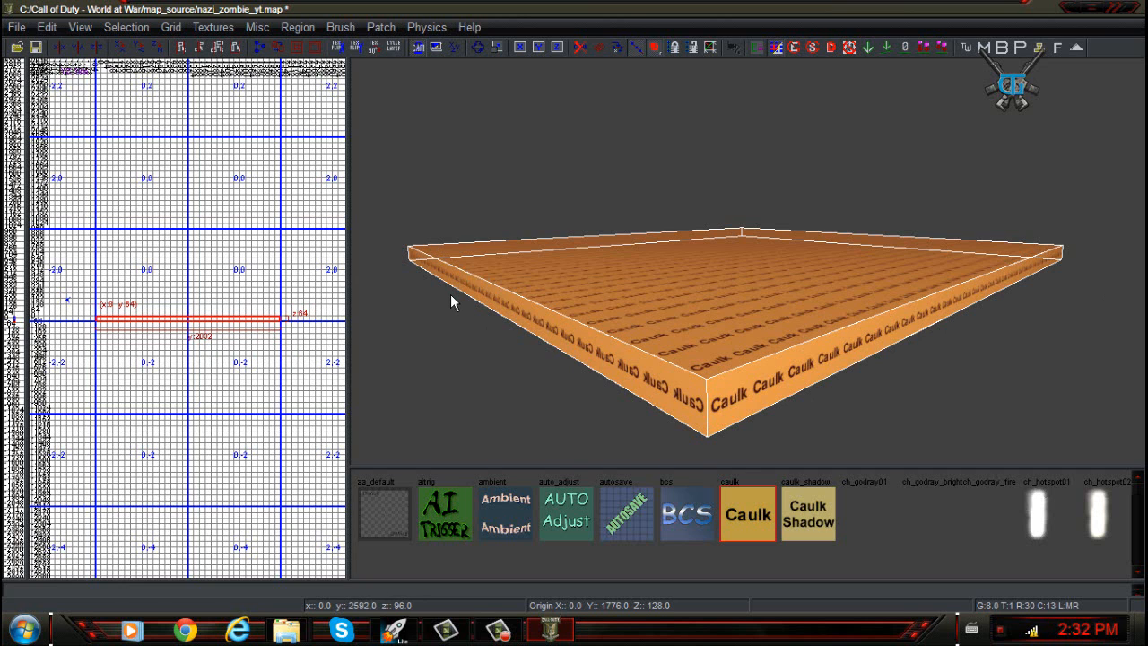
ctrl+right_drag(481, 253, 487, 244)
right_drag(113, 373, 119, 383)
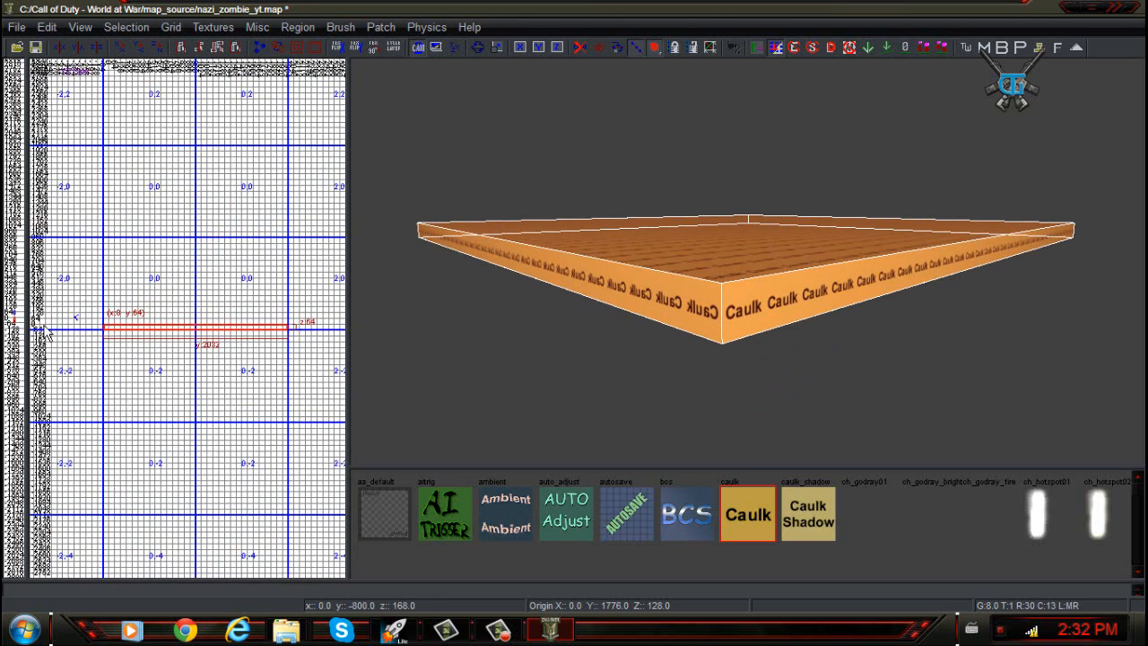
ctrl+right_drag(583, 340, 603, 310)
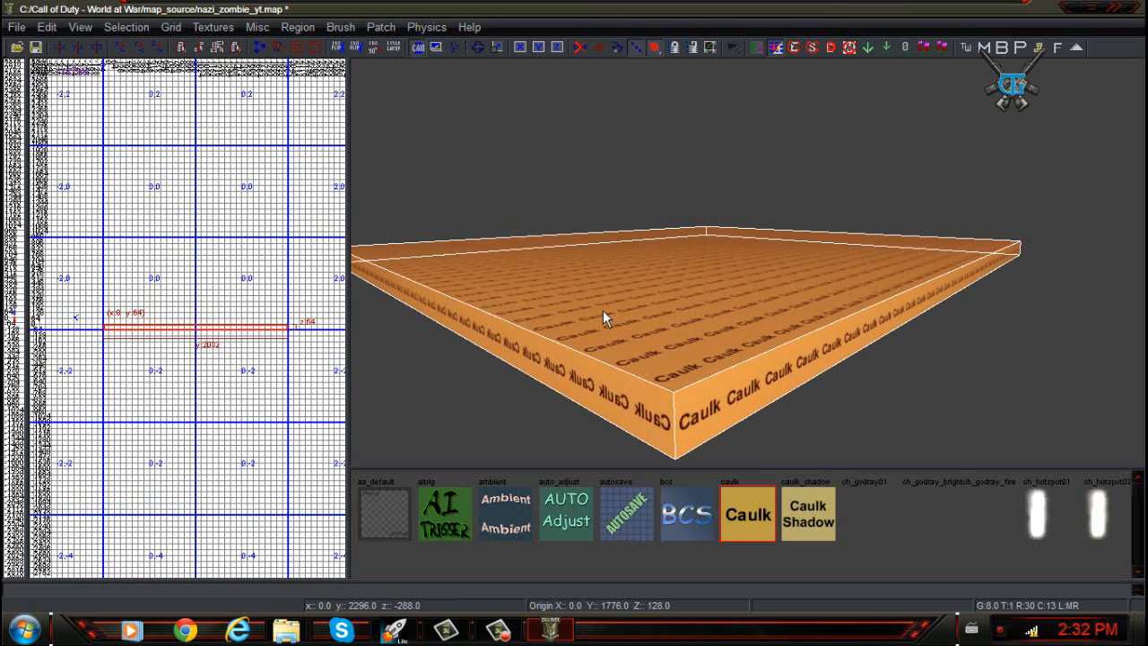
key(ctrl+Tab)
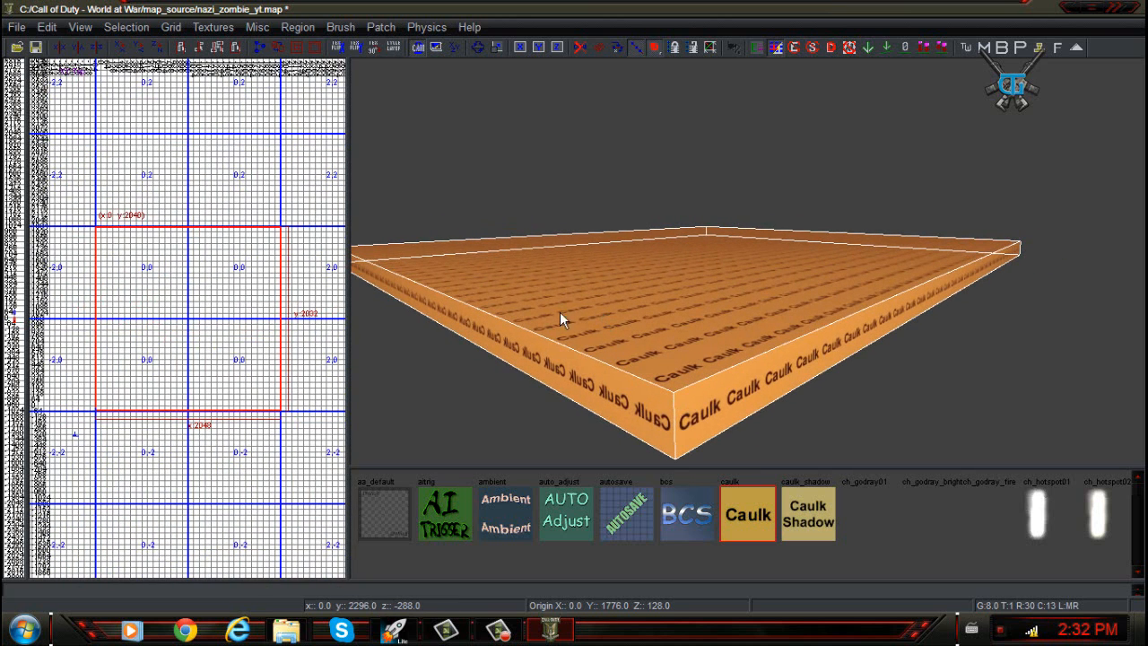
scroll(163, 363, down, 2)
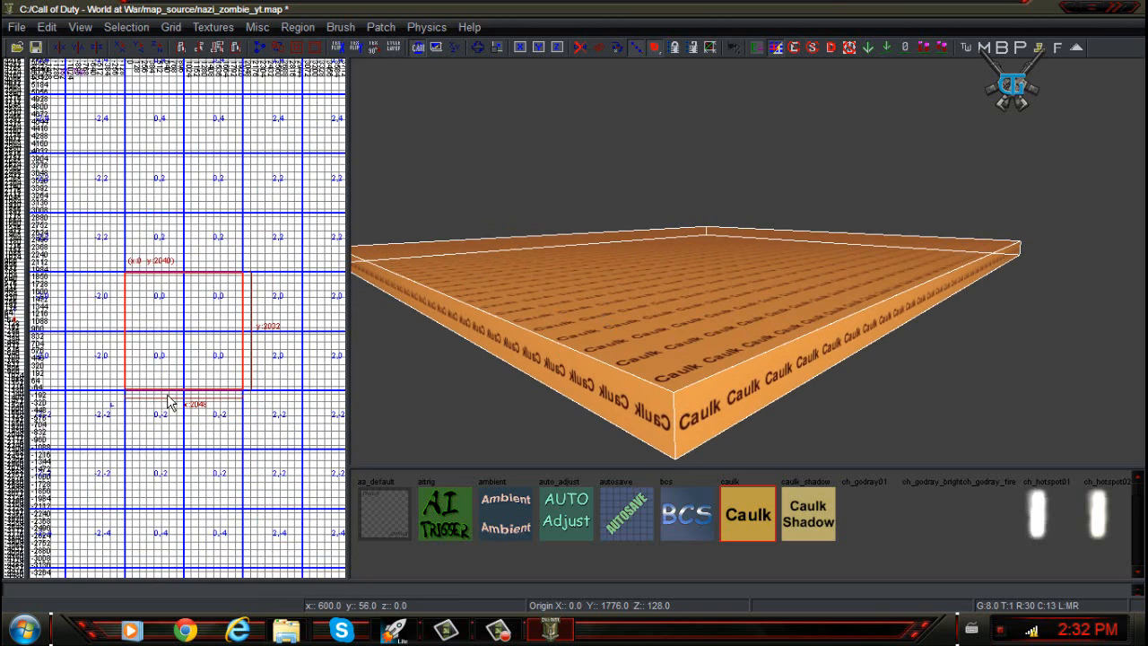
scroll(171, 401, up, 2)
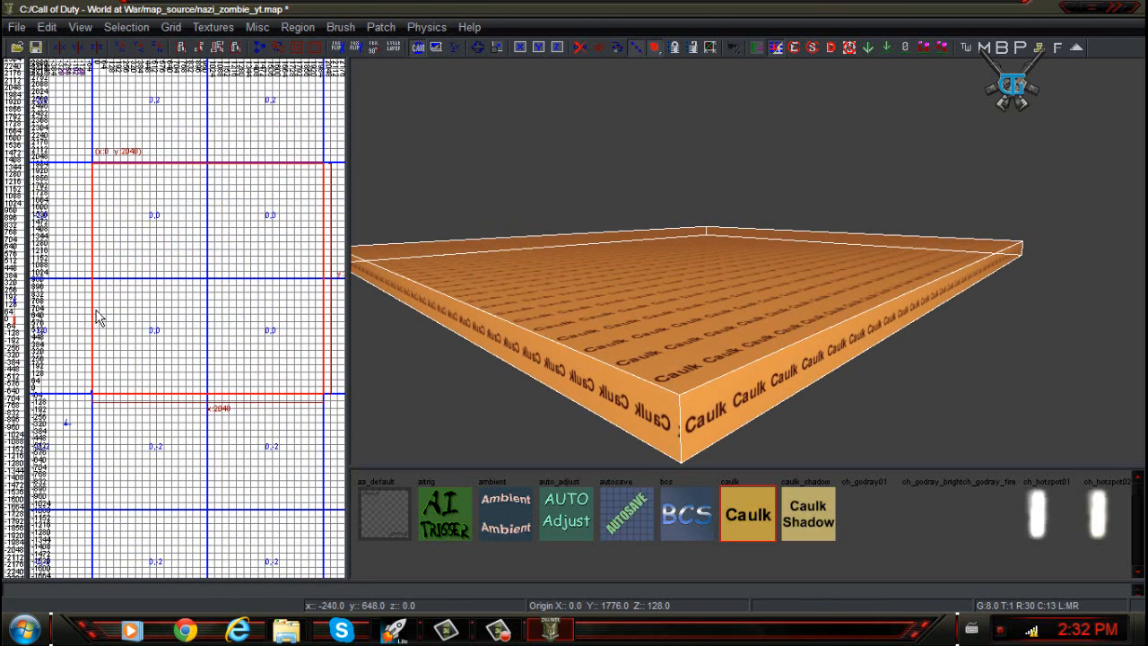
Stretch the slab's north edge to Y 2048 in the top view and deselect the finished brush.
right_drag(548, 352, 570, 199)
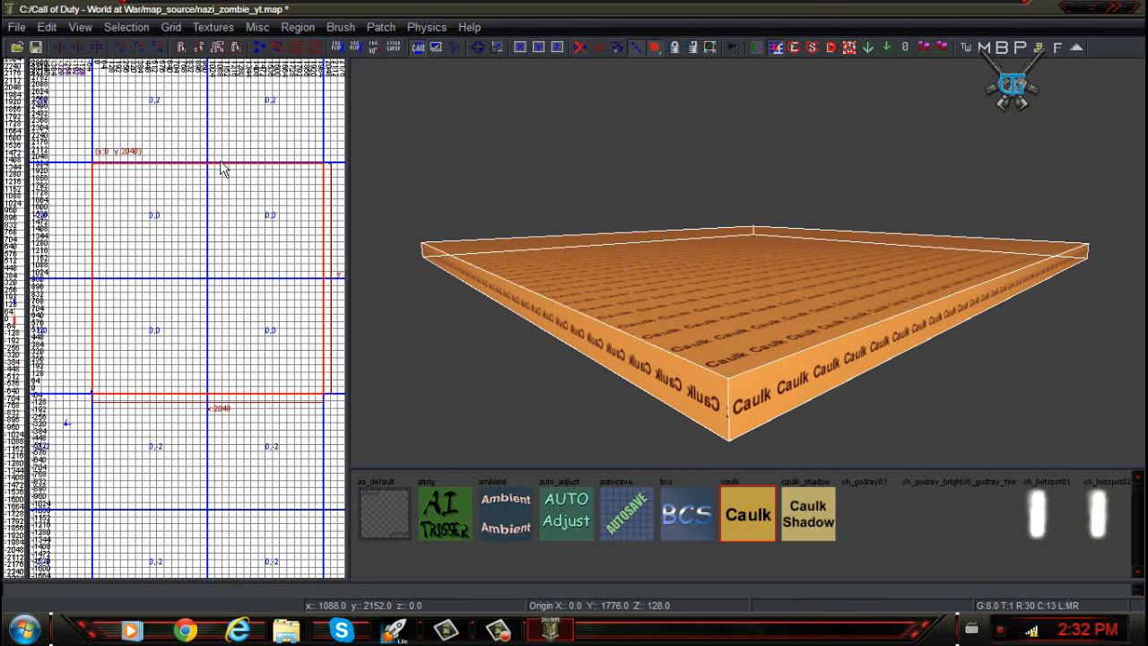
drag(207, 159, 206, 157)
drag(206, 157, 212, 159)
right_drag(654, 284, 653, 288)
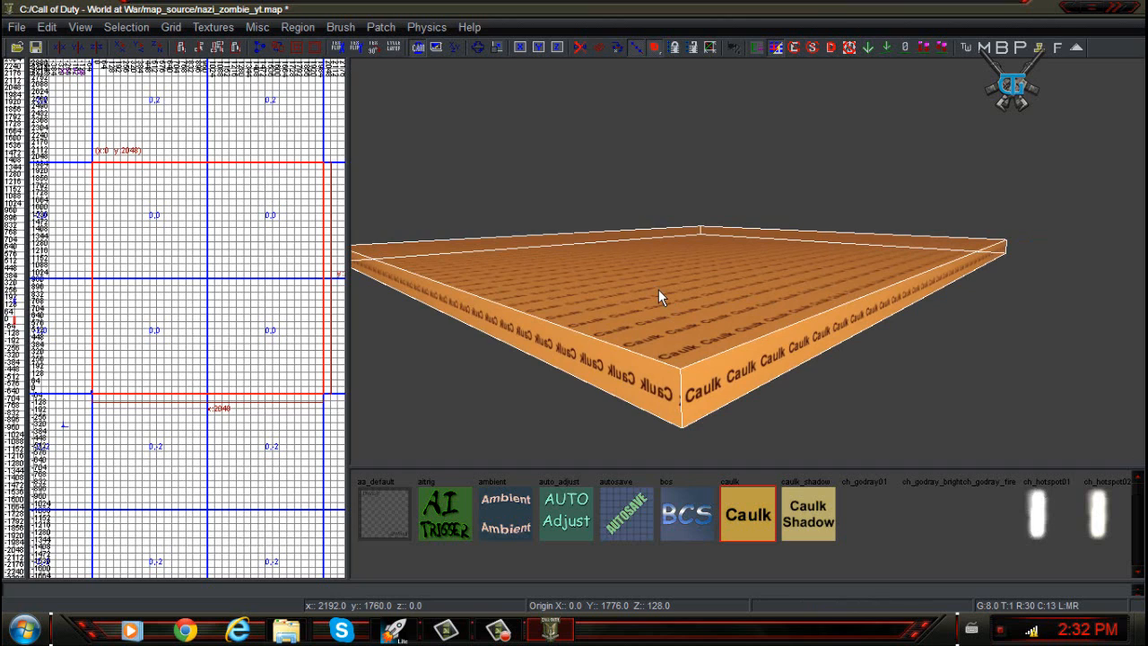
key(Escape)
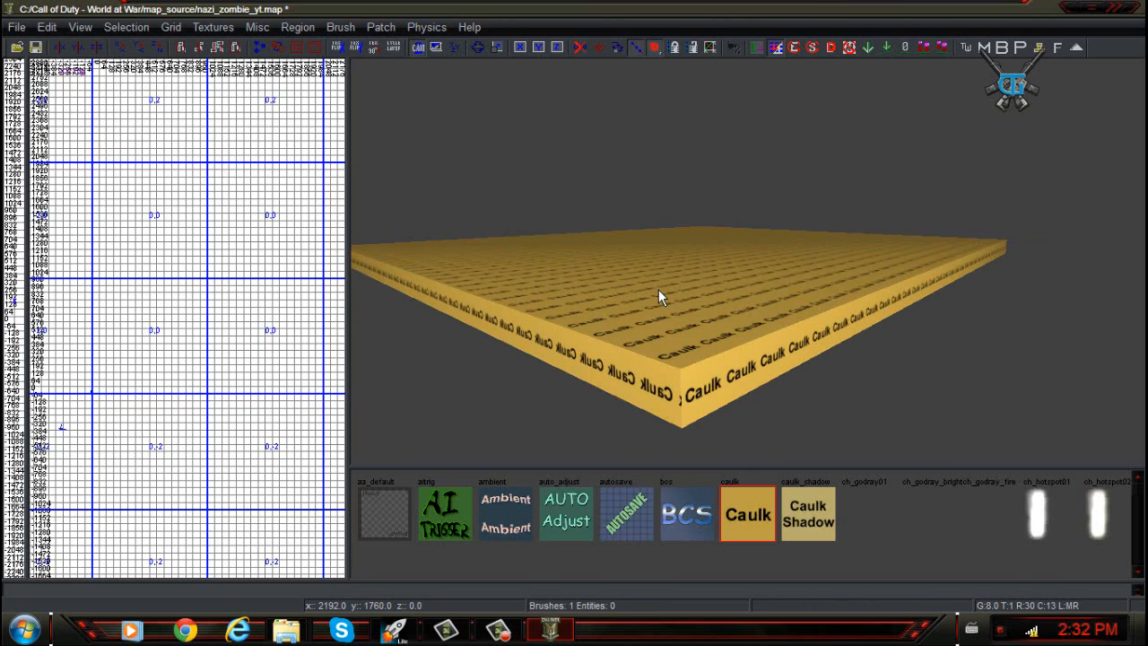
right_drag(524, 364, 592, 332)
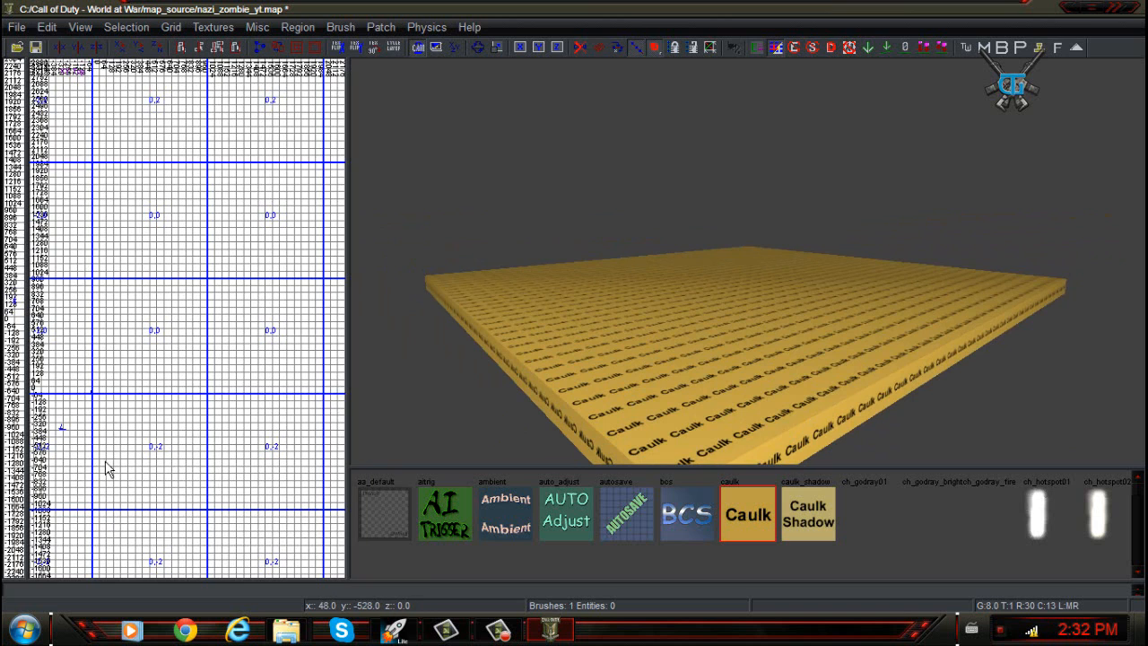
Turn the camera around the slab and examine how the camera marker's direction changes in the XY top view.
right_drag(105, 461, 134, 433)
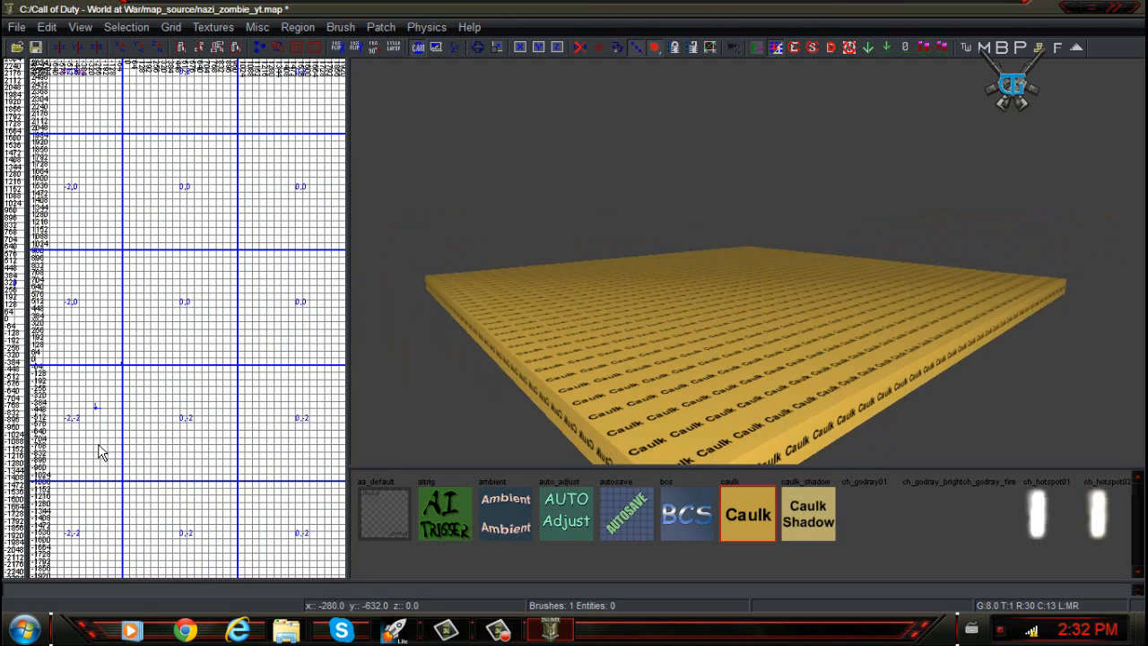
scroll(95, 433, up, 5)
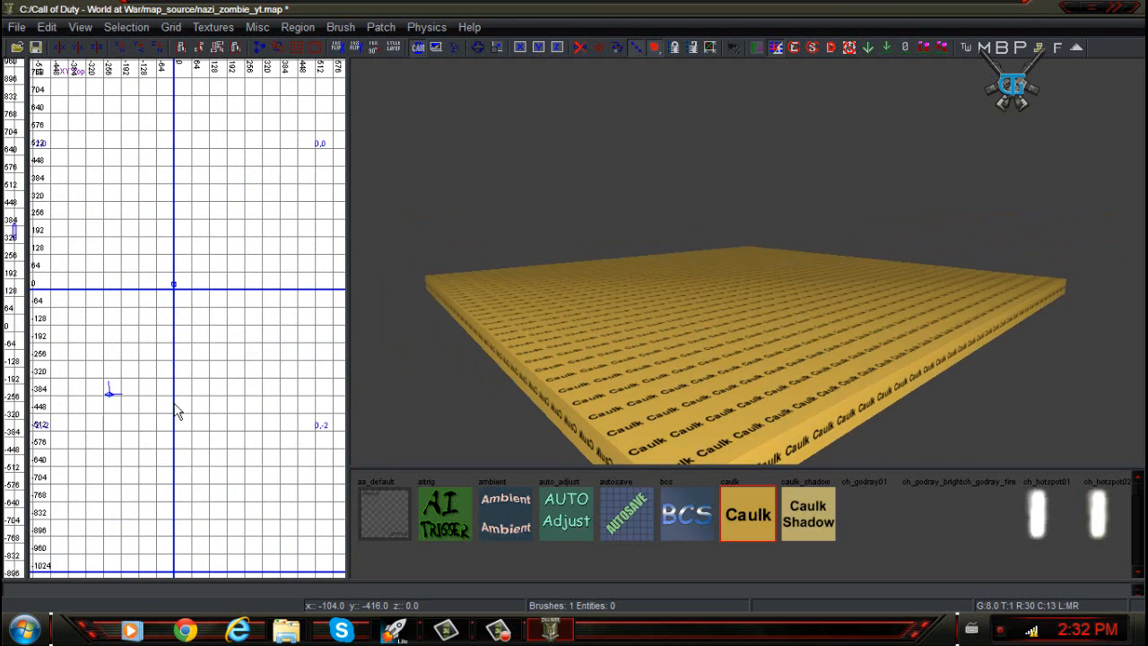
scroll(126, 408, down, 2)
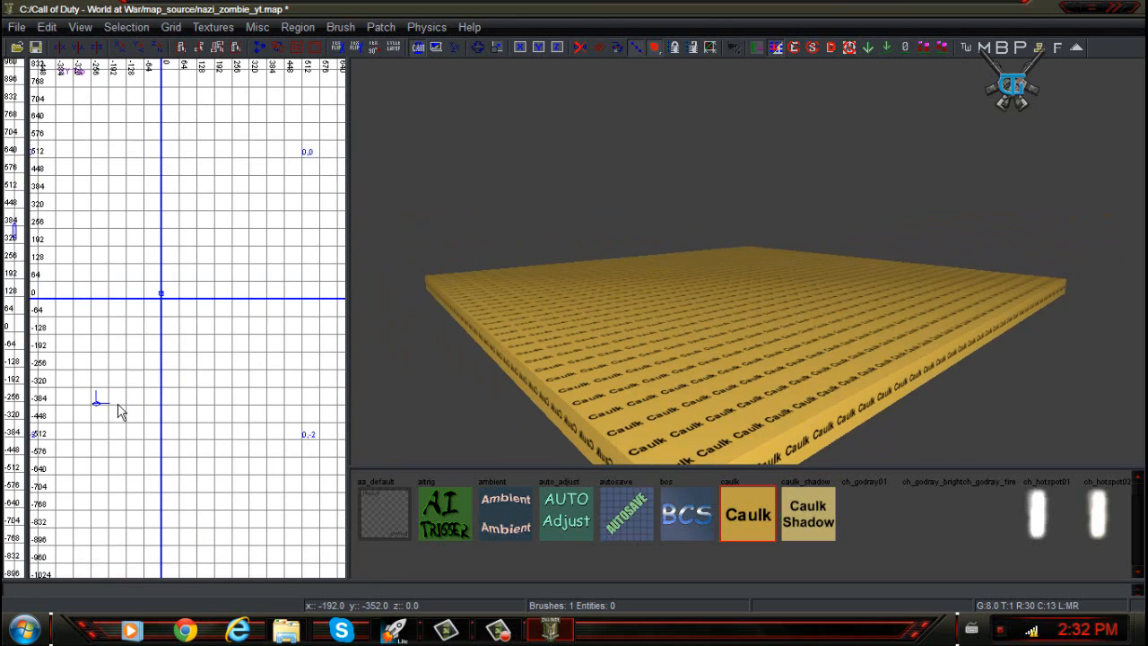
scroll(115, 412, up, 3)
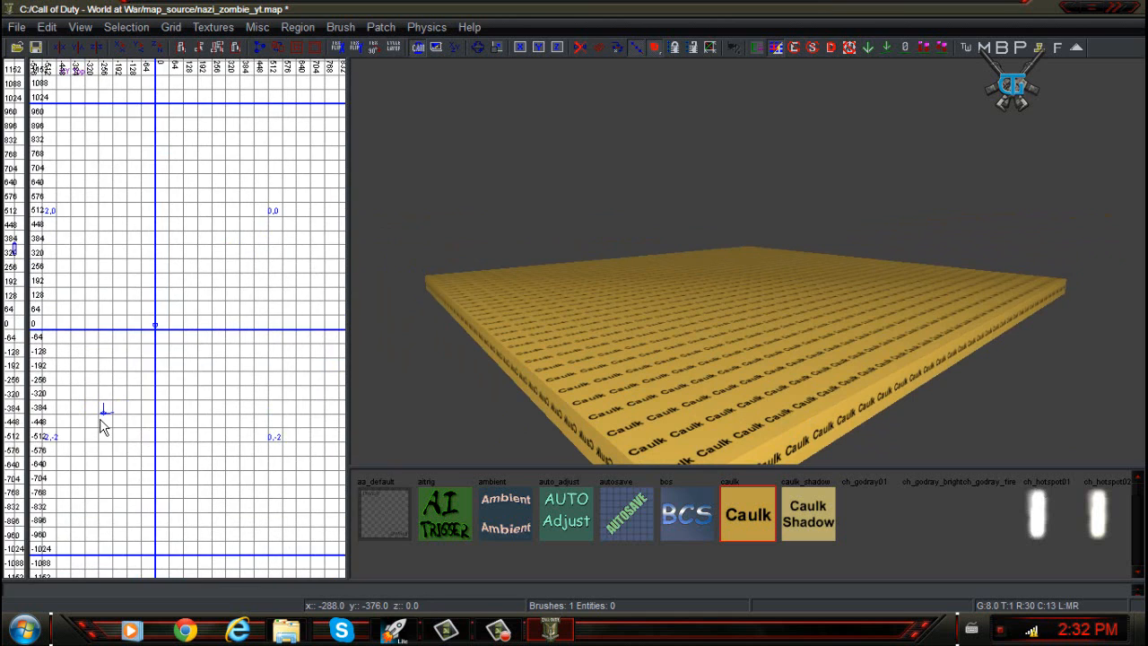
scroll(148, 428, up, 1)
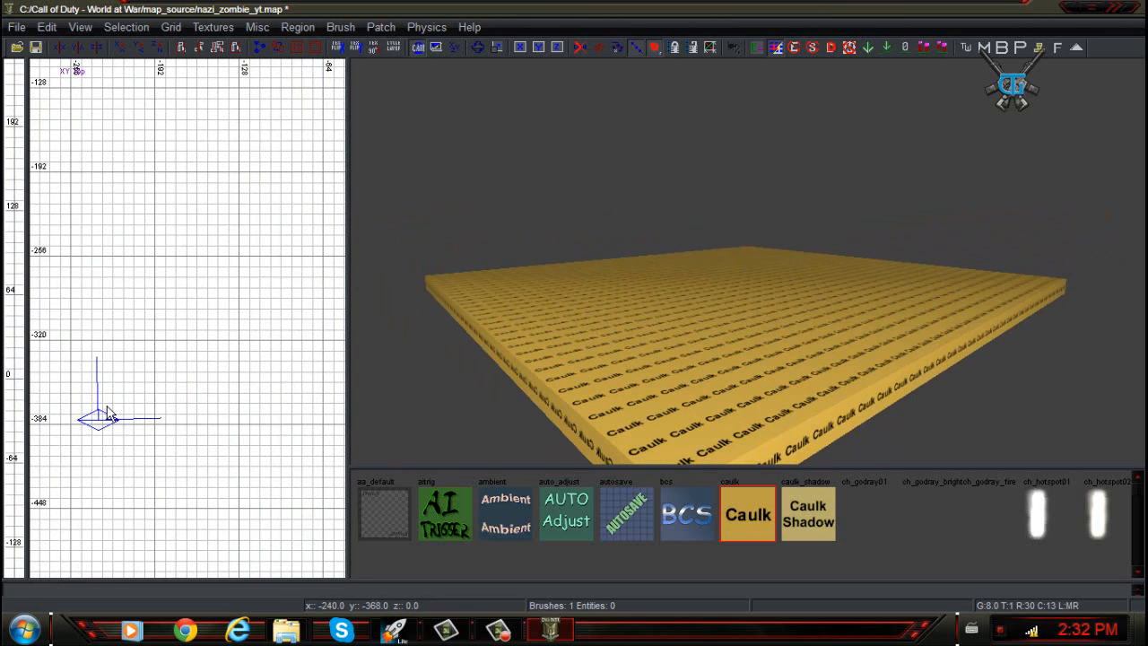
right_drag(494, 329, 395, 332)
right_drag(131, 407, 153, 417)
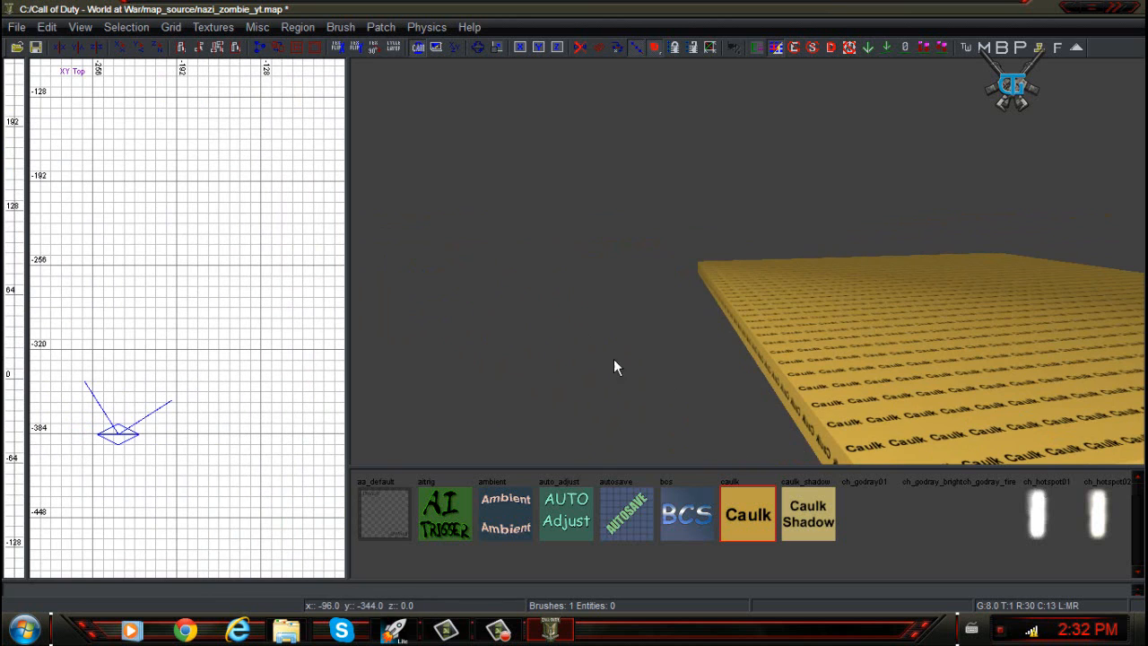
right_drag(615, 366, 572, 359)
right_drag(220, 437, 201, 431)
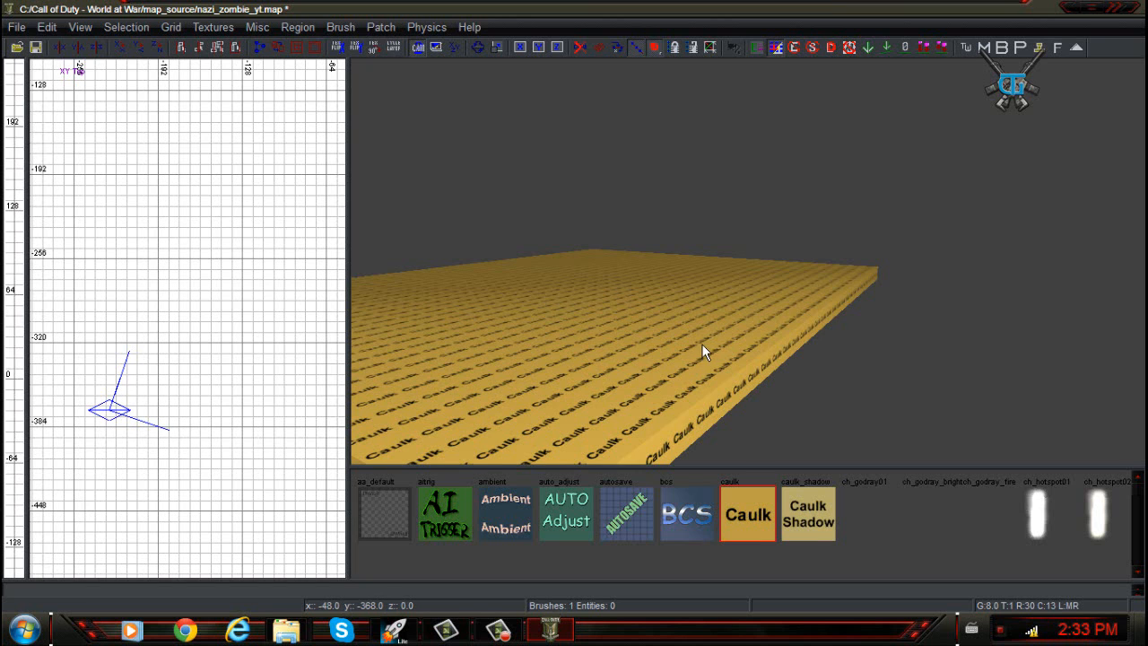
right_drag(703, 351, 333, 426)
right_drag(219, 466, 198, 463)
right_drag(628, 341, 558, 356)
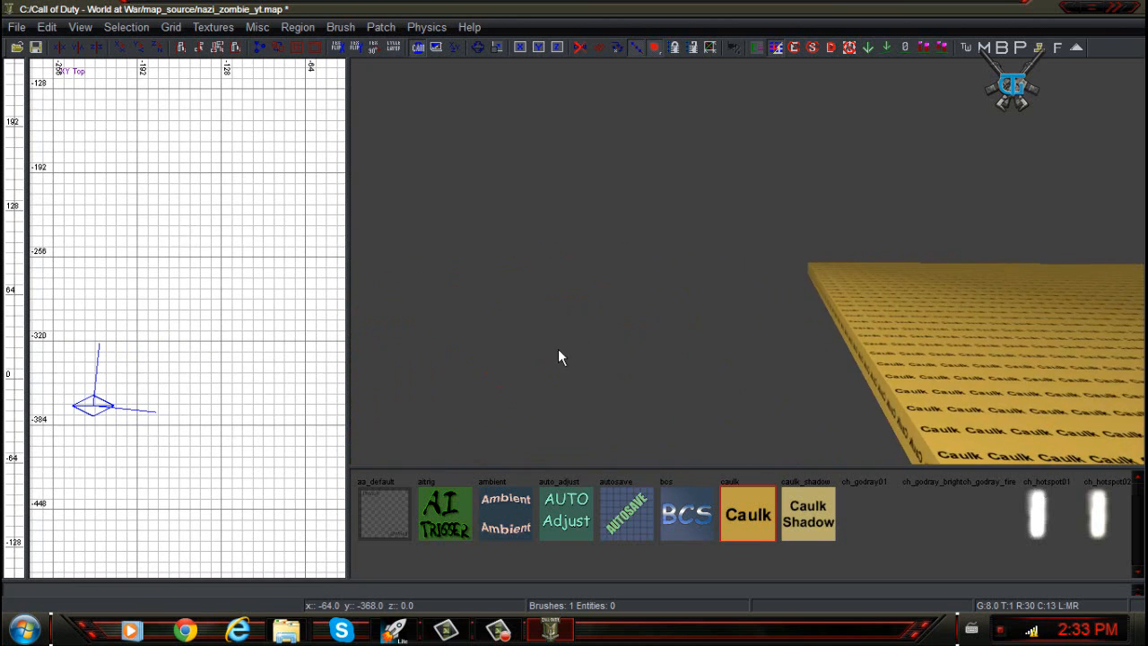
right_drag(126, 419, 141, 424)
right_drag(642, 275, 631, 267)
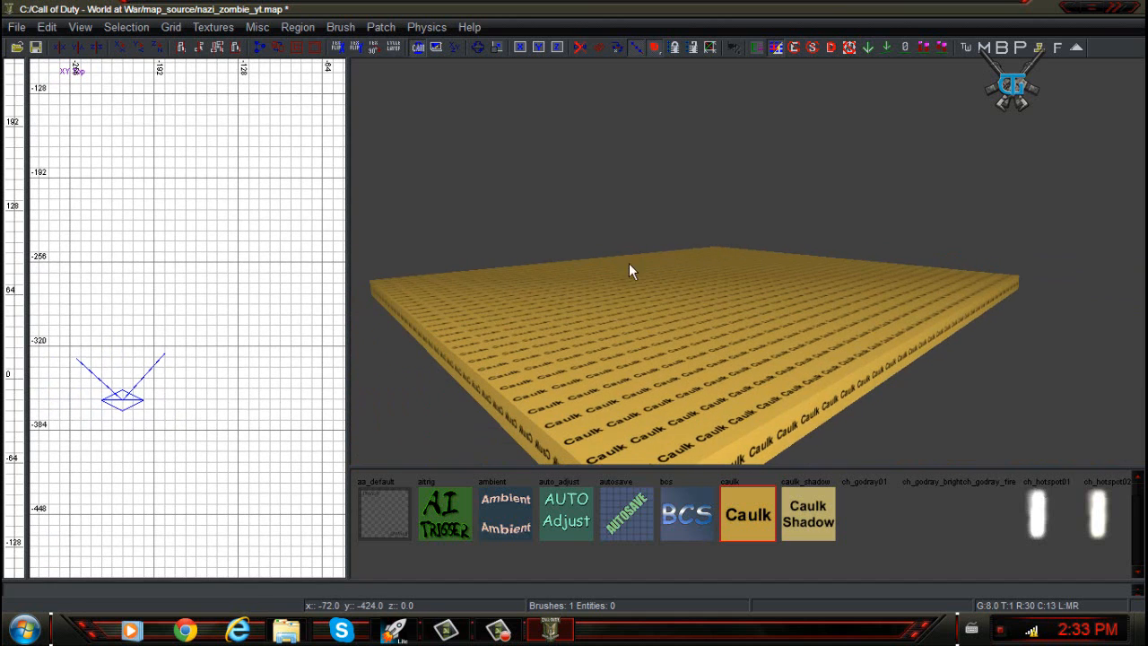
right_drag(205, 343, 170, 328)
right_drag(492, 321, 421, 350)
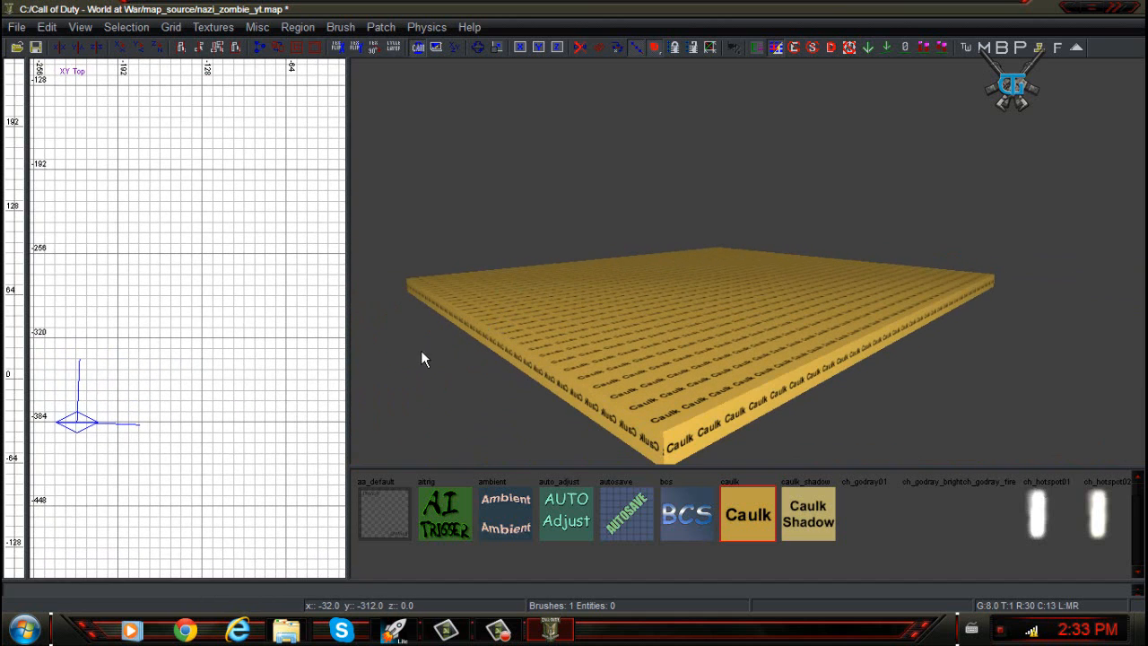
Move the camera to the slab's corner at the grid origin and examine the matching marker position in the XY top view.
scroll(171, 388, down, 3)
scroll(99, 423, down, 1)
scroll(182, 363, down, 1)
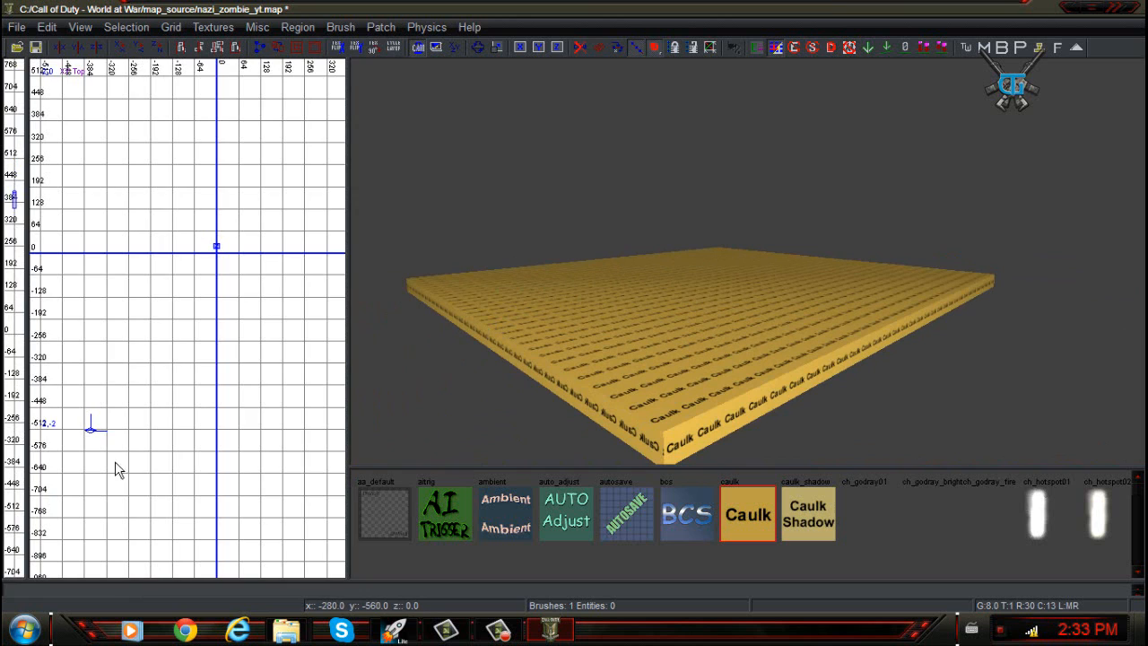
scroll(96, 452, up, 2)
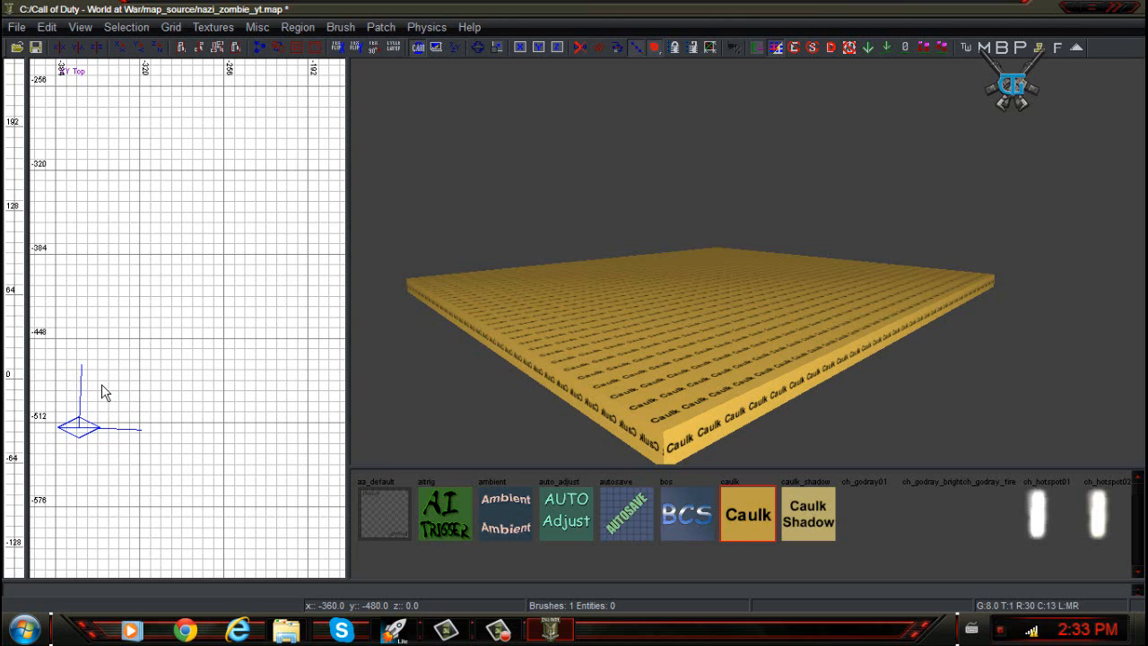
right_drag(673, 307, 696, 280)
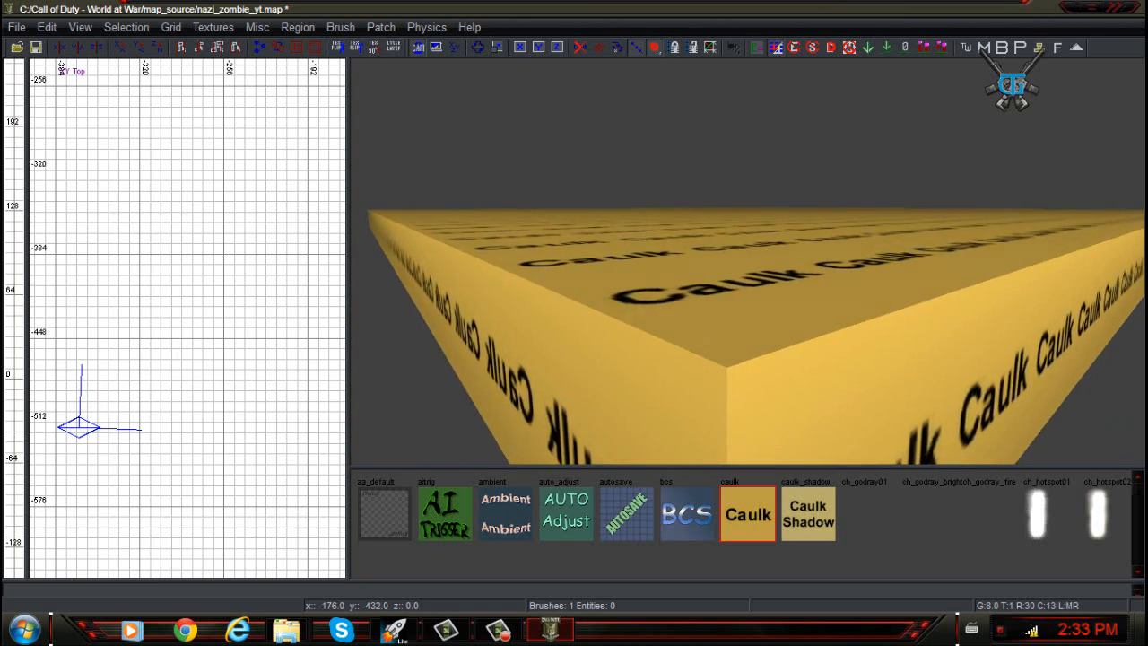
scroll(164, 422, down, 5)
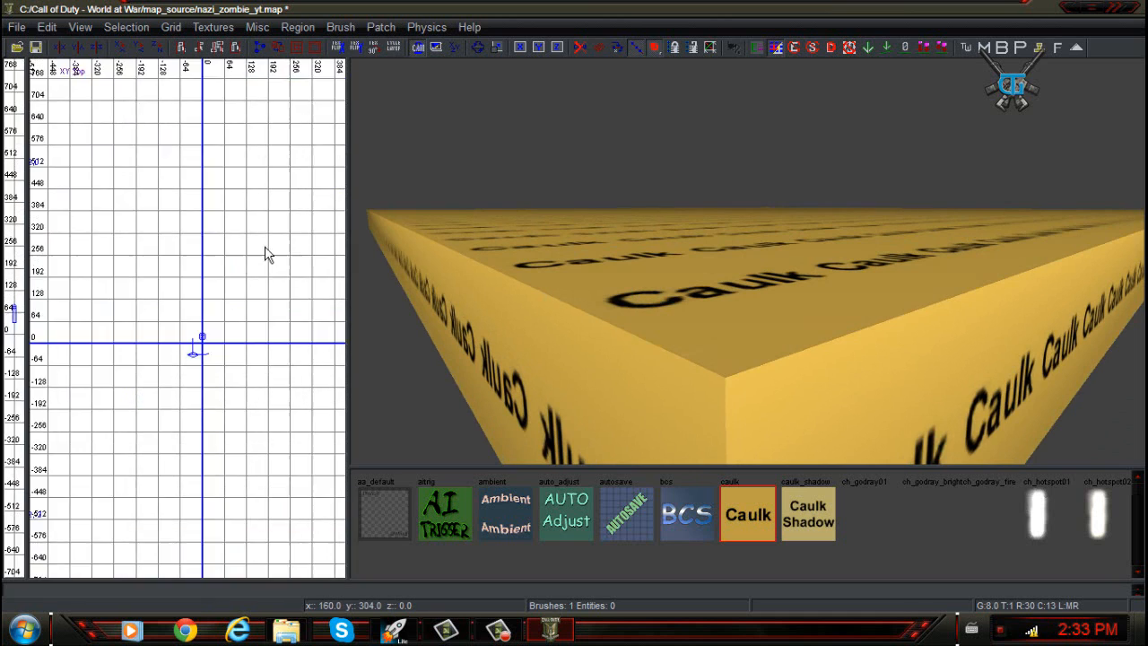
scroll(174, 448, up, 5)
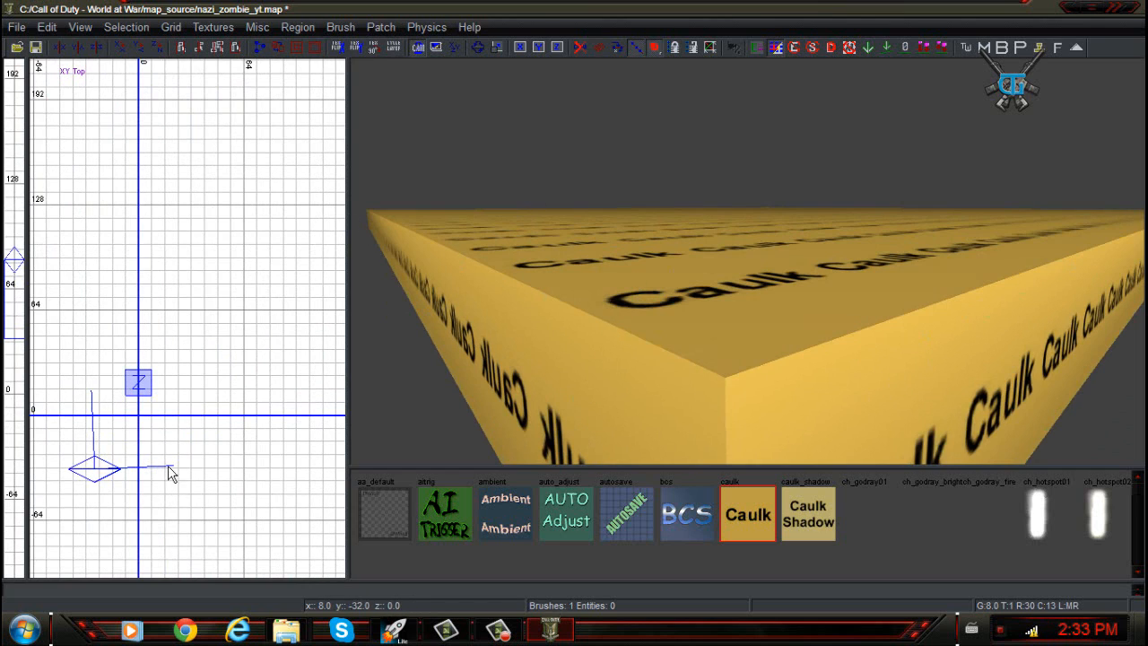
scroll(149, 423, down, 10)
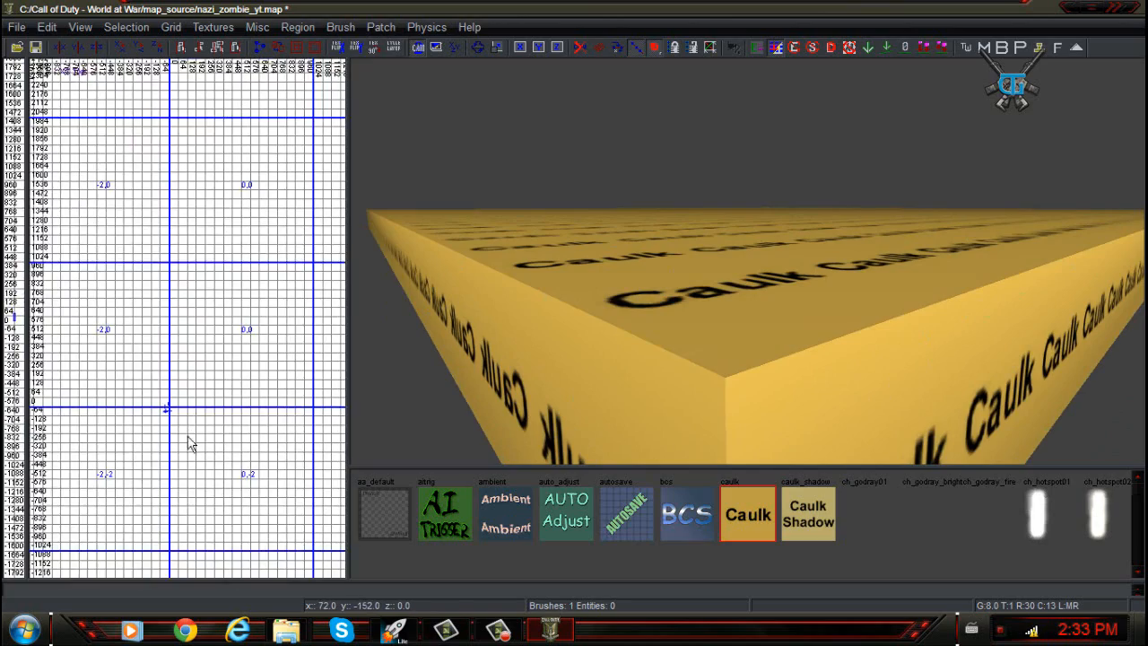
scroll(285, 356, down, 1)
scroll(259, 398, down, 2)
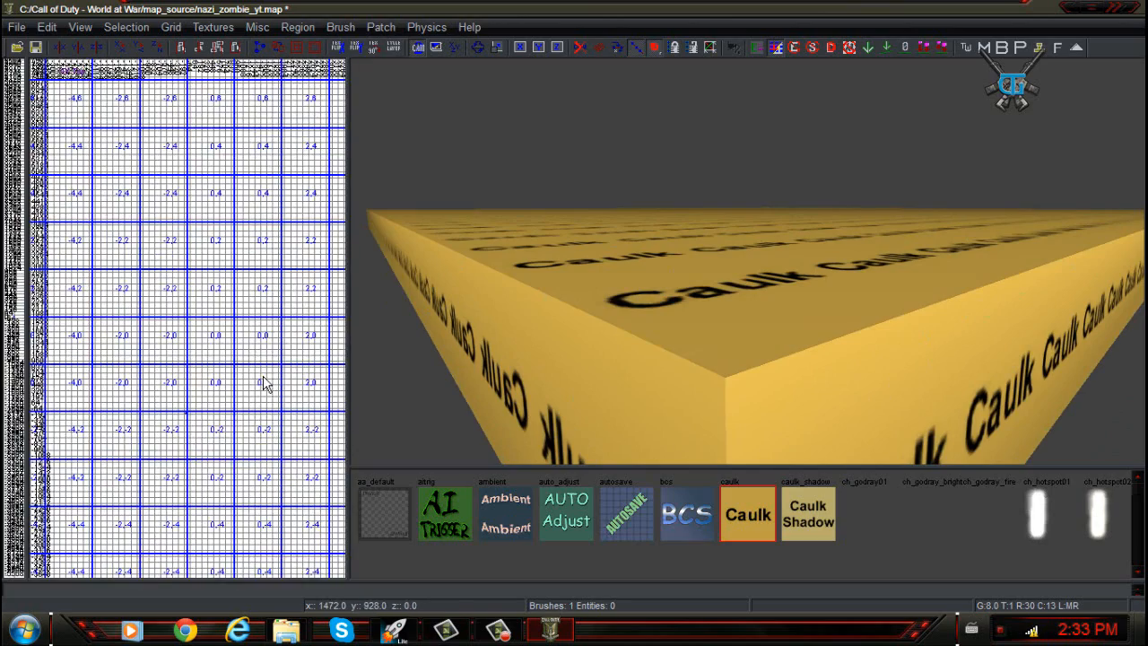
scroll(269, 363, up, 4)
right_drag(941, 148, 874, 184)
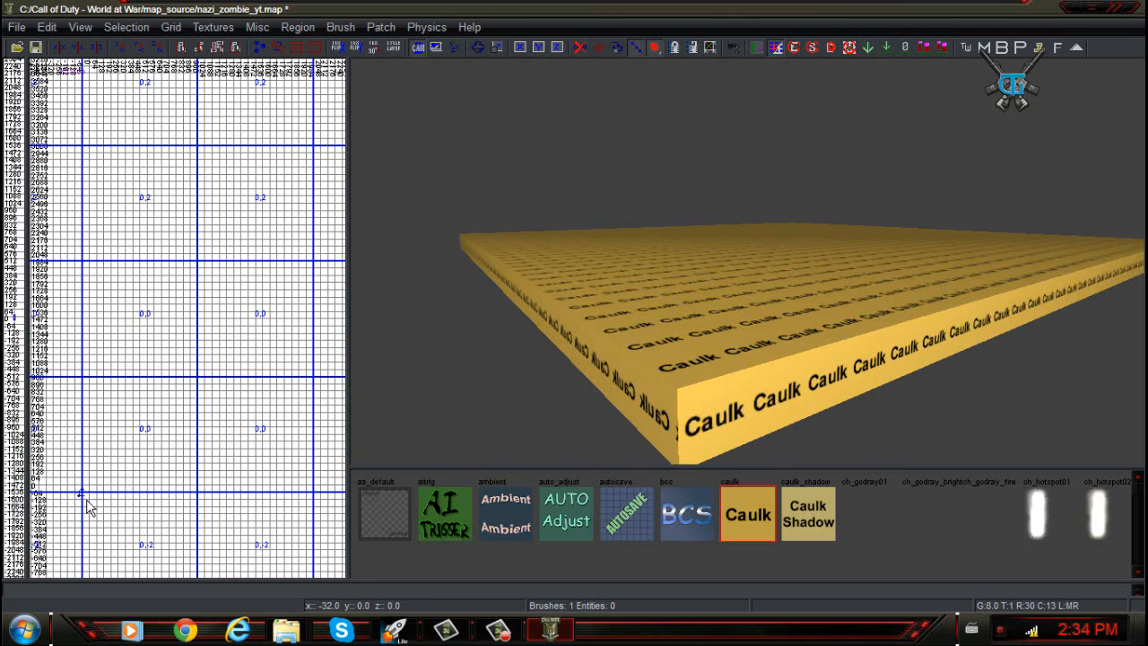
Draw a 64 by 64 caulk brush in the XY top view at the slab's corner on the grid origin.
scroll(88, 499, up, 9)
scroll(233, 526, down, 4)
scroll(165, 522, up, 3)
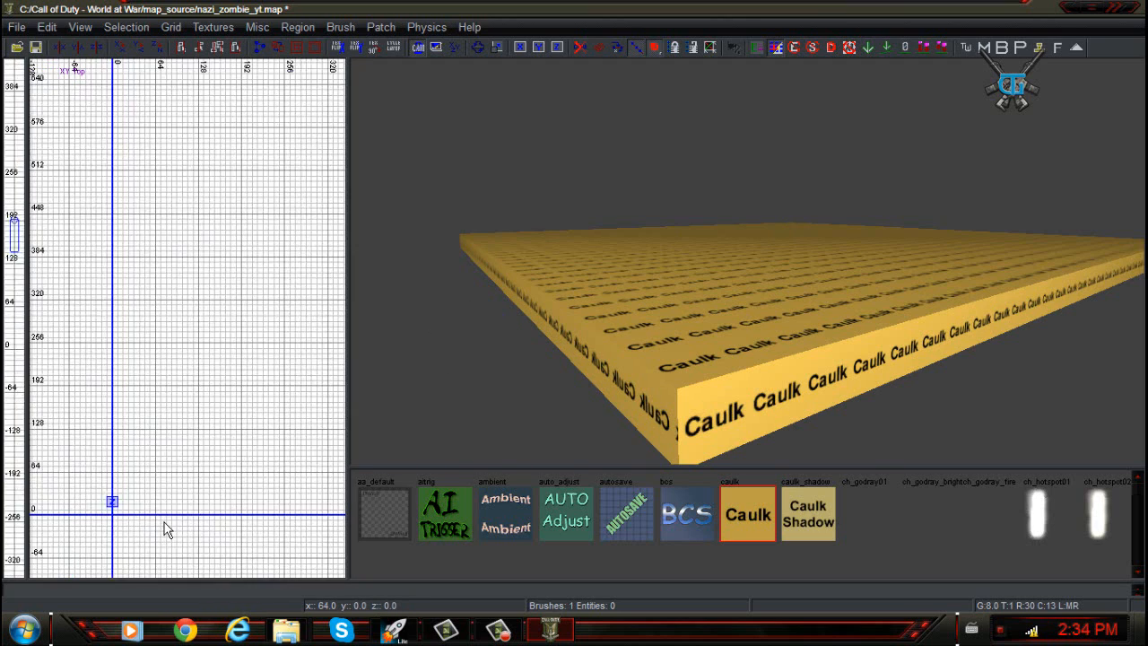
scroll(164, 529, up, 3)
drag(162, 532, 76, 434)
ctrl+right_drag(656, 372, 626, 339)
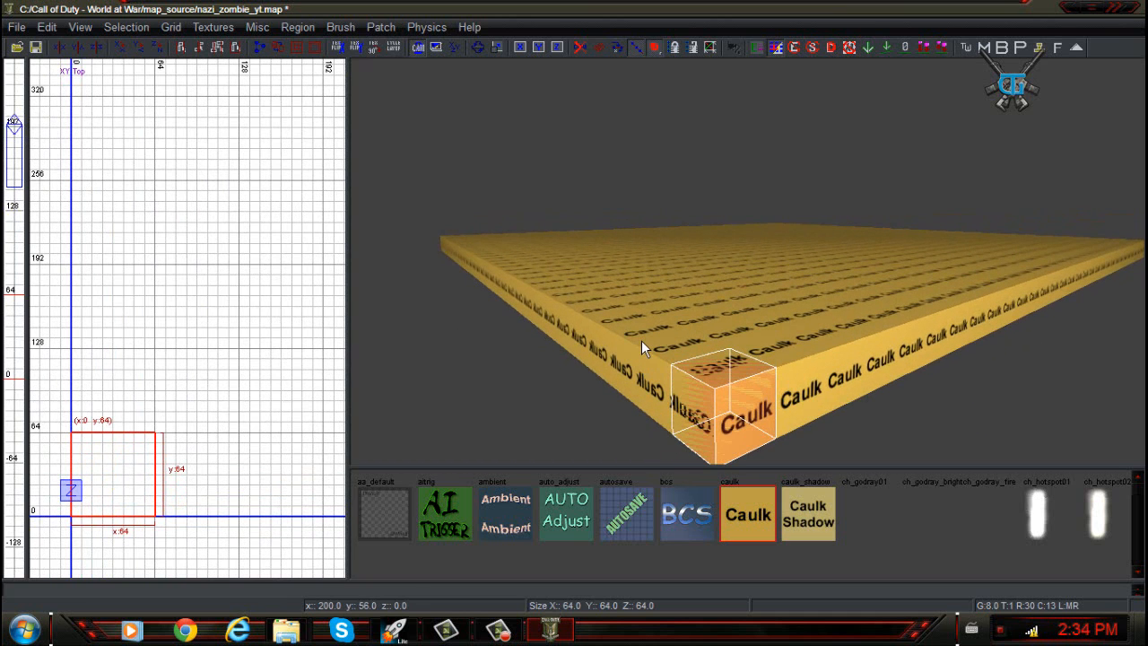
Raise the 64-unit brush to sit on the slab's upper face, from Z 64 to Z 128, using the XZ front view as reference.
key(ctrl+Tab)
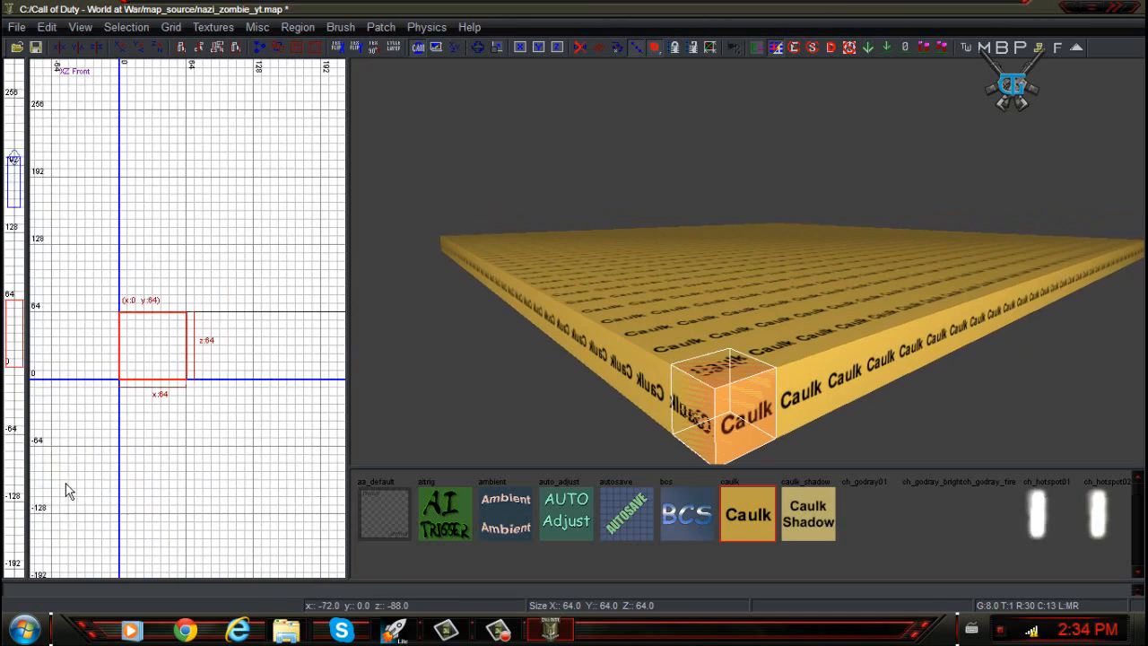
scroll(90, 498, down, 2)
scroll(151, 482, down, 1)
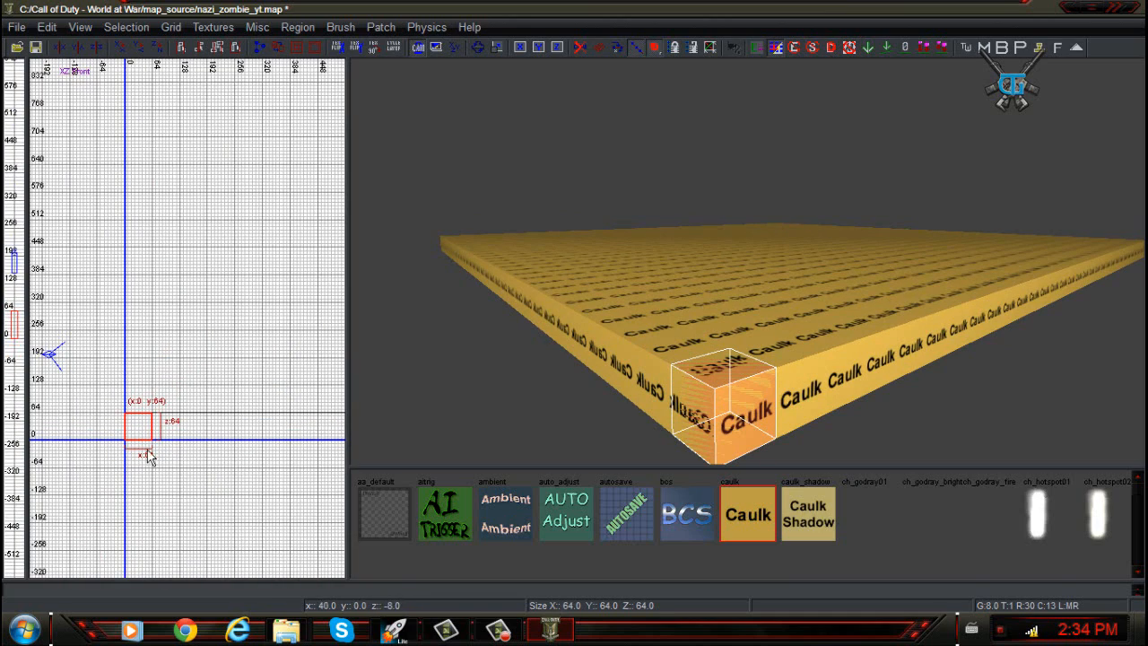
scroll(150, 457, down, 1)
scroll(130, 404, down, 1)
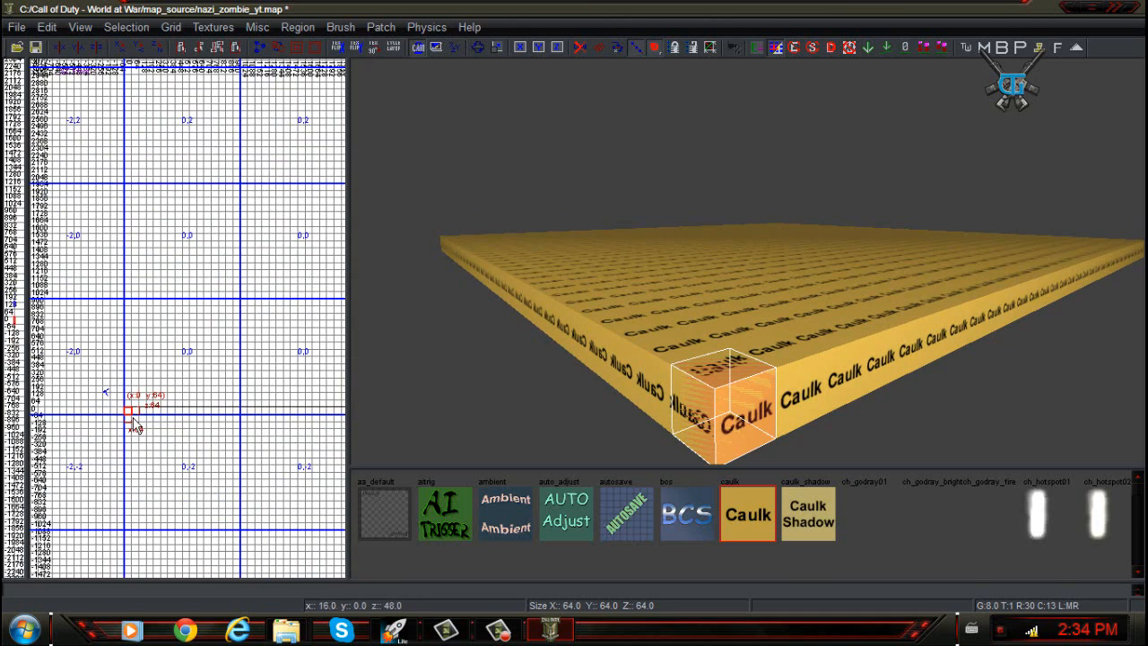
scroll(133, 427, up, 3)
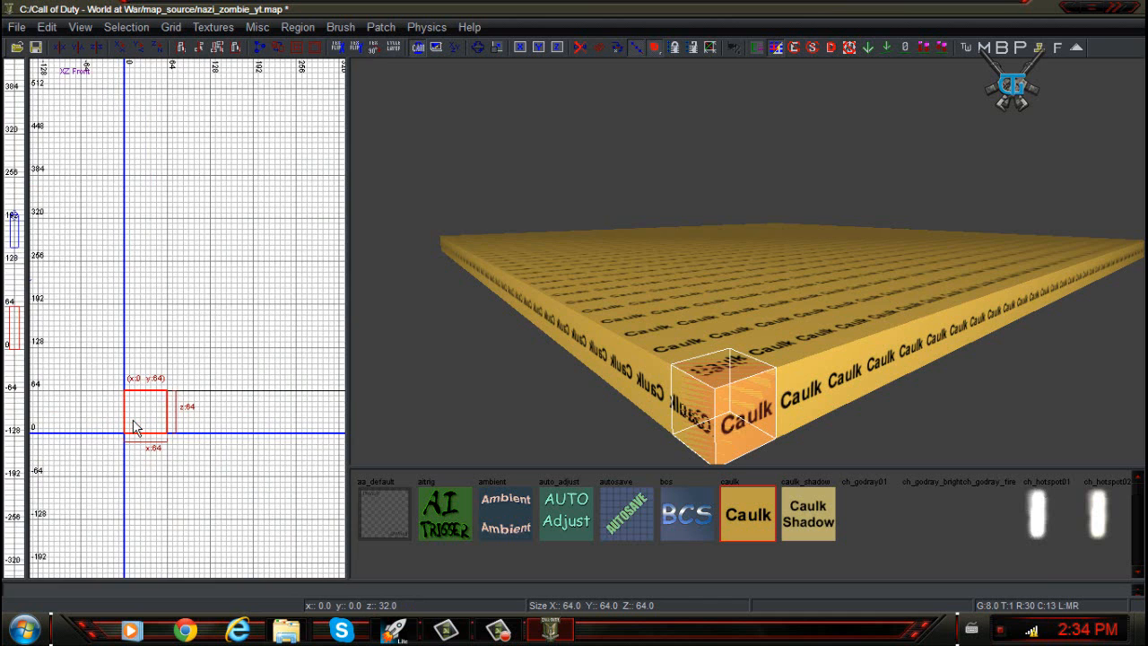
scroll(133, 427, down, 1)
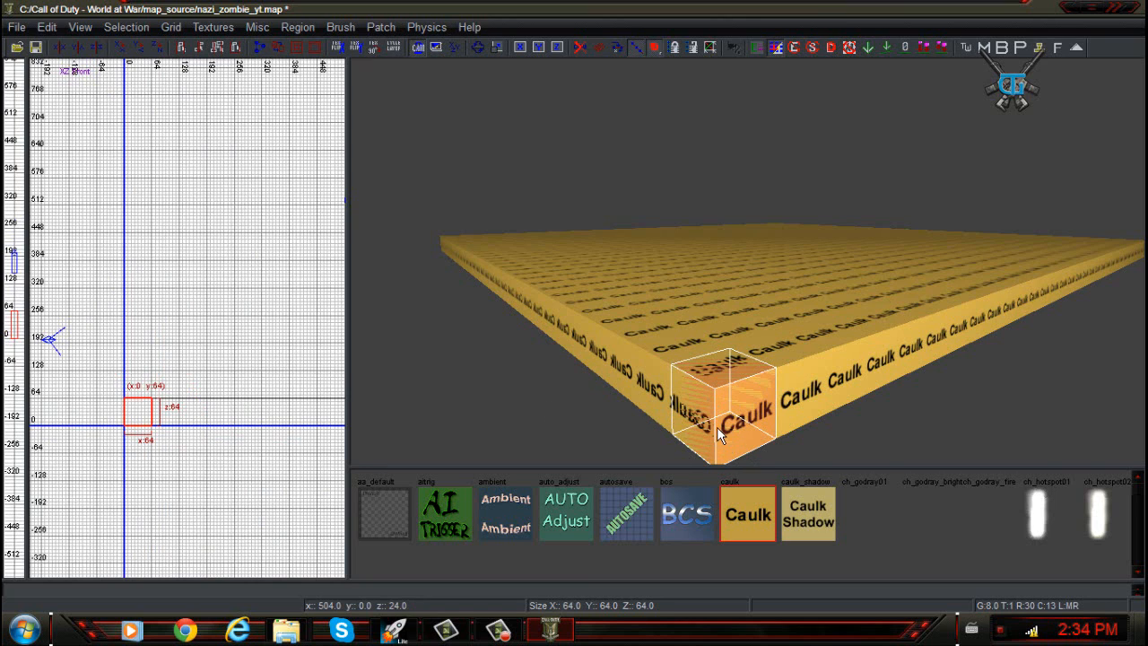
mouse_move(743, 438)
mouse_down()
mouse_move(735, 349)
mouse_move(749, 374)
mouse_move(743, 447)
mouse_move(741, 415)
mouse_move(744, 427)
mouse_up()
mouse_move(151, 430)
mouse_down()
mouse_move(147, 404)
mouse_move(151, 423)
mouse_up()
drag(695, 447, 692, 384)
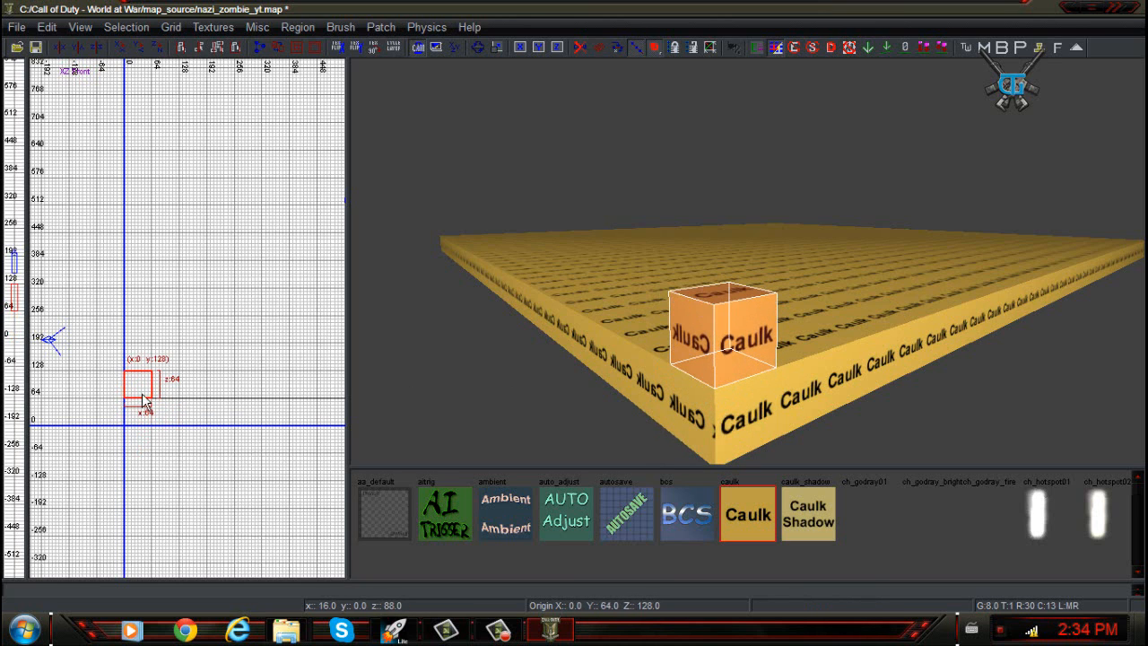
Stretch the brush's upper face to Z 512 in the XZ front view, making a pillar 448 high, and view it in the camera.
mouse_move(143, 401)
mouse_down()
mouse_move(162, 444)
mouse_move(170, 430)
mouse_move(146, 413)
mouse_move(156, 422)
mouse_move(254, 346)
mouse_move(239, 541)
mouse_move(159, 525)
mouse_move(308, 424)
mouse_move(169, 427)
mouse_move(159, 402)
mouse_up()
scroll(108, 494, down, 2)
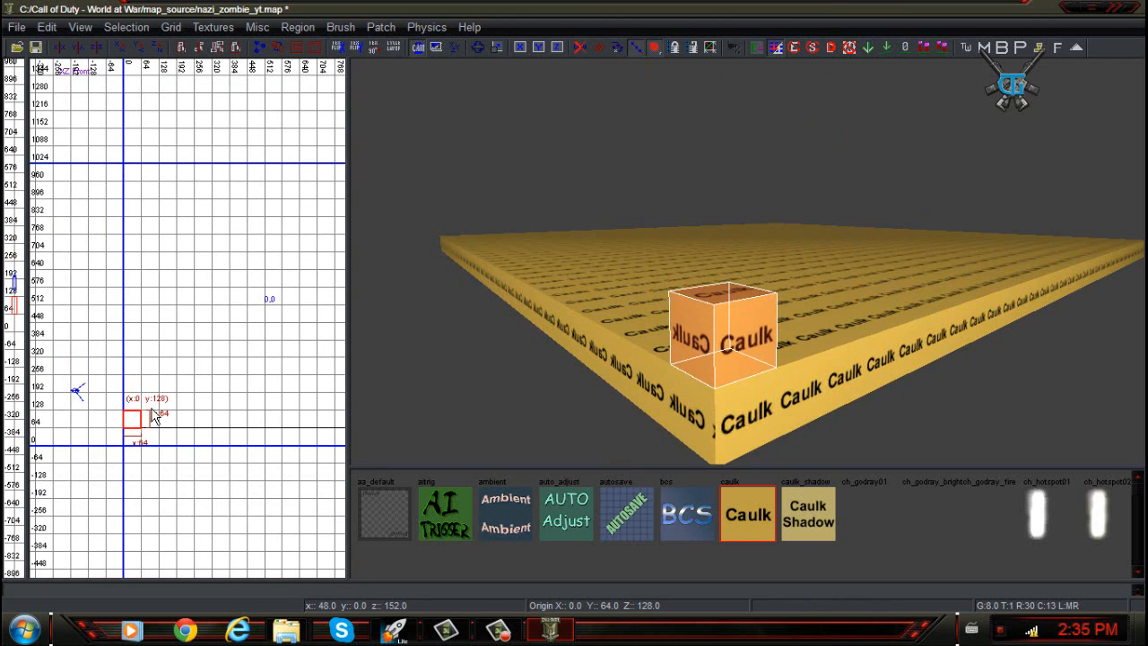
mouse_move(148, 416)
mouse_down()
mouse_move(149, 347)
mouse_move(149, 373)
mouse_up()
scroll(815, 259, down, 2)
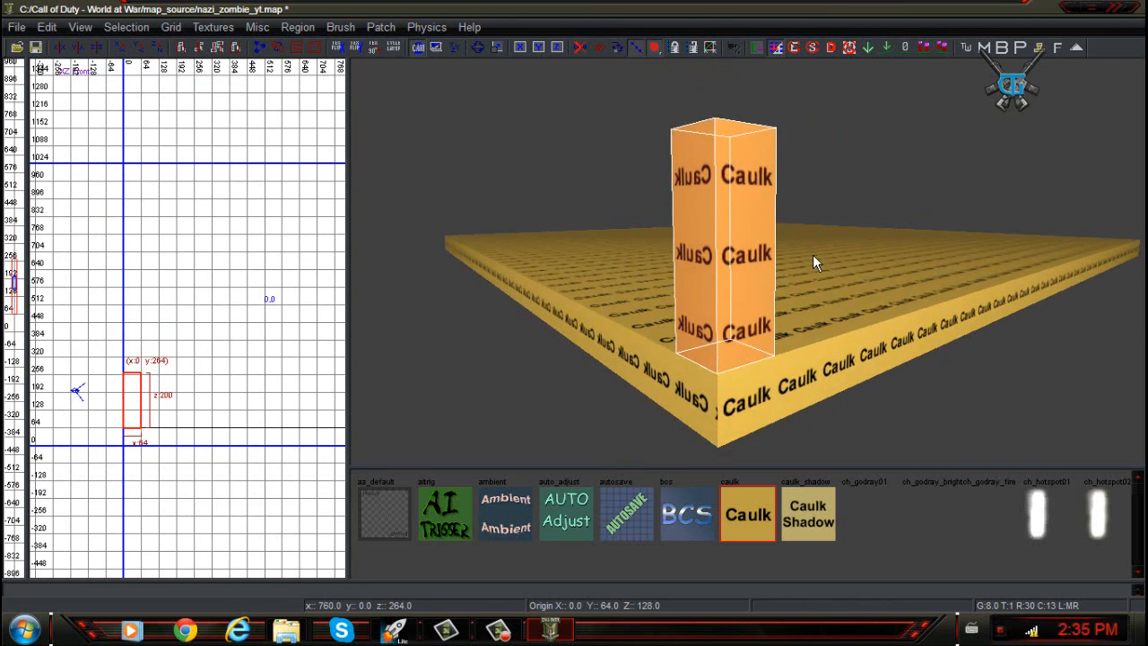
ctrl+right_drag(815, 260, 798, 179)
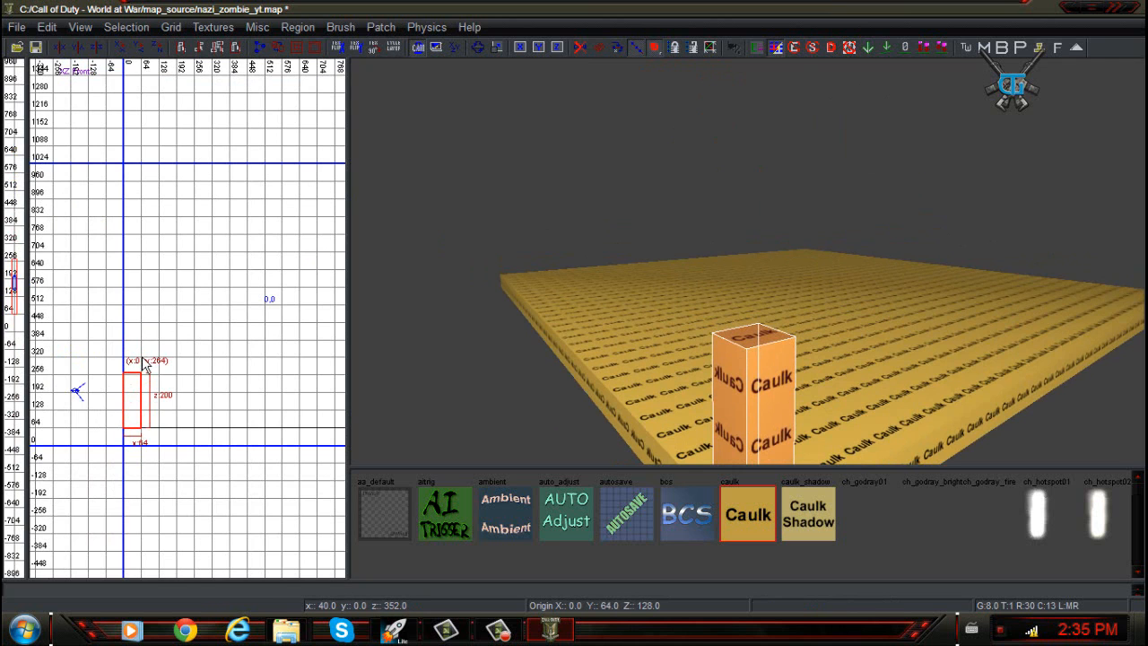
mouse_move(146, 361)
mouse_down()
mouse_move(149, 269)
mouse_move(151, 292)
mouse_up()
scroll(129, 462, down, 4)
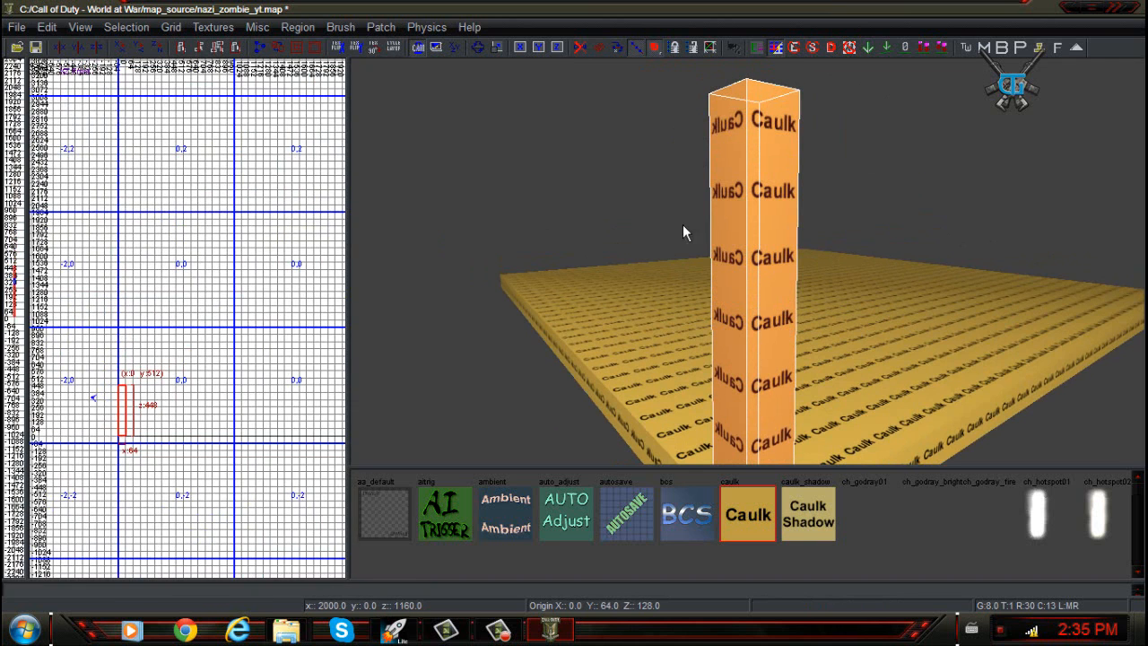
mouse_move(682, 233)
right_down()
mouse_move(762, 232)
mouse_move(664, 278)
mouse_move(687, 235)
right_up()
right_drag(656, 311, 662, 306)
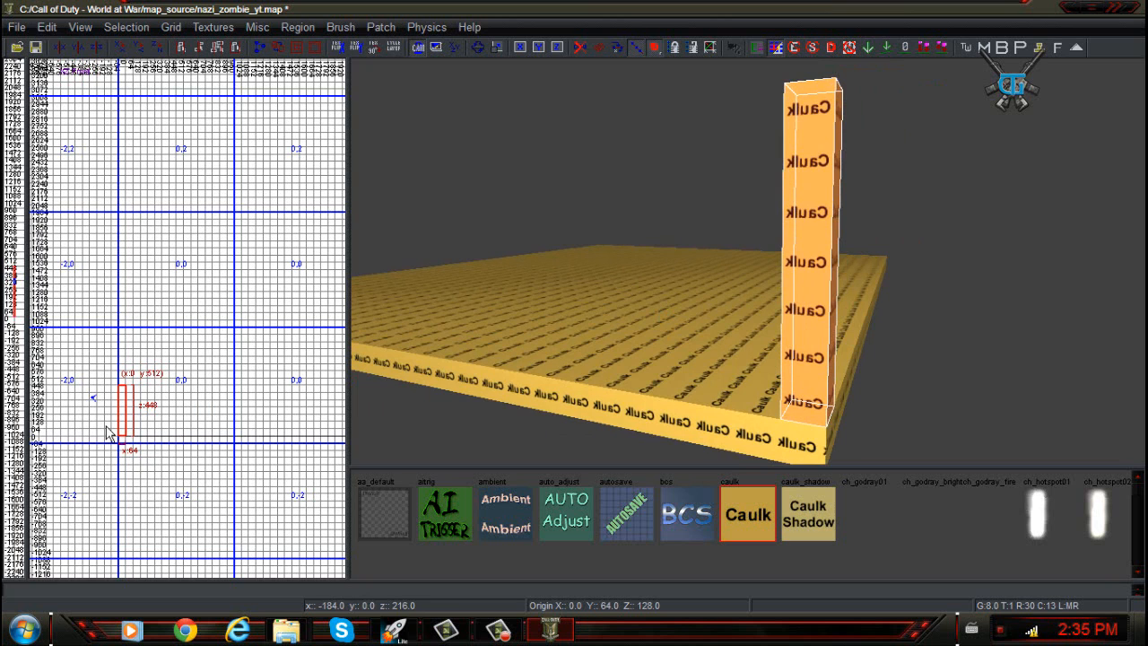
Return the grid to the XY top view around the pillar and turn the camera toward the pillar's corner.
key(ctrl+Tab)
key(ctrl+Tab)
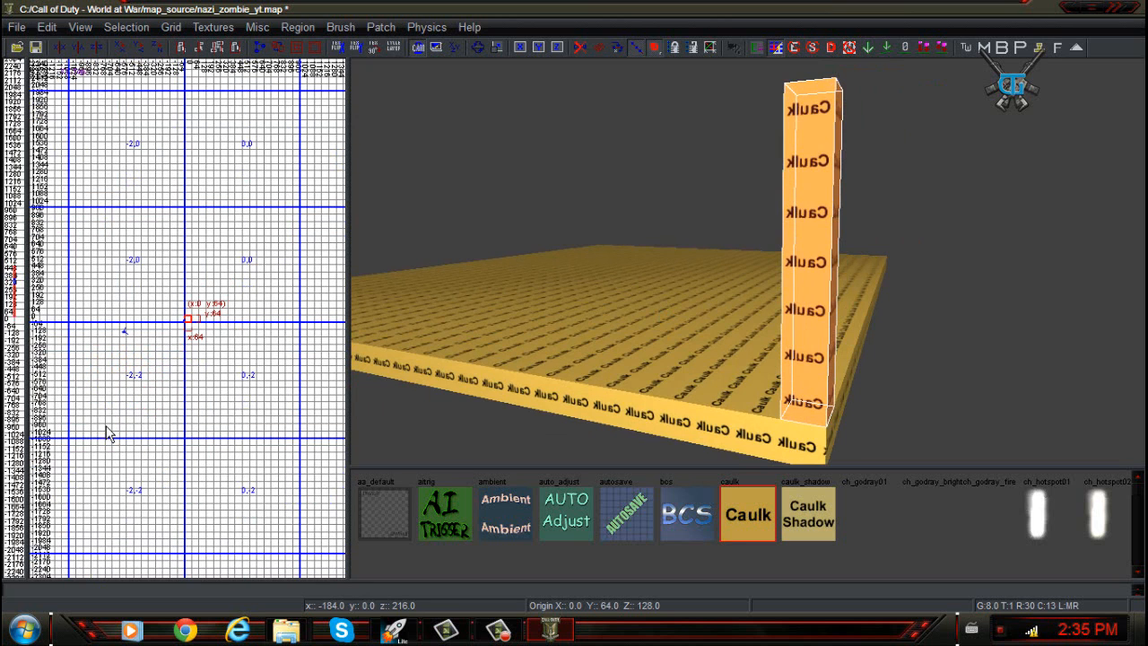
scroll(54, 459, down, 2)
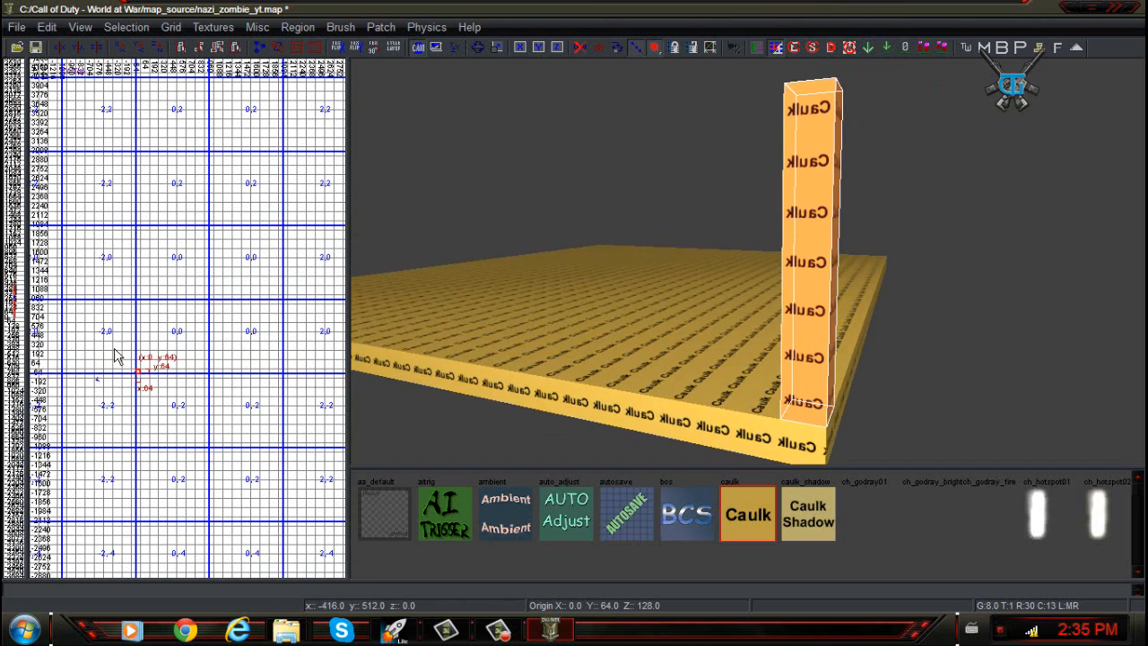
scroll(231, 332, up, 3)
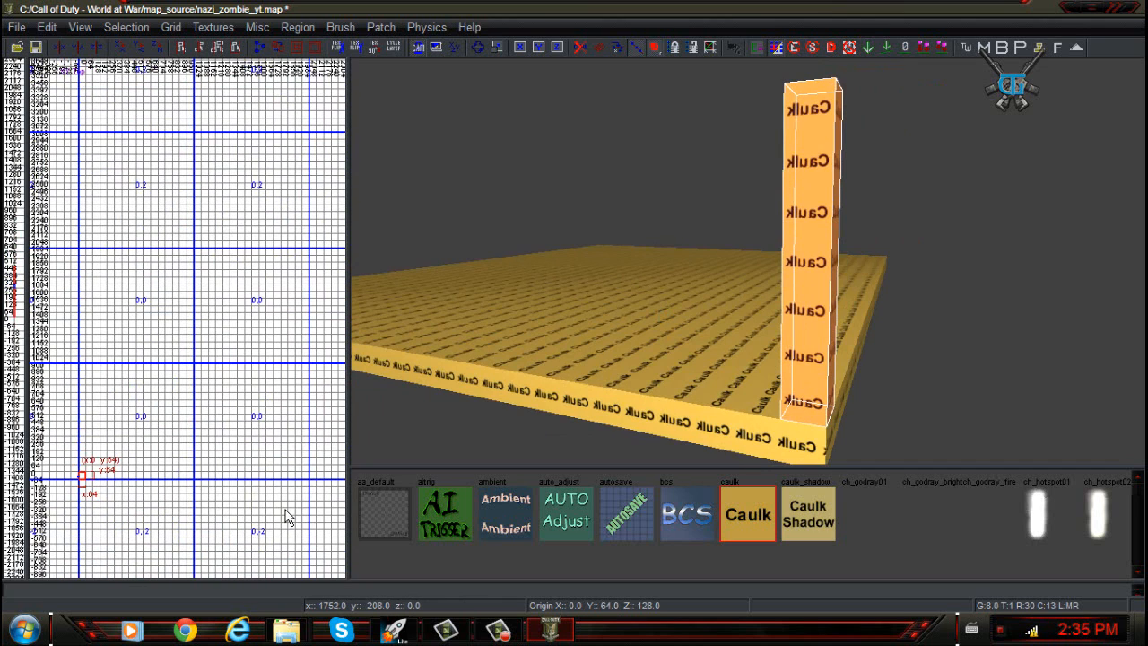
scroll(61, 504, up, 1)
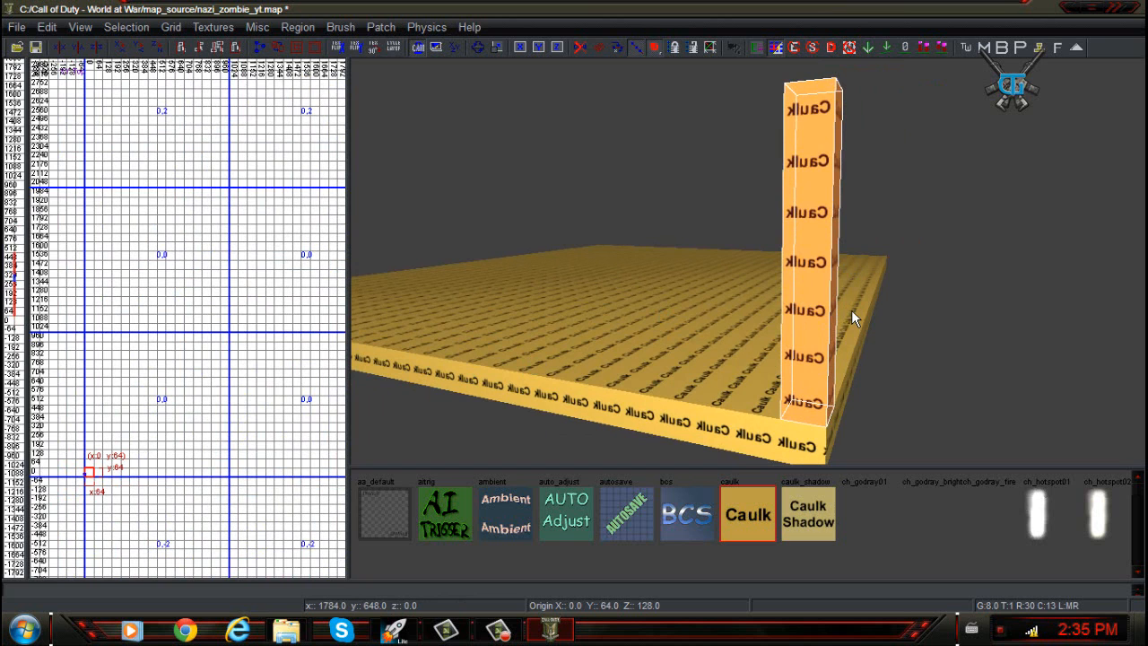
mouse_move(768, 348)
right_down()
mouse_move(807, 348)
mouse_move(807, 305)
mouse_move(808, 368)
mouse_move(766, 347)
right_up()
Clone the selected pillar six times in a row, each copy offset by one 8-unit grid step.
key(space)
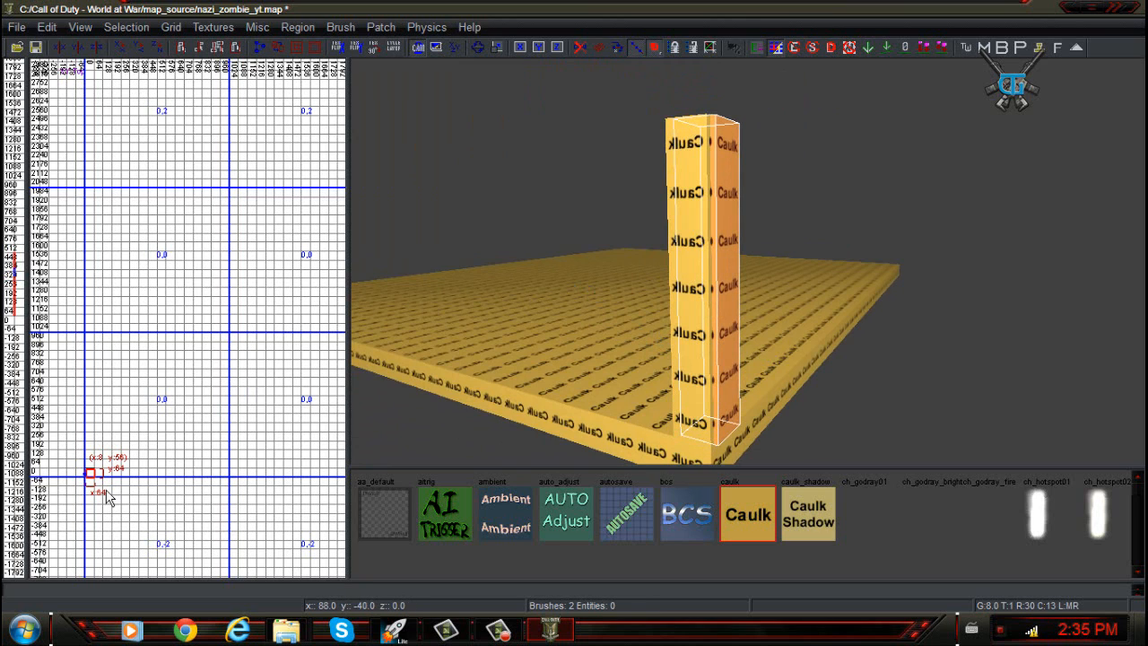
key(space)
key(space)
key(space)
key(space)
key(space)
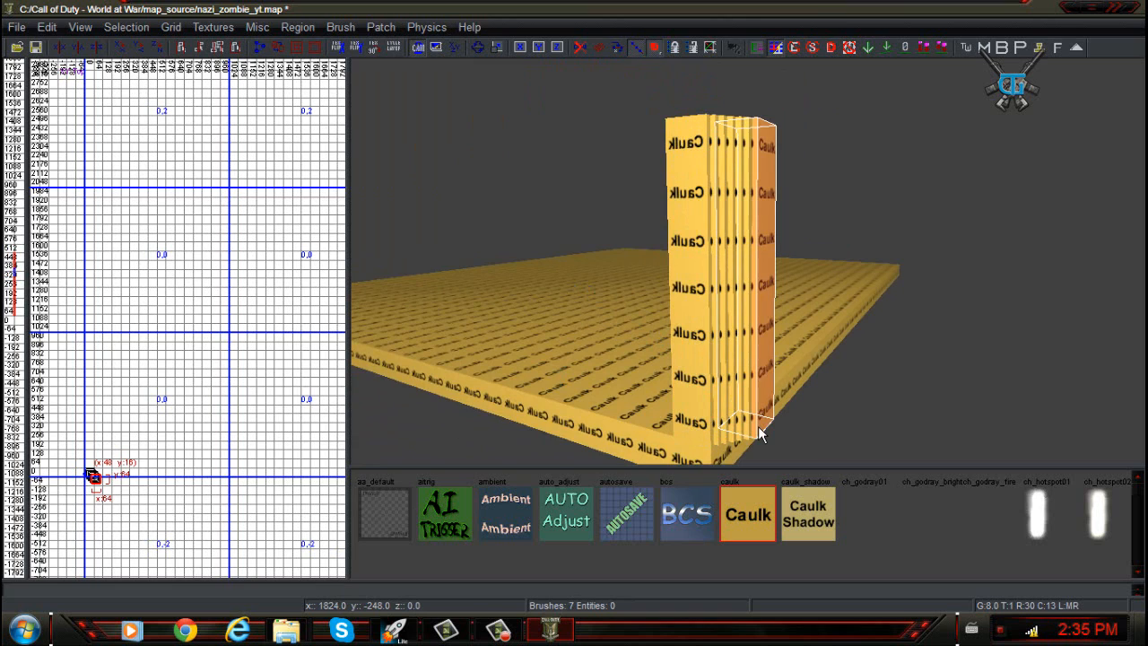
Undo all the pillar clones and keep the original pillar stretched up to Z 512.
key(ctrl+z)
key(ctrl+z)
key(ctrl+z)
key(ctrl+z)
key(ctrl+z)
key(ctrl+z)
key(ctrl+z)
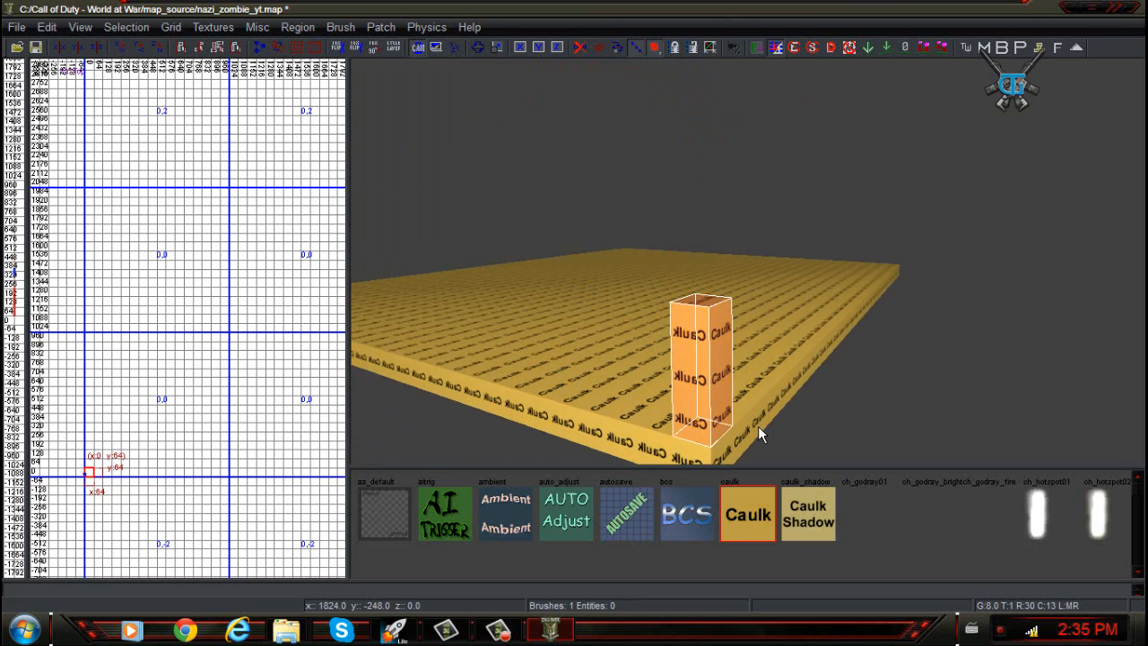
key(ctrl+y)
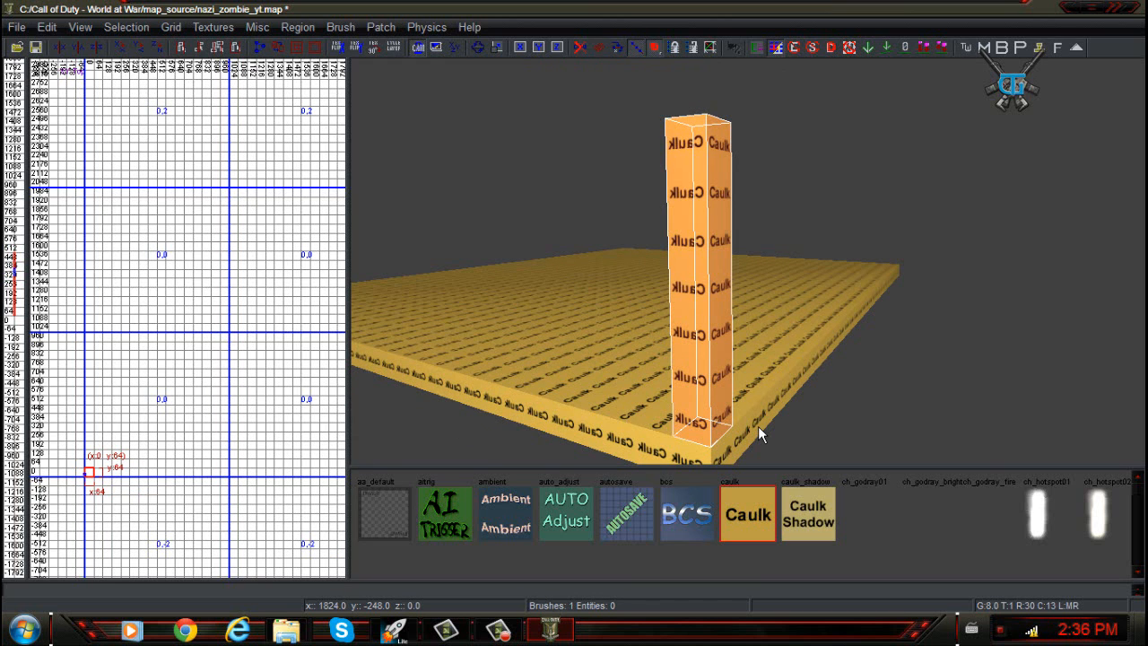
Clone the pillar and place the copy at the slab's next corner along X, at X 1984, Y 64.
scroll(68, 472, down, 3)
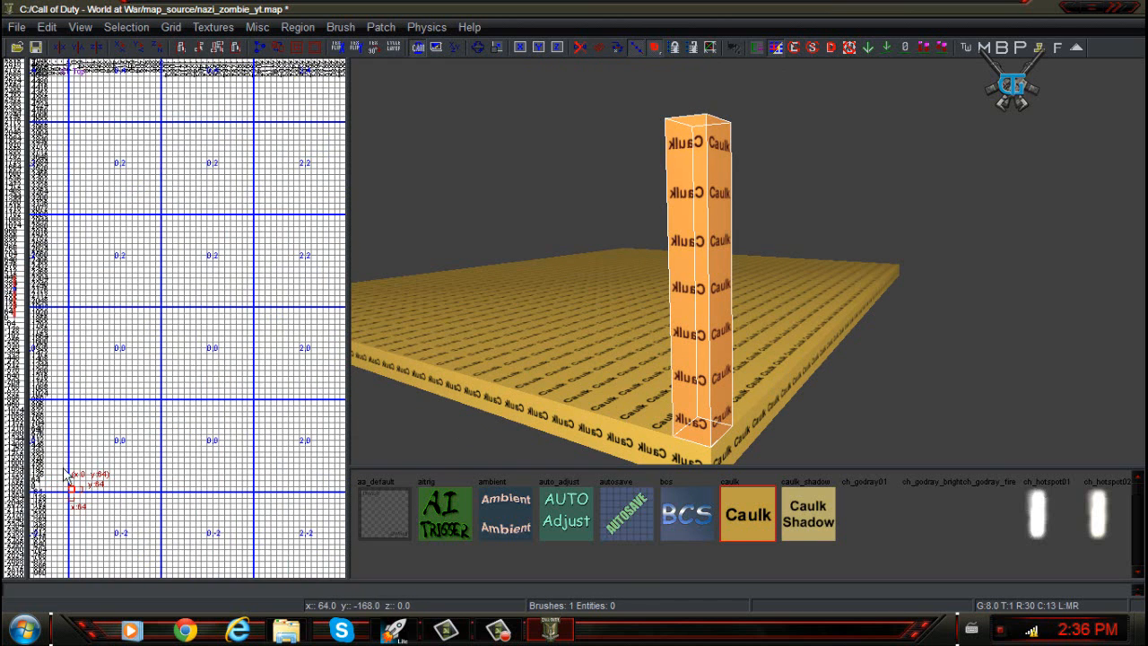
scroll(72, 475, up, 2)
key(space)
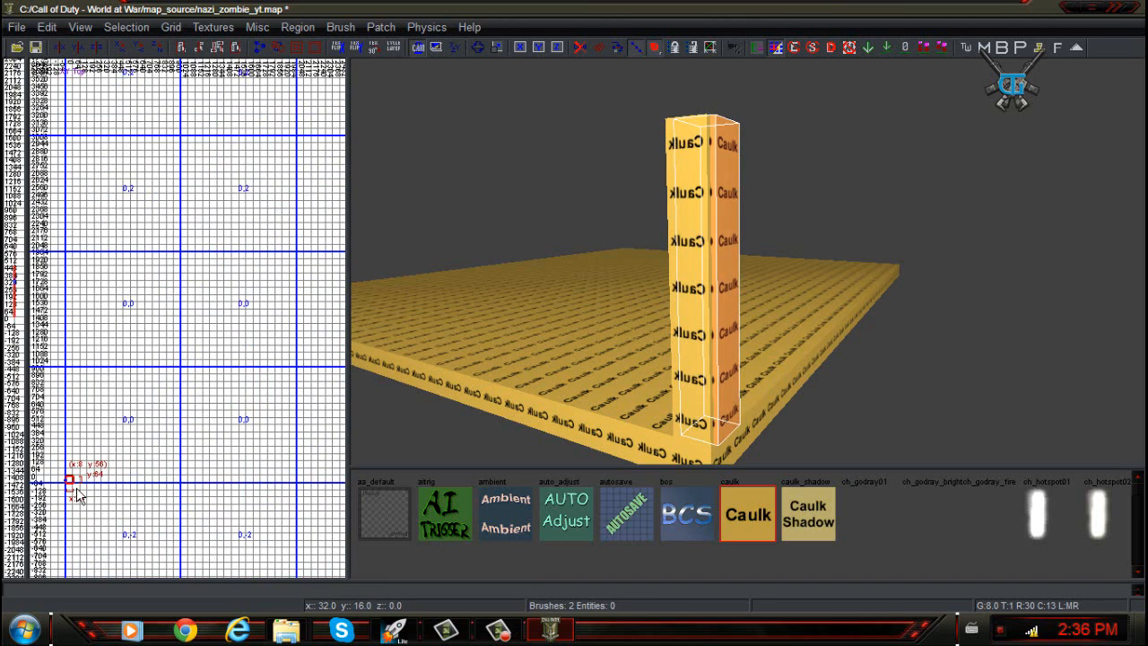
mouse_move(76, 488)
mouse_down()
mouse_move(308, 494)
mouse_move(297, 487)
mouse_move(302, 495)
mouse_move(302, 346)
mouse_move(306, 357)
mouse_up()
scroll(303, 496, up, 2)
scroll(304, 511, down, 3)
Clone the second pillar and place the copy at the slab's corner diagonal to the origin, at X 1984, Y 2048.
key(ctrl+z)
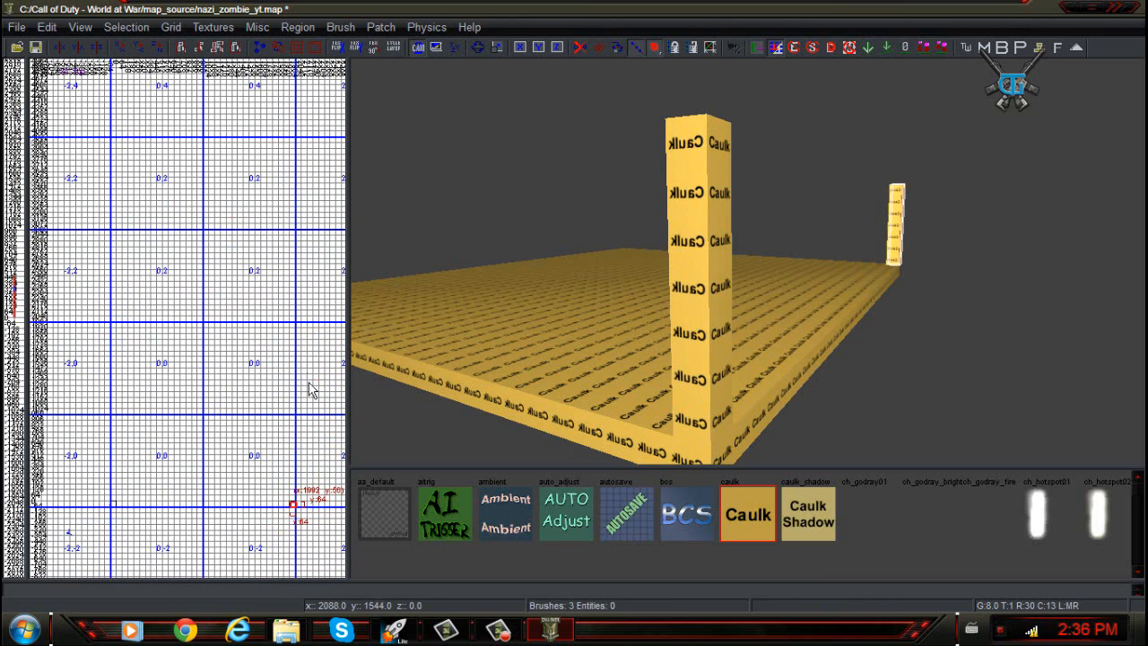
scroll(303, 531, up, 2)
drag(303, 511, 304, 233)
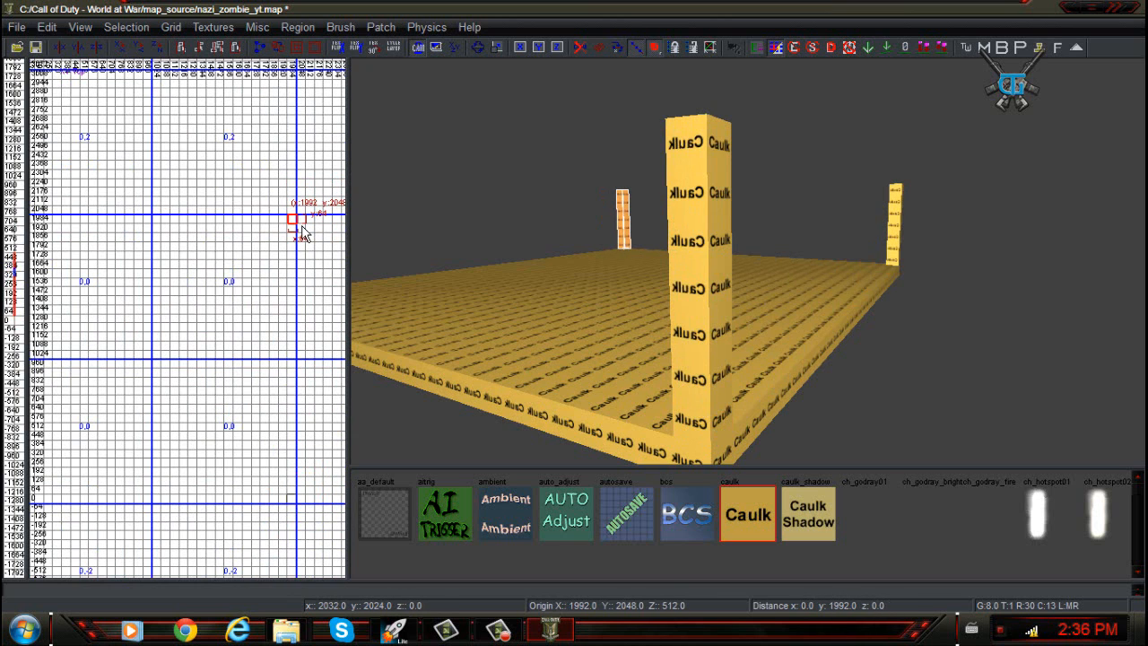
scroll(304, 231, down, 4)
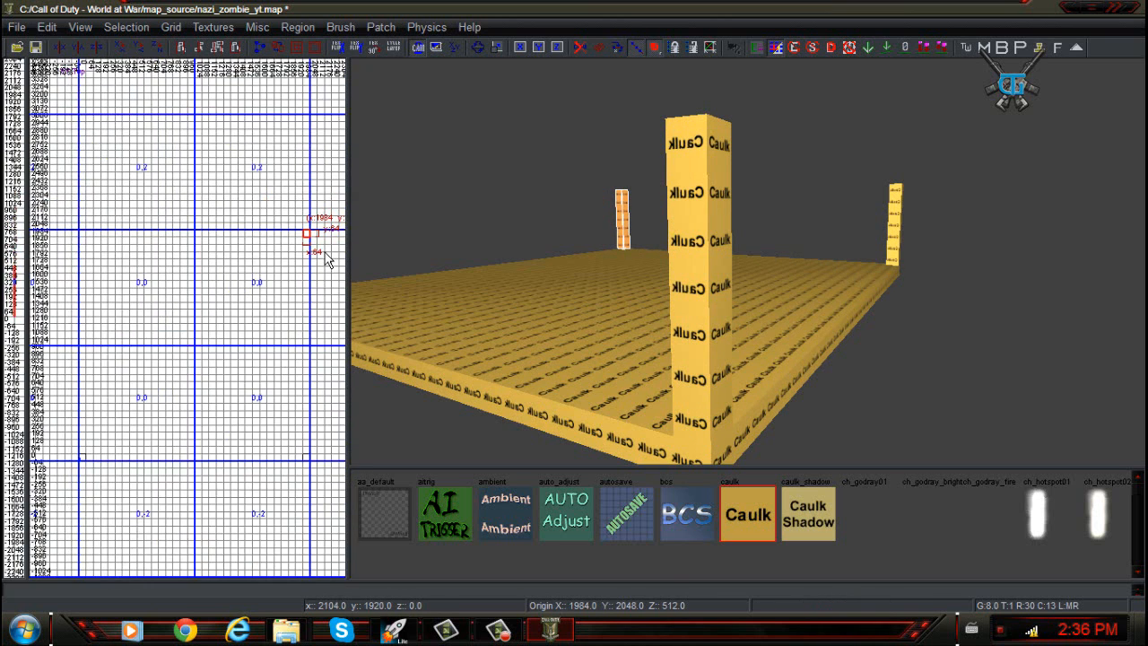
Clone the third pillar and place the copy at the slab's remaining corner, at X 0, Y 2048.
scroll(304, 196, up, 1)
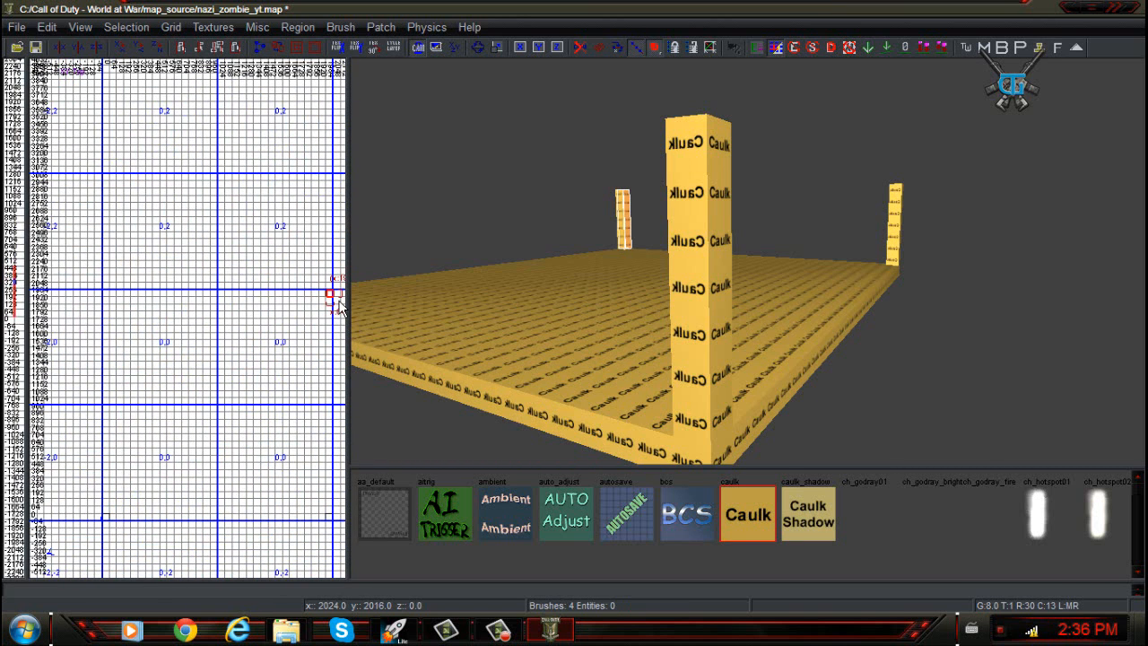
mouse_move(339, 307)
mouse_down()
mouse_move(103, 303)
mouse_move(153, 313)
mouse_move(144, 309)
mouse_up()
scroll(106, 310, up, 1)
scroll(106, 307, up, 1)
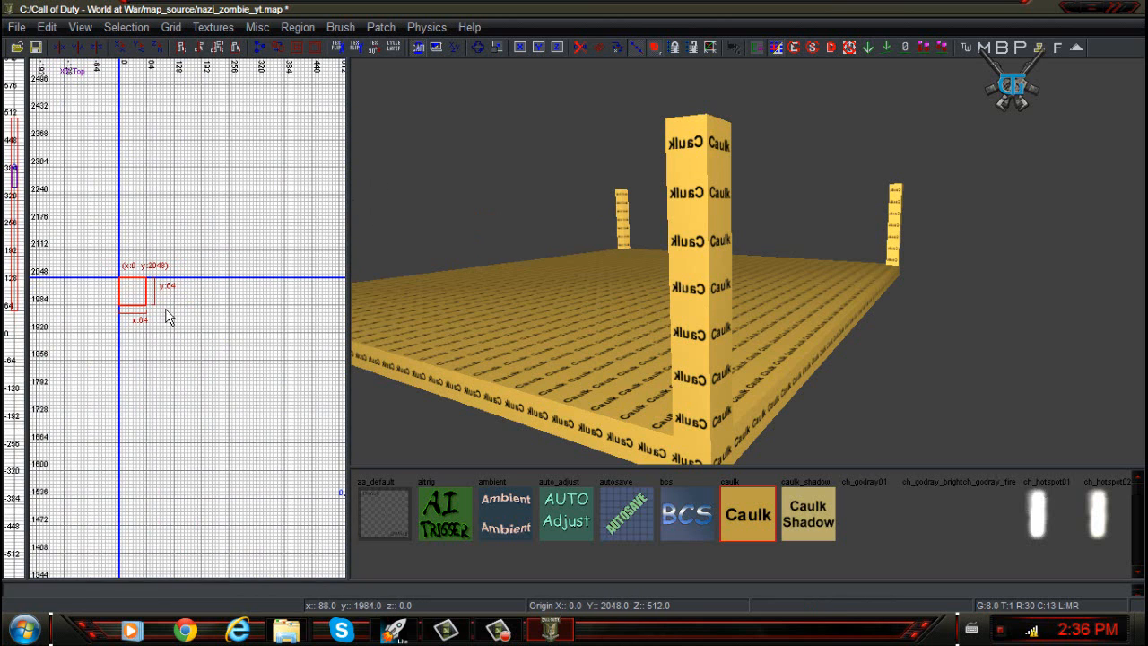
Check the four corner pillars in the XY top view, deselect, and examine them from several camera angles.
scroll(123, 310, down, 3)
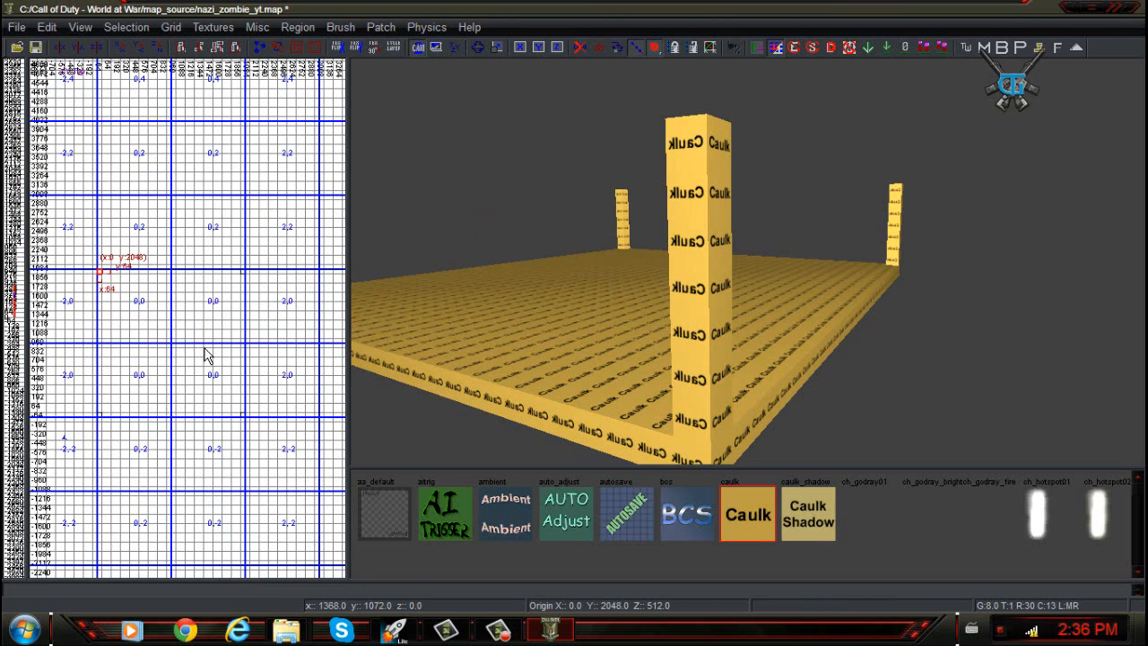
scroll(143, 314, up, 2)
scroll(170, 395, down, 2)
scroll(135, 377, up, 2)
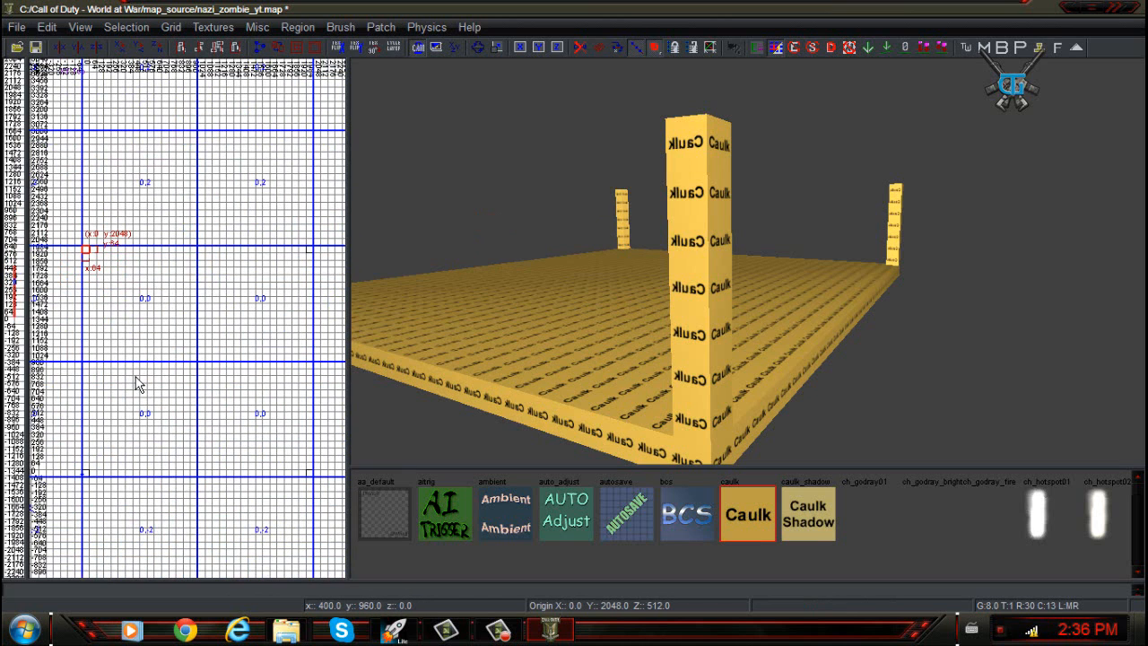
right_drag(608, 287, 612, 245)
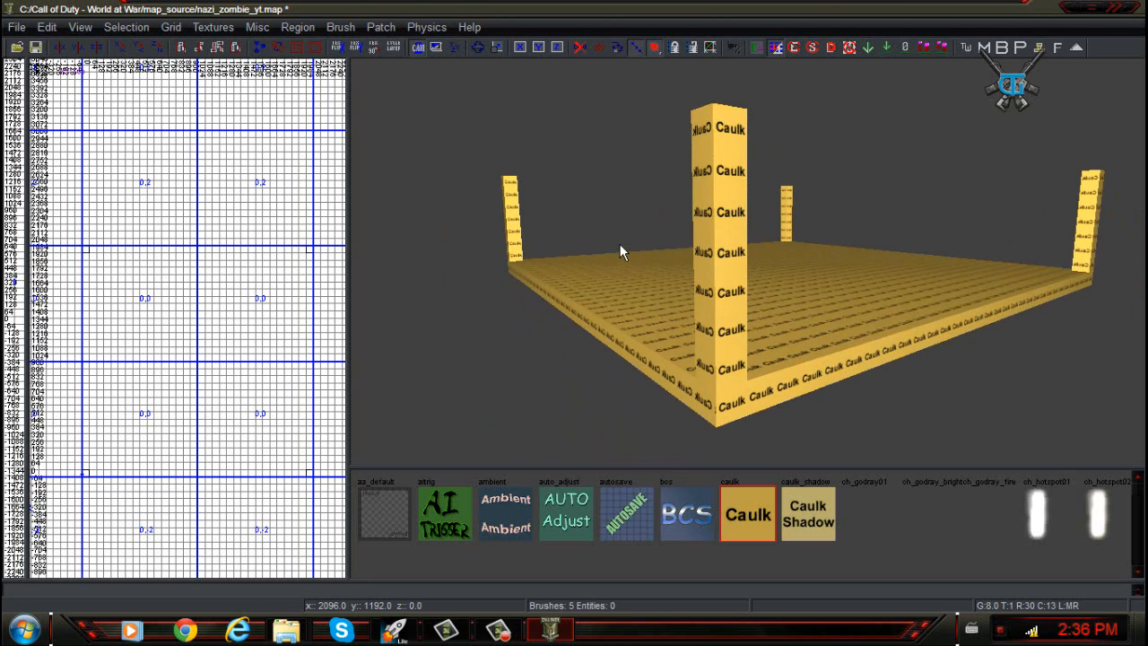
right_drag(645, 212, 644, 190)
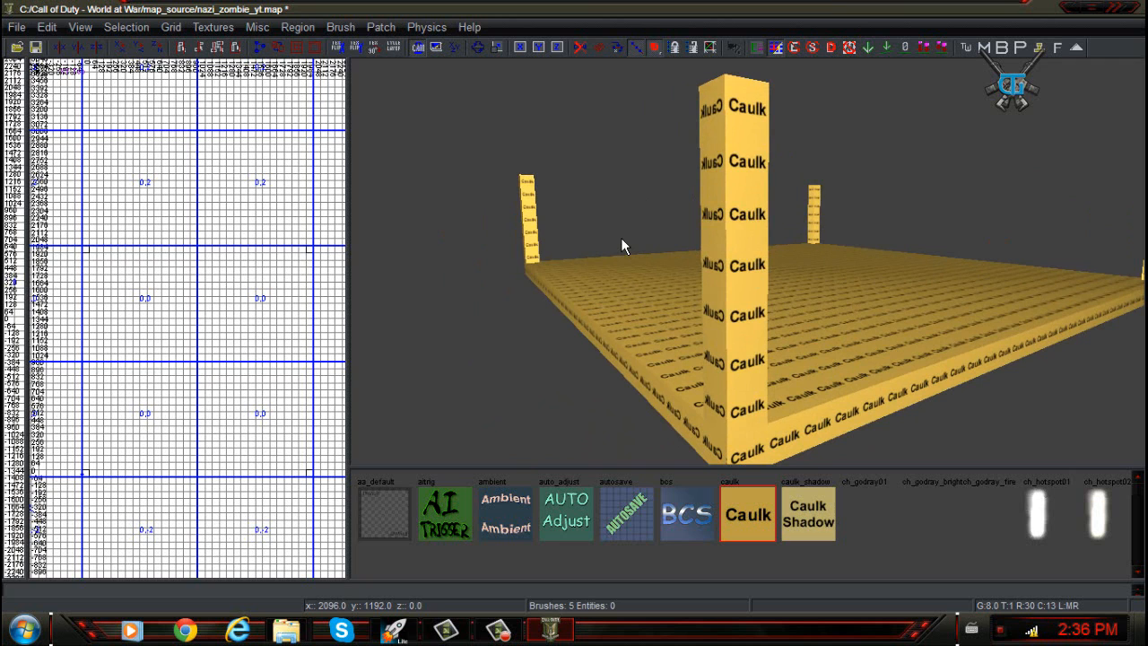
right_drag(621, 239, 655, 205)
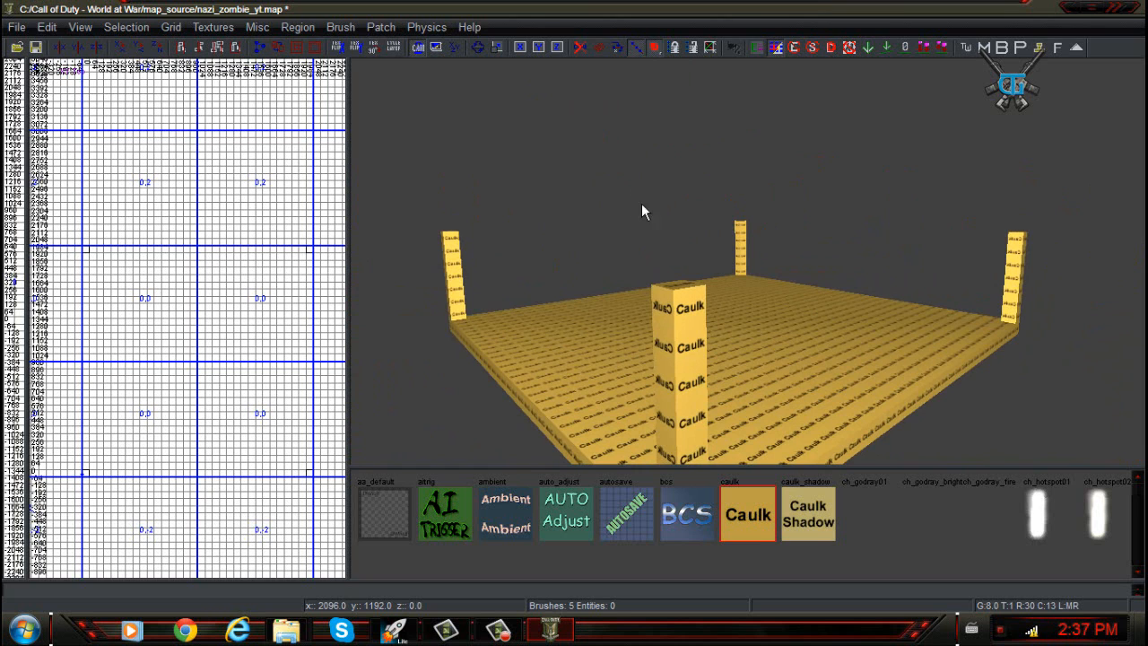
right_drag(643, 213, 646, 148)
Draw a 64 by 64 caulk brush over the origin pillar and reshape it into a block on top, from Z 512 to Z 576.
scroll(215, 413, down, 3)
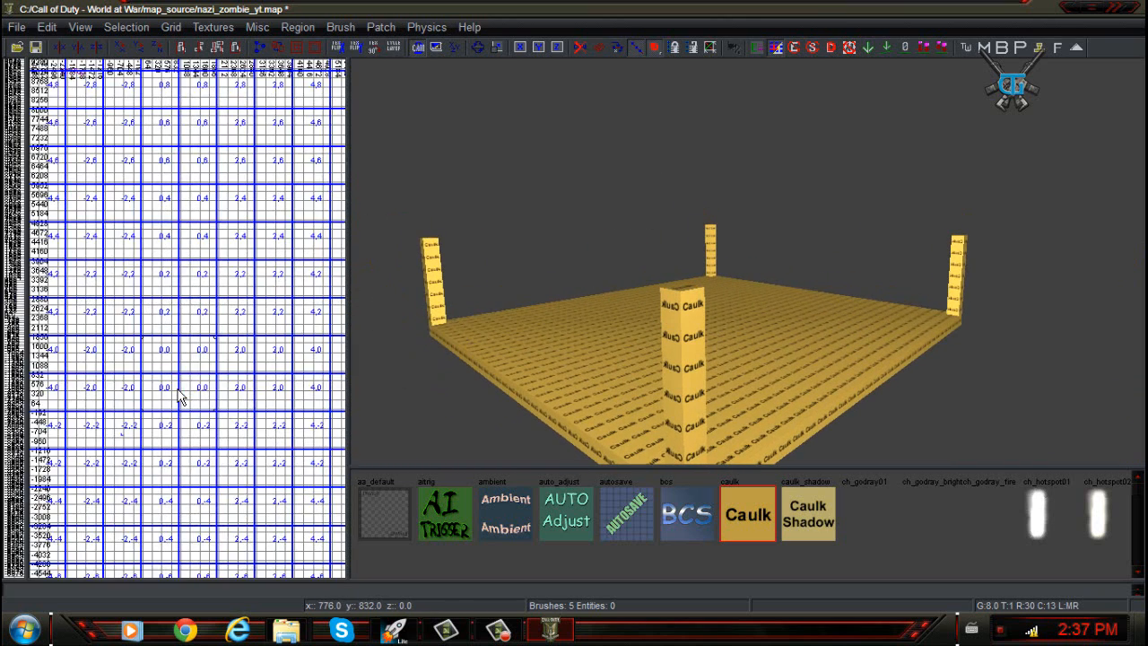
scroll(180, 368, up, 2)
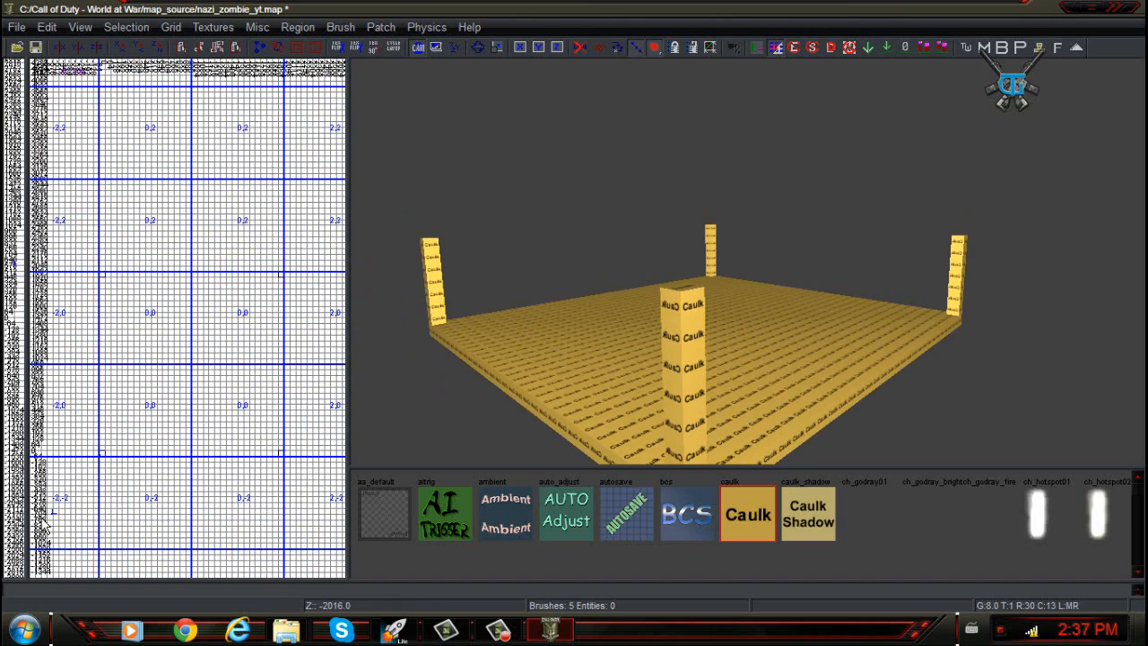
scroll(102, 457, up, 5)
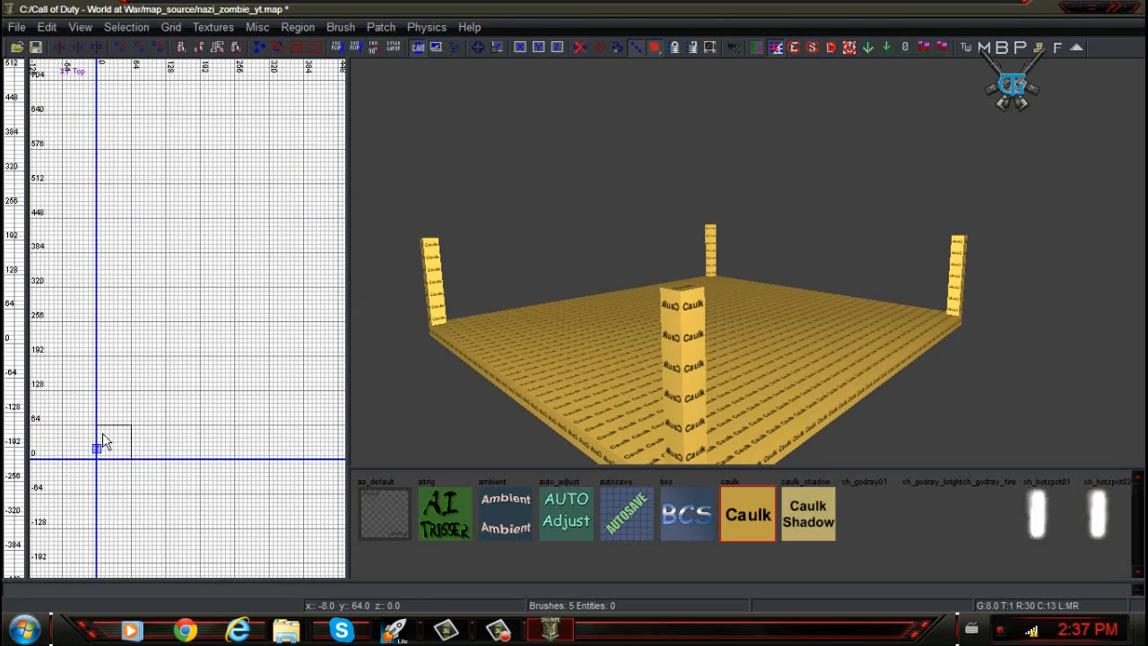
drag(103, 433, 141, 469)
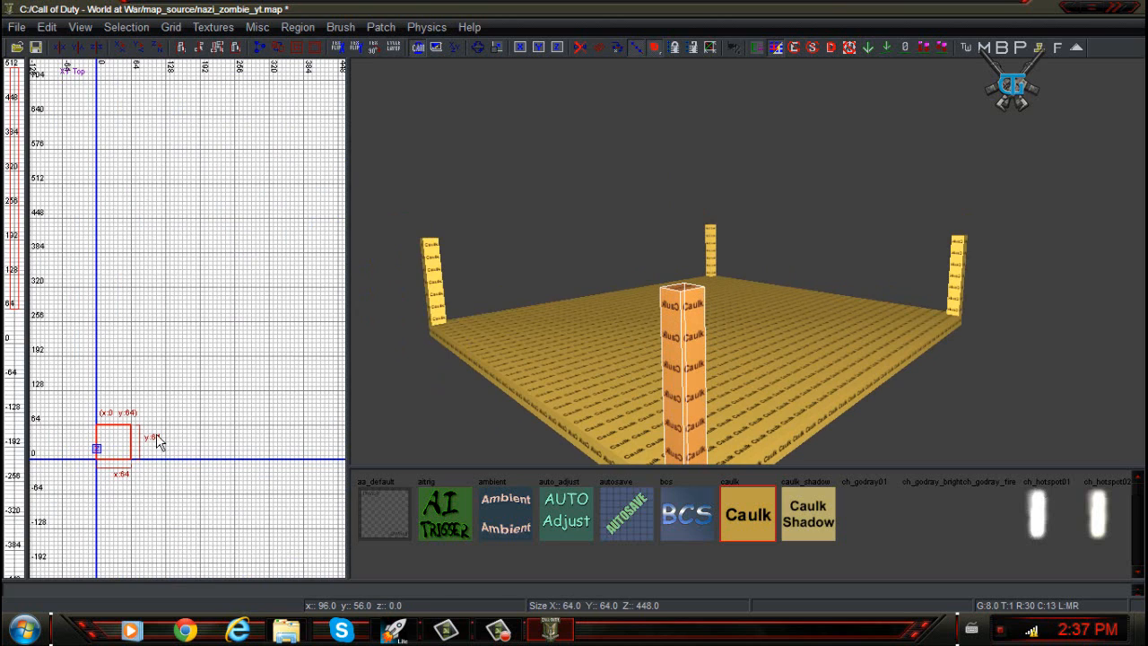
key(ctrl+Tab)
mouse_move(190, 439)
mouse_down()
mouse_move(215, 226)
mouse_move(197, 251)
mouse_move(197, 171)
mouse_move(201, 181)
mouse_up()
scroll(125, 312, down, 3)
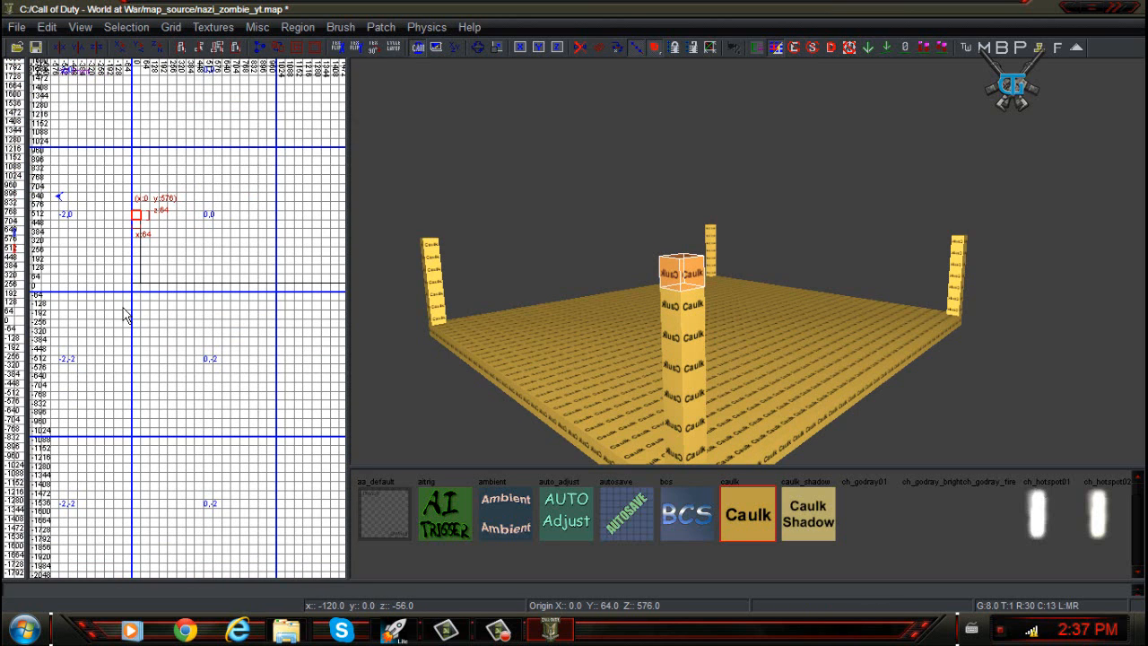
Stretch the block in the XY top view to 2048 by 2048, forming a roof over all four pillars, and deselect it.
key(ctrl+Tab)
key(ctrl+Tab)
scroll(118, 415, down, 5)
scroll(193, 397, up, 1)
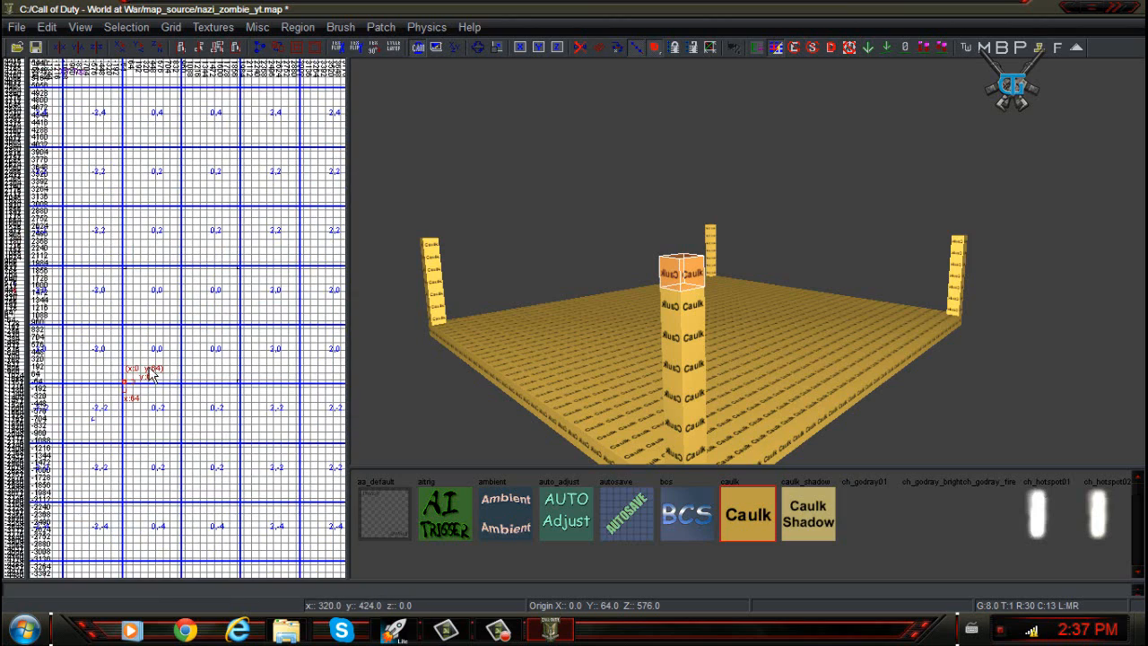
scroll(145, 393, up, 2)
mouse_move(117, 389)
mouse_down()
mouse_move(262, 177)
mouse_move(314, 205)
mouse_up()
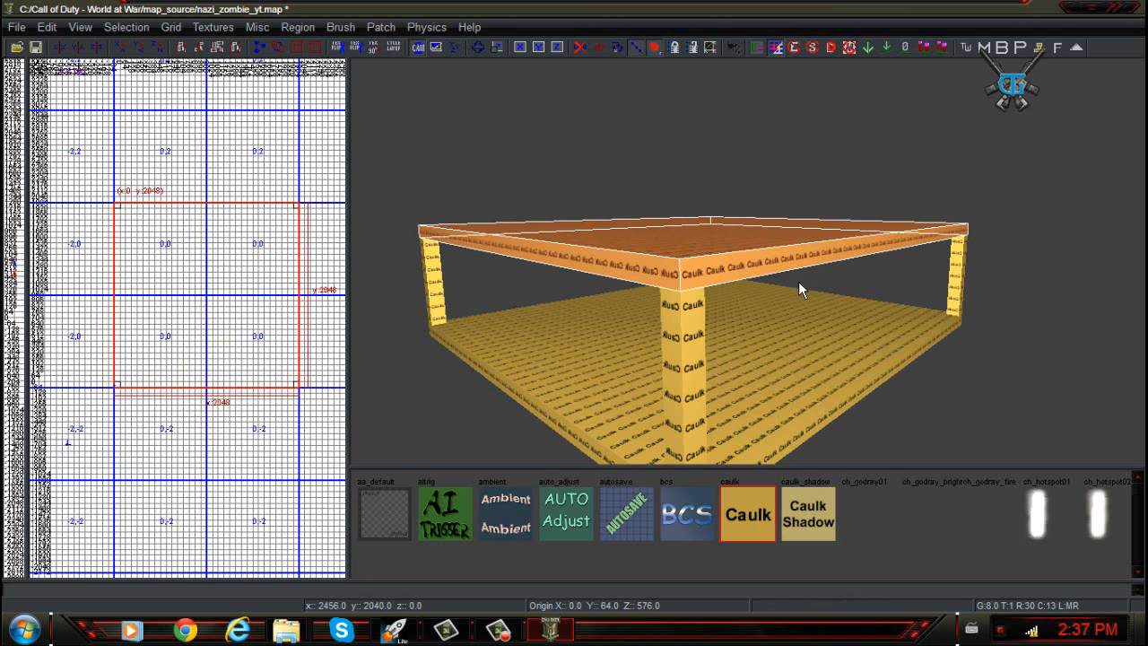
key(Escape)
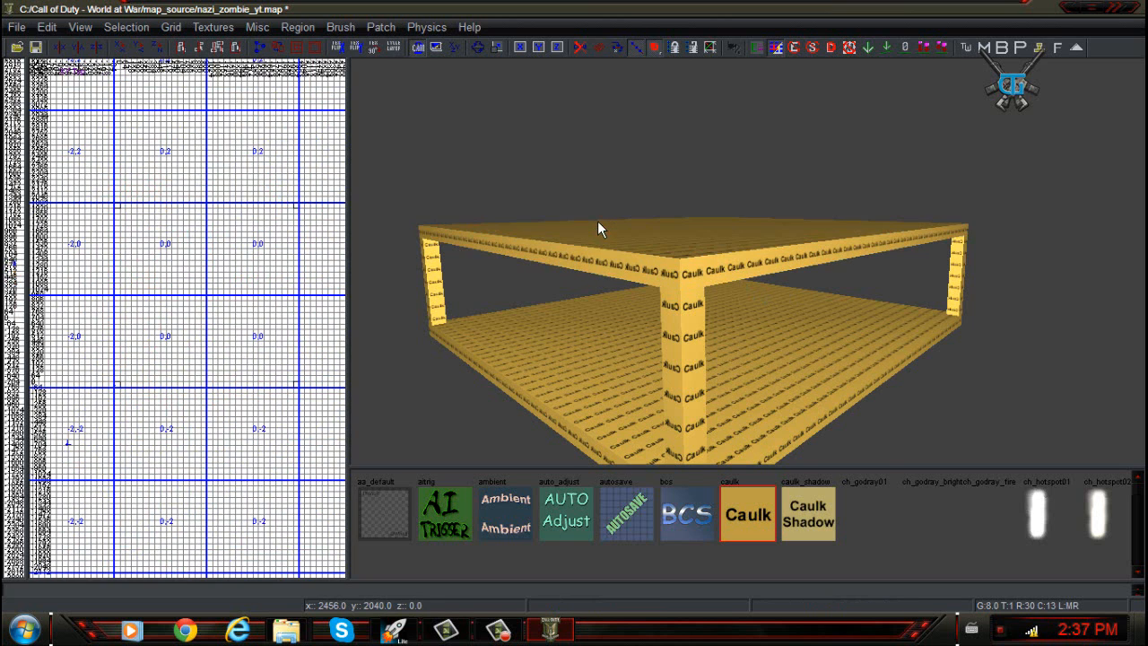
From inside the room, stretch the origin pillar along X to 1984 units, forming a wall up to the next pillar, and deselect it.
mouse_move(597, 229)
right_down()
mouse_move(548, 235)
mouse_move(627, 224)
mouse_move(574, 215)
right_up()
right_drag(790, 342, 839, 184)
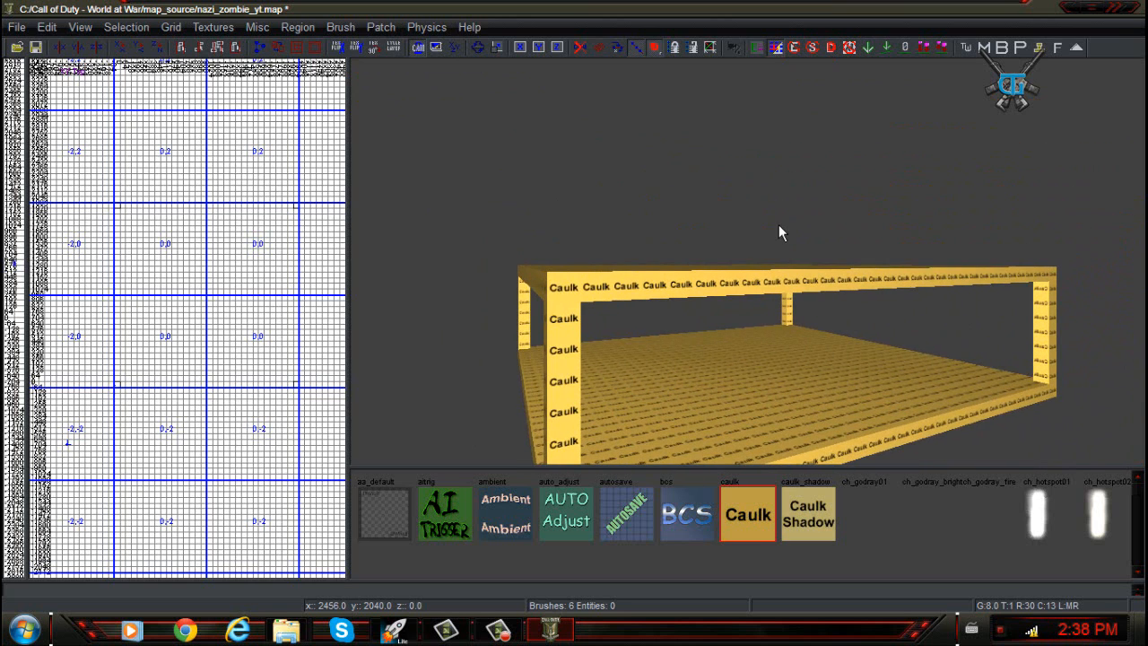
right_drag(779, 231, 708, 270)
scroll(131, 410, down, 3)
scroll(134, 415, up, 3)
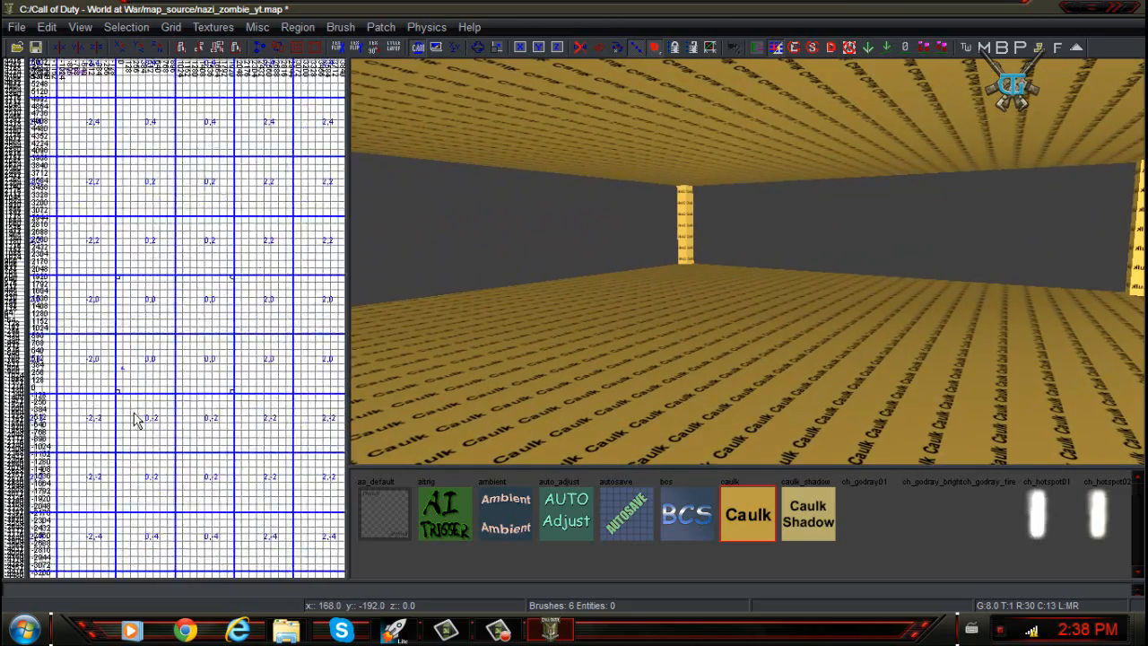
right_drag(628, 256, 741, 243)
shift+click(1132, 325)
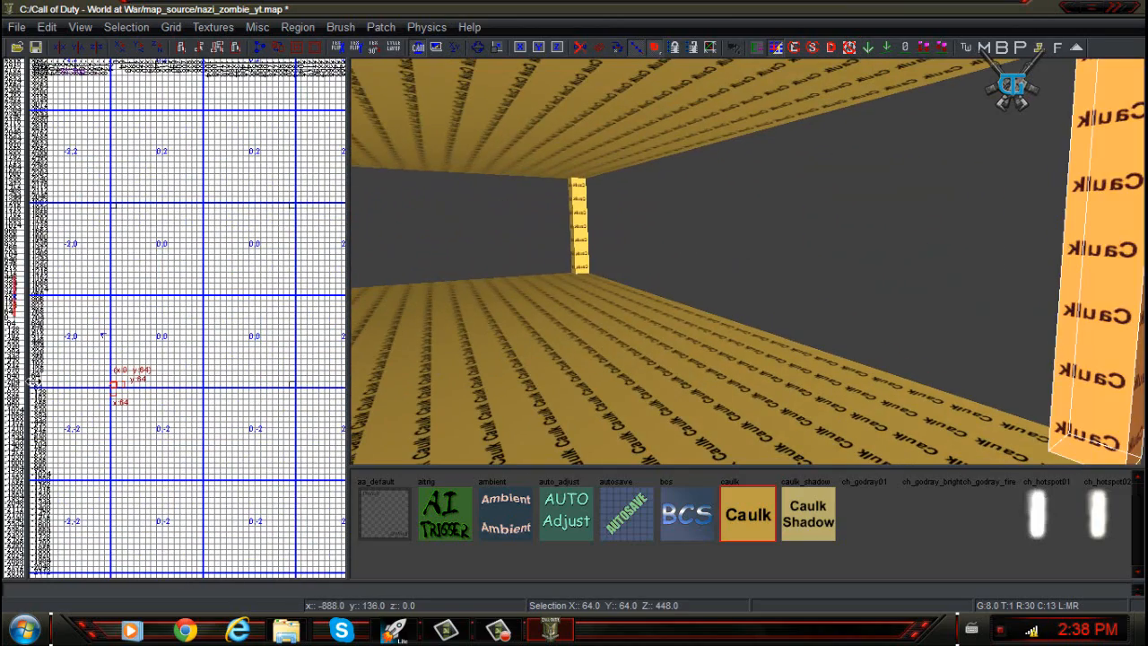
drag(143, 401, 323, 400)
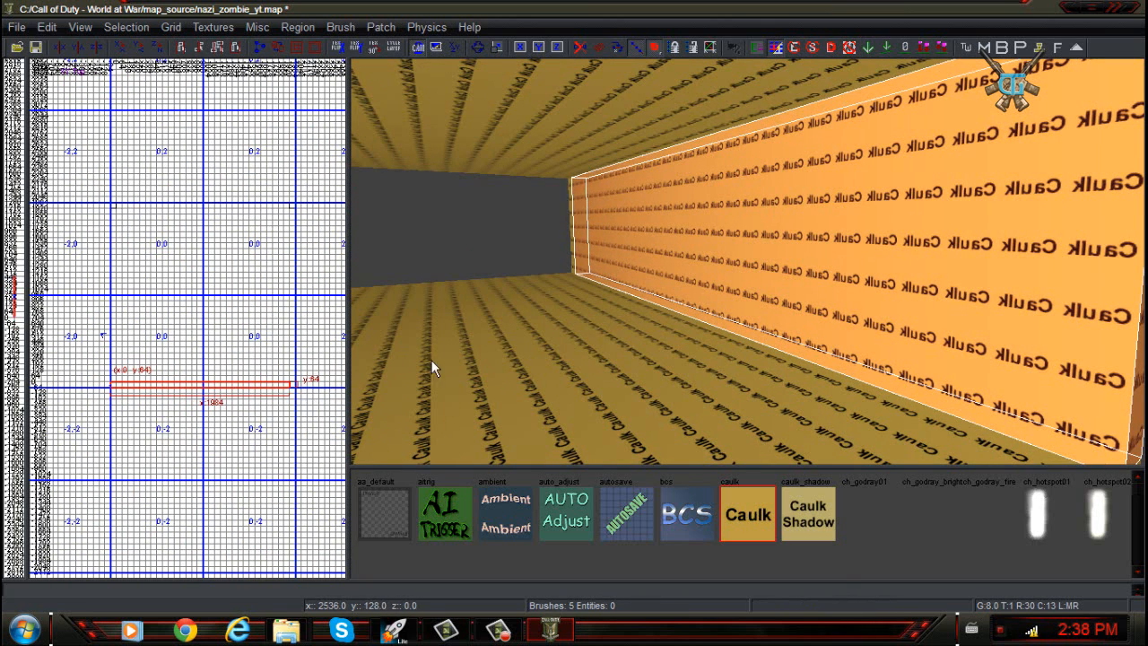
key(Escape)
Stretch the pillar at X 1984, Y 64 along Y to form a second wall reaching the next corner pillar, and deselect it.
shift+click(582, 254)
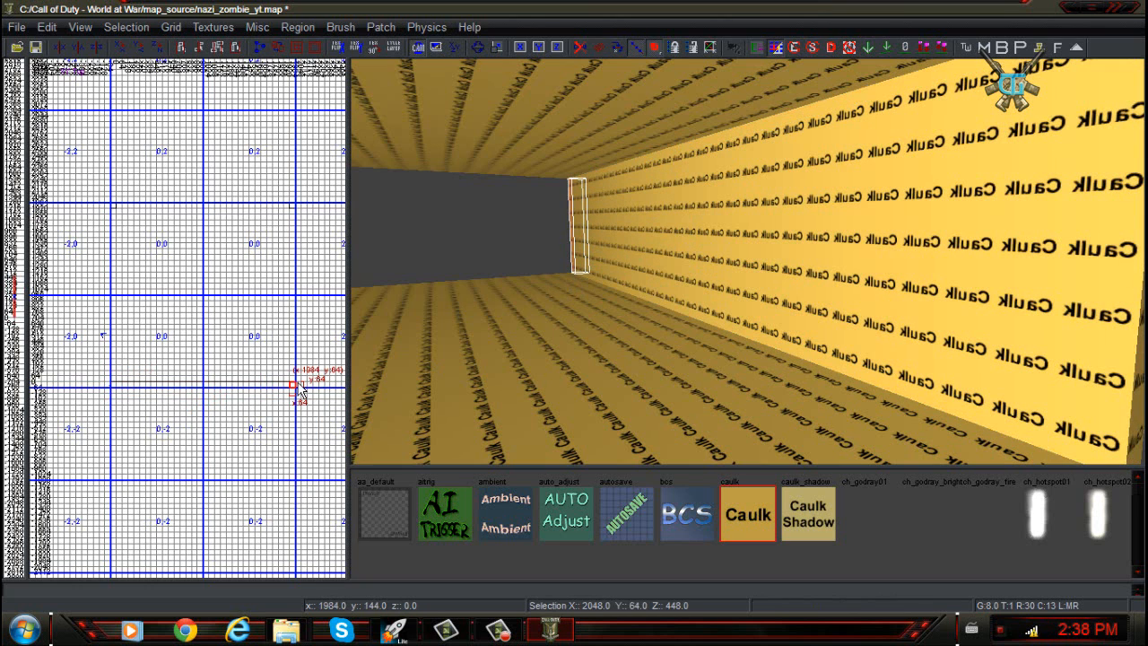
mouse_move(301, 388)
mouse_down()
mouse_move(301, 185)
mouse_move(301, 206)
mouse_up()
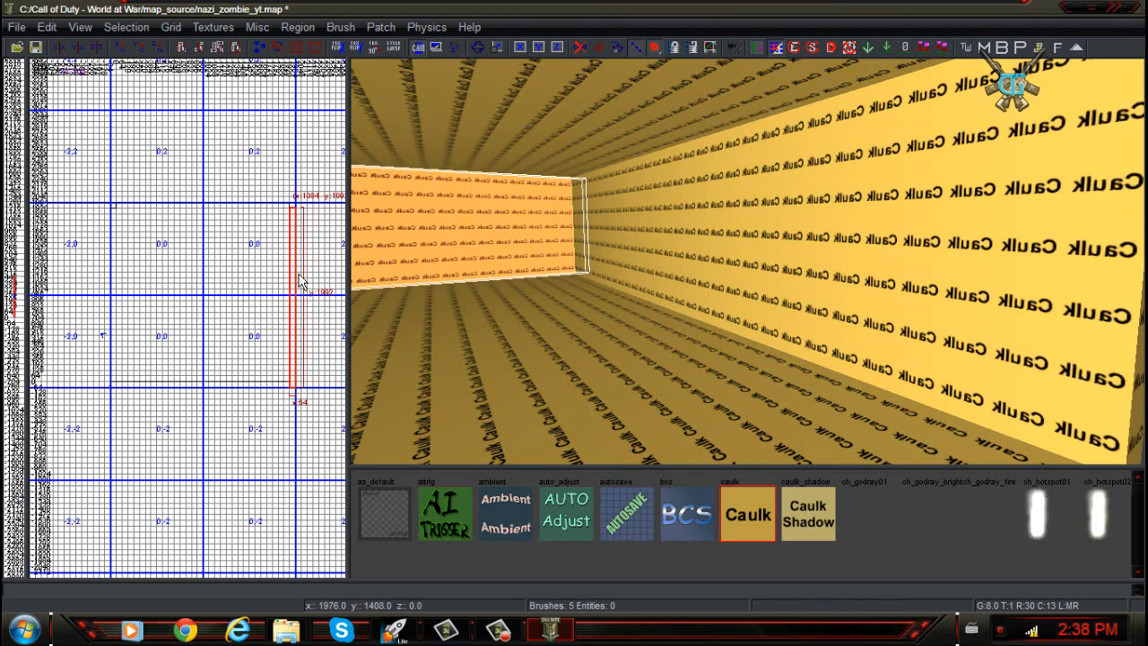
key(Escape)
Stretch the corner pillar at X 1984, Y 2048 along X to about 2000 units as the third wall and deselect it.
right_drag(497, 318, 548, 301)
shift+click(704, 253)
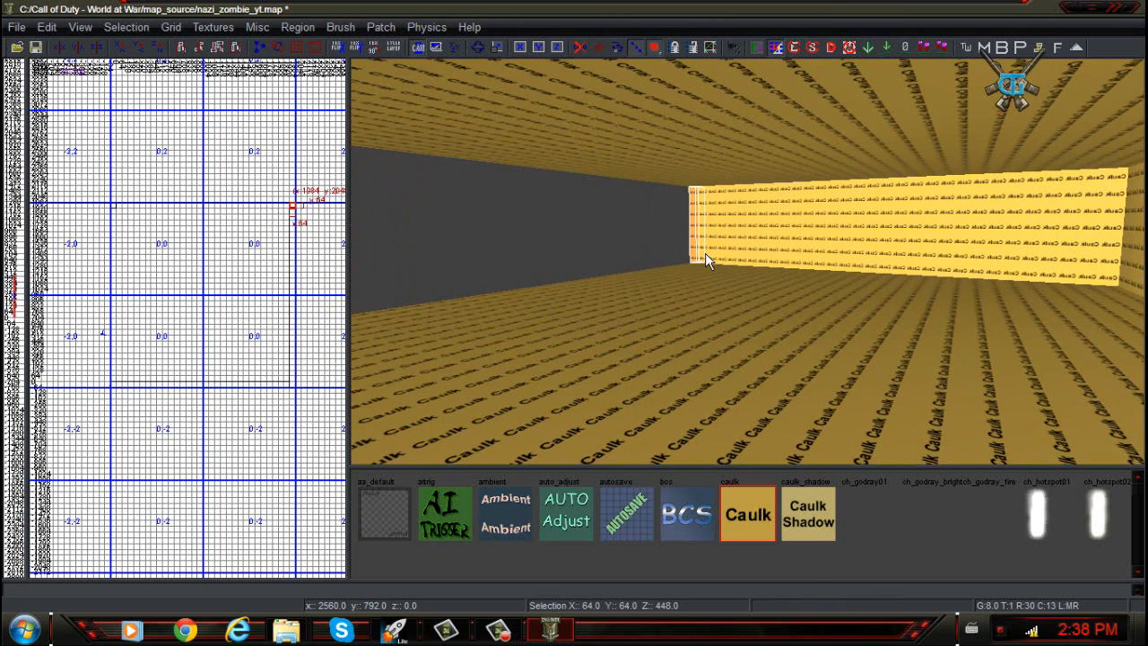
drag(276, 225, 105, 234)
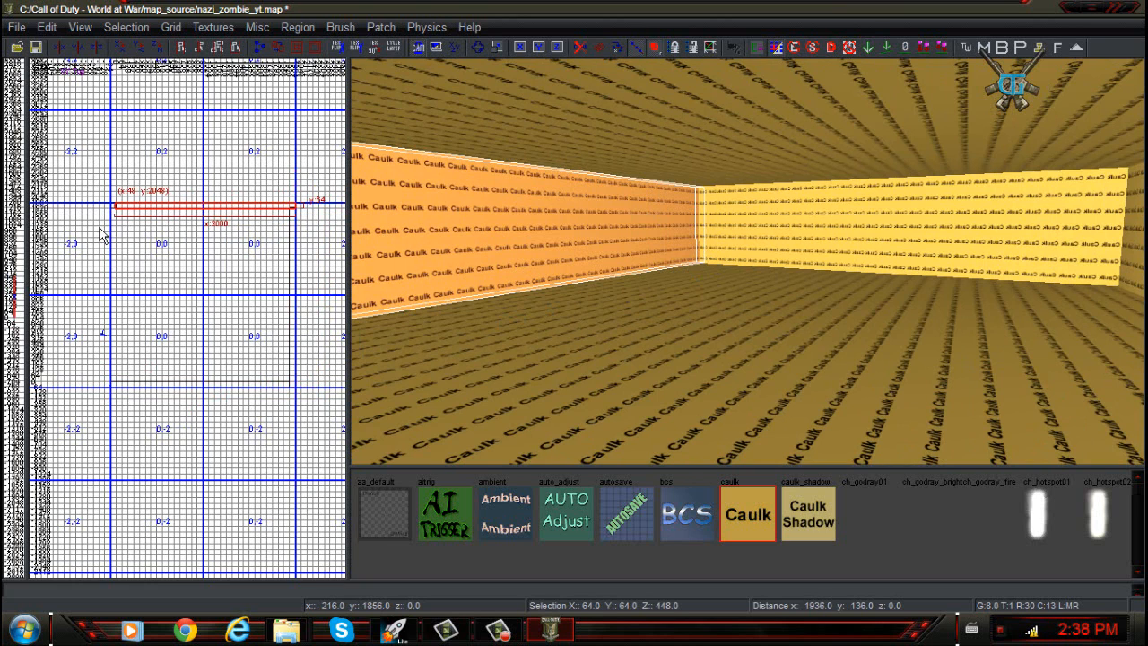
key(Escape)
Stretch the remaining corner pillar along Y to 1984 units as the fourth wall, closing the room, and deselect it.
mouse_move(538, 269)
right_down()
mouse_move(395, 269)
mouse_move(574, 278)
mouse_move(422, 179)
mouse_move(502, 233)
mouse_move(636, 206)
right_up()
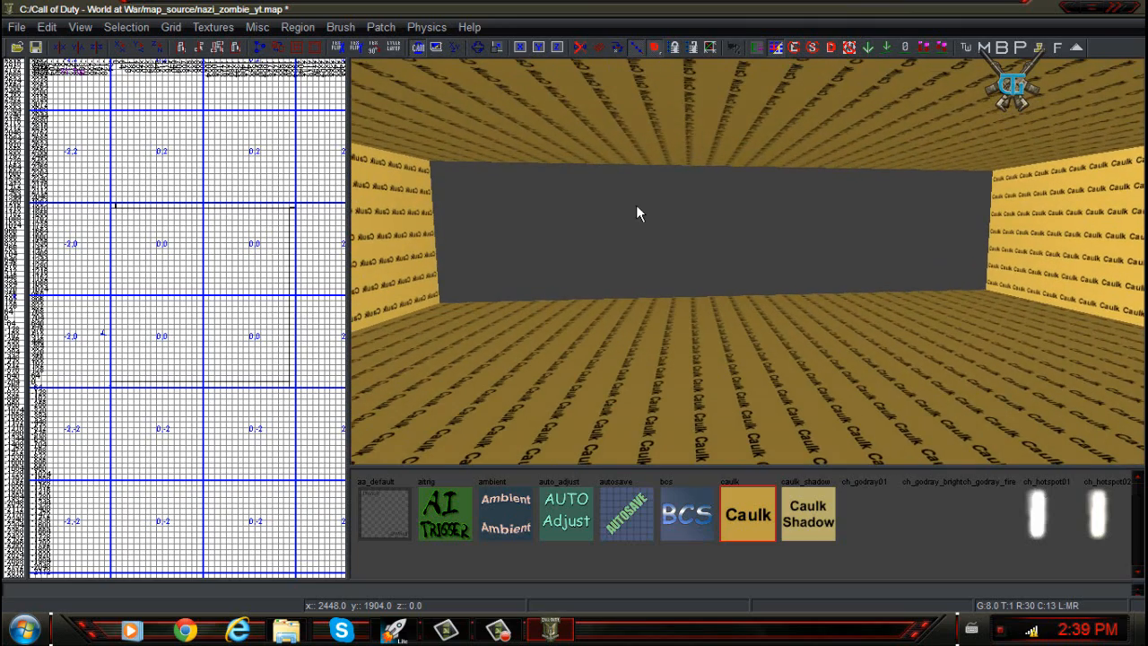
shift+click(1004, 246)
mouse_move(116, 225)
mouse_down()
mouse_move(129, 249)
mouse_move(107, 400)
mouse_up()
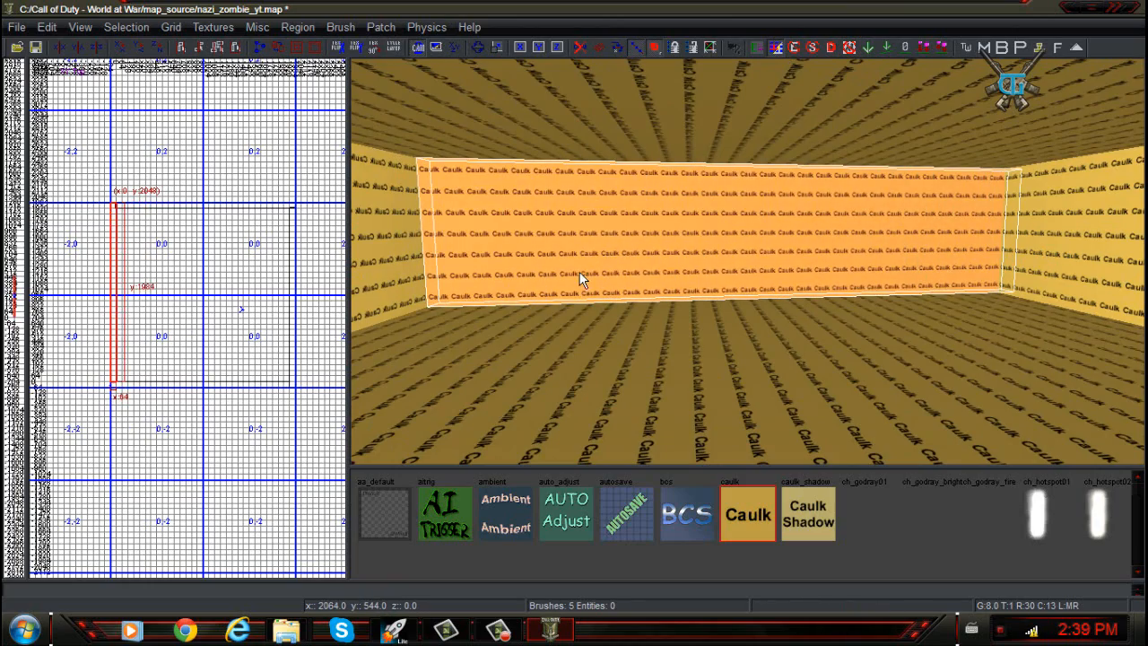
key(Escape)
Look around inside the caulk room to check its walls, corners, floor and roof, and check its outline in the top view.
mouse_move(584, 279)
right_down()
mouse_move(789, 279)
mouse_move(466, 279)
mouse_move(790, 279)
mouse_move(628, 269)
mouse_move(567, 284)
mouse_move(593, 260)
mouse_move(583, 244)
right_up()
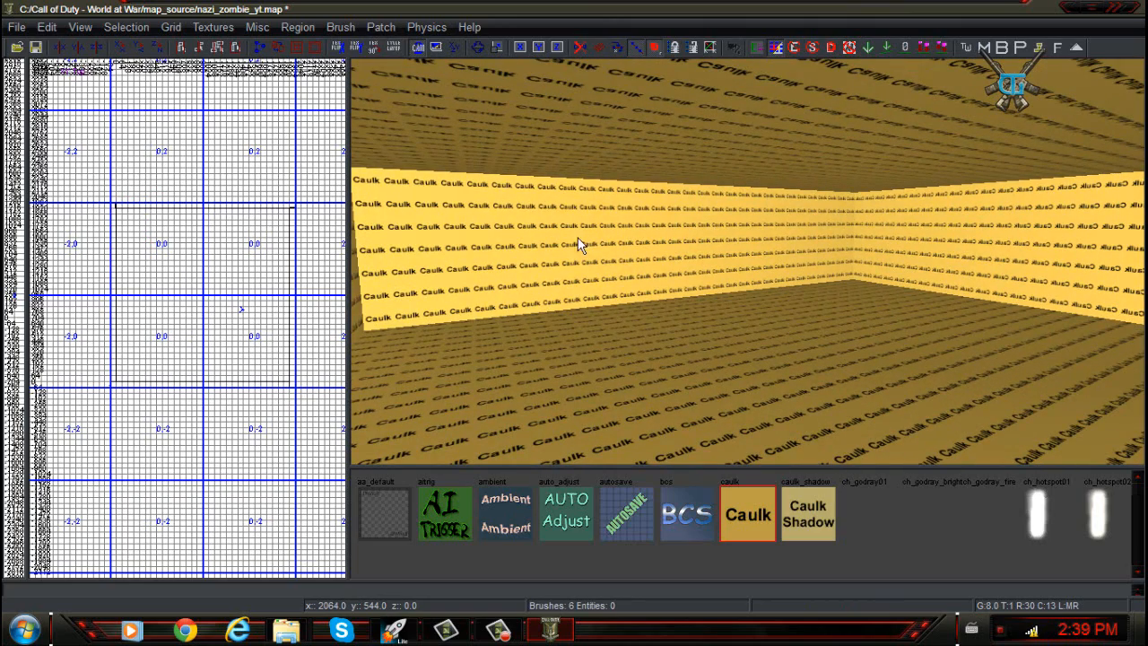
click(498, 632)
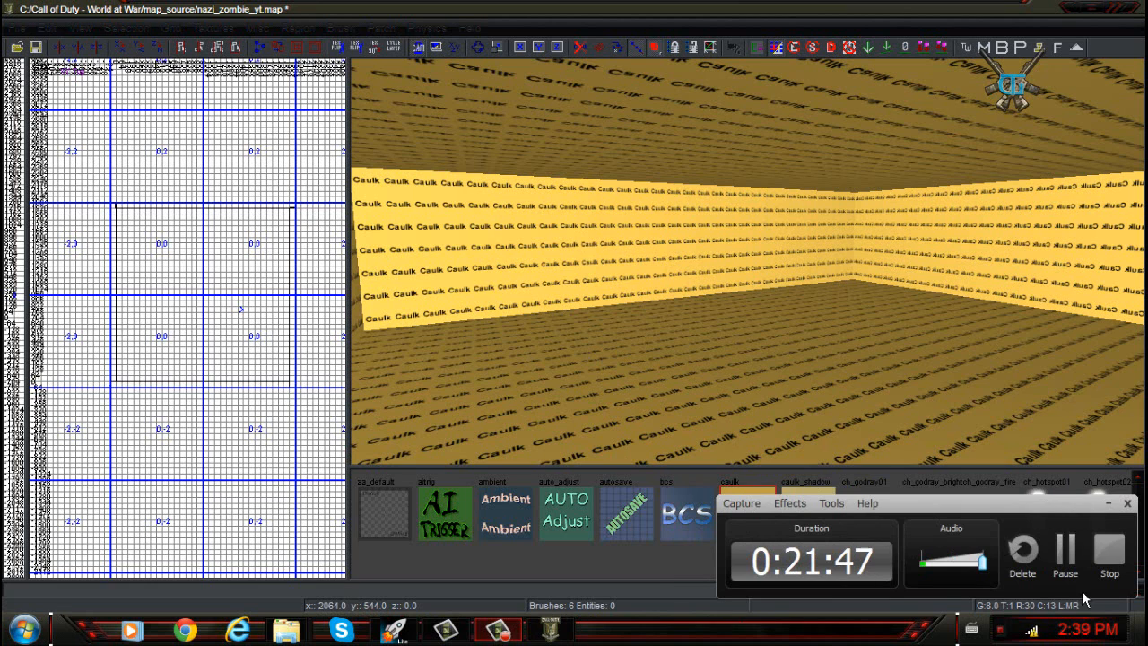
click(1110, 504)
right_drag(871, 401, 878, 396)
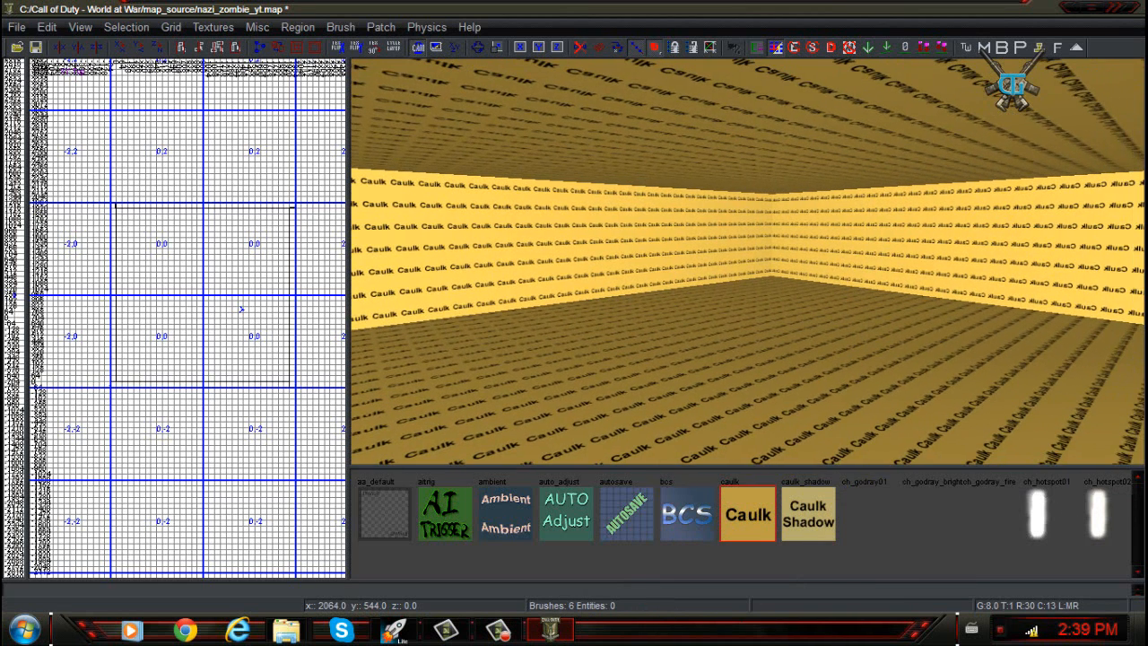
right_drag(748, 224, 753, 216)
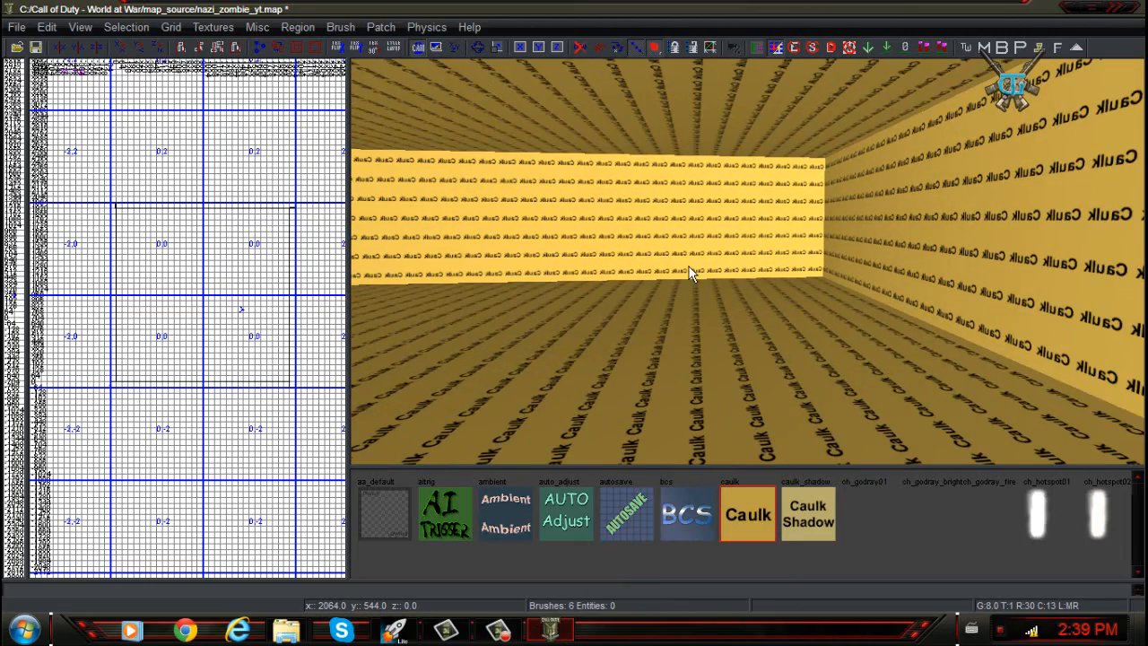
right_drag(690, 274, 671, 248)
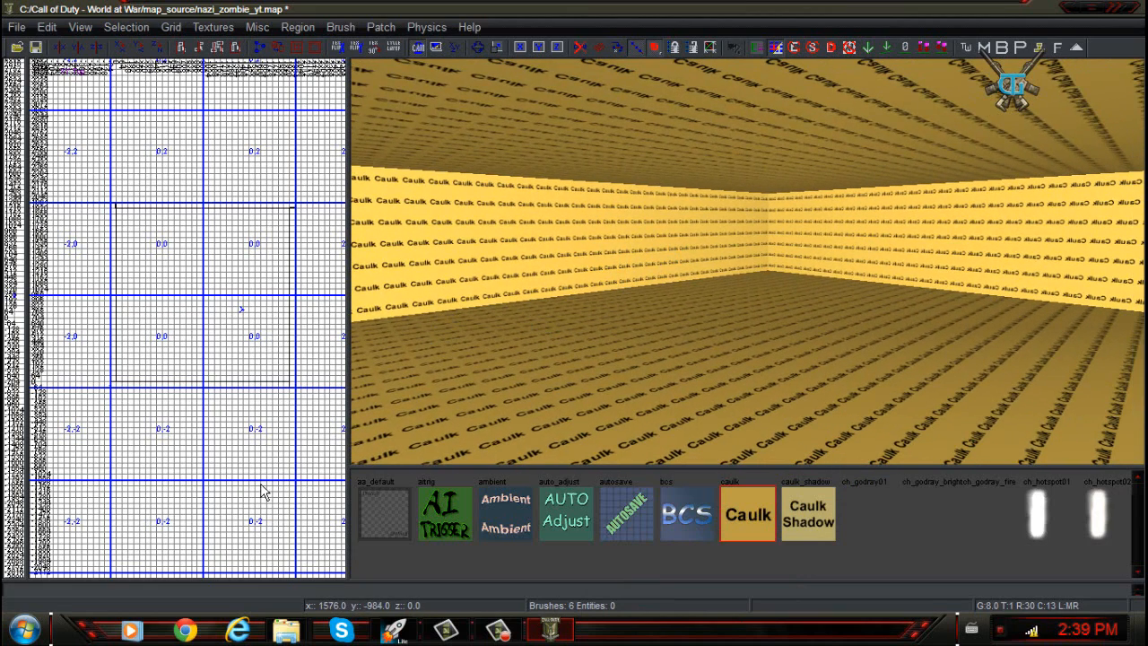
scroll(193, 535, down, 1)
scroll(211, 332, up, 2)
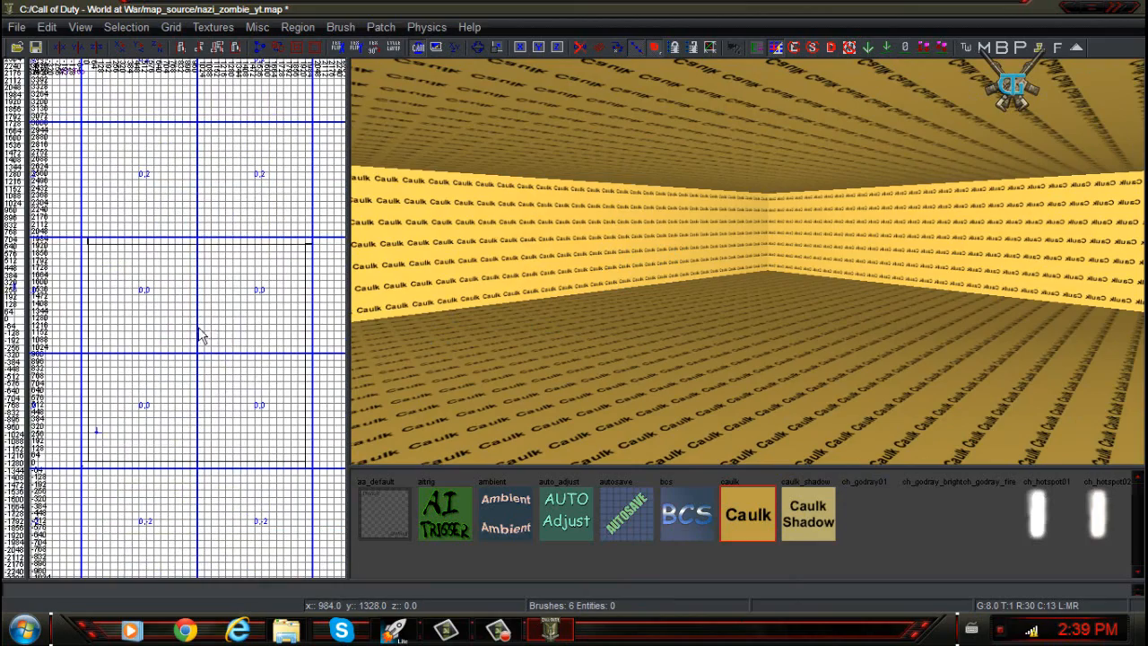
right_drag(680, 306, 381, 231)
ctrl+right_drag(683, 315, 677, 353)
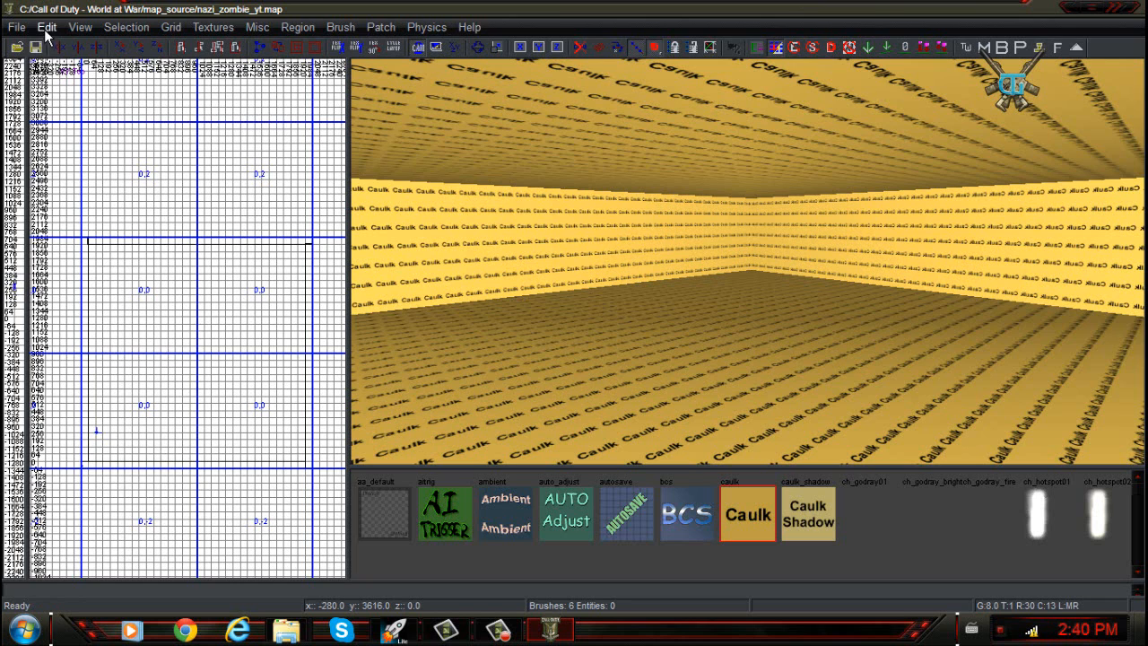
Open the nazi_zombie_tutorial map from the map_source folder.
click(20, 28)
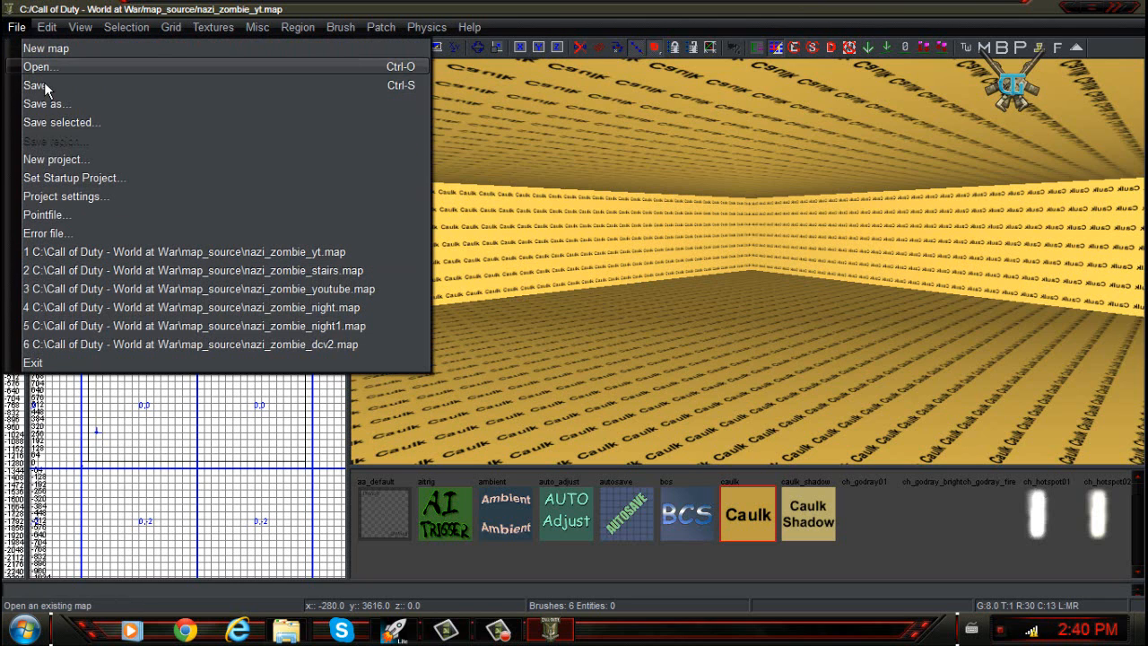
click(38, 66)
drag(308, 171, 313, 298)
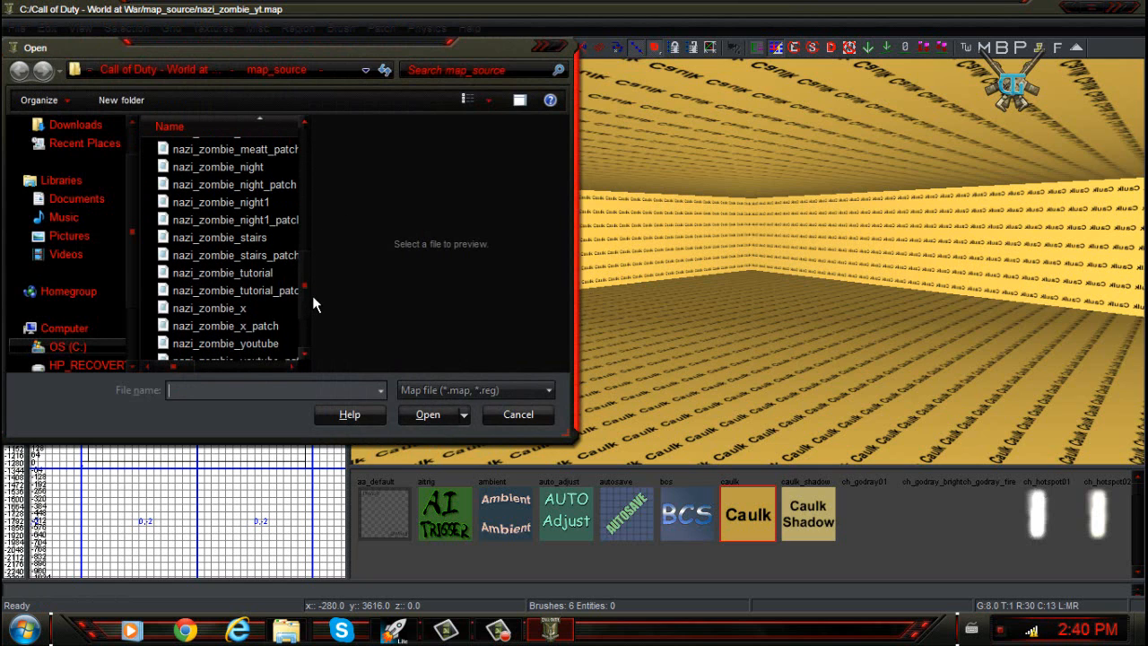
click(259, 279)
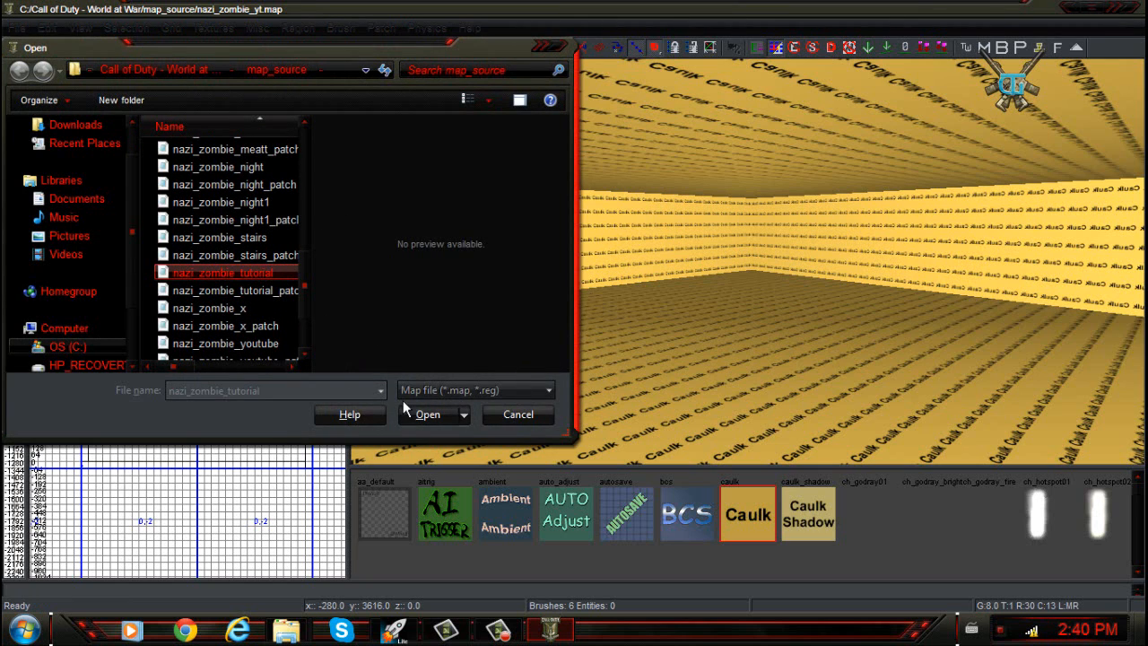
click(422, 416)
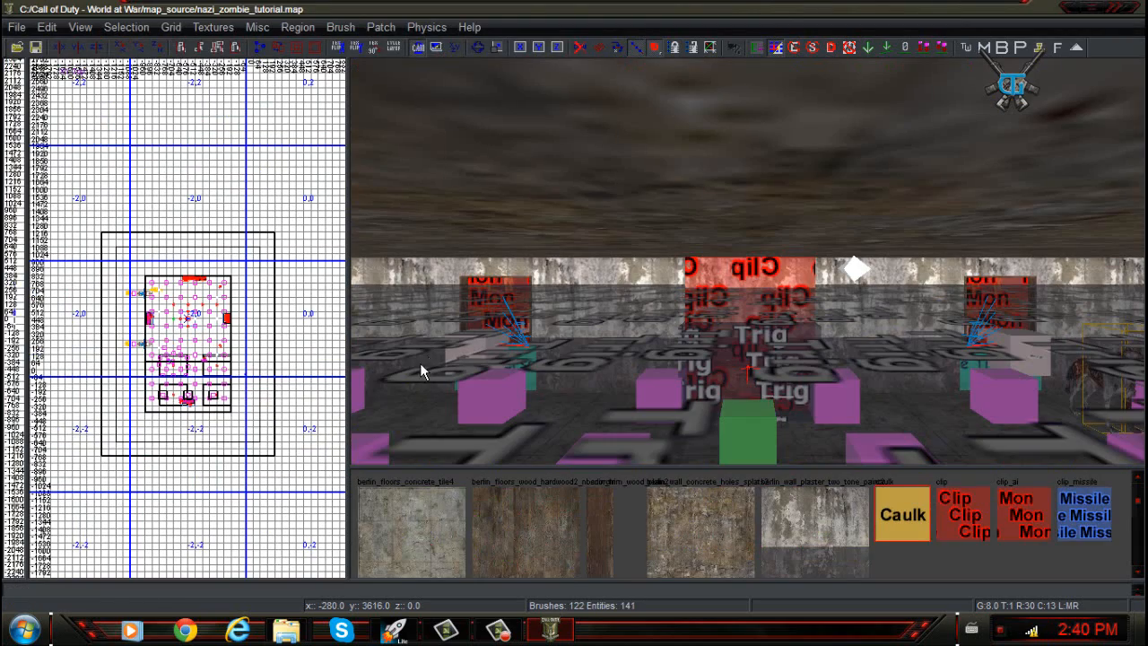
Examine the tutorial map's room and its entities in the camera view and the XY top view.
mouse_move(440, 288)
right_down()
mouse_move(440, 269)
mouse_move(439, 323)
mouse_move(503, 359)
mouse_move(556, 341)
mouse_move(556, 261)
mouse_move(484, 269)
mouse_move(466, 260)
mouse_move(476, 242)
mouse_move(538, 216)
mouse_move(601, 260)
mouse_move(655, 265)
mouse_move(682, 225)
mouse_move(628, 233)
mouse_move(646, 269)
mouse_move(519, 192)
mouse_move(610, 184)
mouse_move(614, 160)
mouse_move(681, 166)
mouse_move(686, 188)
mouse_move(664, 144)
mouse_move(610, 157)
mouse_move(574, 206)
mouse_move(523, 241)
mouse_move(523, 202)
mouse_move(682, 233)
mouse_move(523, 234)
mouse_move(538, 225)
mouse_move(530, 237)
mouse_move(529, 179)
mouse_move(523, 233)
mouse_move(700, 234)
mouse_move(663, 233)
right_up()
key(z)
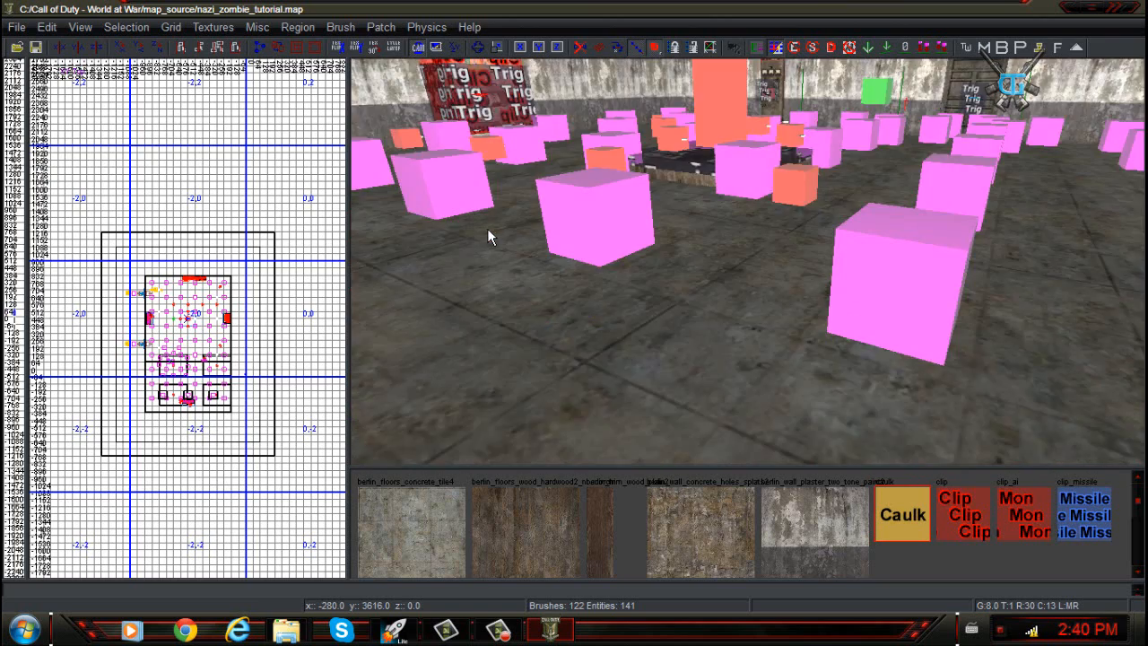
key(a)
right_drag(558, 271, 557, 240)
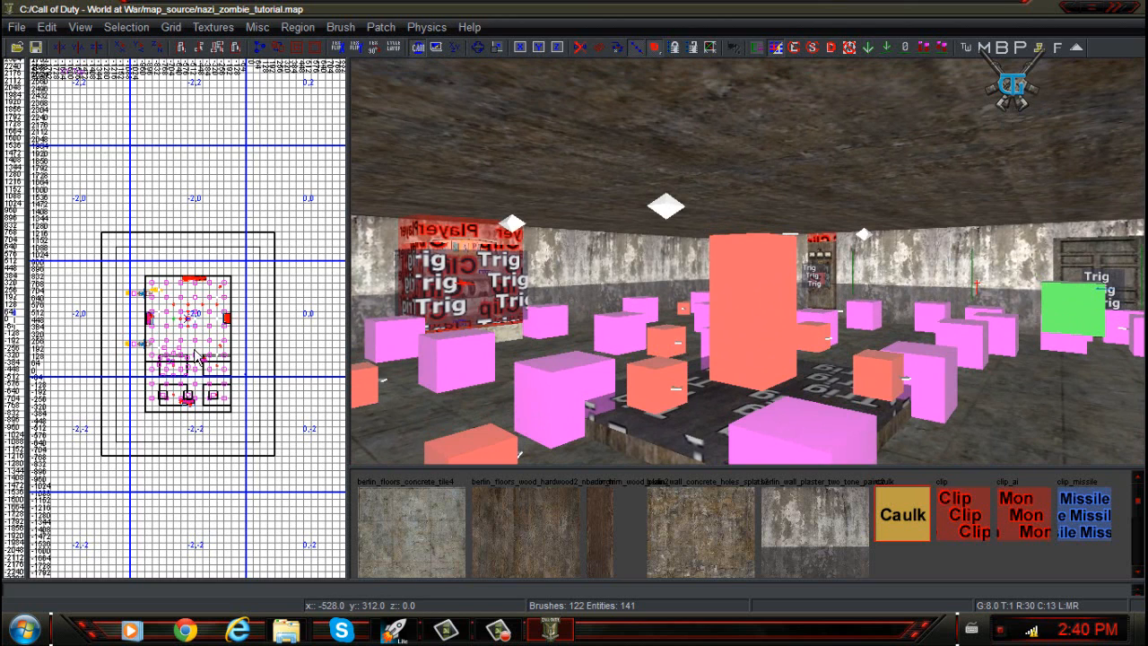
scroll(198, 355, up, 4)
right_drag(204, 344, 204, 303)
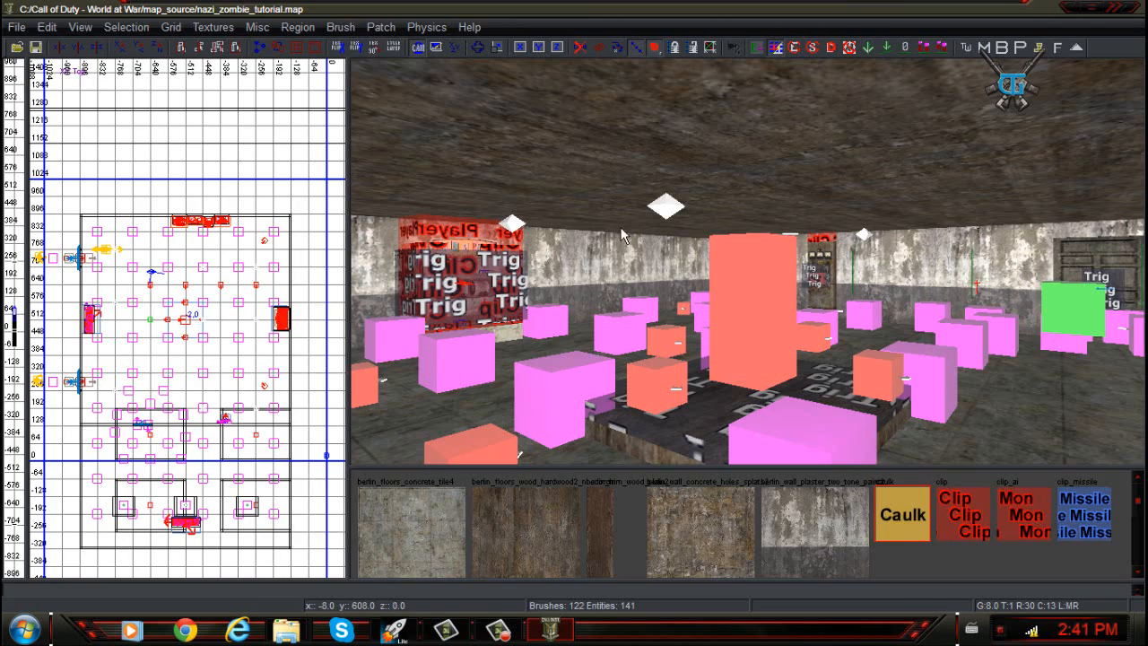
right_drag(675, 264, 688, 241)
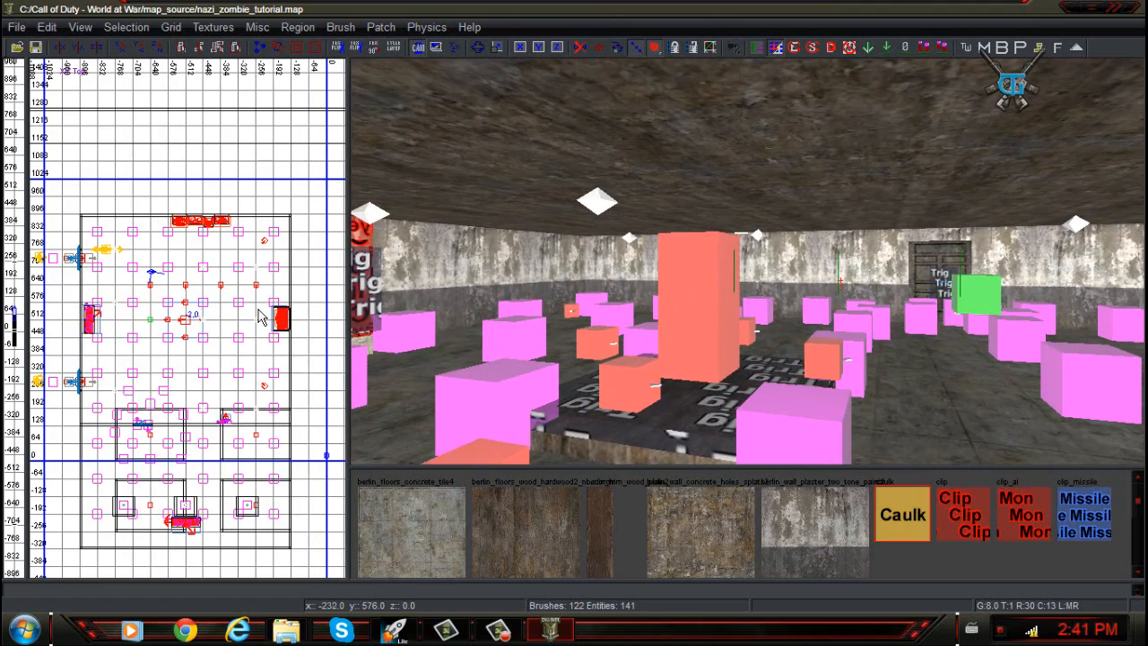
scroll(328, 329, up, 3)
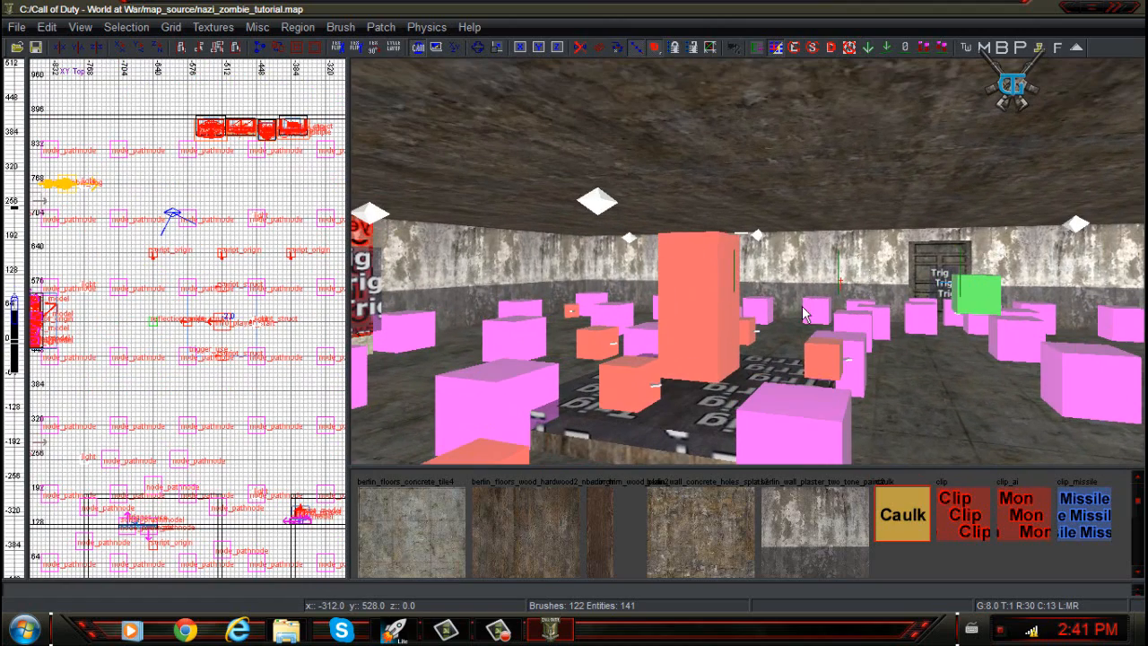
Select the tall red player start entity in the room's centre together with the four small script_struct entities around it.
right_drag(715, 358, 713, 363)
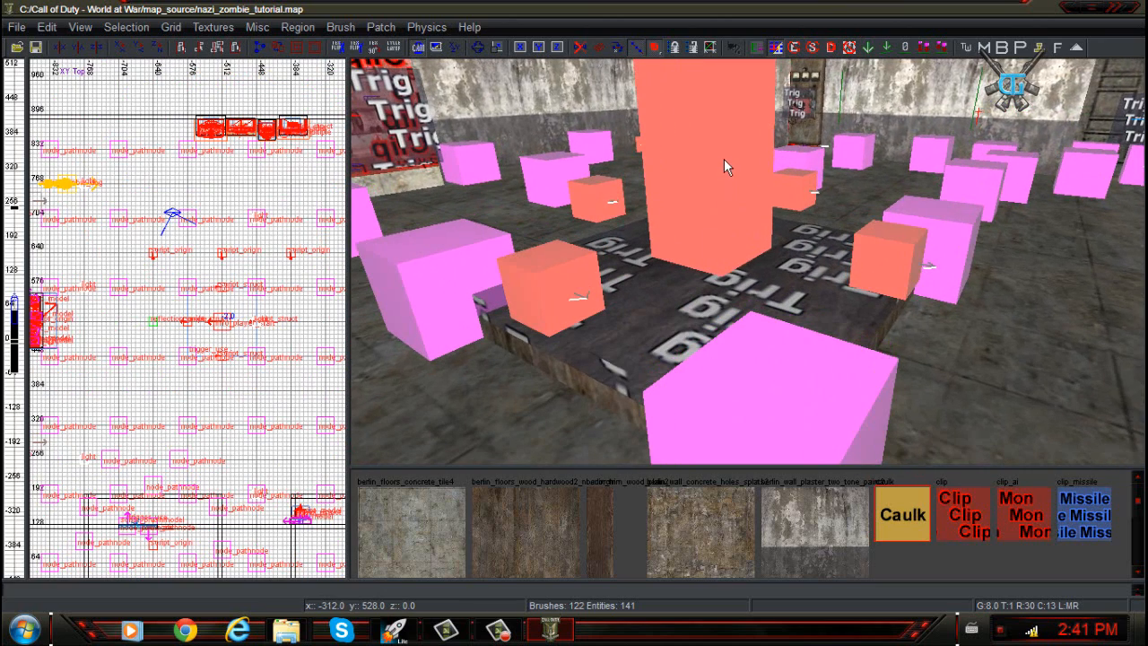
shift+click(709, 177)
right_drag(710, 172, 709, 170)
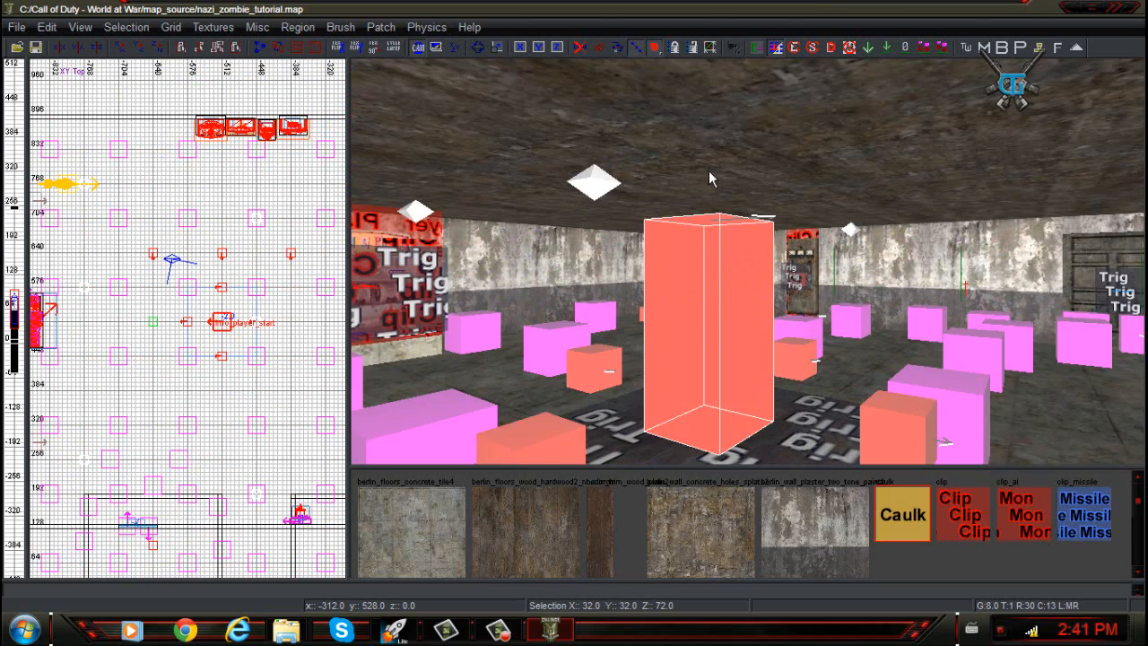
right_drag(675, 349, 664, 342)
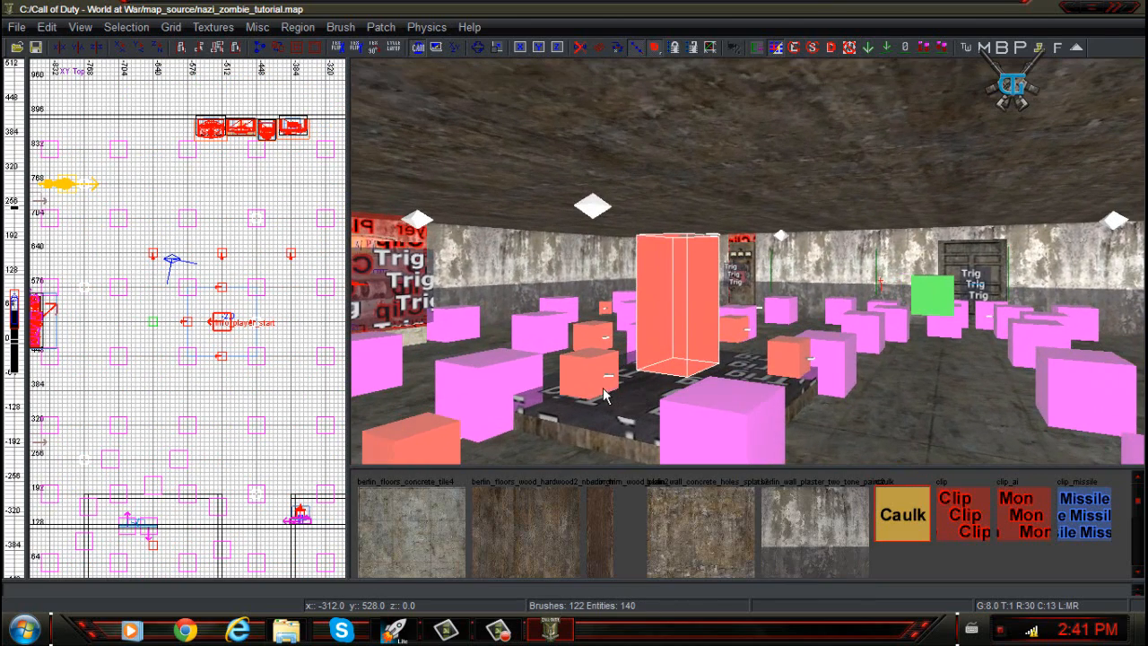
shift+click(601, 361)
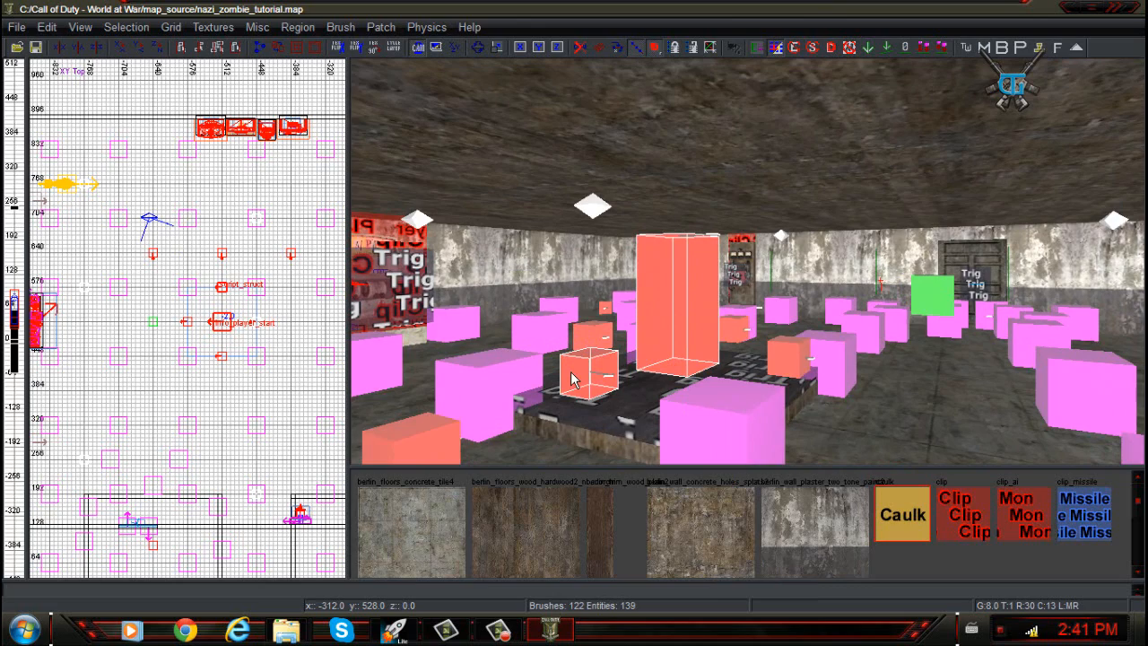
right_drag(723, 296, 723, 296)
key(space)
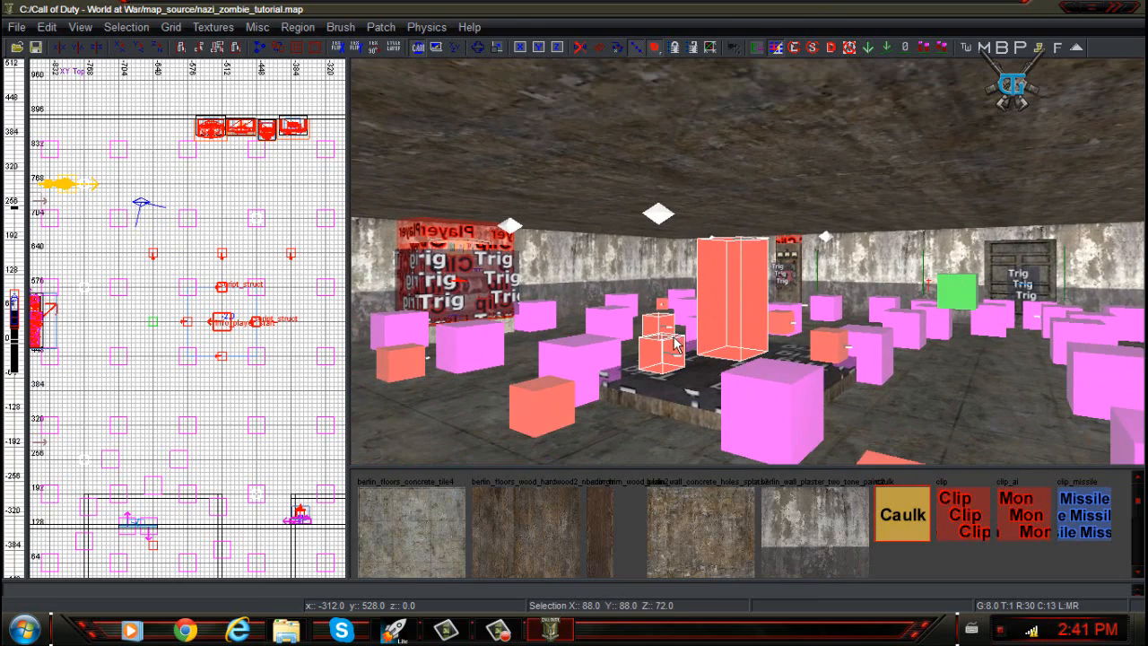
shift+click(785, 332)
shift+click(836, 354)
right_drag(798, 371, 794, 392)
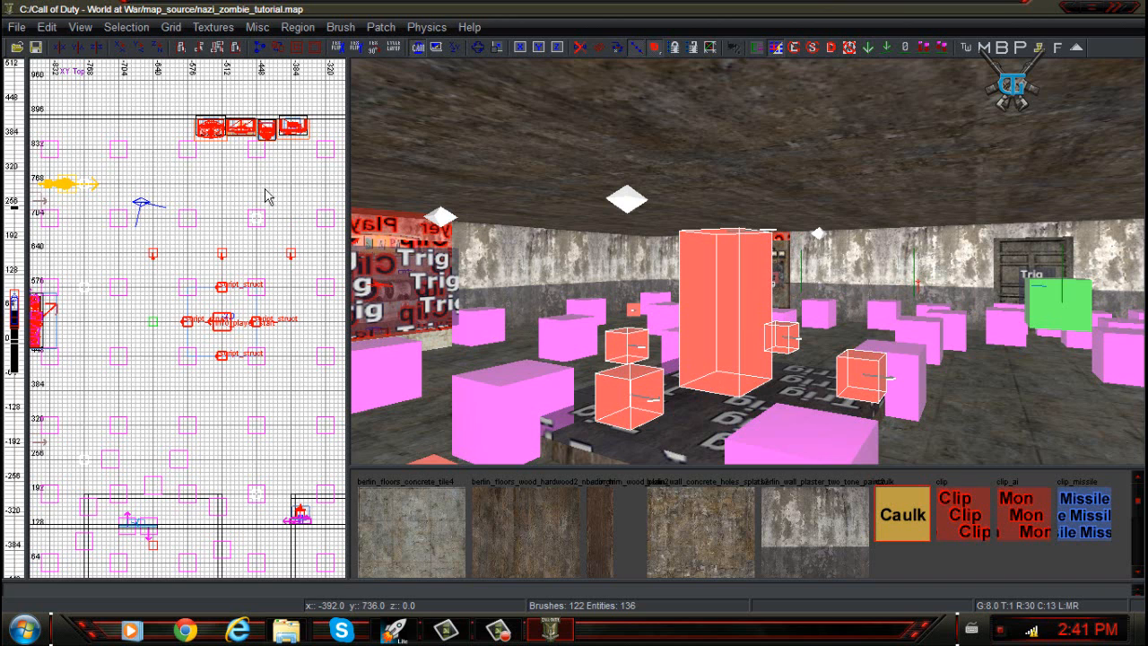
Reopen the recent nazi_zombie_yt map and carry the selected player start and script_struct entities over as a copy.
click(17, 27)
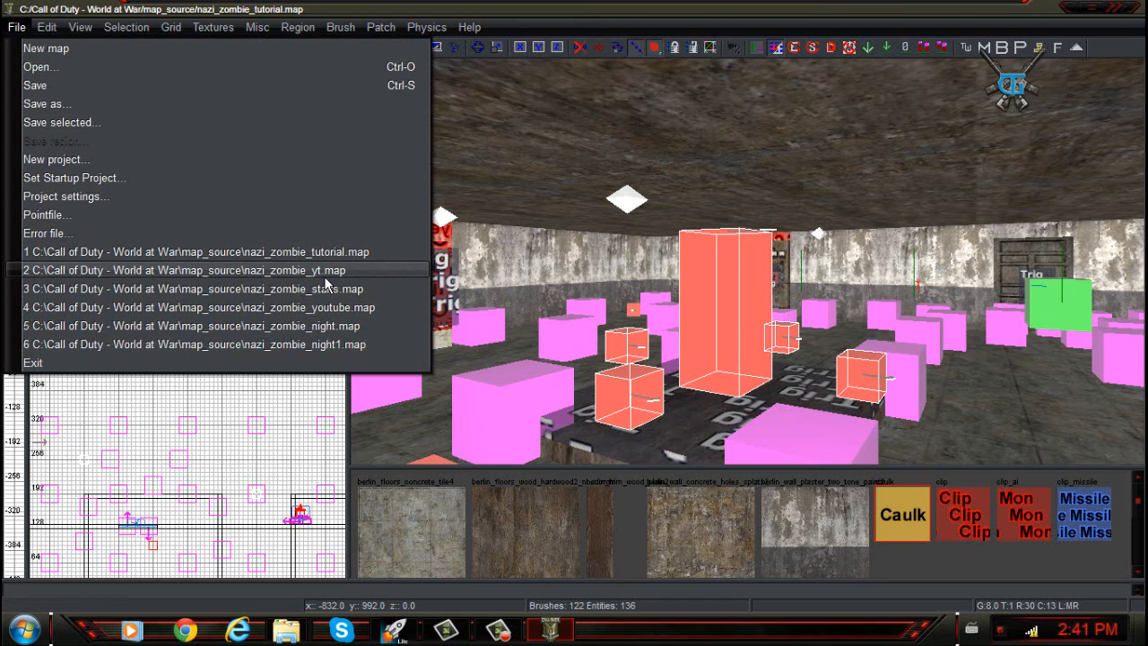
click(222, 276)
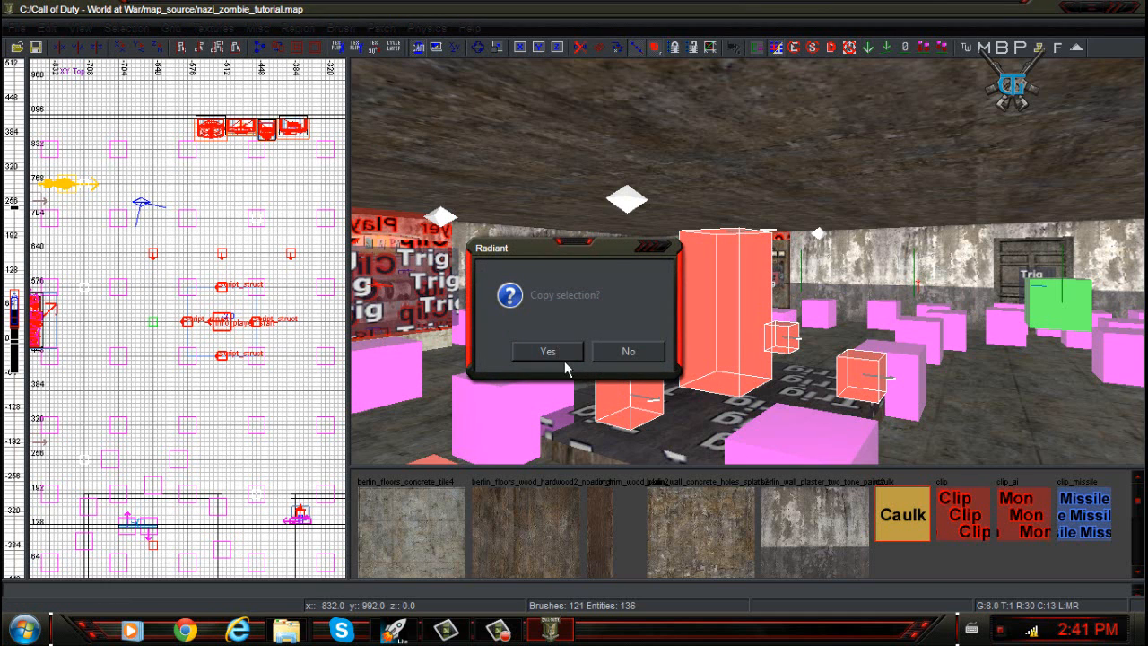
click(566, 360)
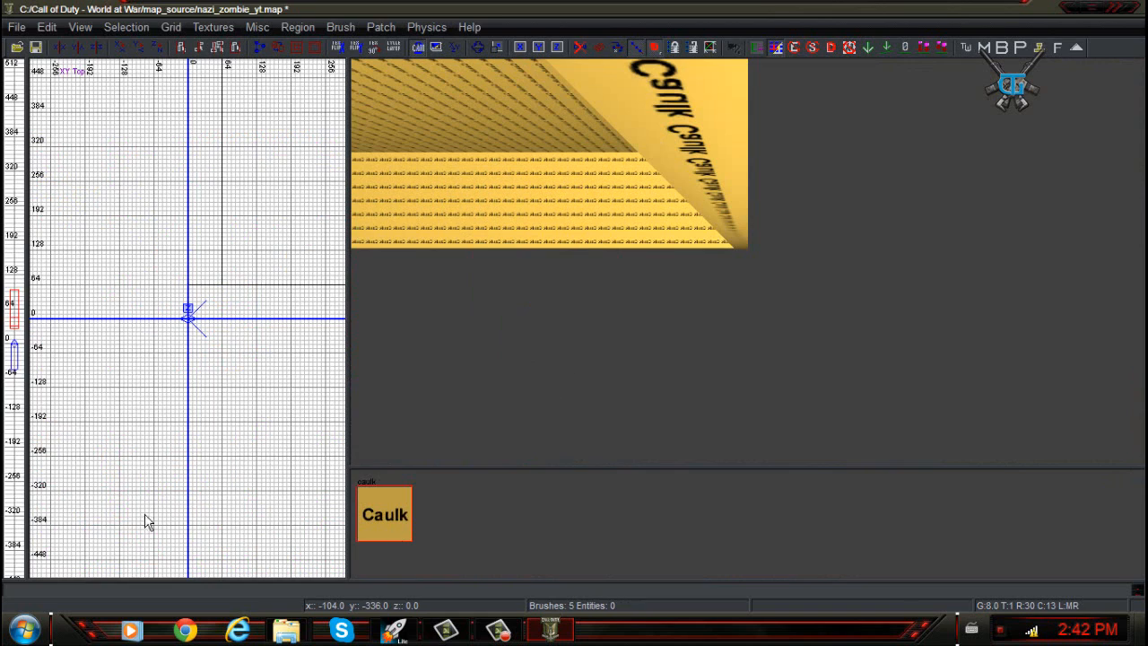
Move the copied entities from outside the caulk room to inside it in the XY top view.
scroll(139, 502, down, 6)
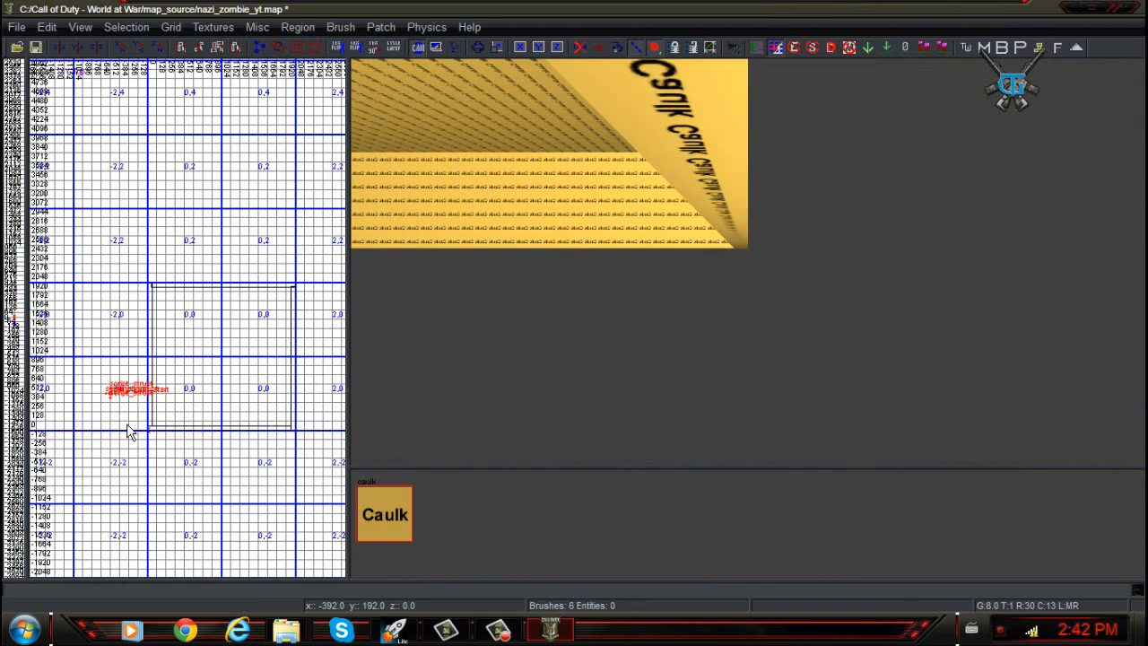
scroll(128, 419, up, 1)
right_drag(1000, 277, 1045, 282)
ctrl+right_drag(859, 280, 927, 184)
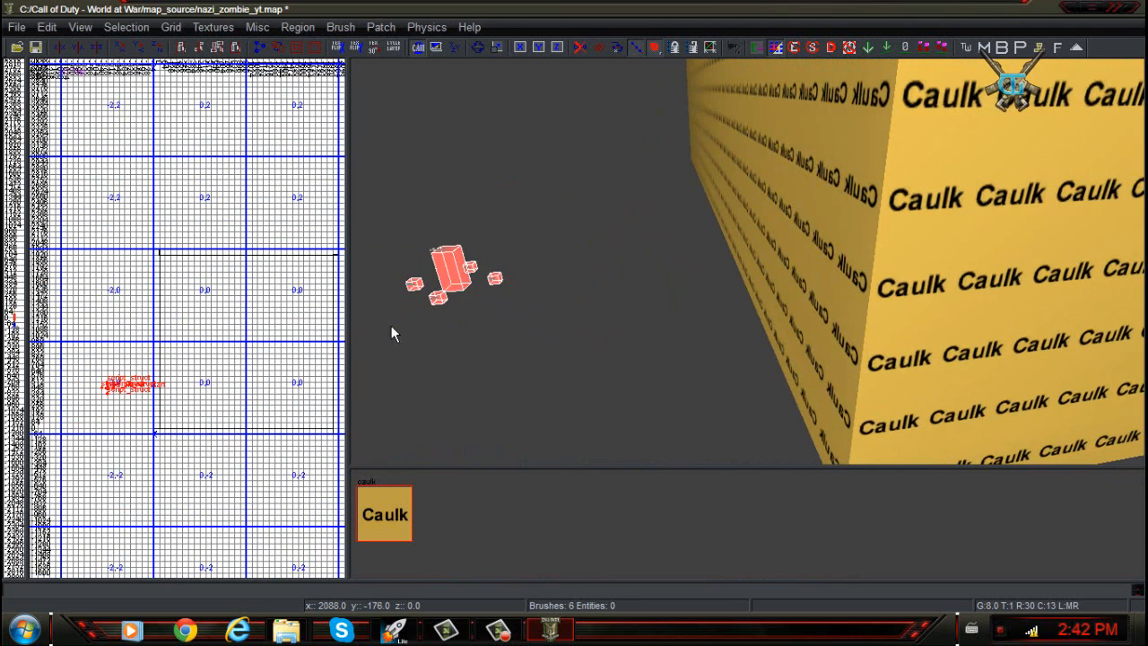
scroll(146, 405, up, 4)
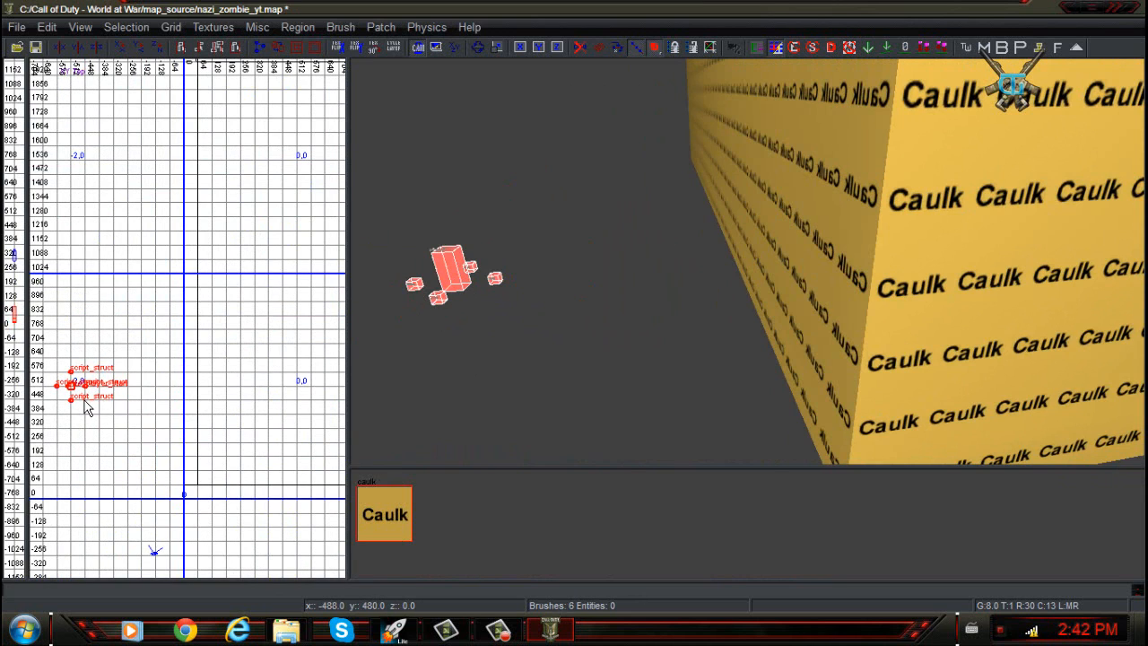
drag(82, 396, 311, 373)
In a side view, raise the copied entities above the floor and shift them farther along X, then return to the XY top view.
right_drag(628, 269, 877, 267)
key(ctrl+Tab)
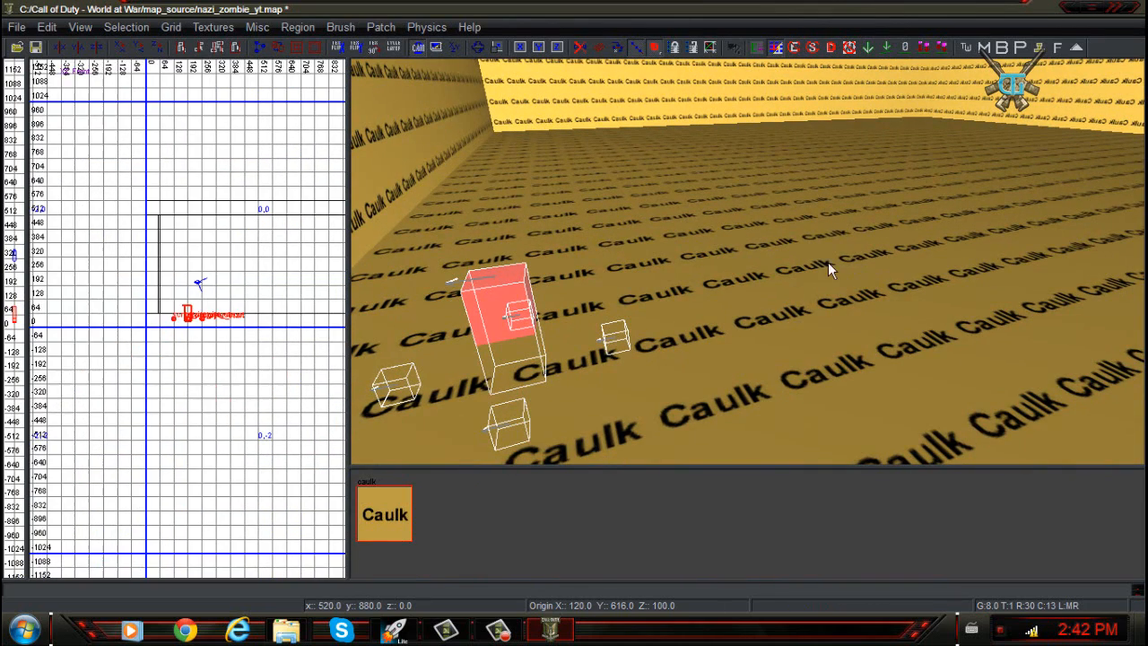
drag(200, 330, 288, 306)
key(ctrl+Tab)
key(ctrl+Tab)
key(ctrl+Tab)
key(ctrl+Tab)
key(ctrl+Tab)
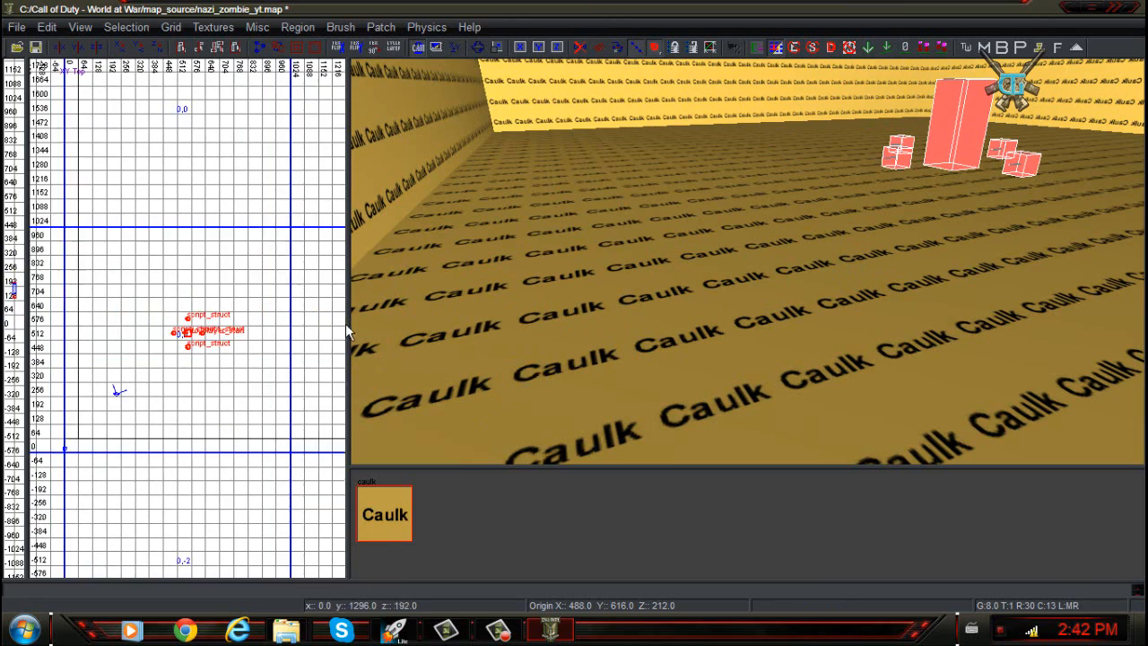
Adjust the placement of the player start and script_struct group above the floor in the camera view and deselect it.
right_drag(404, 357, 449, 357)
right_drag(747, 262, 830, 253)
mouse_move(789, 252)
mouse_down()
mouse_move(780, 234)
mouse_move(730, 223)
mouse_move(884, 332)
mouse_move(799, 299)
mouse_move(981, 210)
mouse_move(1084, 257)
mouse_move(1076, 332)
mouse_move(745, 415)
mouse_move(846, 243)
mouse_move(769, 317)
mouse_move(900, 303)
mouse_move(869, 269)
mouse_move(871, 293)
mouse_up()
key(Escape)
right_click(871, 293)
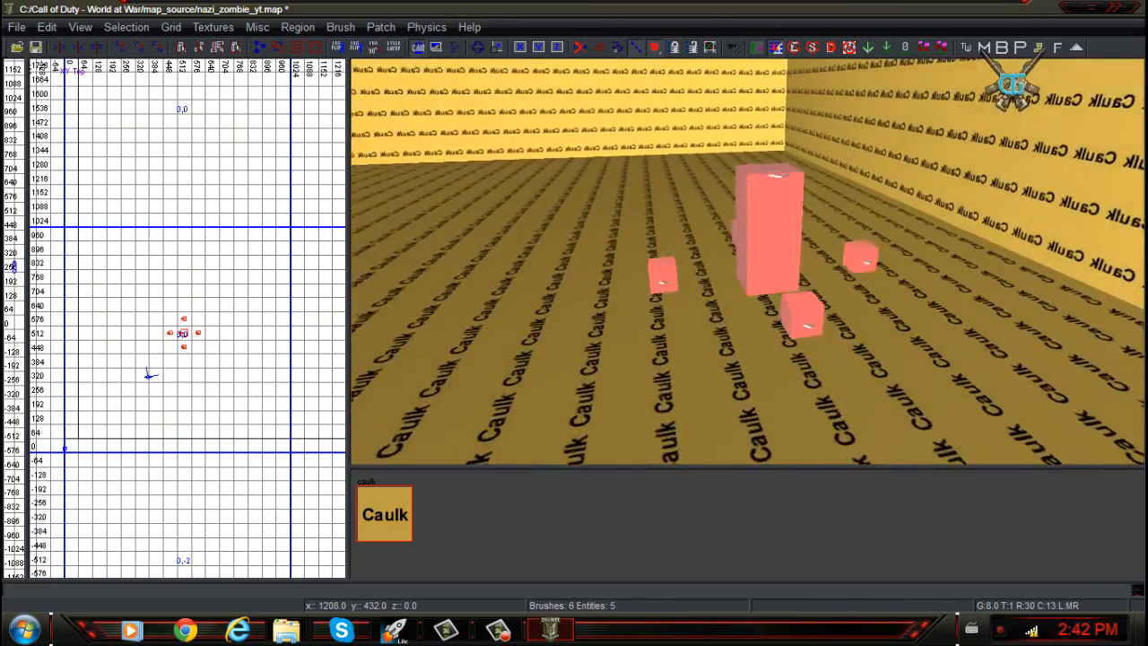
Select the player start and its four script_struct entities, reposition them in the XZ front view to just above the floor, and deselect them.
right_click(836, 284)
right_drag(838, 283, 843, 277)
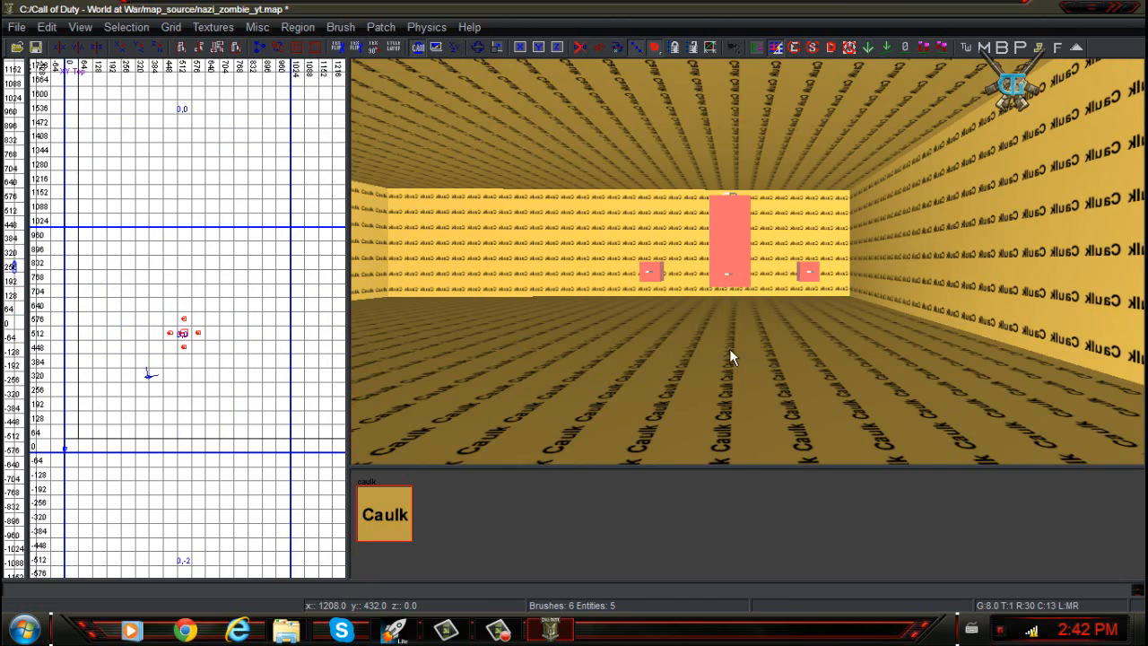
right_drag(729, 348, 748, 307)
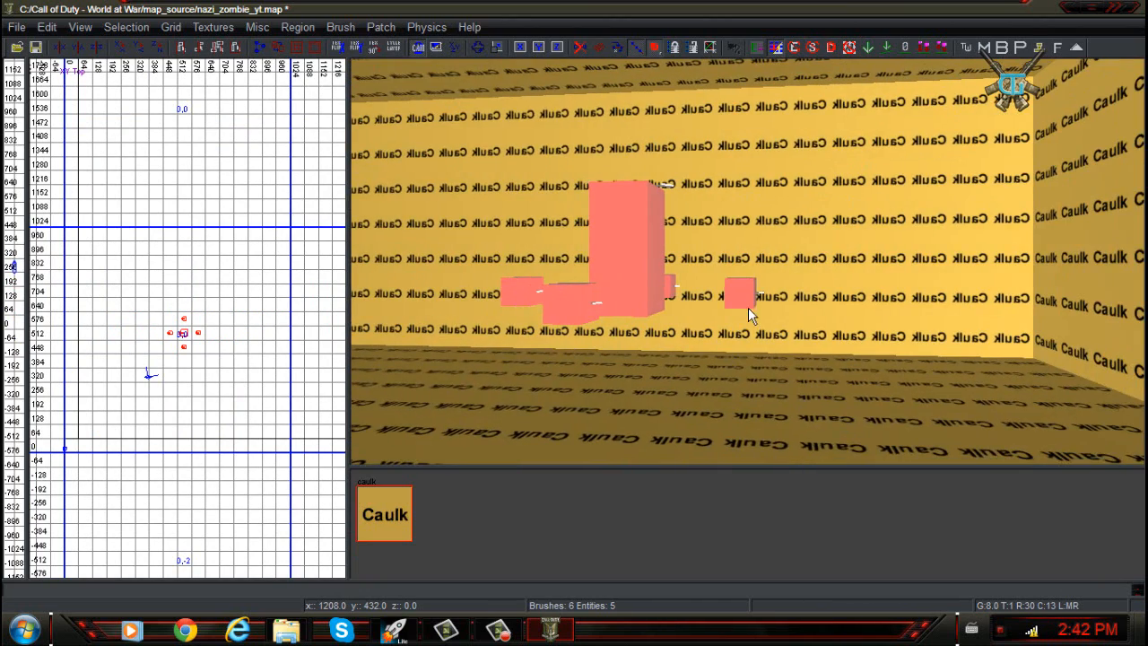
shift+click(744, 301)
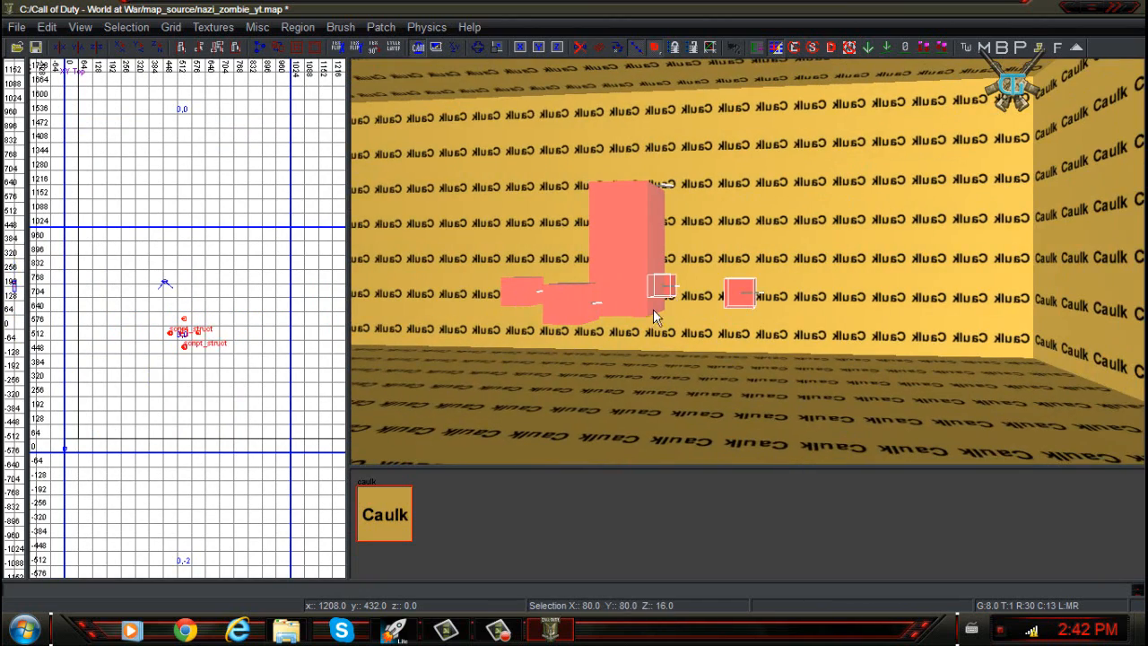
shift+click(653, 309)
shift+click(572, 309)
shift+click(525, 298)
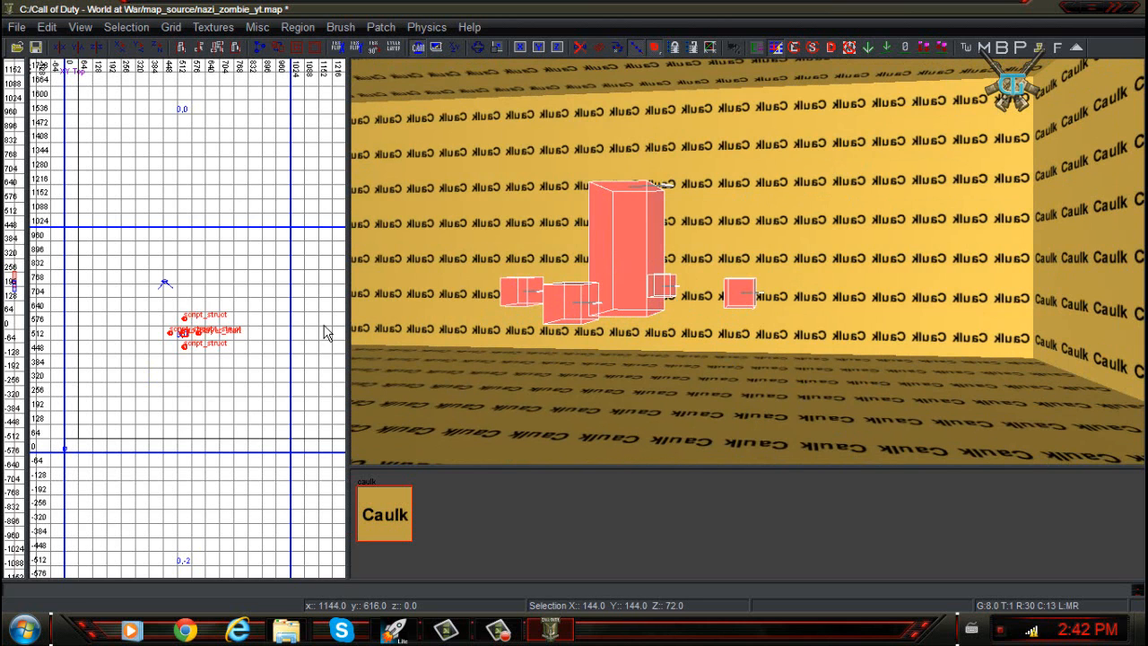
key(ctrl+Tab)
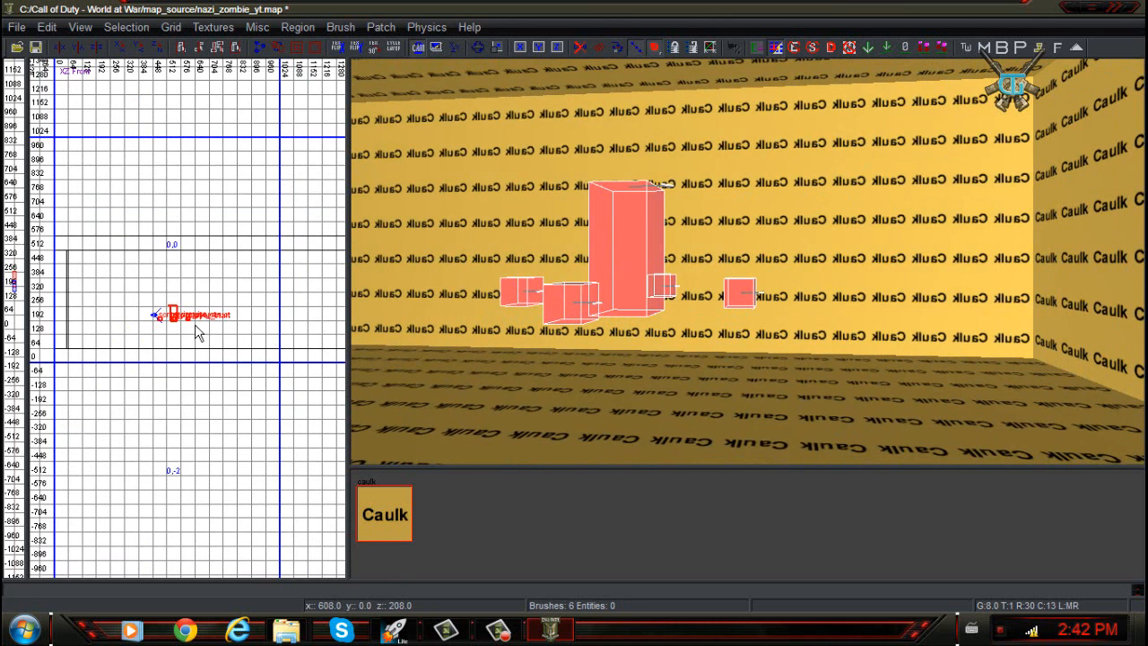
scroll(199, 331, up, 5)
mouse_move(213, 314)
mouse_down()
mouse_move(215, 396)
mouse_move(227, 227)
mouse_up()
drag(227, 169, 228, 195)
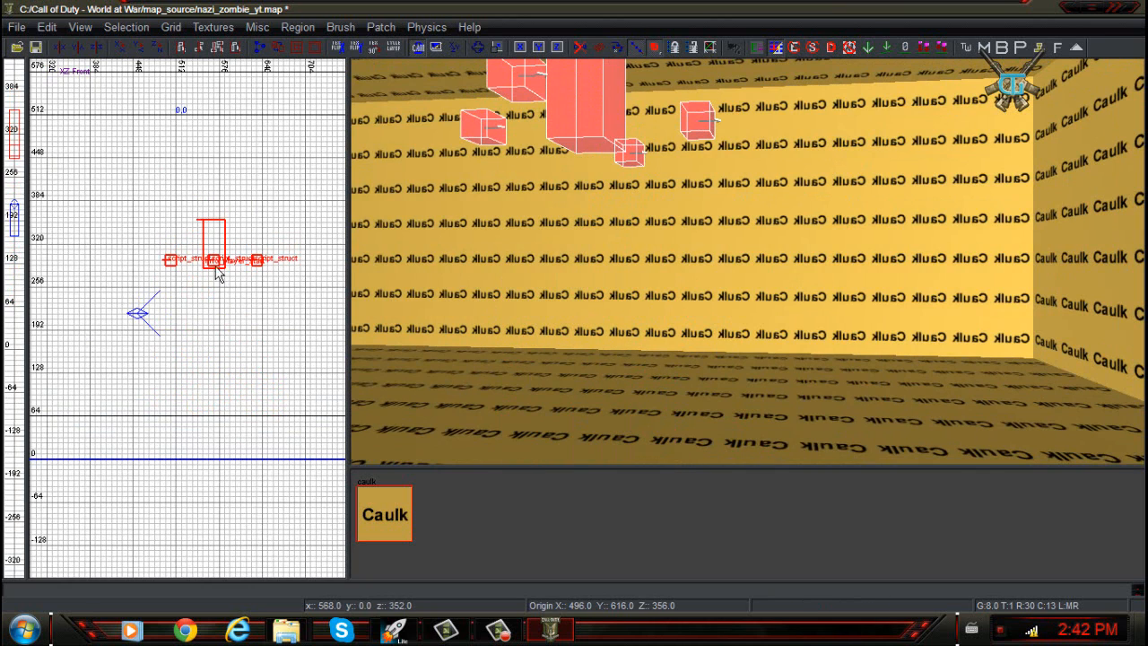
mouse_move(229, 253)
mouse_down()
mouse_move(225, 392)
mouse_move(220, 383)
mouse_up()
right_drag(716, 250, 689, 263)
drag(214, 398, 213, 389)
key(Escape)
Reselect the player start and all four script_struct entities and rotate them about the z-axis to face along the Y direction.
mouse_move(810, 344)
right_down()
mouse_move(810, 386)
mouse_move(843, 399)
mouse_move(844, 367)
mouse_move(797, 358)
mouse_move(801, 330)
right_up()
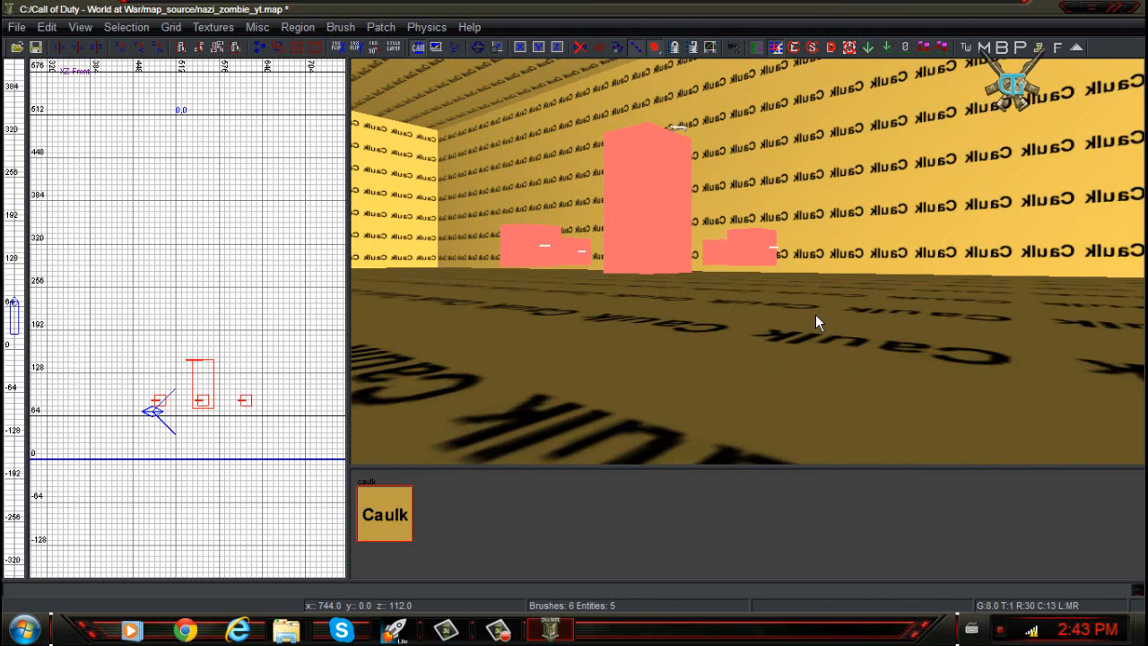
right_drag(835, 294, 737, 256)
key(z)
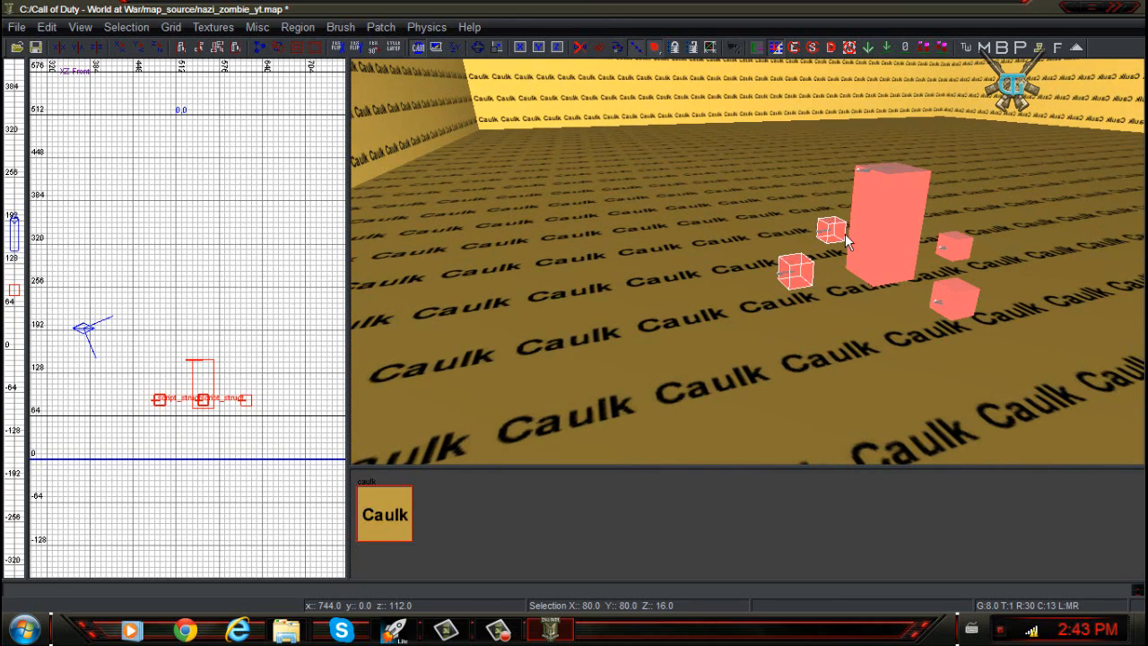
shift+click(888, 237)
shift+click(951, 253)
shift+click(953, 296)
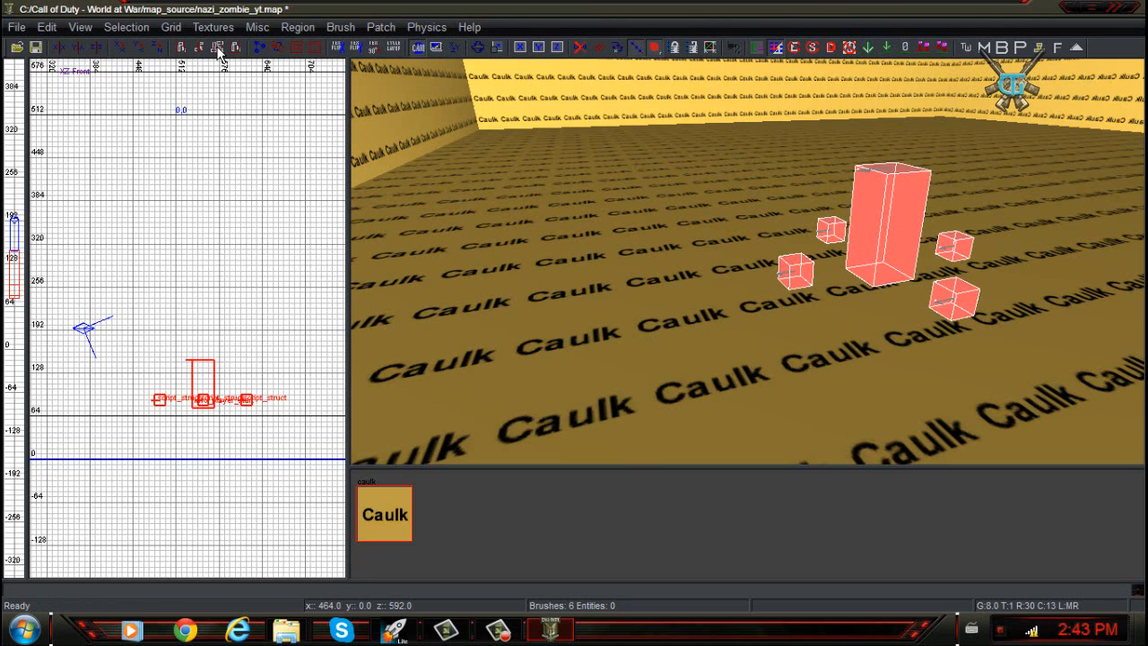
click(166, 58)
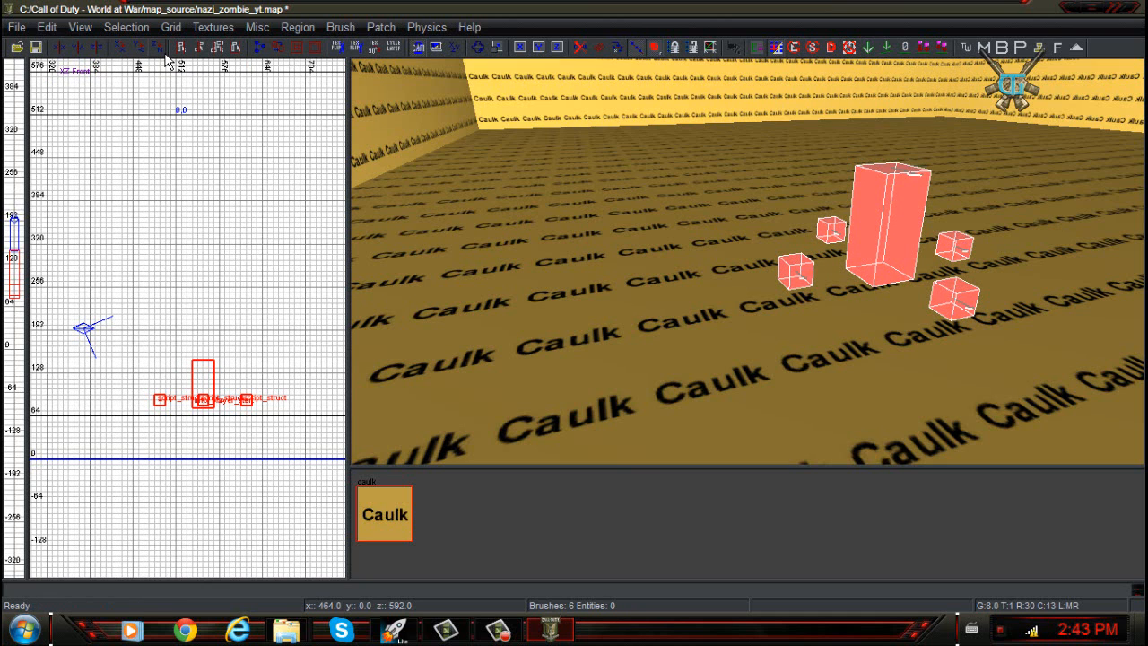
right_drag(754, 224, 723, 265)
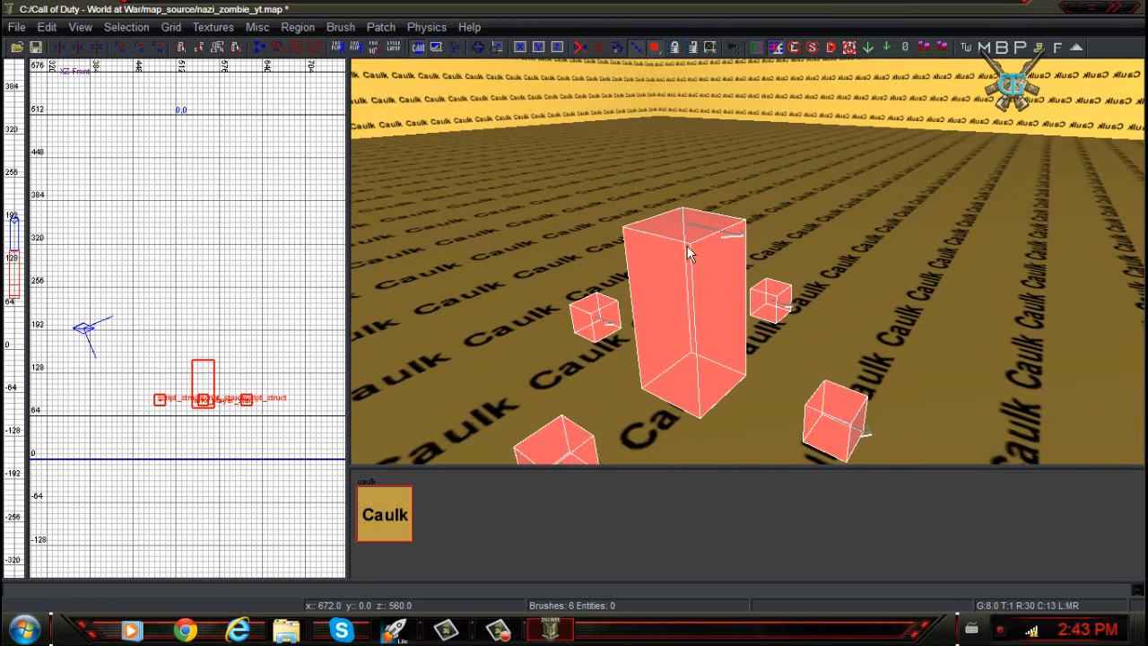
click(165, 56)
click(165, 55)
click(165, 55)
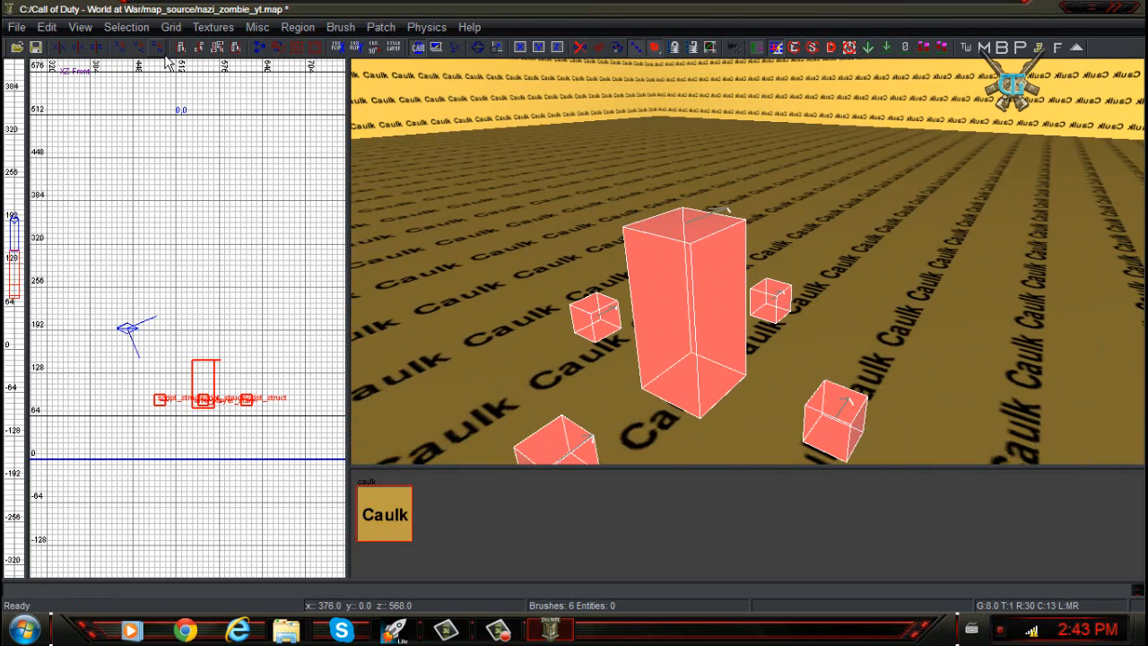
click(165, 55)
click(165, 56)
click(166, 57)
click(166, 58)
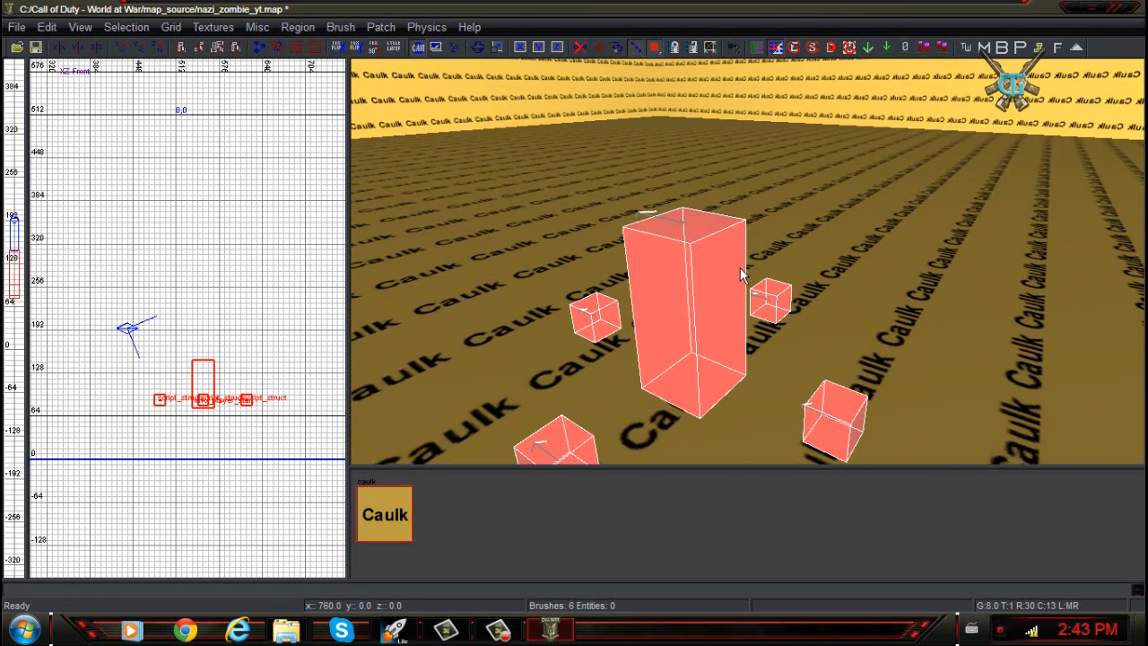
right_drag(744, 144, 744, 234)
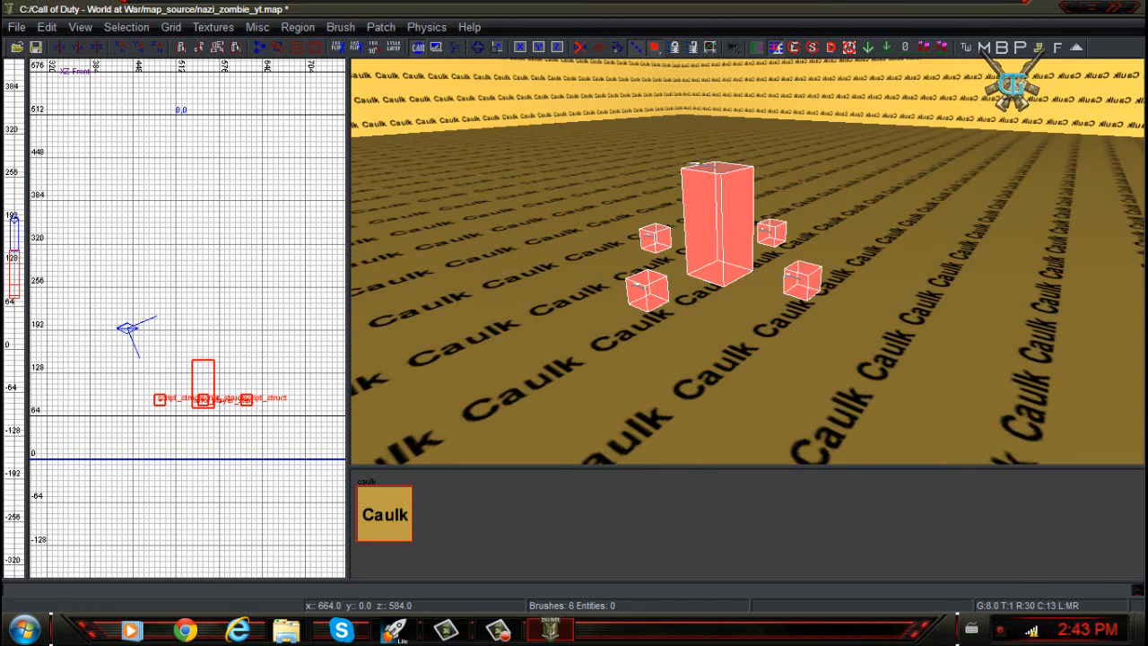
Rotate the selected entity group about the y-axis in quarter turns through one full turn.
click(141, 49)
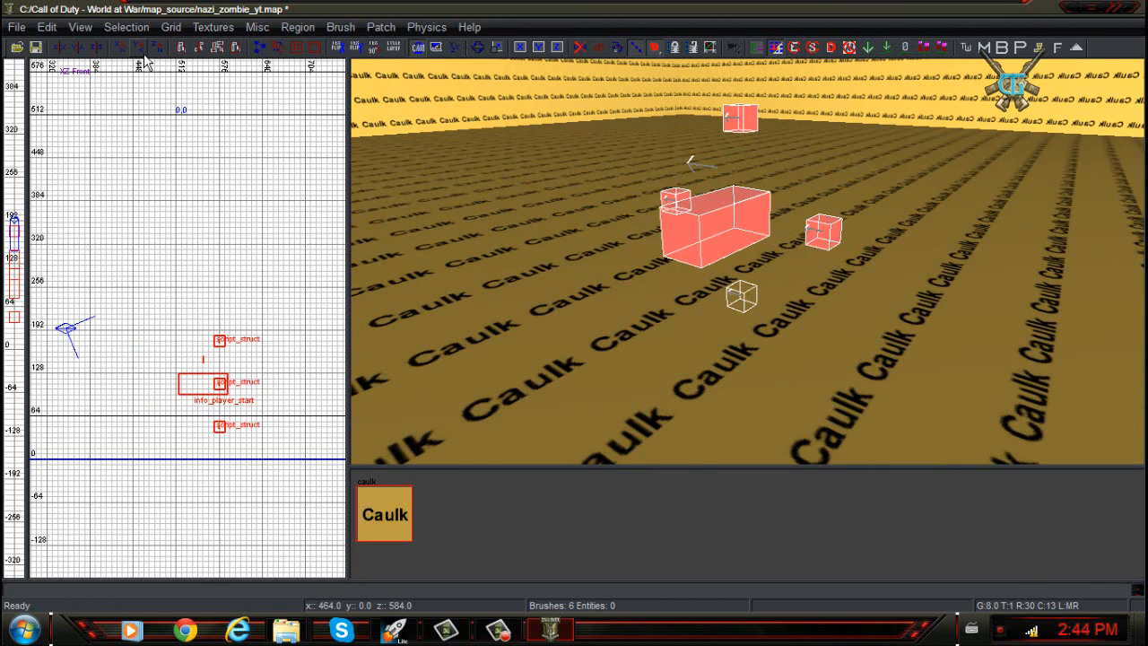
click(141, 50)
click(142, 56)
click(142, 55)
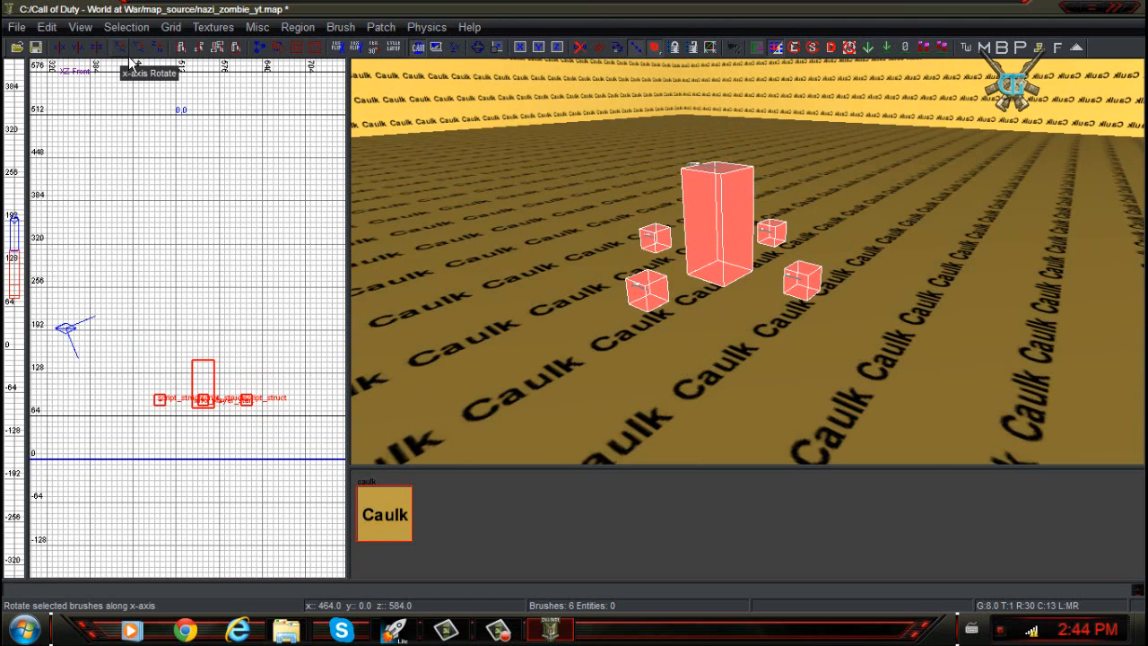
Rotate the selected entity group about the x-axis through full turns back to upright, and deselect it.
click(131, 58)
click(130, 58)
click(131, 60)
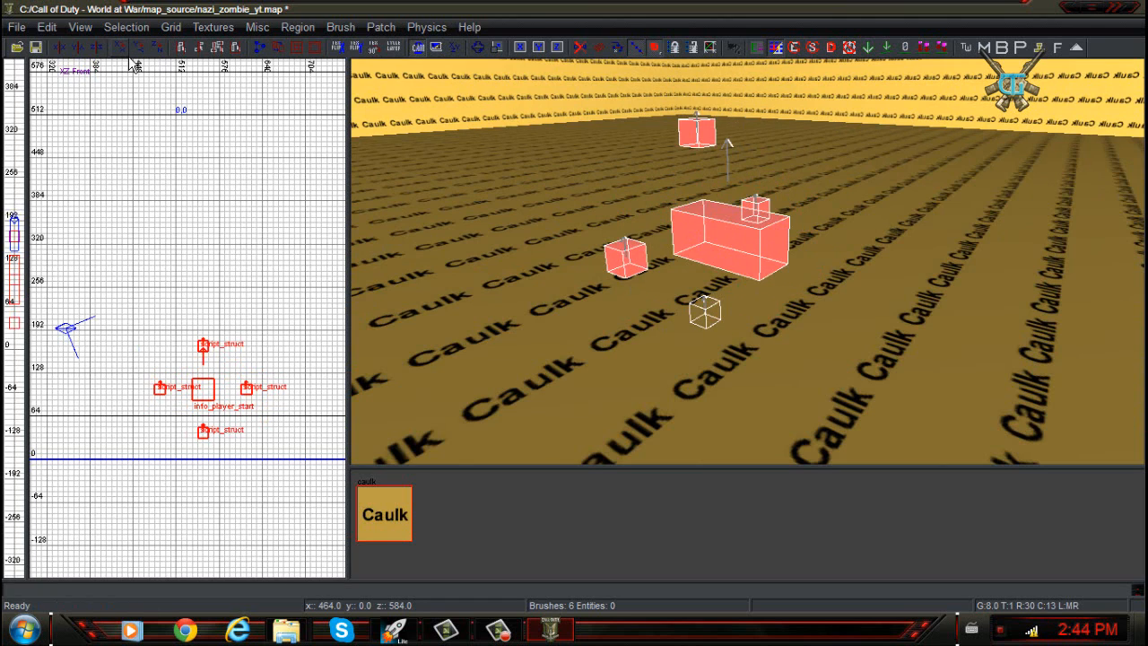
click(131, 59)
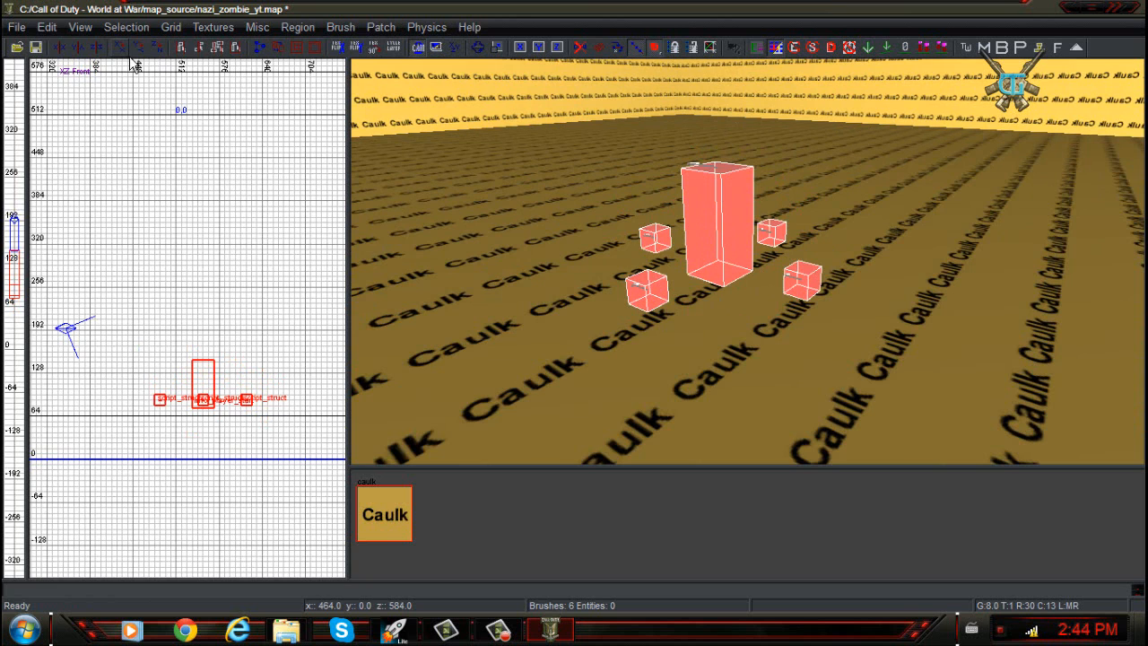
right_drag(738, 233, 574, 283)
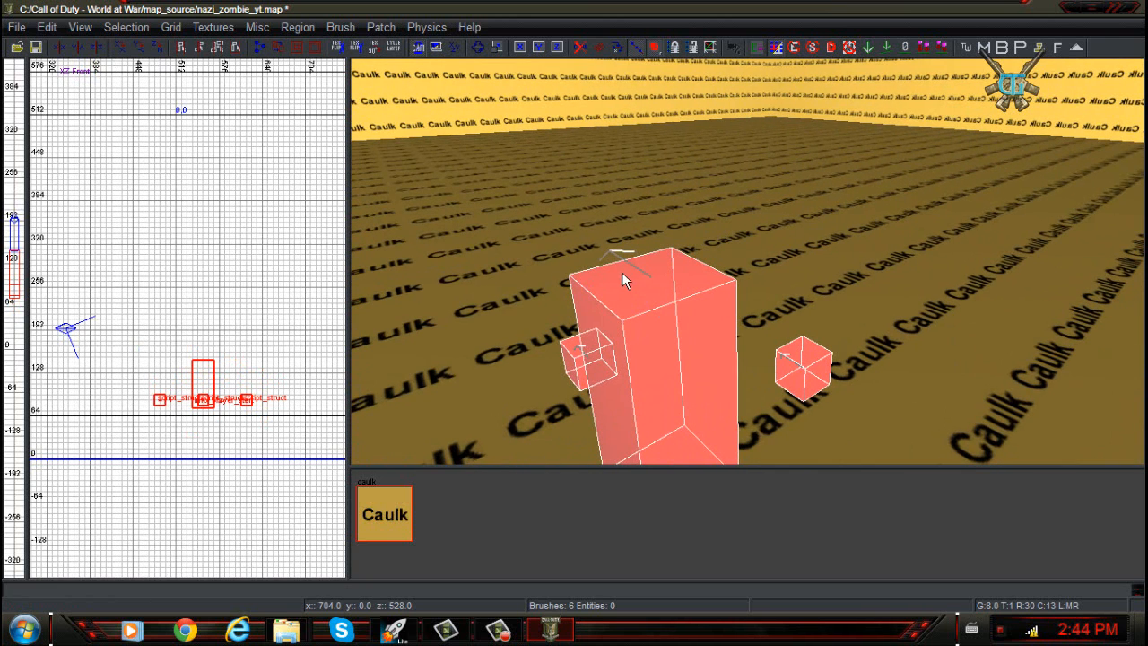
click(136, 62)
click(136, 63)
click(135, 63)
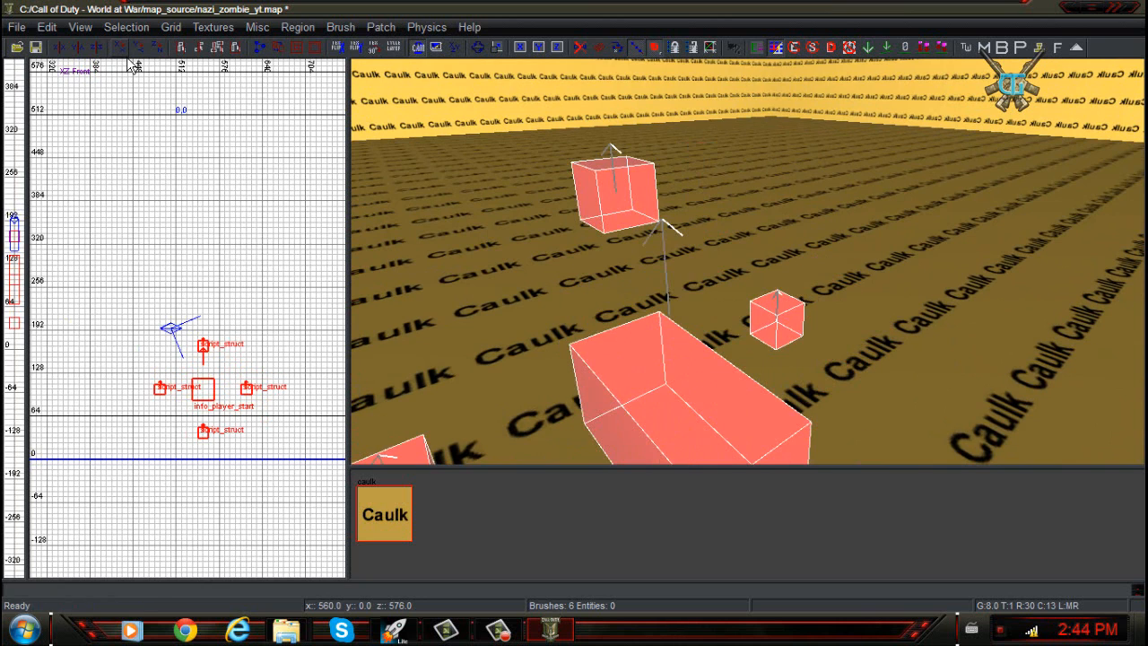
click(130, 63)
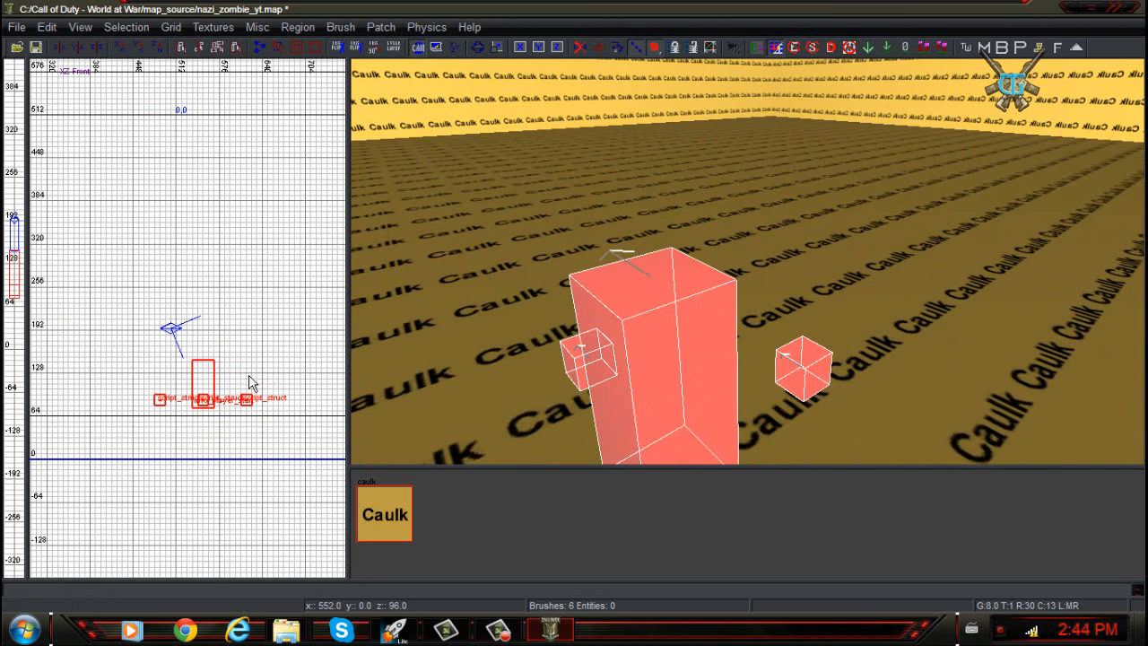
mouse_move(787, 273)
right_down()
mouse_move(753, 314)
mouse_move(787, 273)
mouse_move(763, 314)
mouse_move(817, 296)
mouse_move(798, 261)
mouse_move(753, 289)
mouse_move(783, 268)
mouse_move(754, 289)
mouse_move(861, 282)
right_up()
key(Escape)
Load all textures into the texture browser and look through them.
right_drag(747, 261, 716, 238)
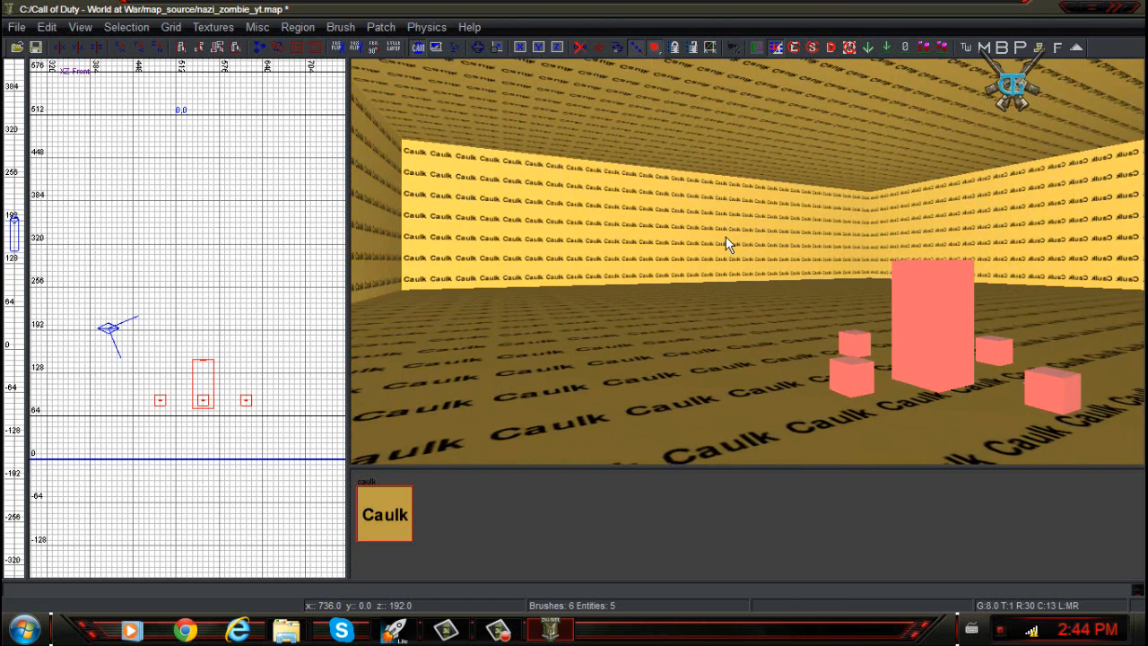
right_drag(726, 236, 632, 279)
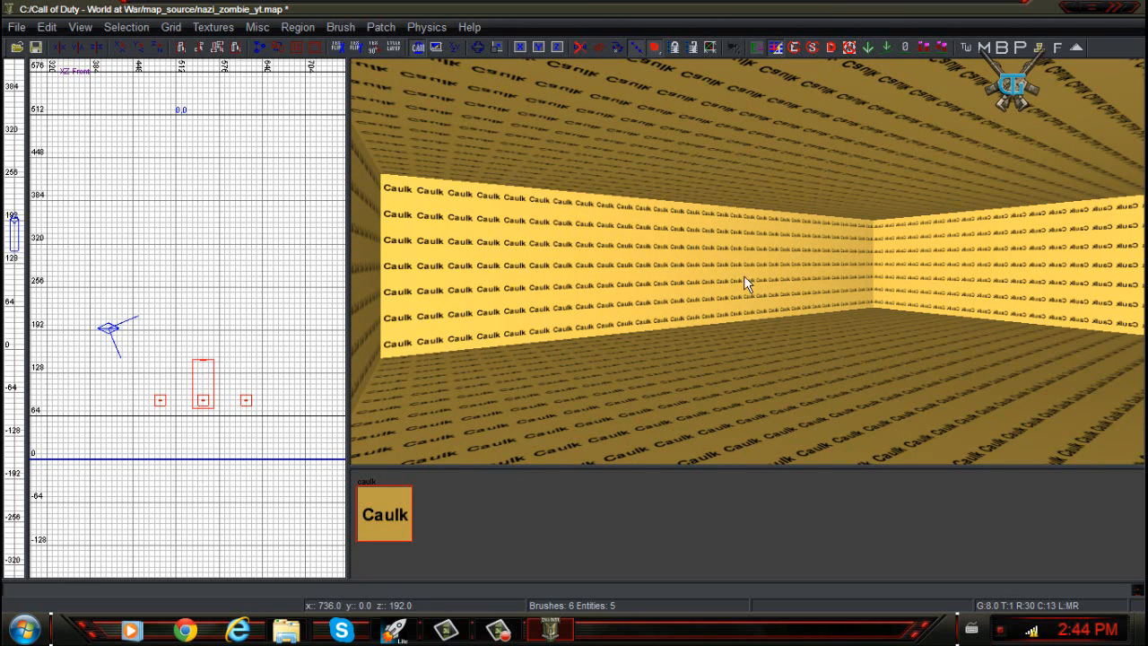
click(213, 27)
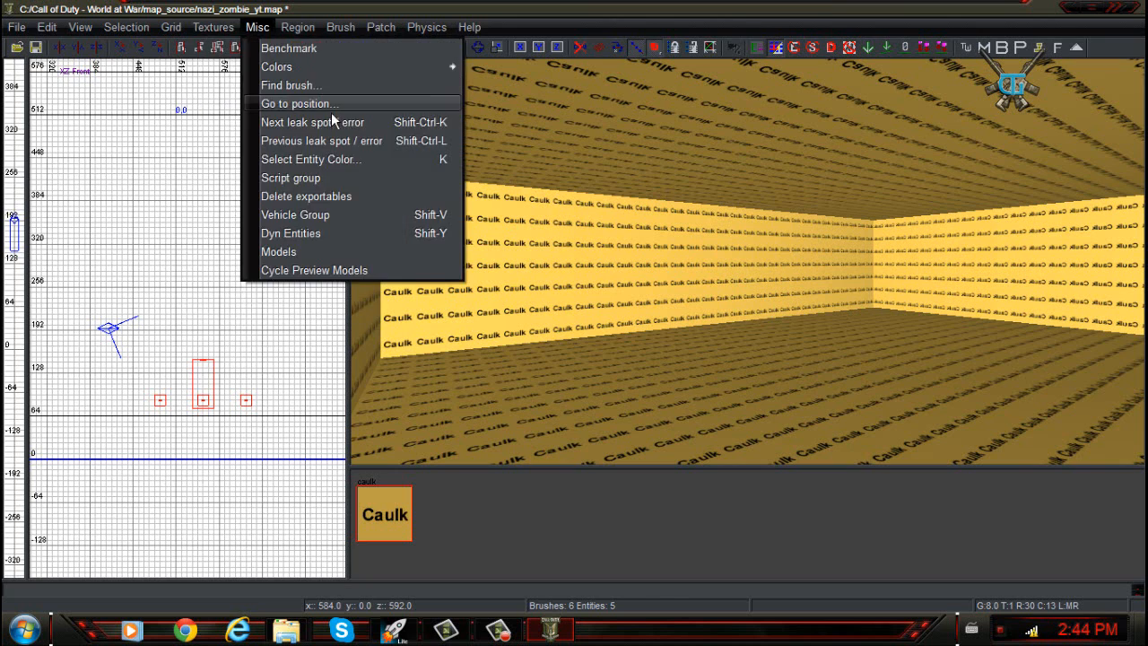
mouse_move(312, 271)
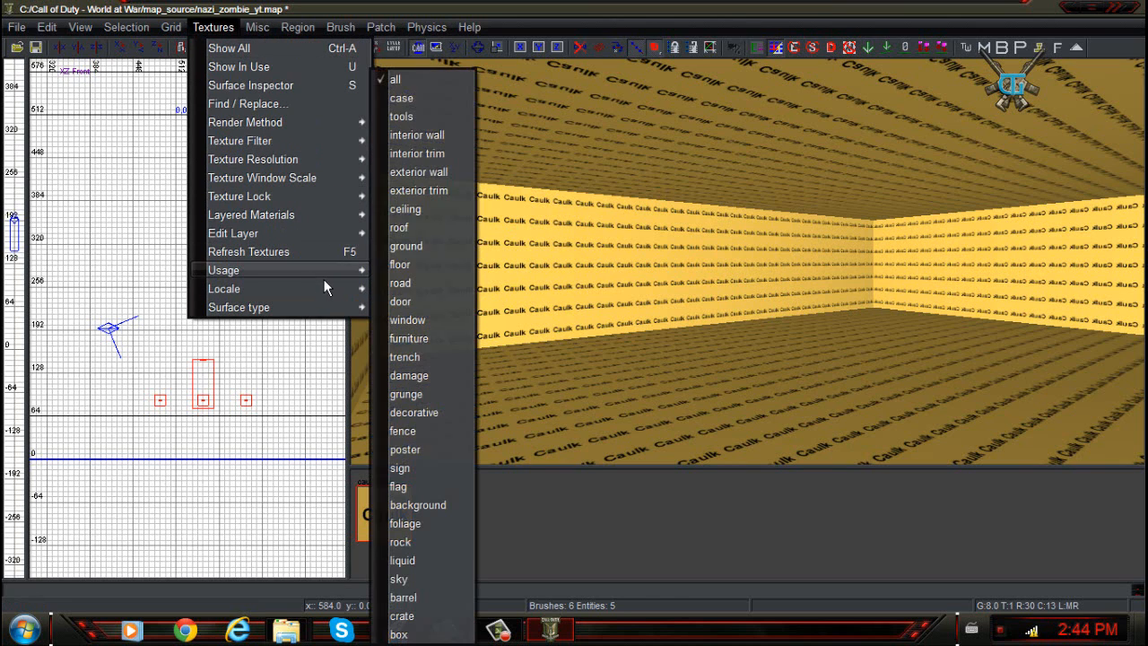
click(414, 94)
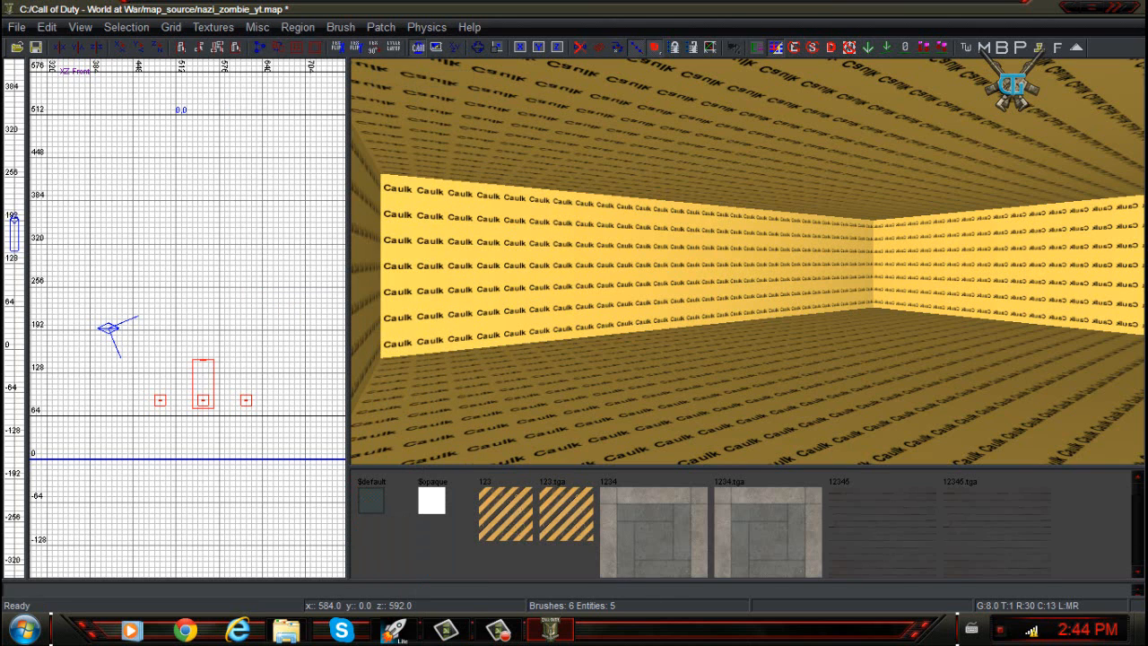
scroll(577, 496, down, 10)
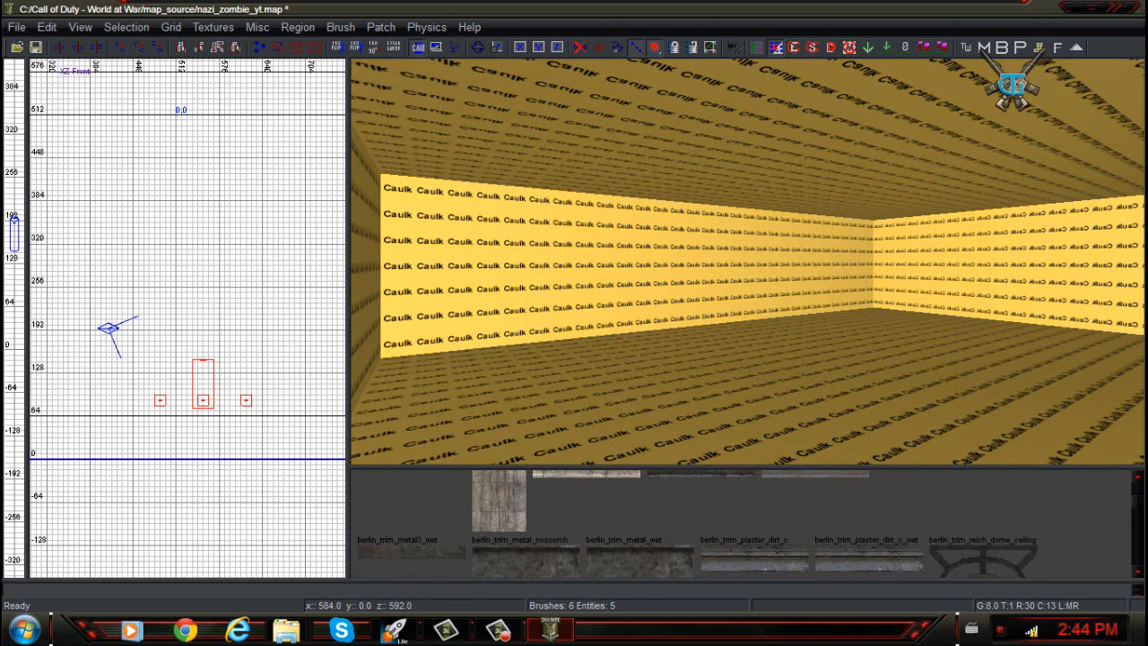
drag(1140, 522, 1140, 504)
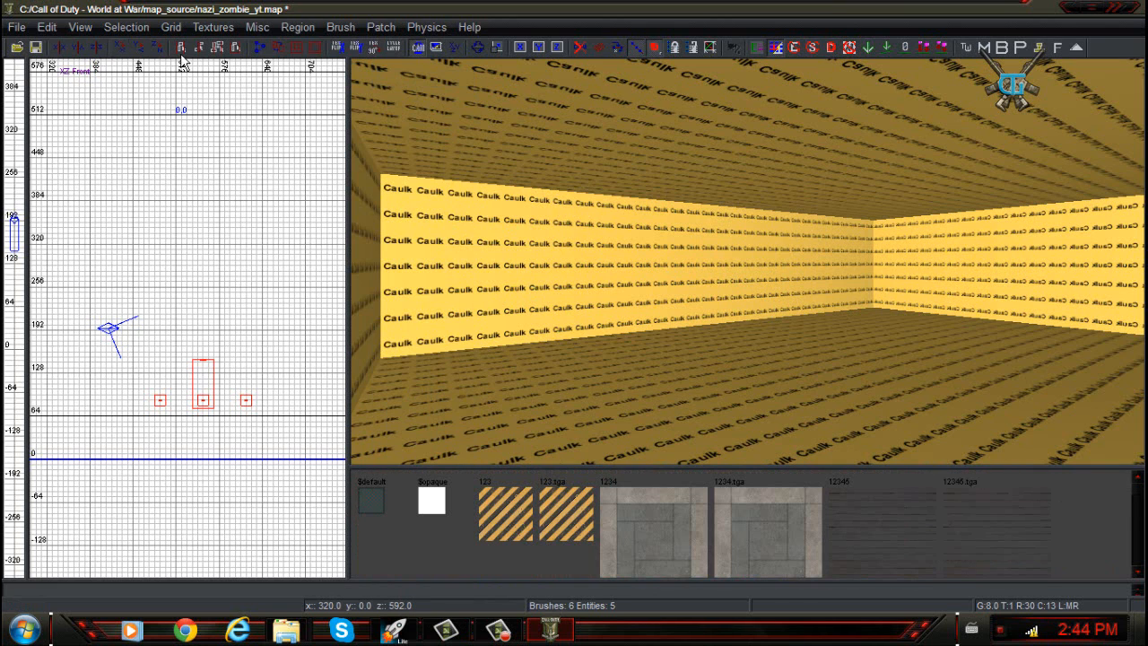
Review the texture filter categories, filter the textures by the interior wall usage, and browse the matching textures.
click(216, 27)
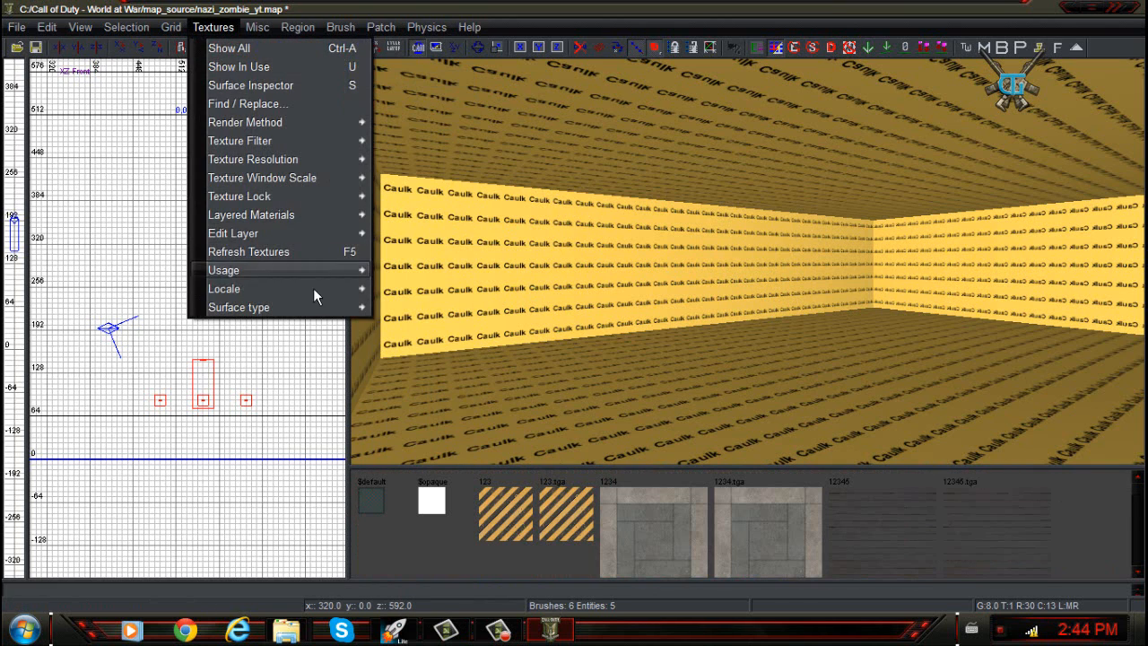
mouse_move(294, 275)
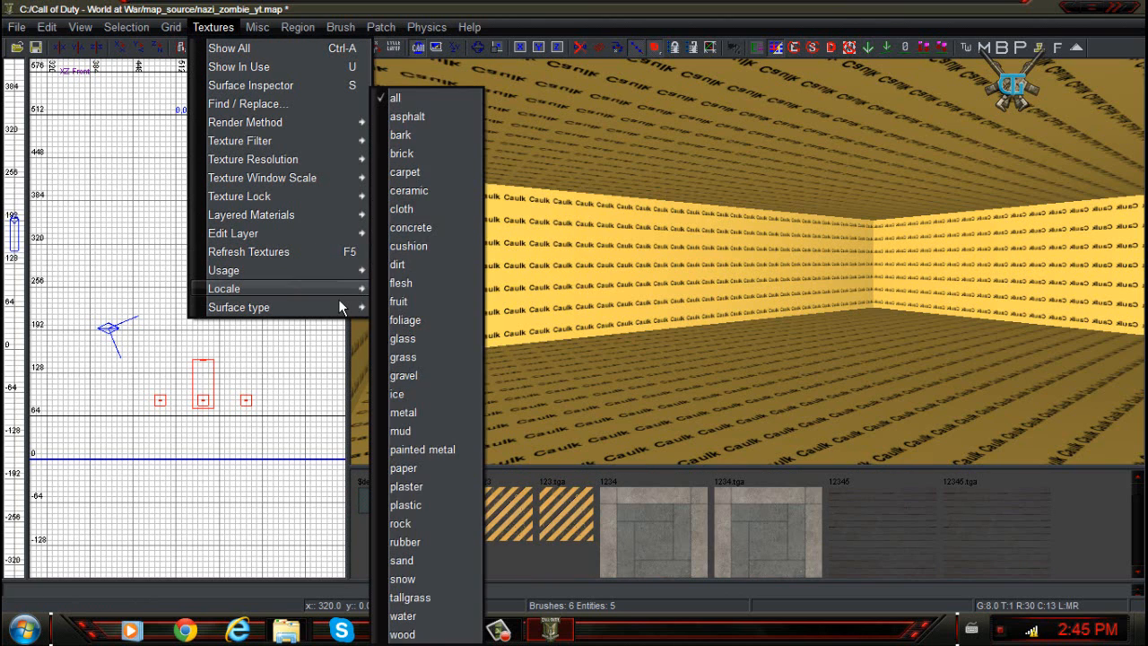
mouse_move(339, 296)
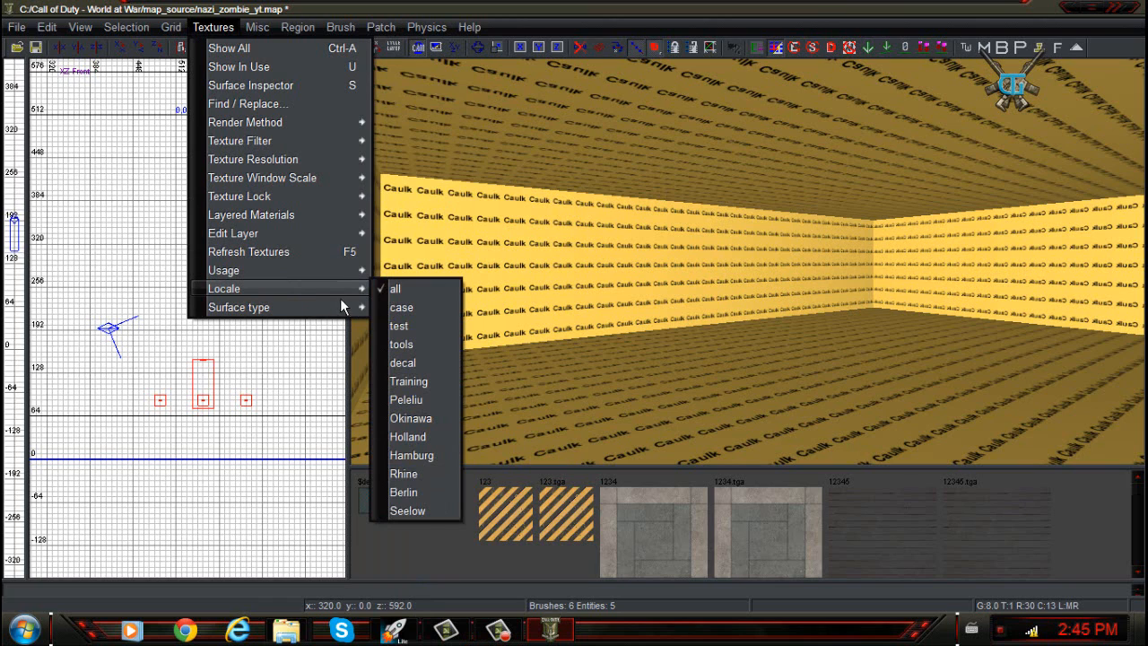
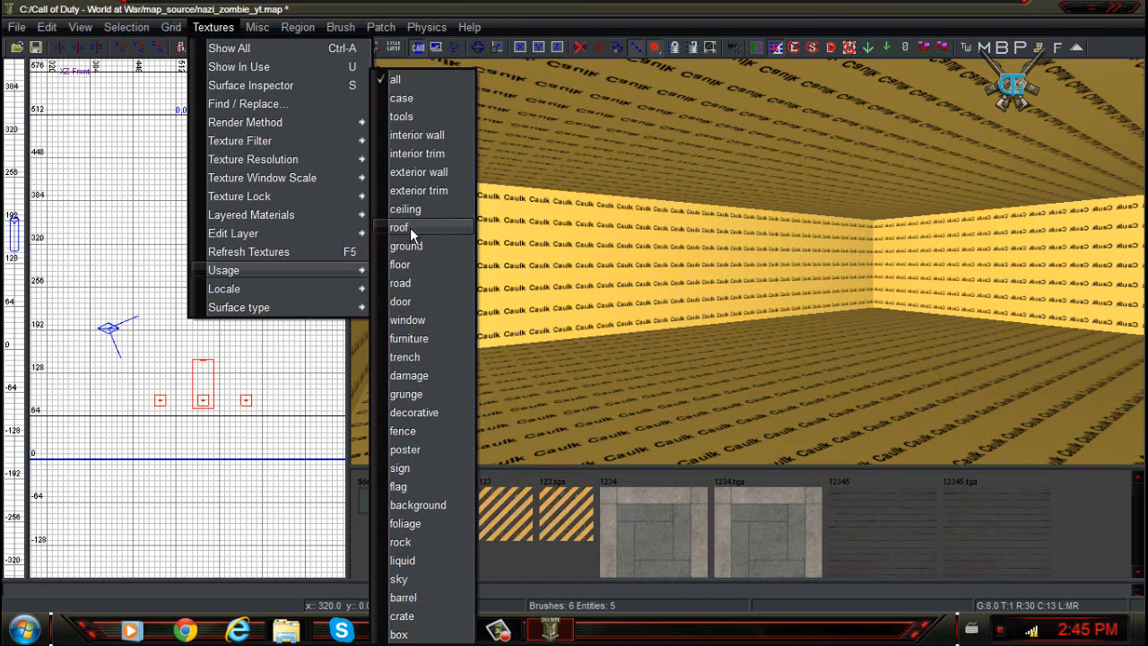
click(417, 134)
scroll(653, 551, down, 3)
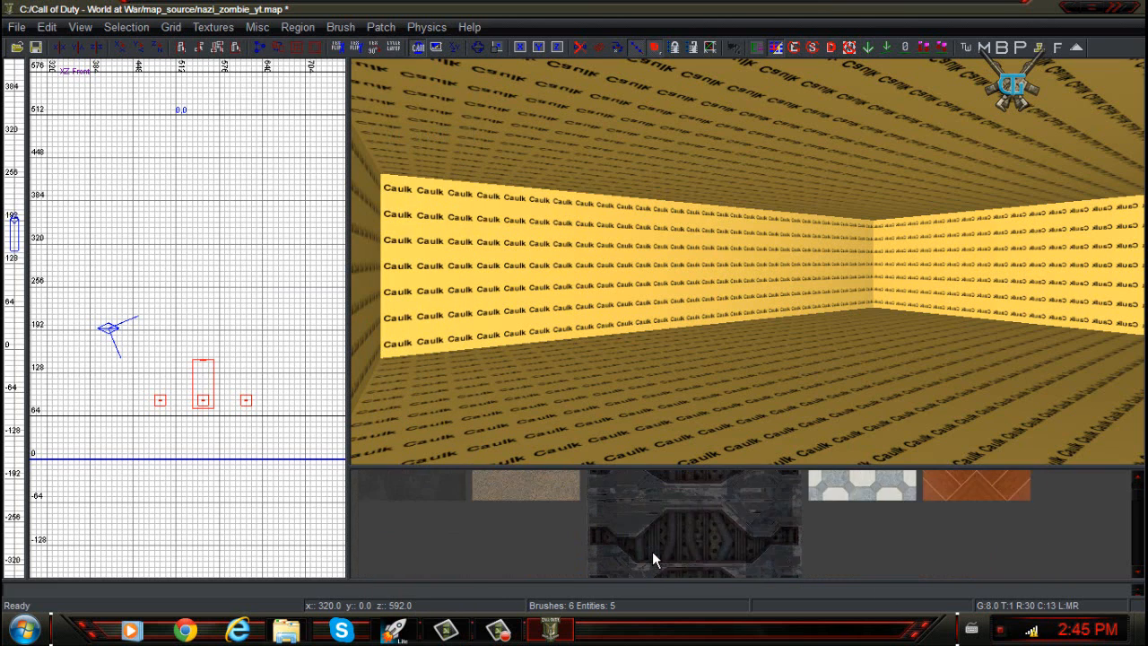
scroll(627, 542, up, 3)
scroll(617, 502, down, 4)
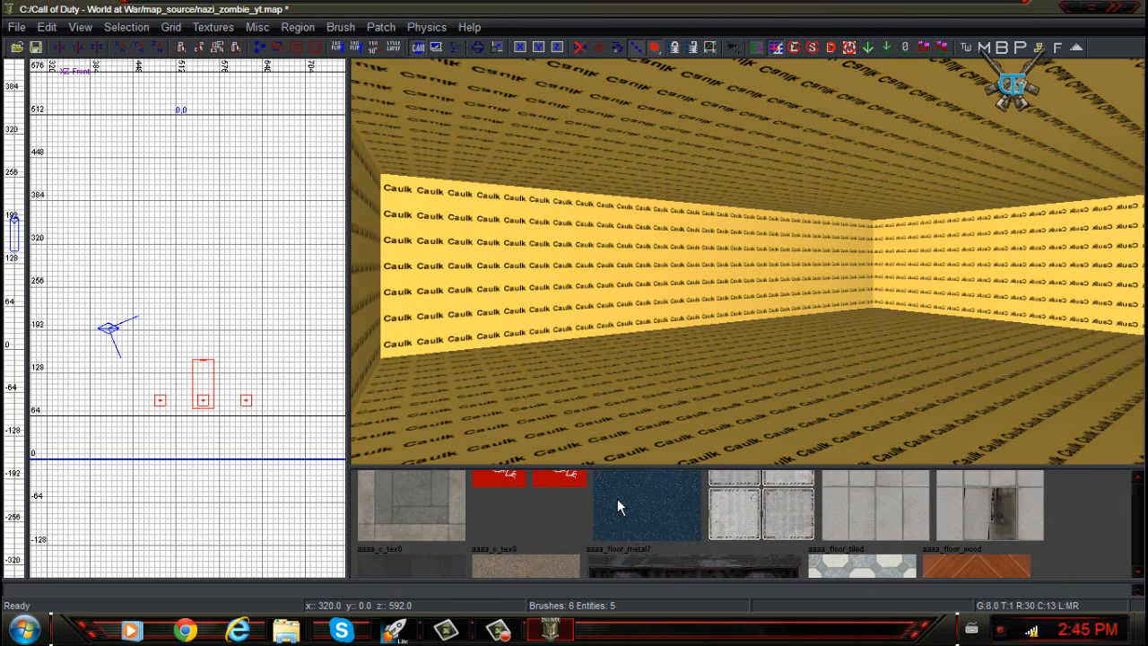
scroll(611, 513, down, 2)
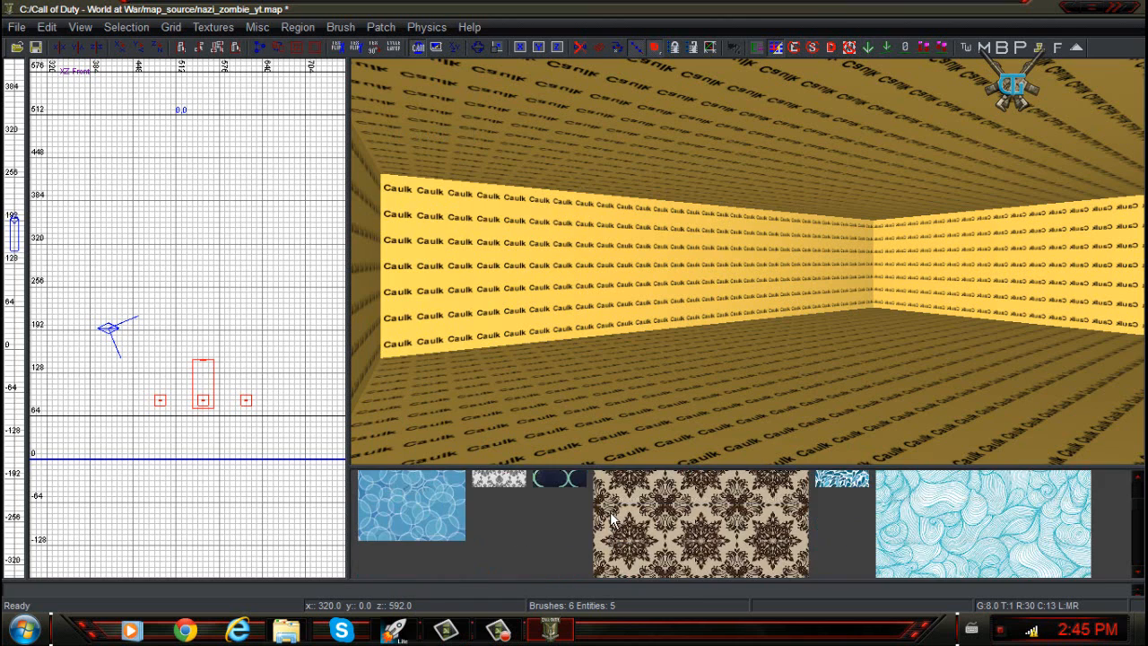
Look through the filtered interior textures for ones that suit the room's walls, floor and ceiling.
scroll(611, 513, up, 4)
scroll(610, 515, down, 2)
scroll(610, 523, down, 5)
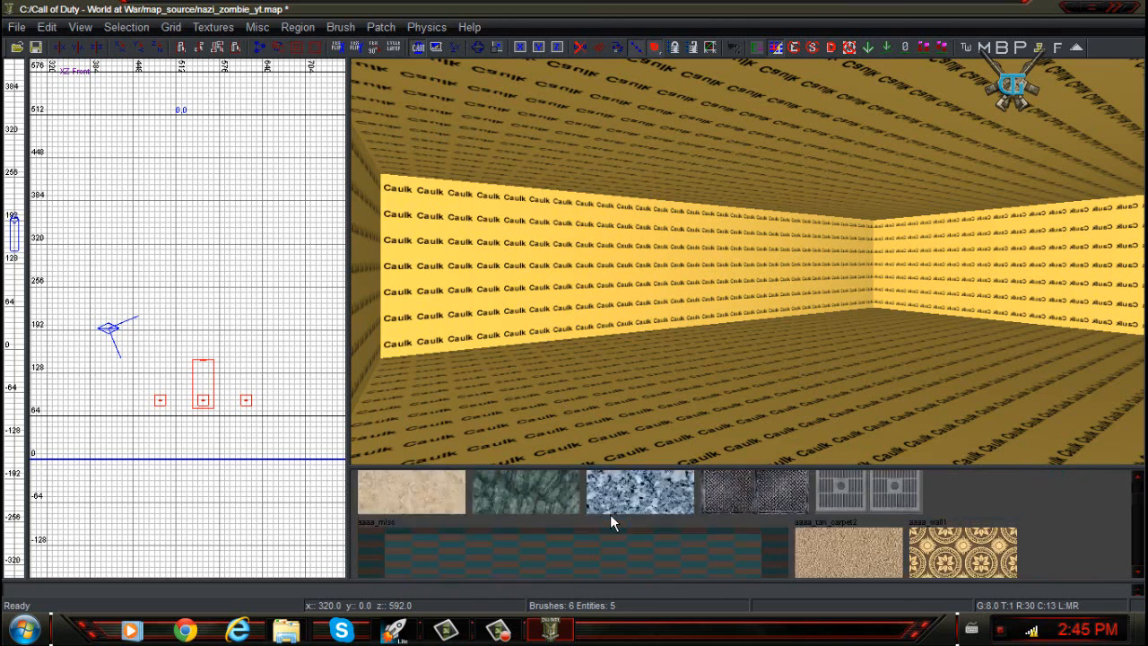
scroll(610, 523, down, 5)
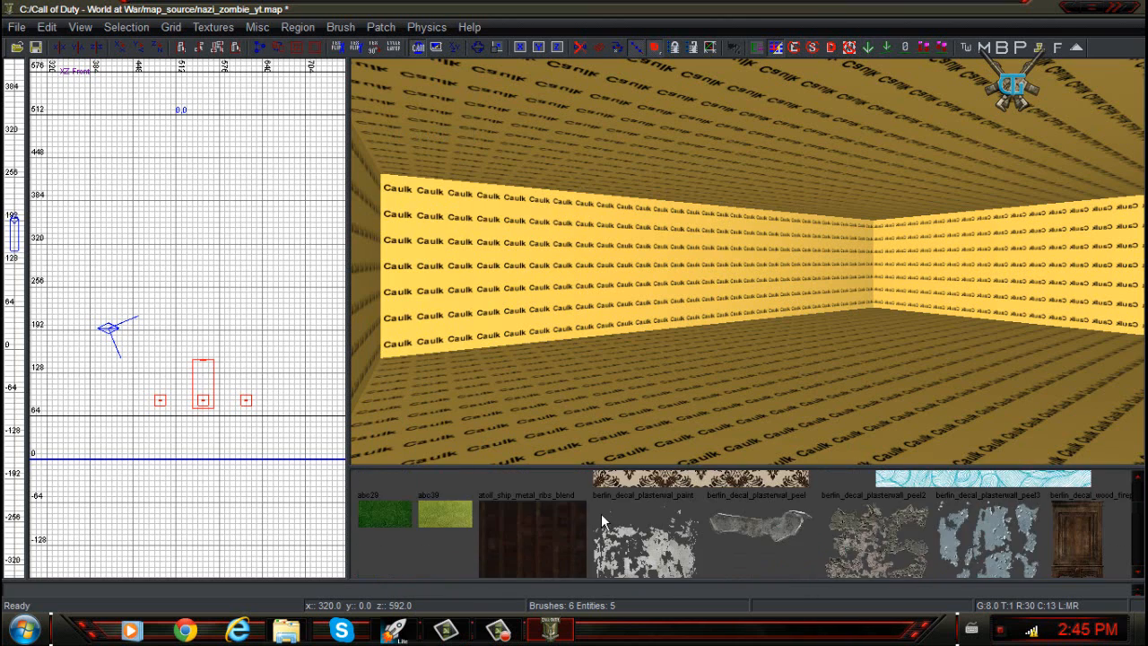
scroll(599, 513, up, 5)
scroll(599, 513, up, 5)
scroll(599, 513, down, 2)
scroll(599, 508, up, 2)
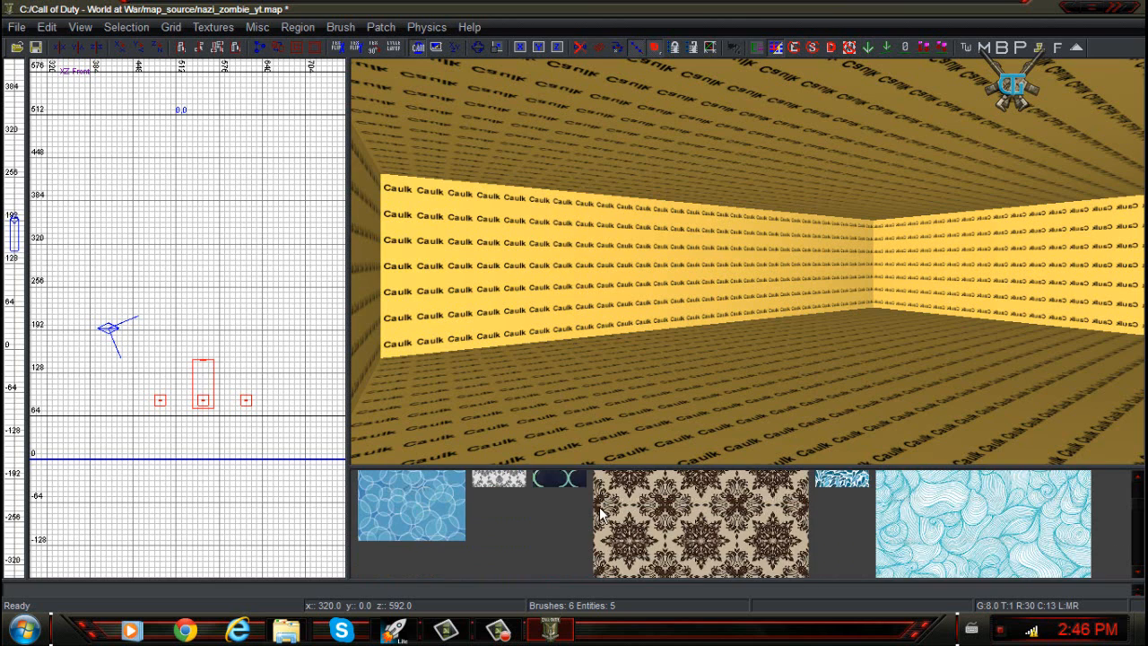
scroll(598, 507, down, 1)
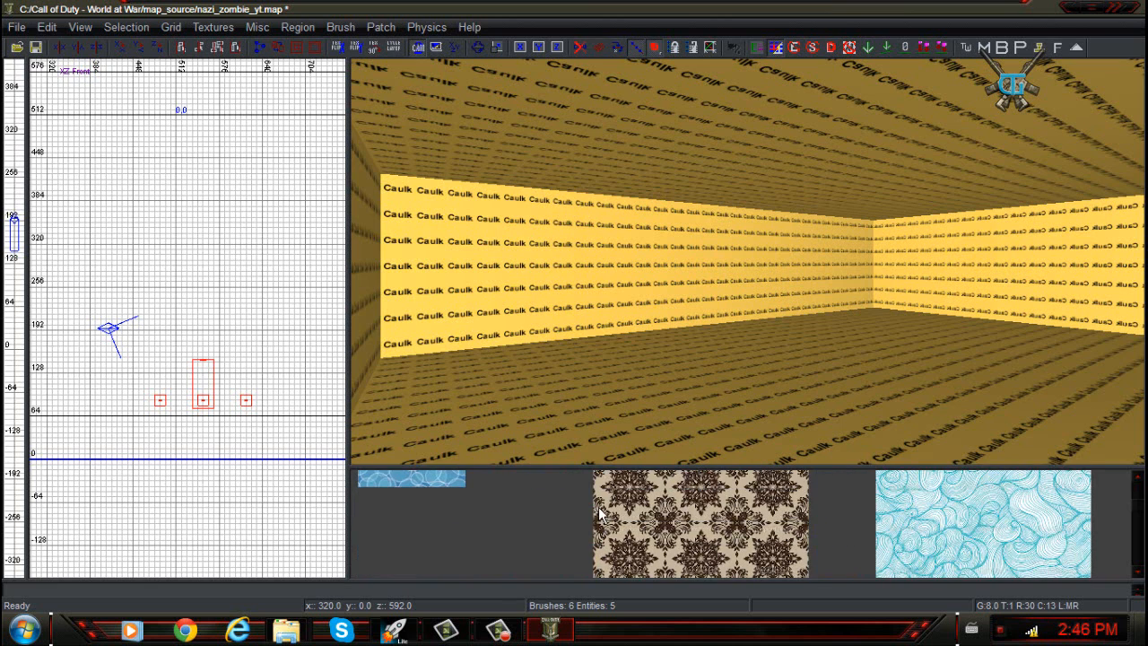
scroll(598, 506, up, 2)
scroll(598, 507, up, 4)
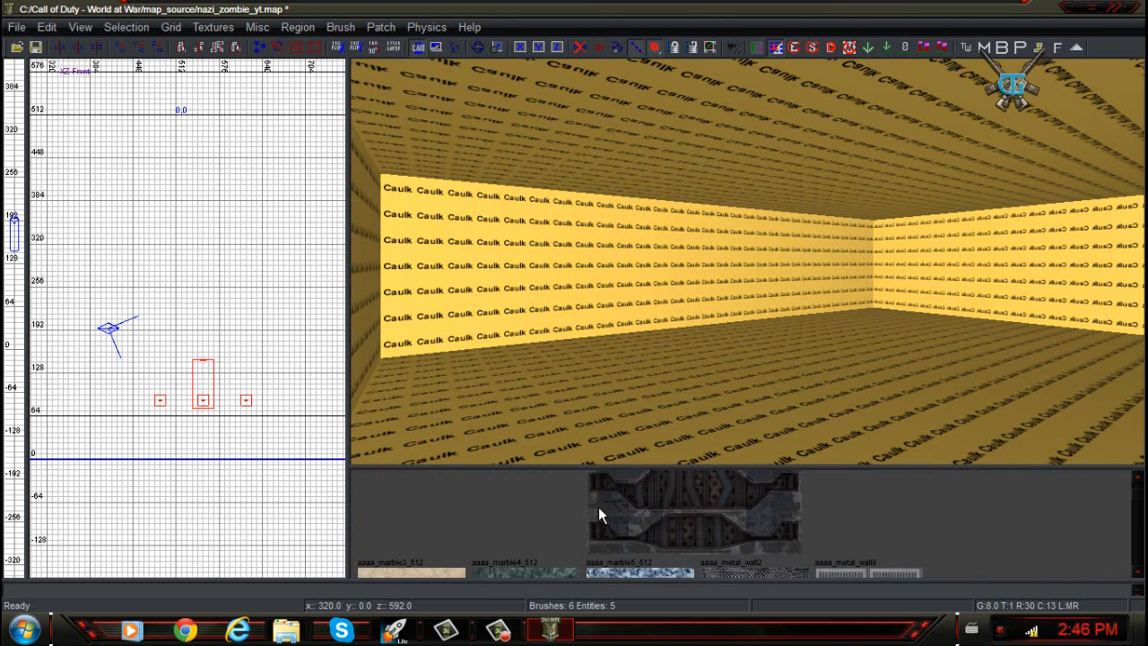
scroll(598, 507, down, 4)
scroll(599, 507, up, 4)
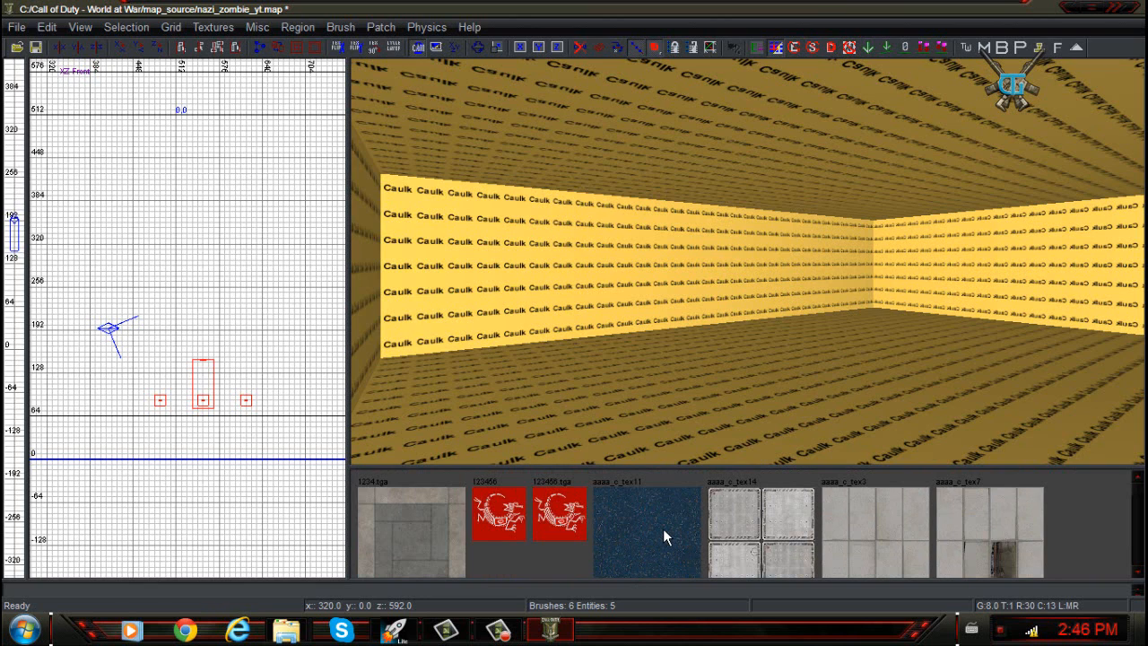
scroll(509, 533, down, 6)
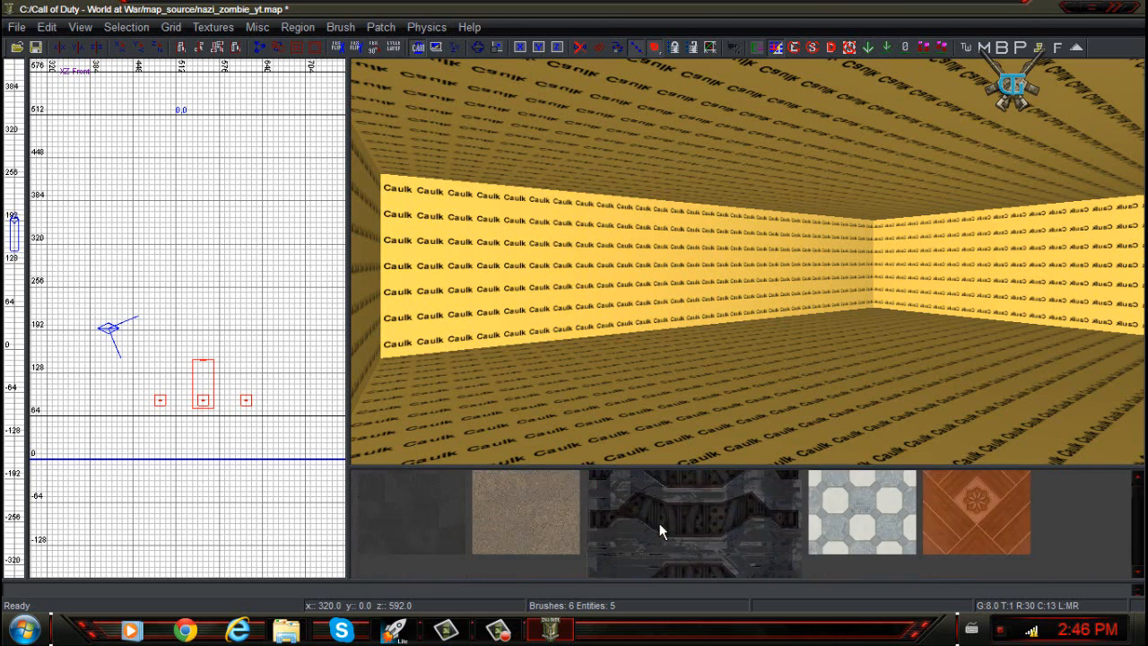
scroll(682, 520, up, 2)
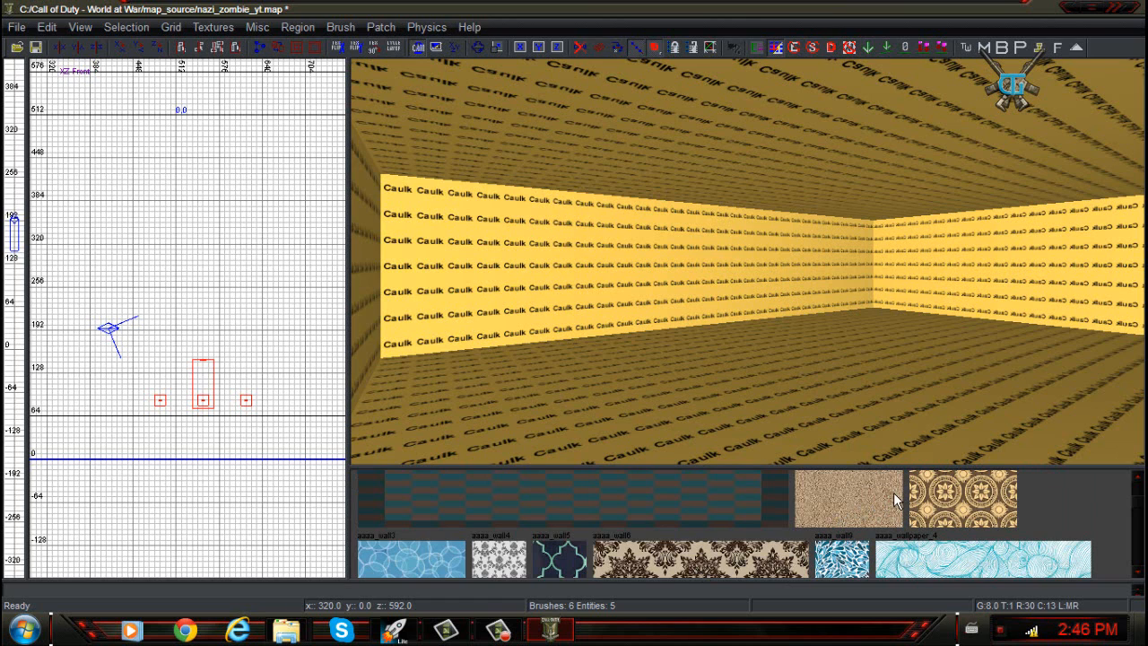
Examine the caulk room's walls, floor and ceiling from inside and outside.
right_drag(893, 436, 890, 412)
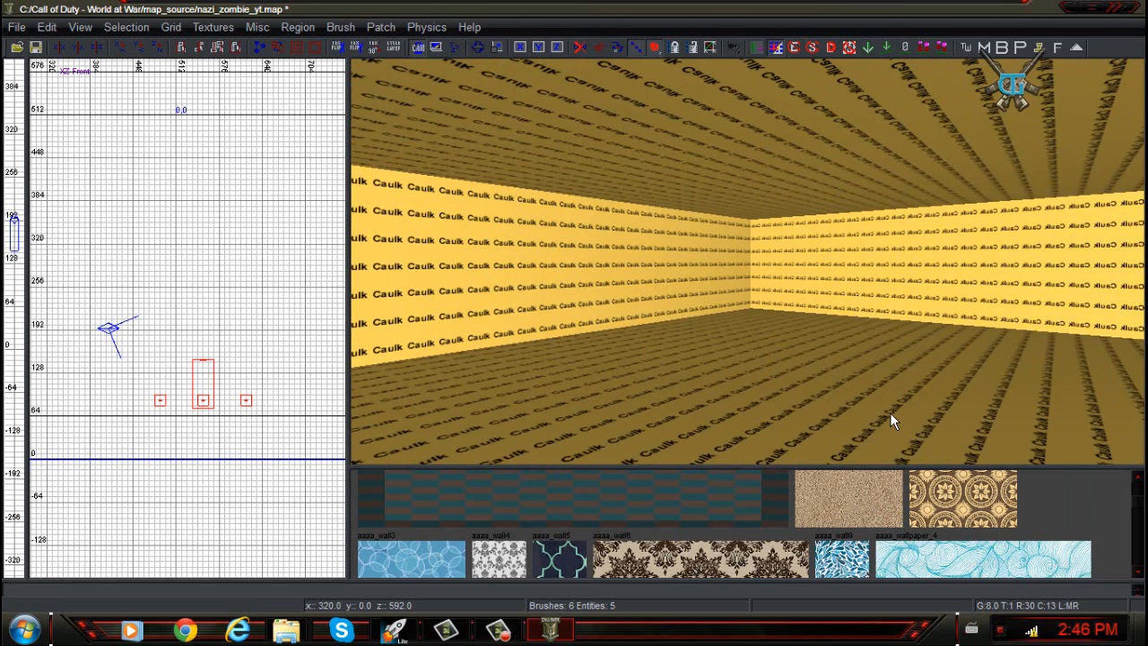
right_drag(890, 413, 843, 359)
ctrl+right_drag(622, 143, 622, 183)
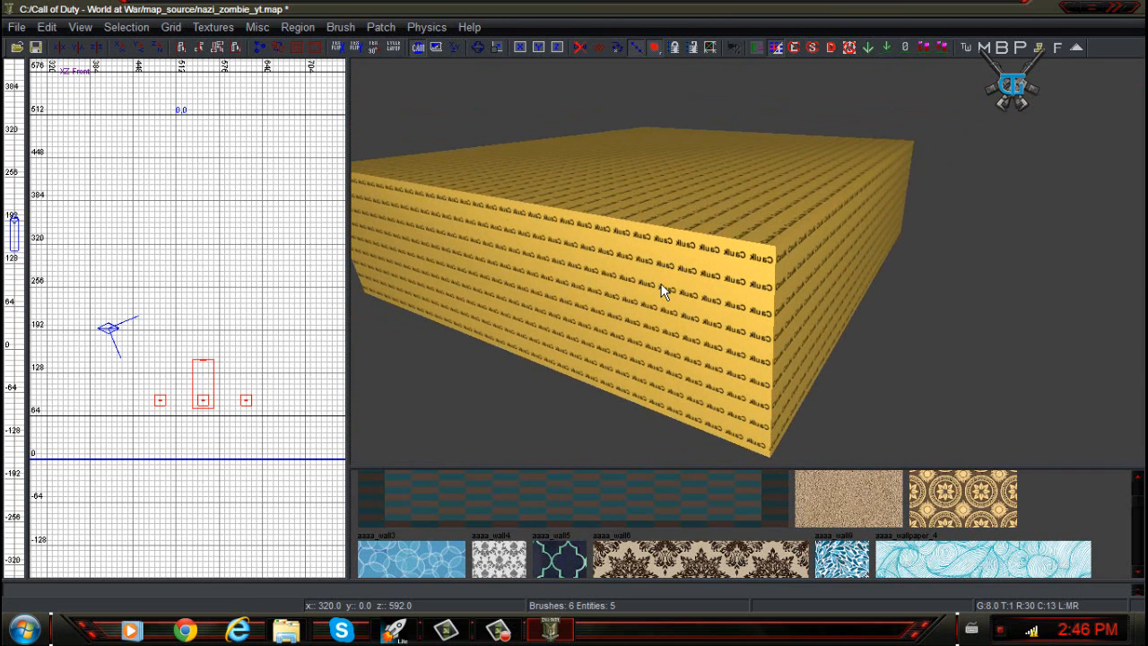
ctrl+shift+right_drag(661, 284, 582, 275)
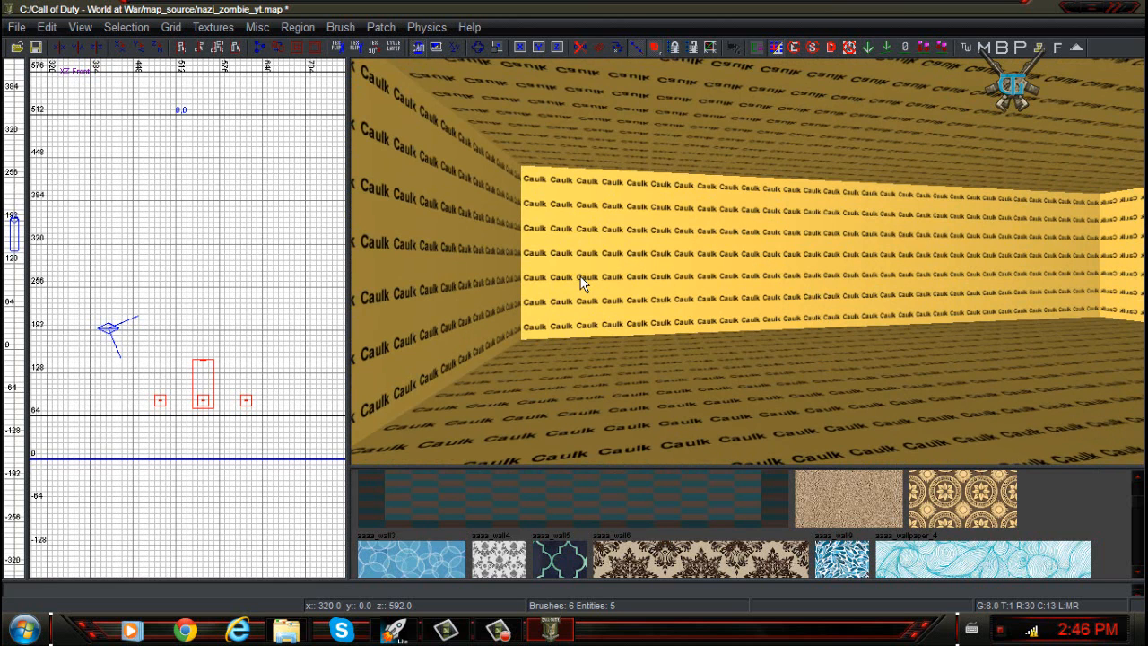
right_drag(523, 328, 530, 332)
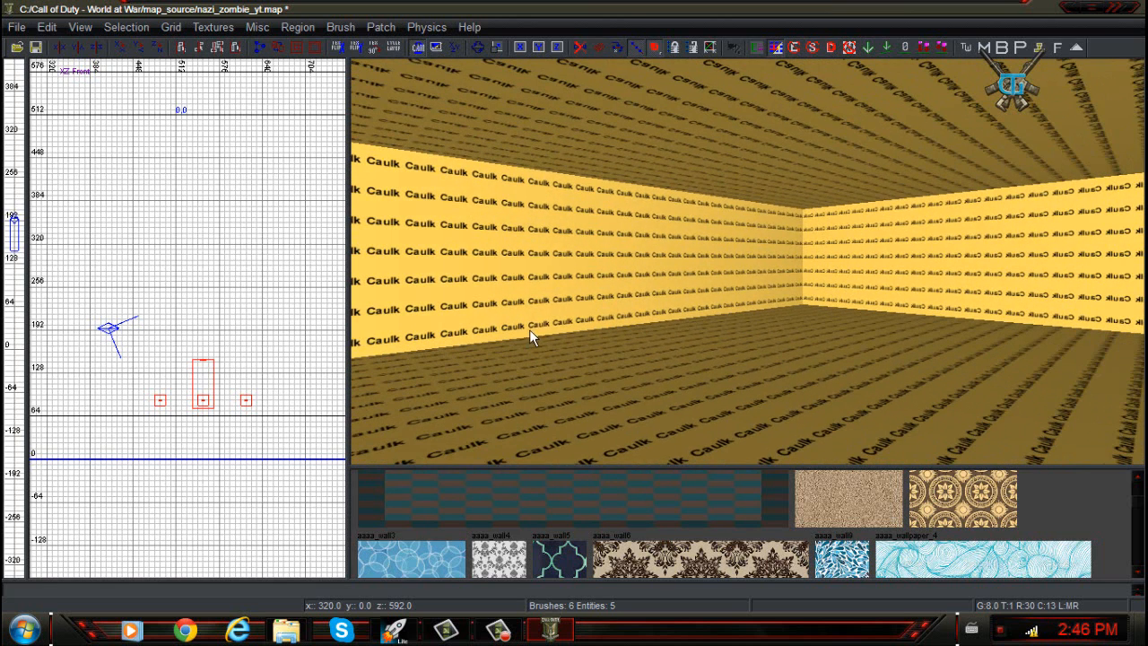
shift+click(621, 271)
mouse_move(620, 271)
right_down()
mouse_move(651, 271)
mouse_move(601, 271)
mouse_move(574, 294)
mouse_move(723, 294)
mouse_move(598, 225)
mouse_move(619, 263)
mouse_move(717, 269)
mouse_move(643, 298)
mouse_move(620, 323)
right_up()
key(Escape)
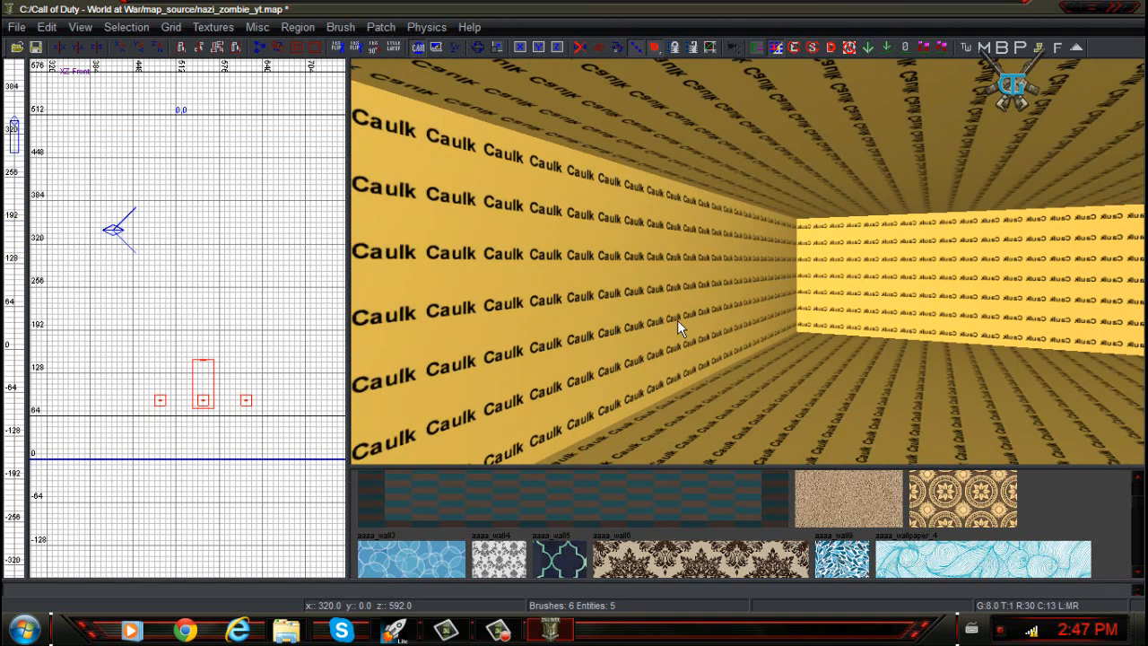
Select all four wall brushes of the room and apply the aaaa_tan_carpet2 texture to them.
shift+click(537, 254)
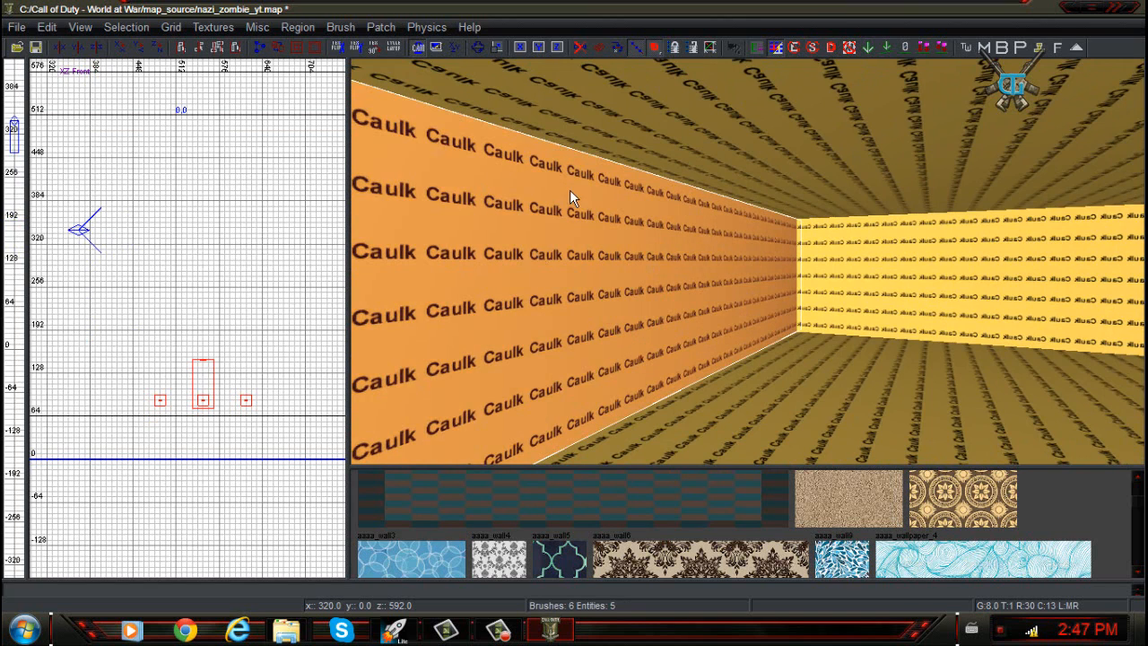
right_drag(570, 190, 663, 184)
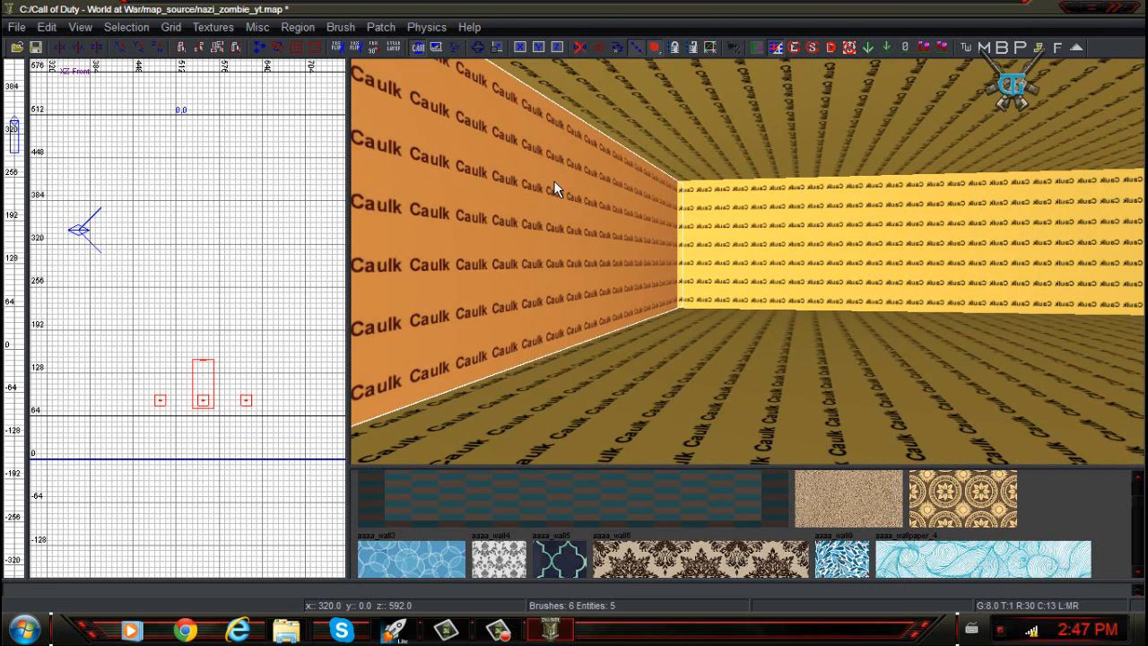
right_drag(582, 181, 730, 320)
right_drag(808, 251, 722, 244)
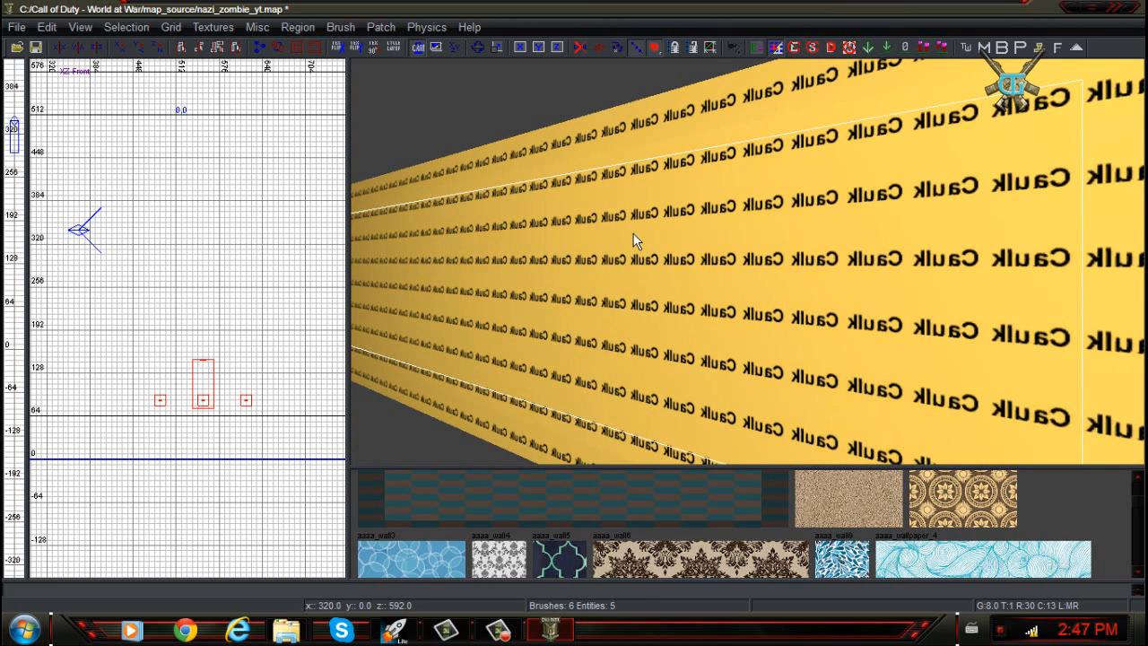
right_drag(633, 239, 625, 263)
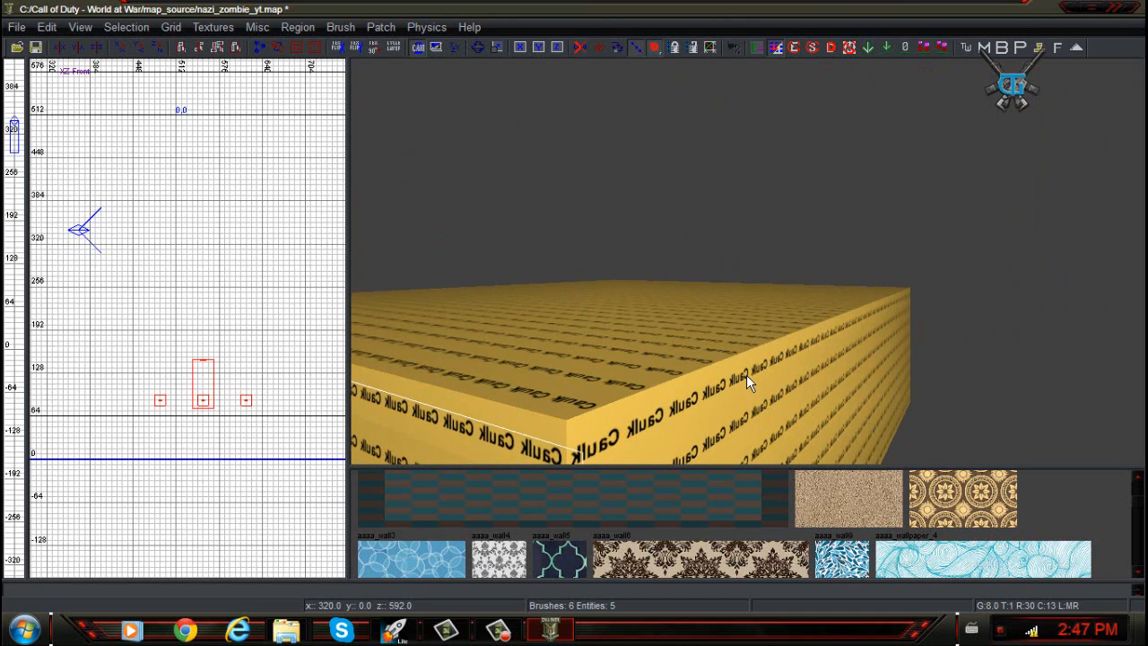
mouse_move(725, 349)
right_down()
mouse_move(682, 349)
mouse_move(722, 340)
mouse_move(681, 412)
mouse_move(680, 207)
mouse_move(772, 217)
mouse_move(705, 222)
right_up()
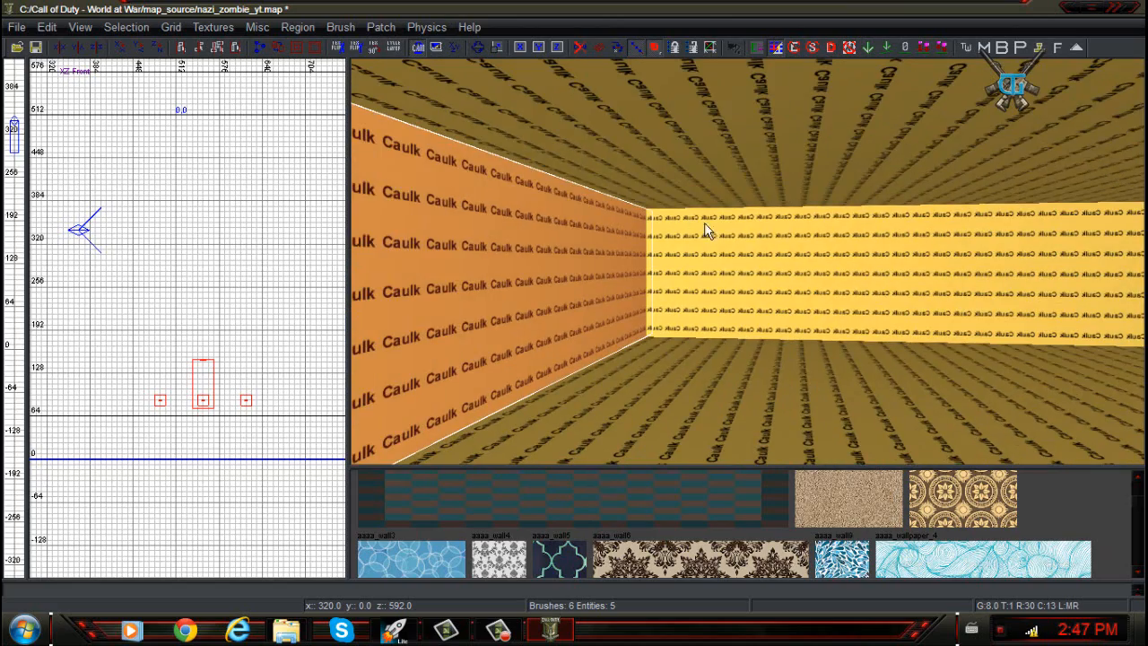
shift+click(746, 276)
right_drag(745, 274, 703, 275)
shift+click(821, 278)
shift+click(873, 275)
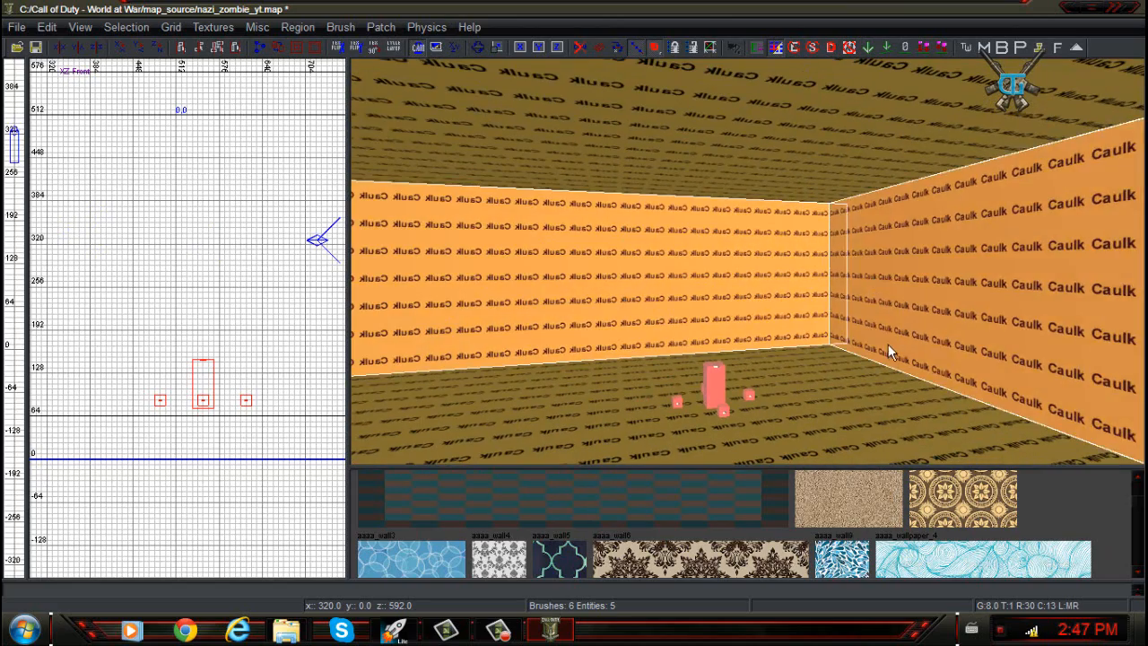
right_drag(888, 343, 876, 538)
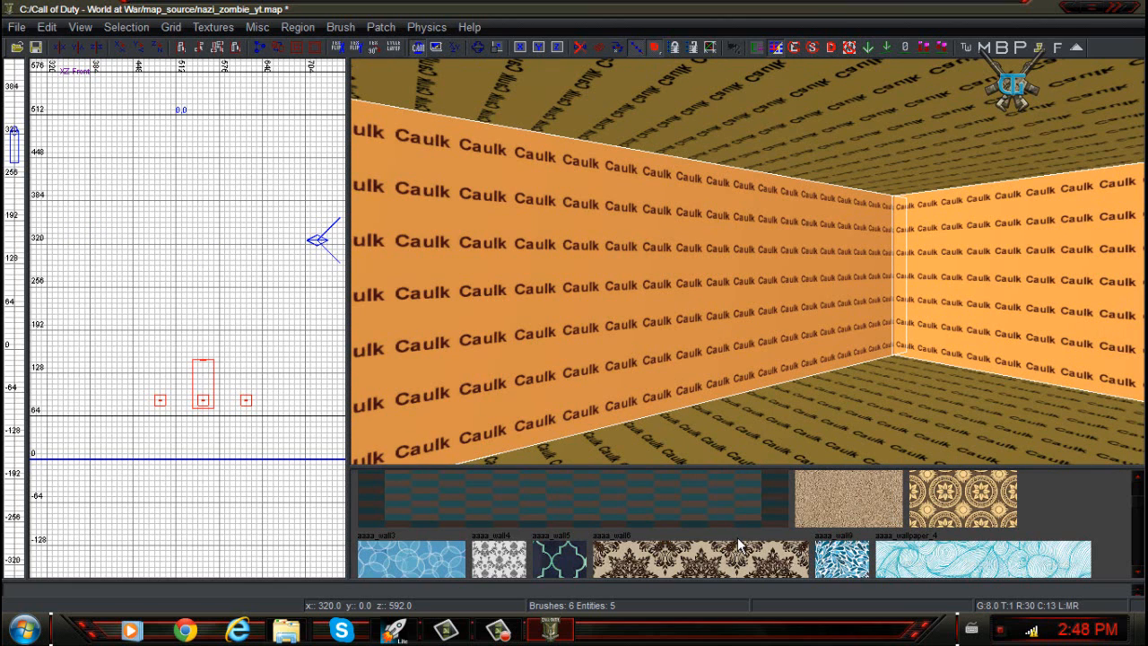
click(841, 503)
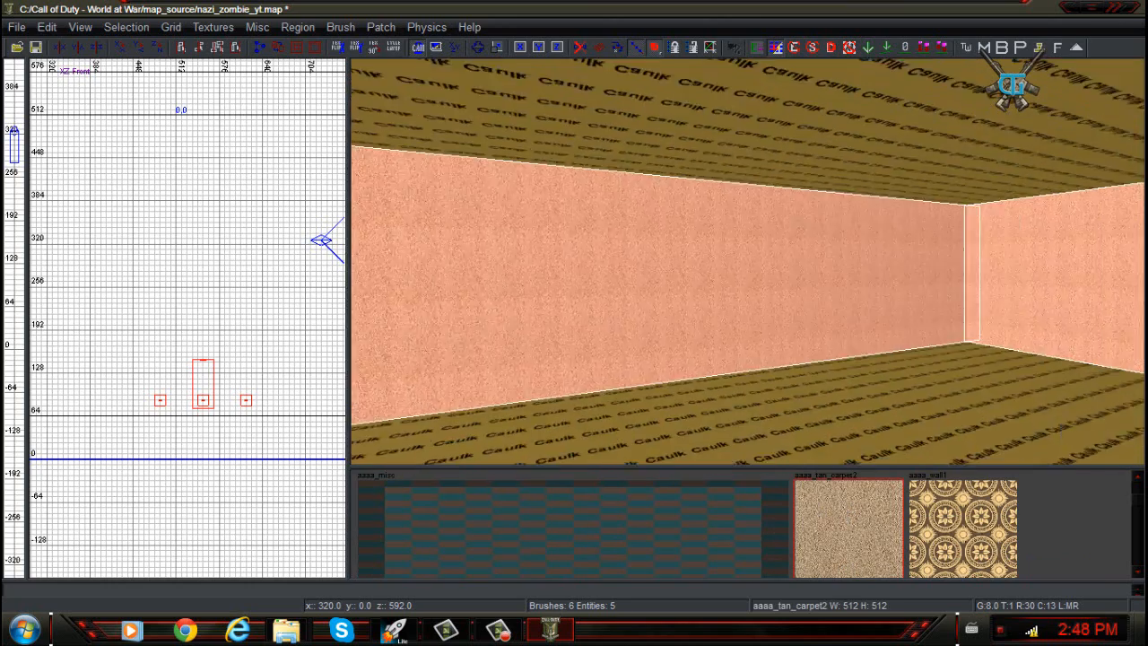
mouse_move(659, 409)
right_down()
mouse_move(789, 408)
mouse_move(755, 415)
mouse_move(746, 399)
mouse_move(745, 426)
mouse_move(733, 414)
right_up()
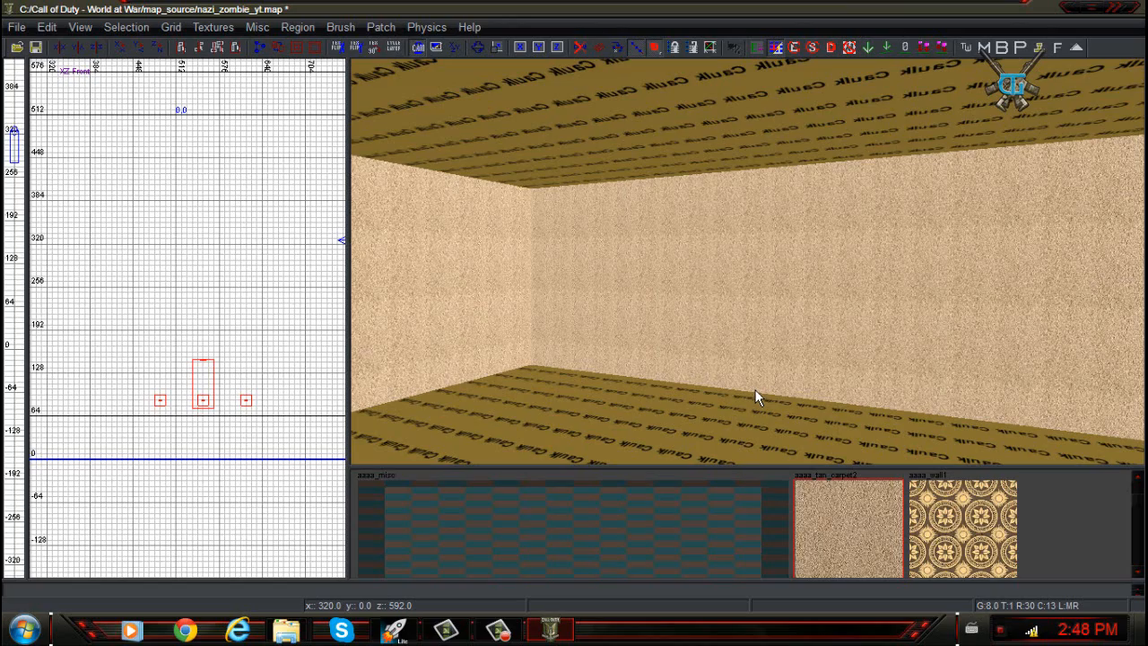
mouse_move(755, 397)
right_down()
mouse_move(744, 404)
mouse_move(769, 377)
right_up()
Find the dark aaaa_c_tex8 texture and apply it to the room's floor brush.
scroll(780, 510, down, 1)
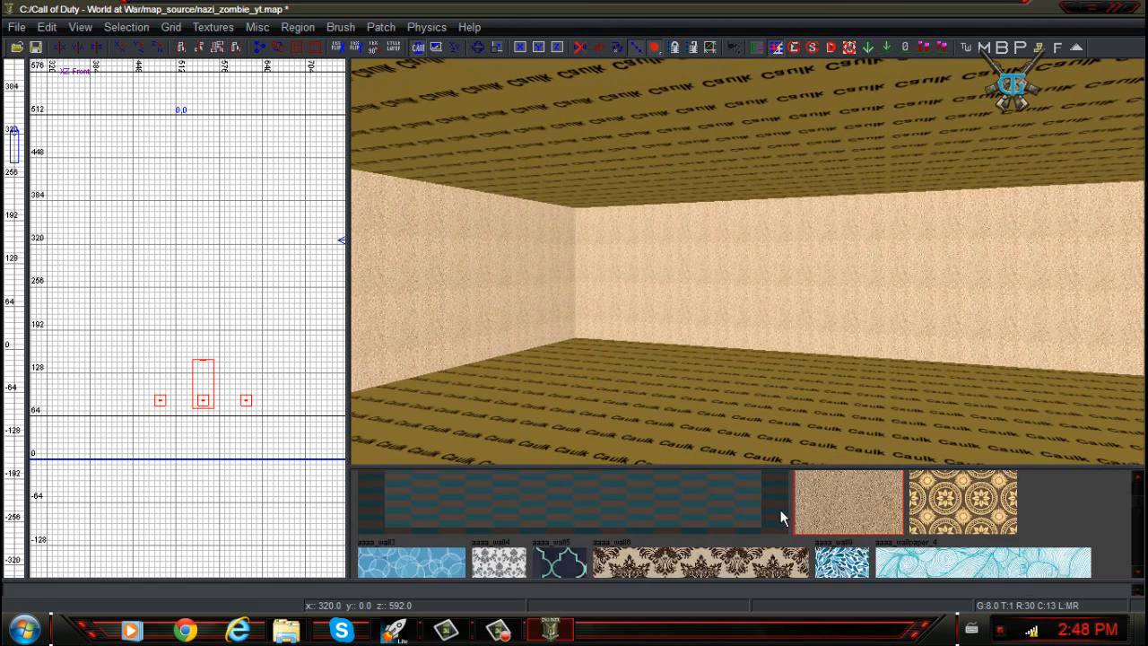
scroll(780, 515, down, 1)
scroll(780, 511, up, 1)
scroll(780, 512, down, 1)
scroll(773, 511, up, 2)
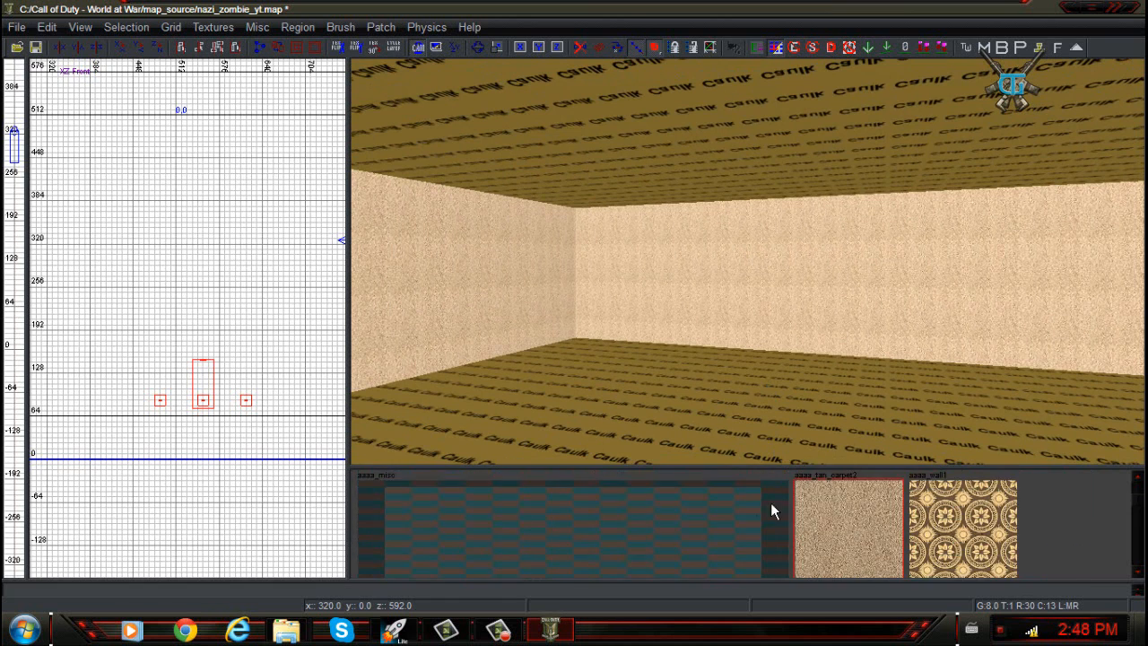
scroll(773, 511, down, 1)
scroll(711, 536, down, 1)
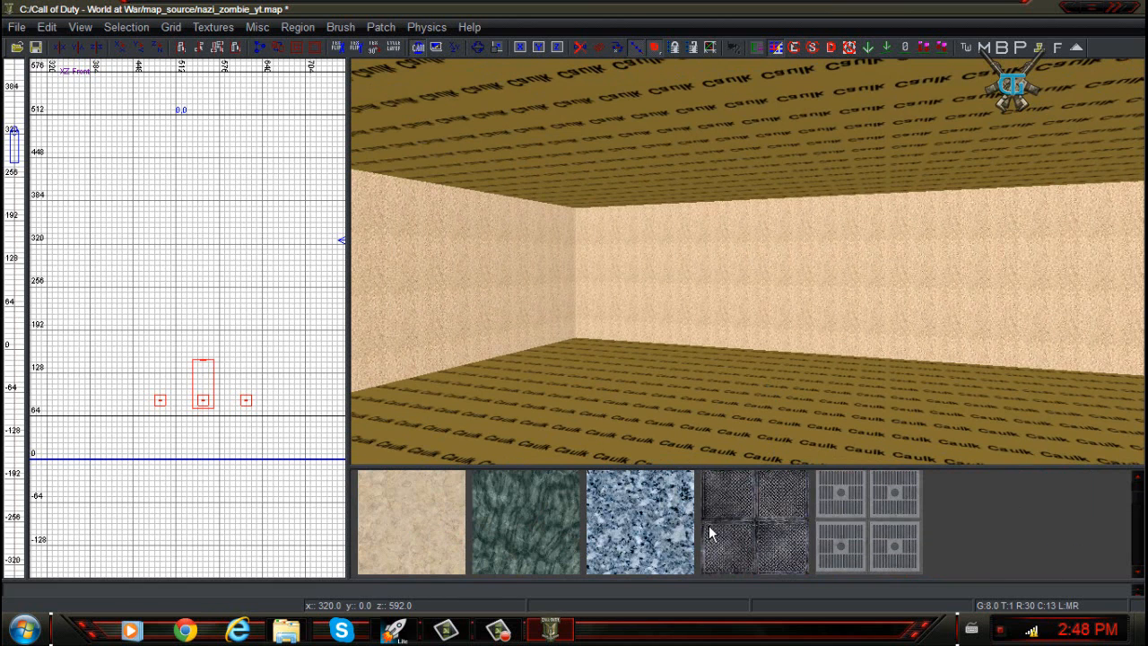
scroll(710, 531, down, 1)
scroll(709, 527, up, 1)
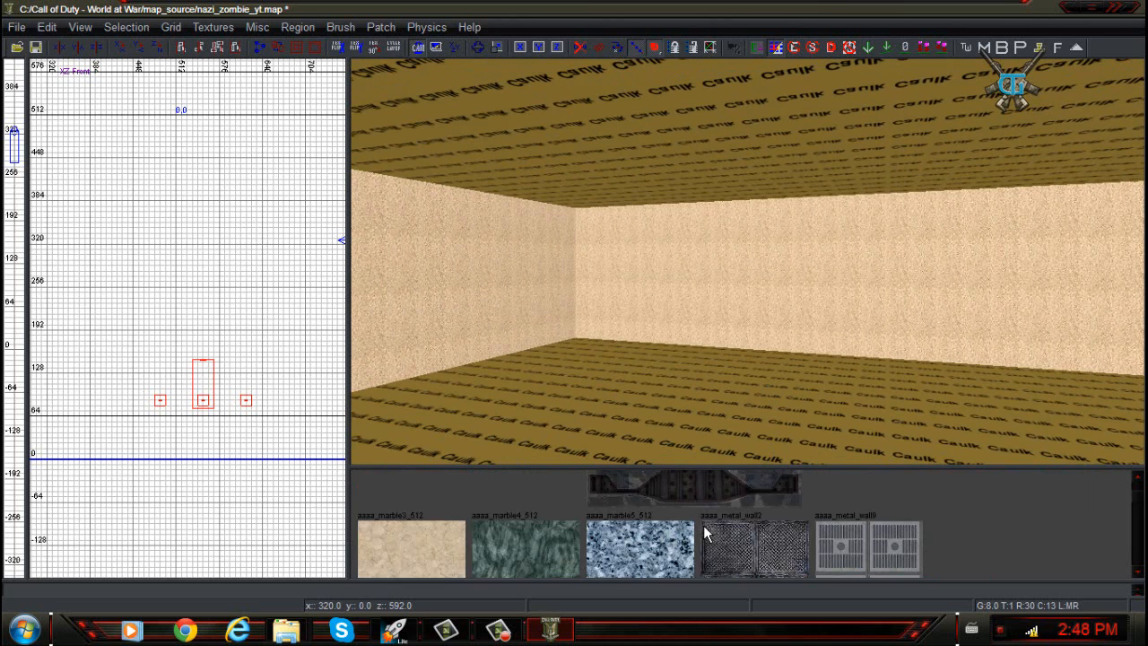
scroll(704, 575, down, 2)
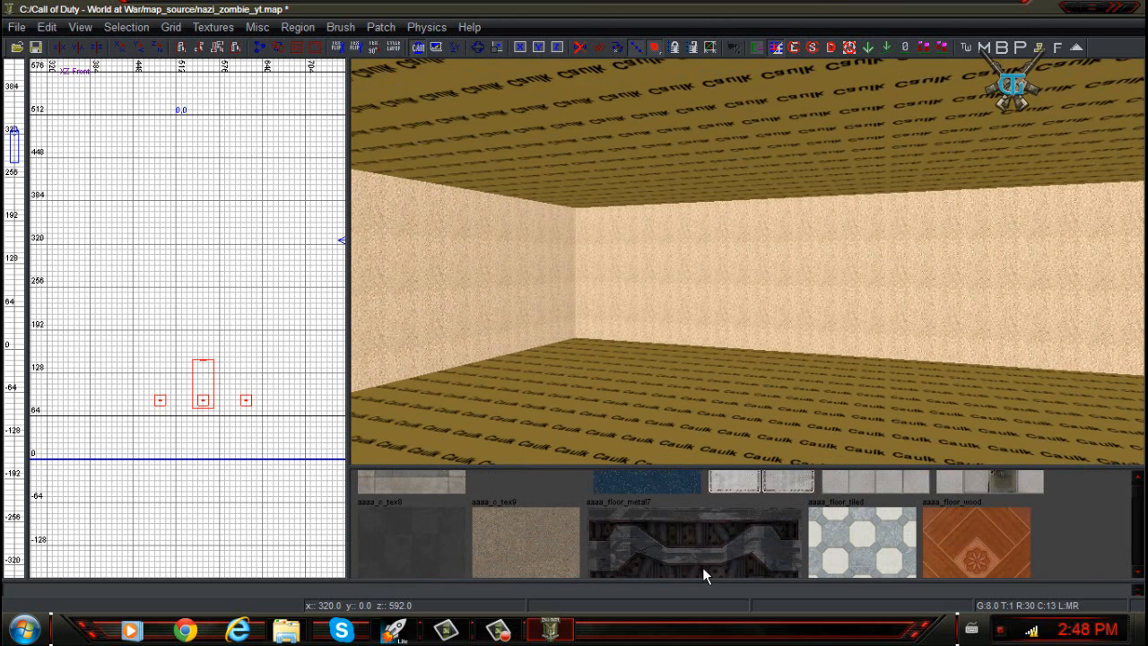
scroll(556, 551, up, 1)
scroll(556, 551, down, 1)
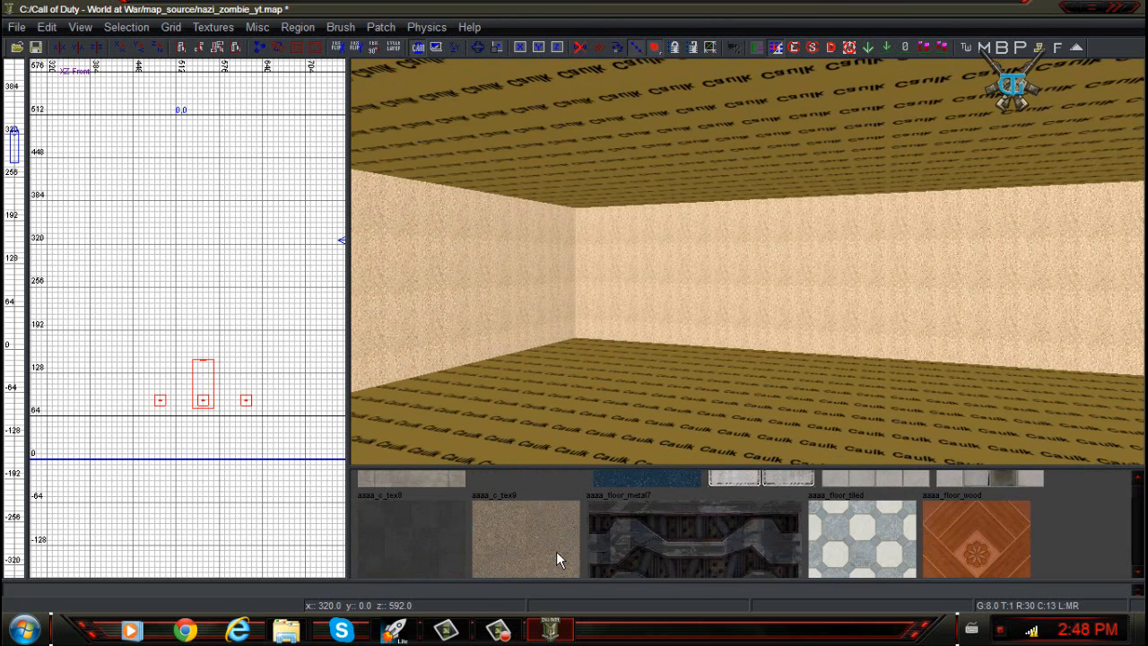
scroll(557, 551, up, 1)
scroll(556, 550, down, 1)
shift+click(585, 418)
click(418, 515)
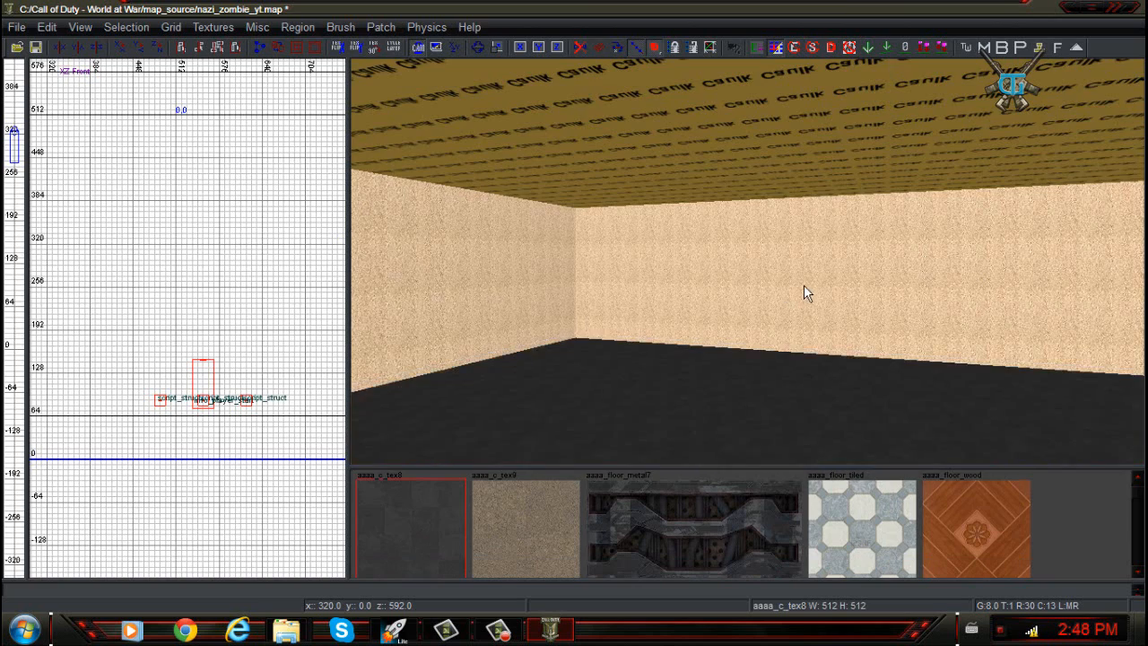
Apply the aaaa_c_tex3 tile texture to the ceiling brush, deselect it, and inspect the textured room.
right_click(802, 295)
scroll(827, 509, up, 3)
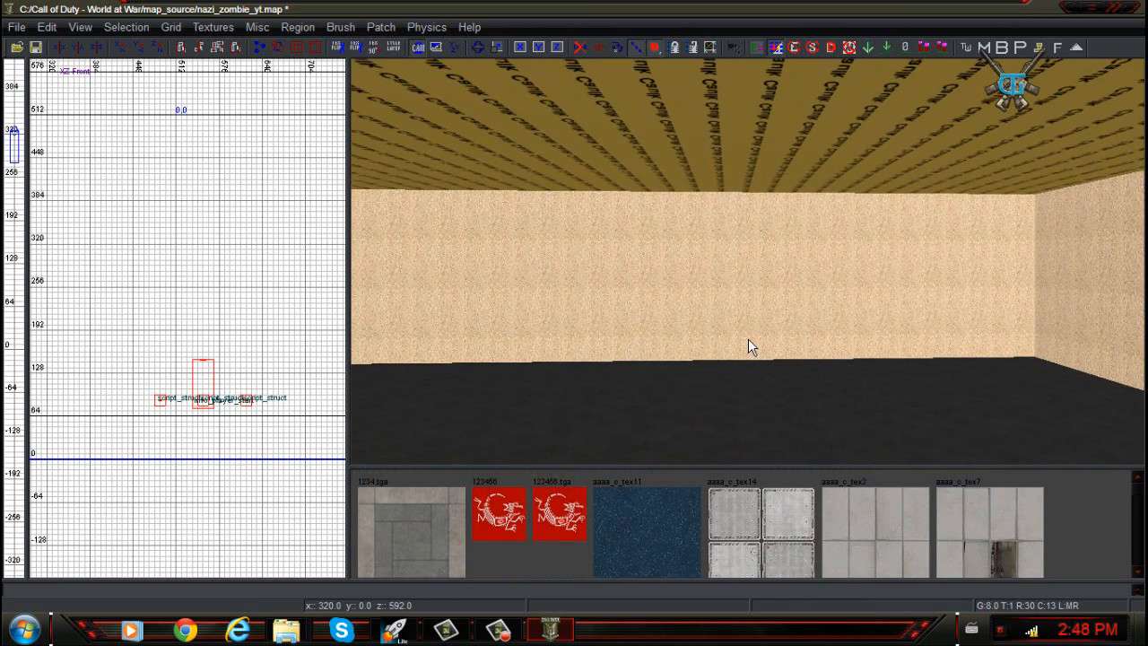
shift+click(639, 144)
click(900, 526)
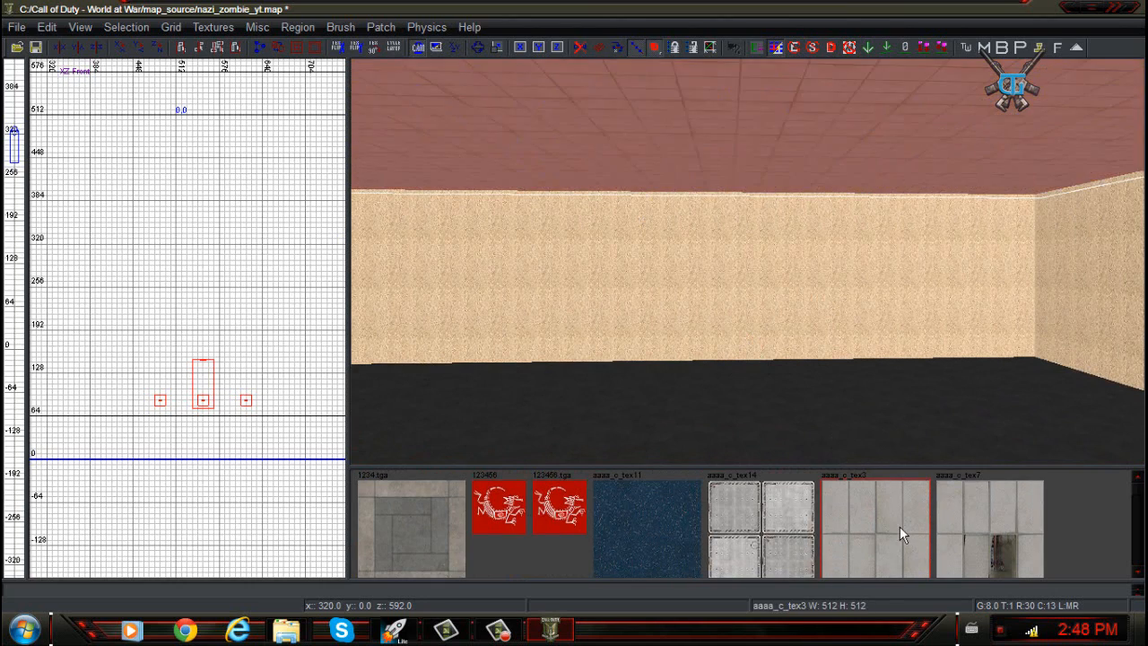
key(Escape)
right_drag(768, 230, 641, 229)
right_drag(769, 226, 769, 269)
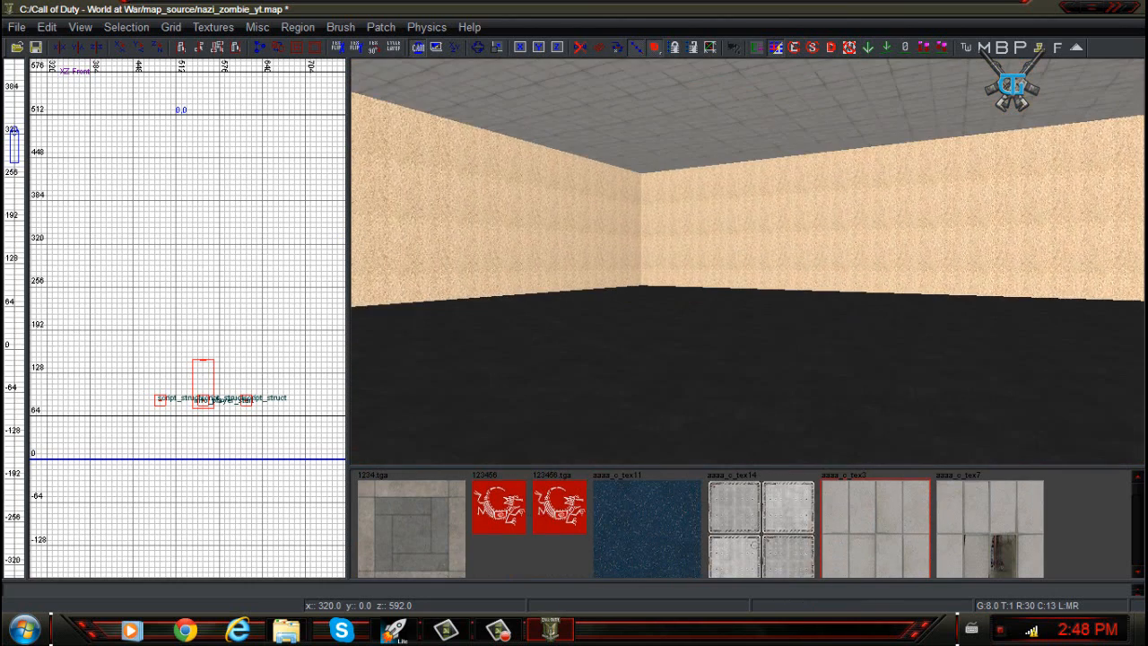
right_drag(767, 223, 759, 246)
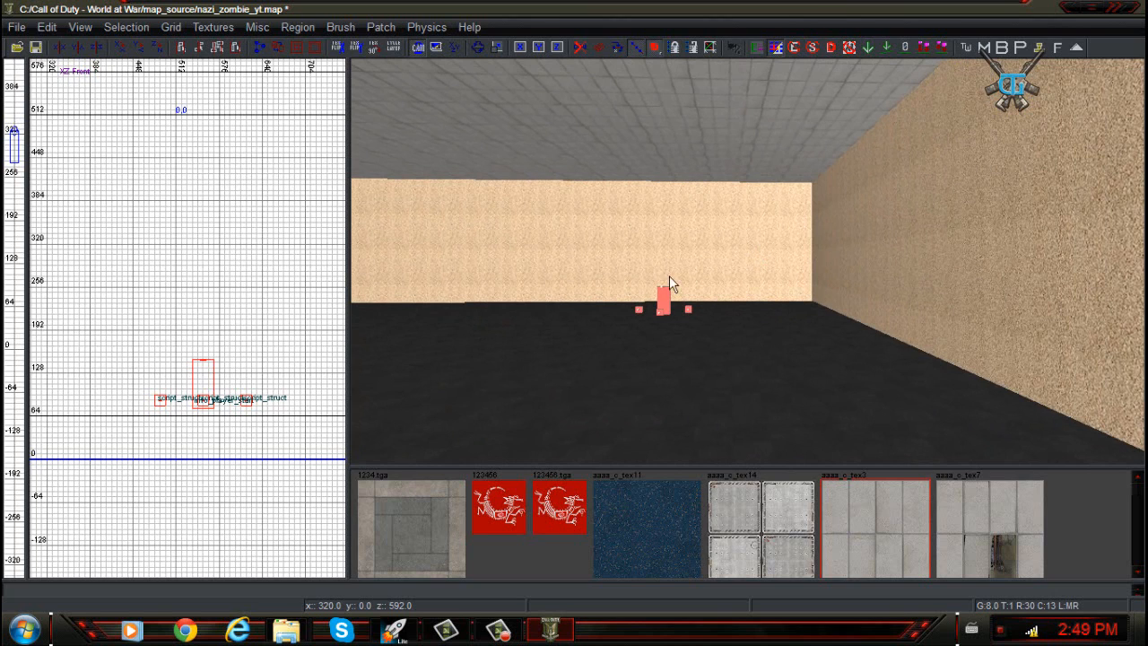
right_drag(669, 275, 588, 275)
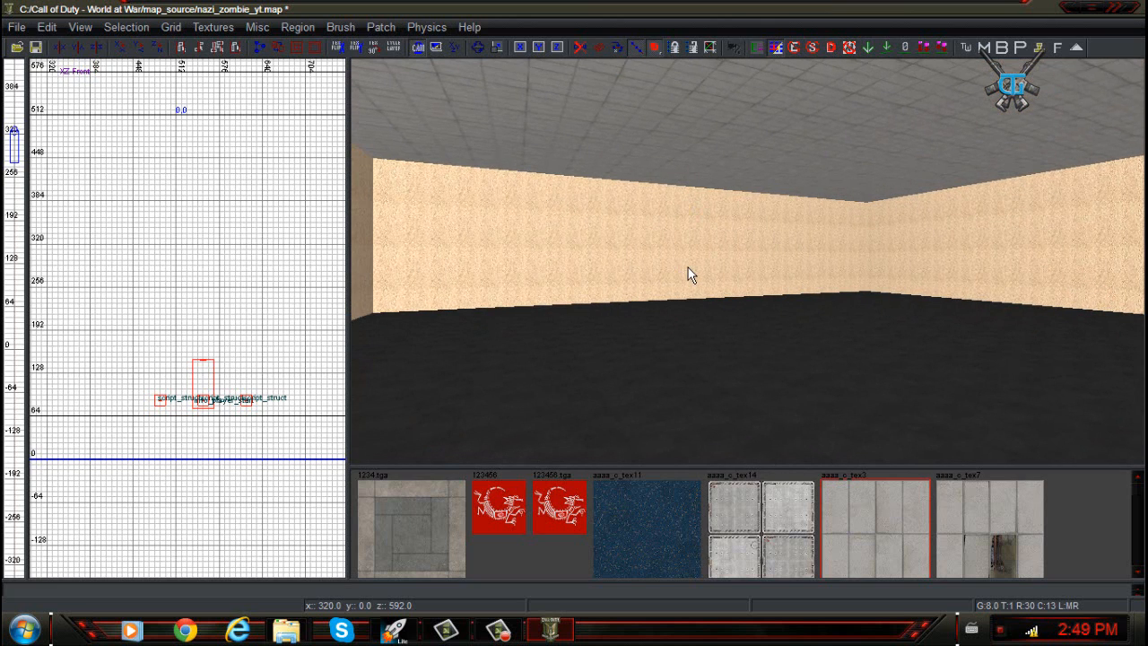
right_drag(692, 270, 701, 270)
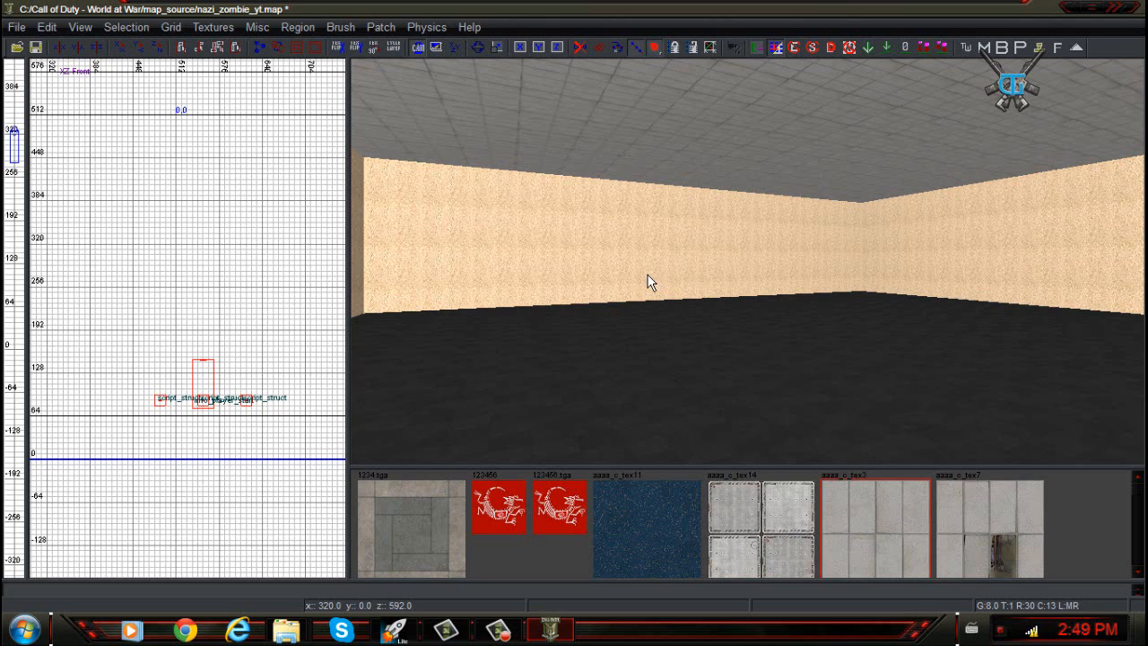
Save the nazi_zombie_yt map and close Radiant.
click(36, 47)
click(1132, 16)
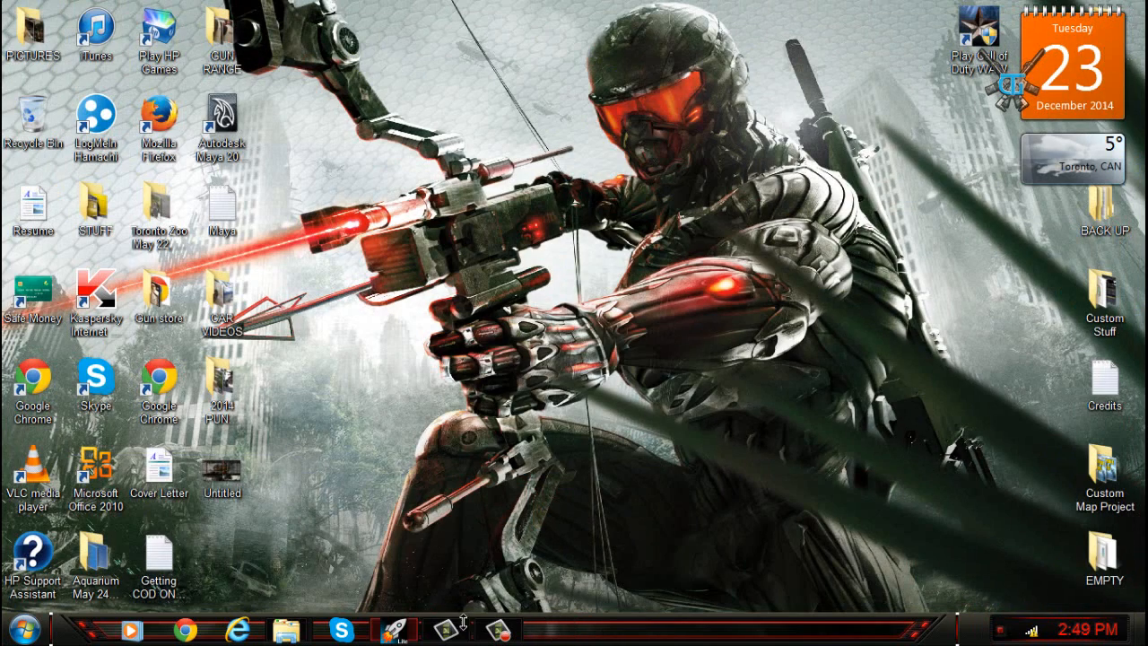
Switch to the World at War Launcher, select the nazi_zombie_yt map and compile the level with its BSP, lights, paths, reflections and fastfiles options.
click(395, 631)
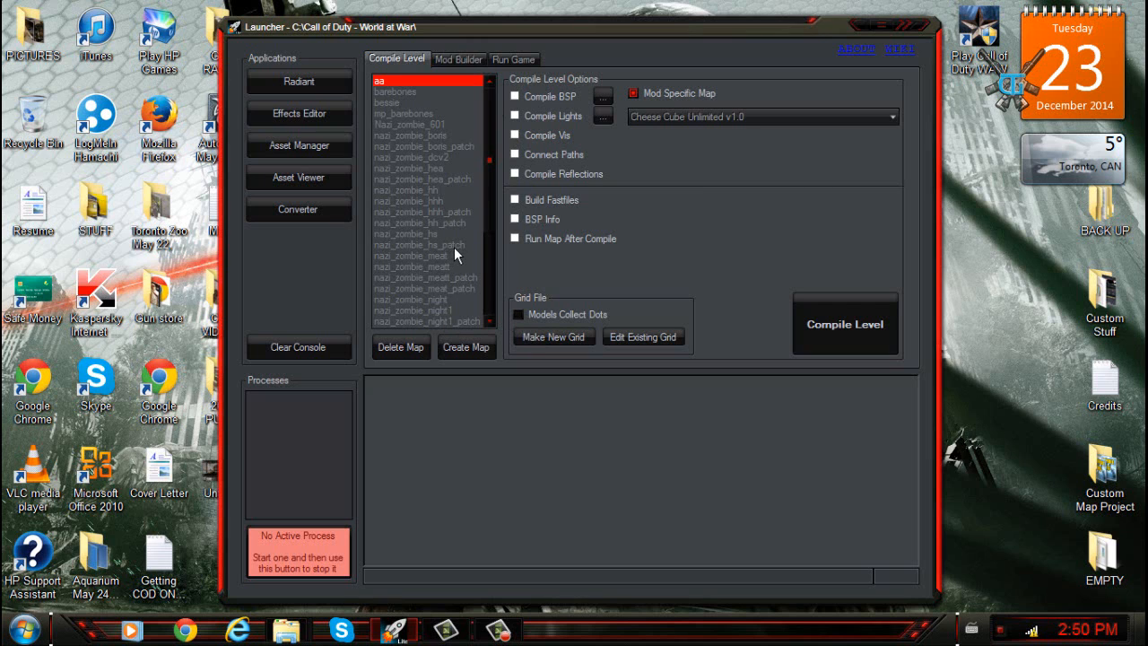
click(449, 302)
scroll(447, 312, down, 5)
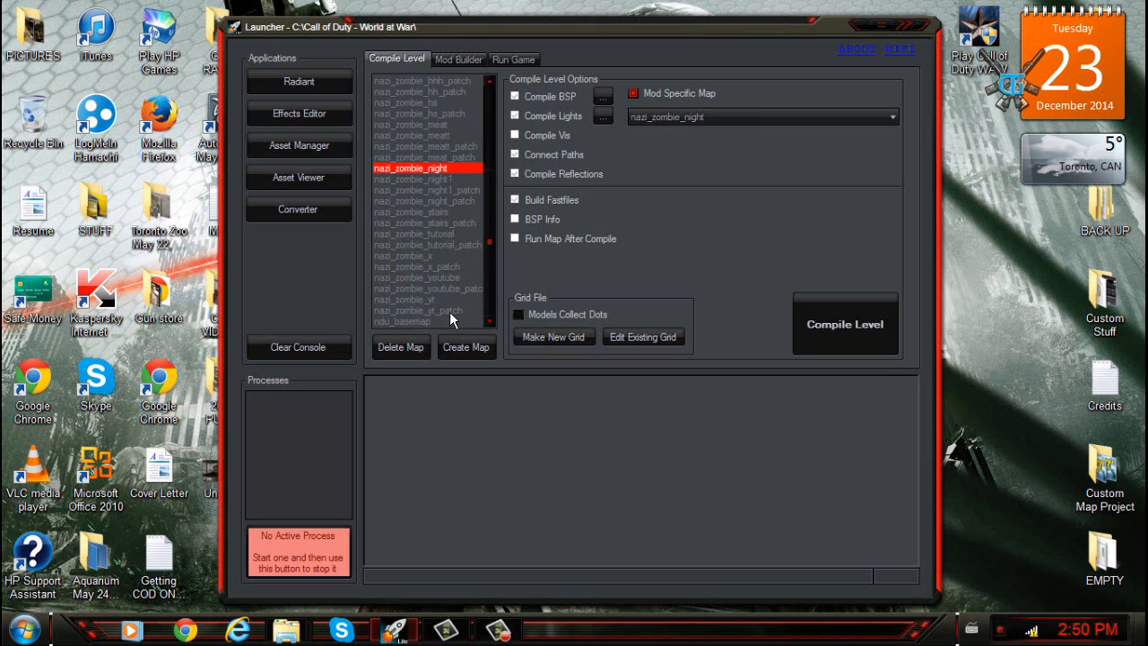
click(431, 289)
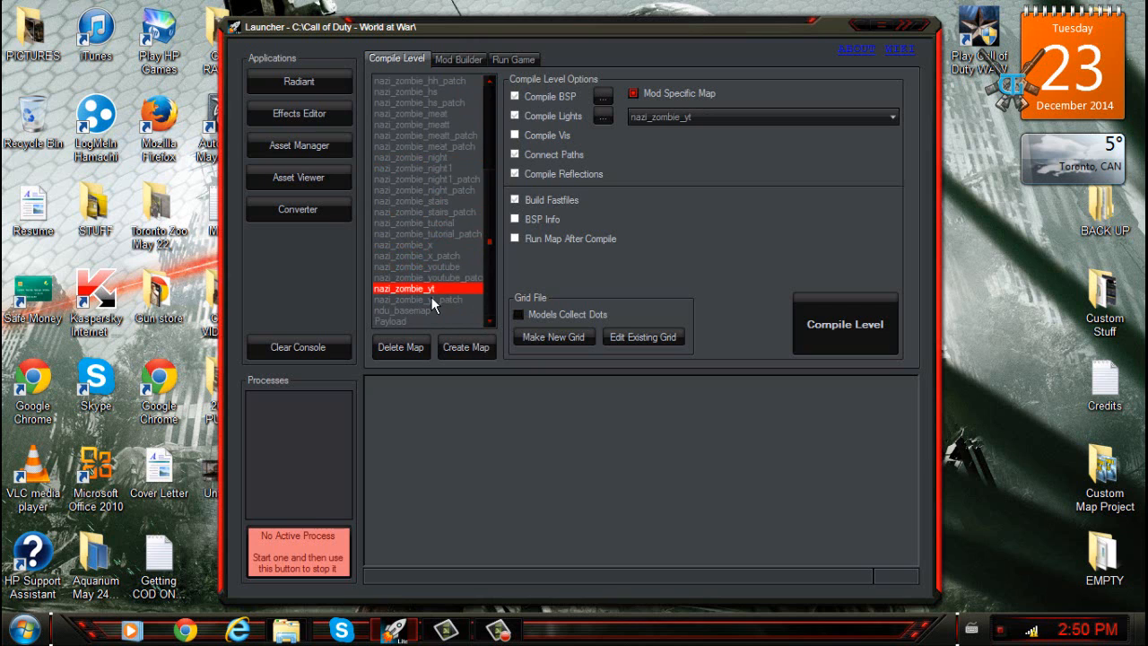
click(856, 323)
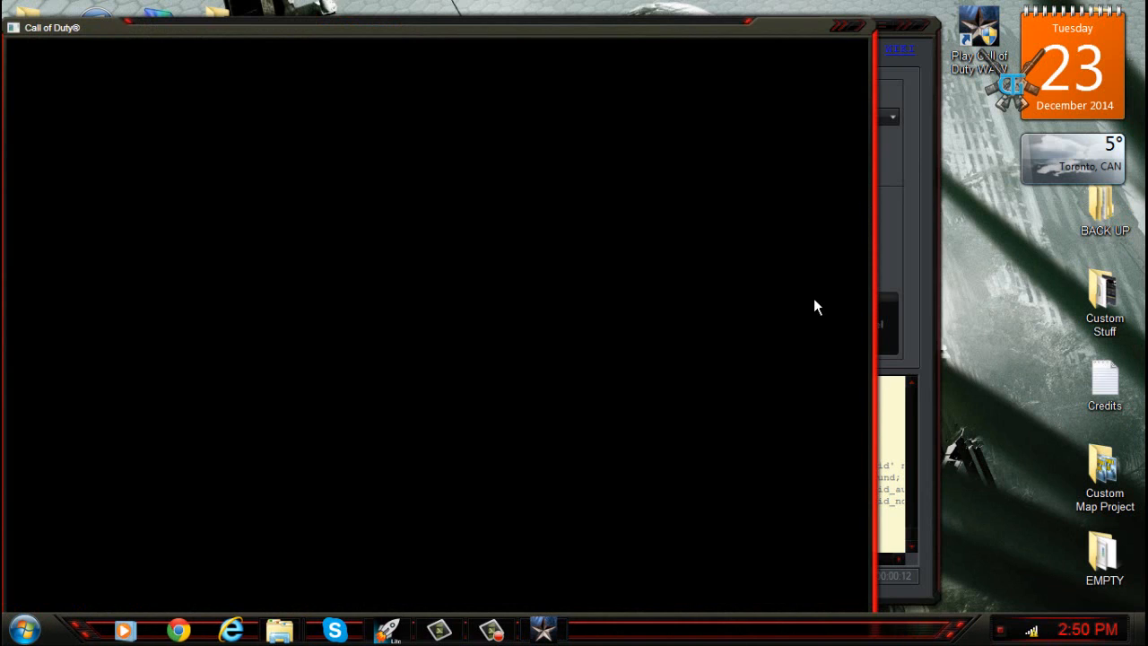
Stop the sp_tool process along with its game window, and close the Launcher.
click(862, 32)
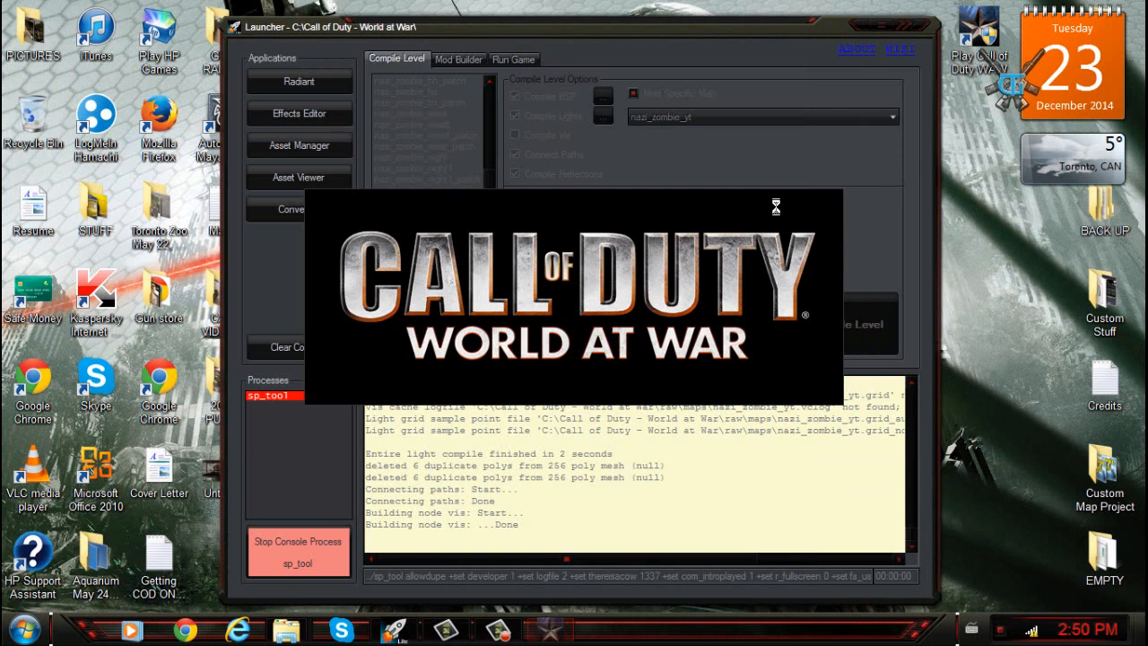
click(322, 565)
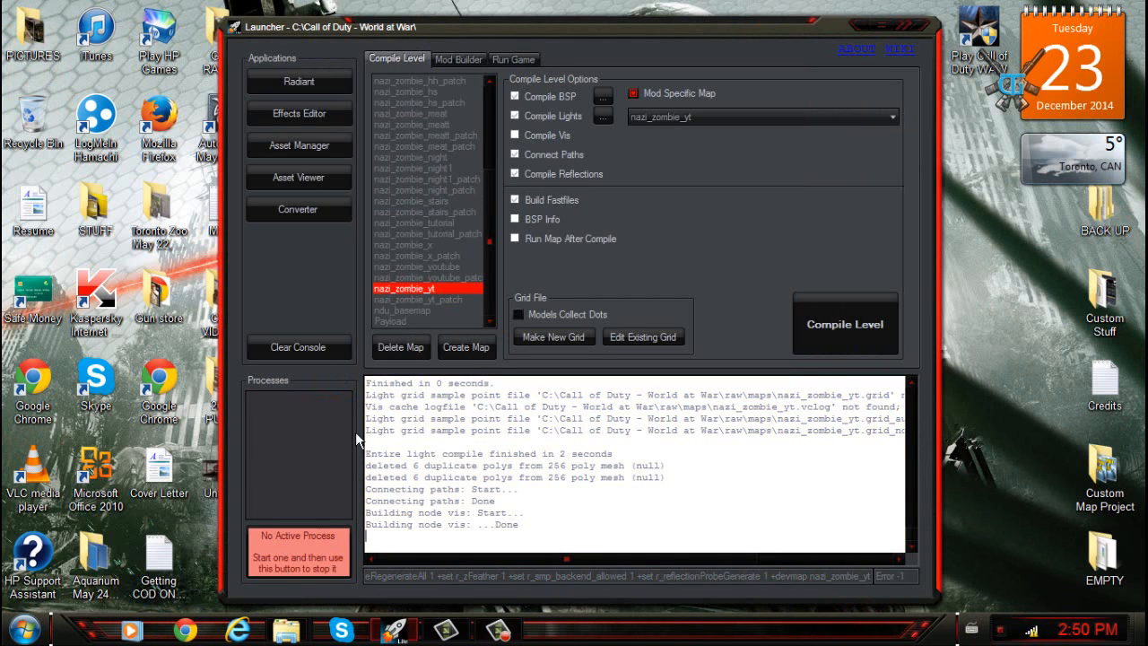
click(925, 25)
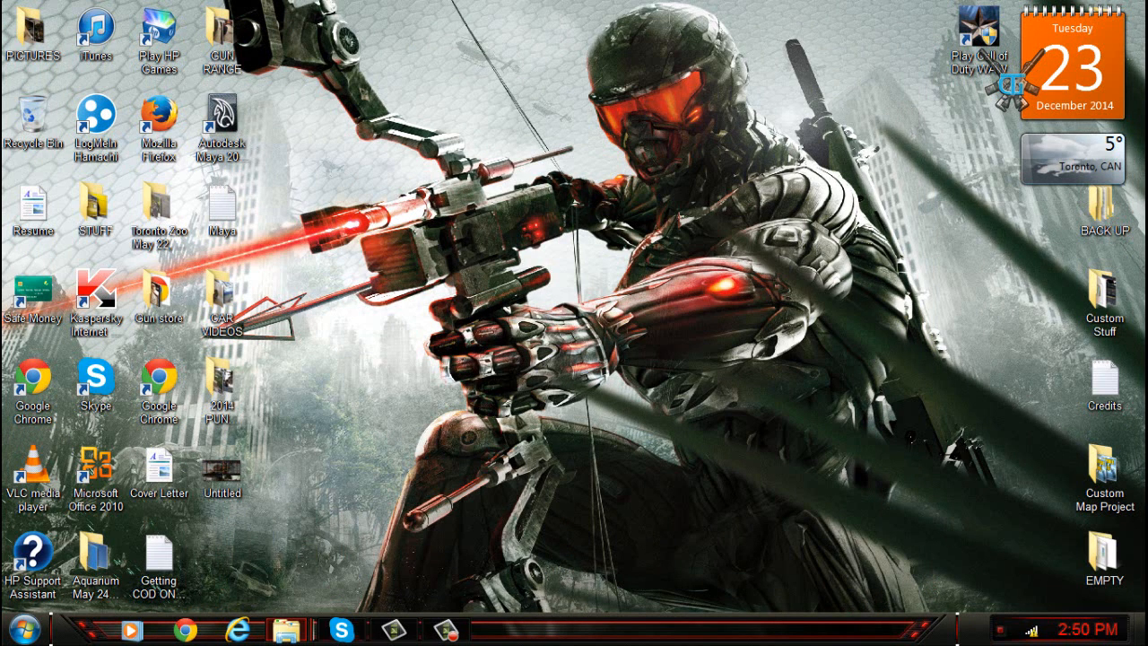
Close the EMPTY folder window and the other open Explorer windows.
mouse_move(286, 630)
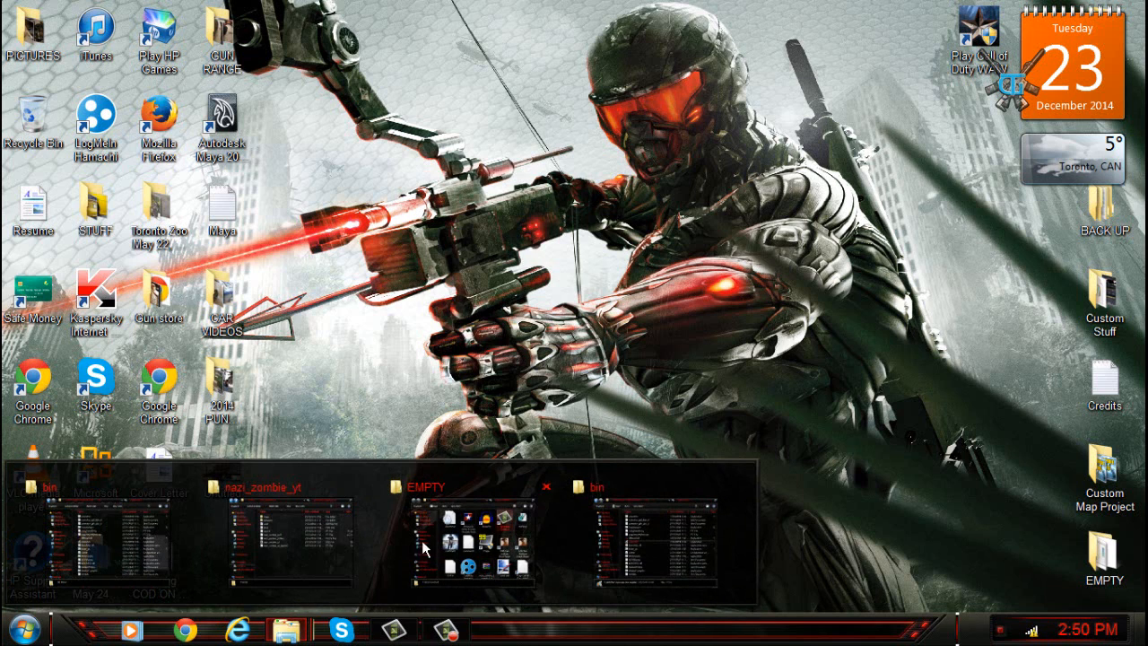
click(549, 489)
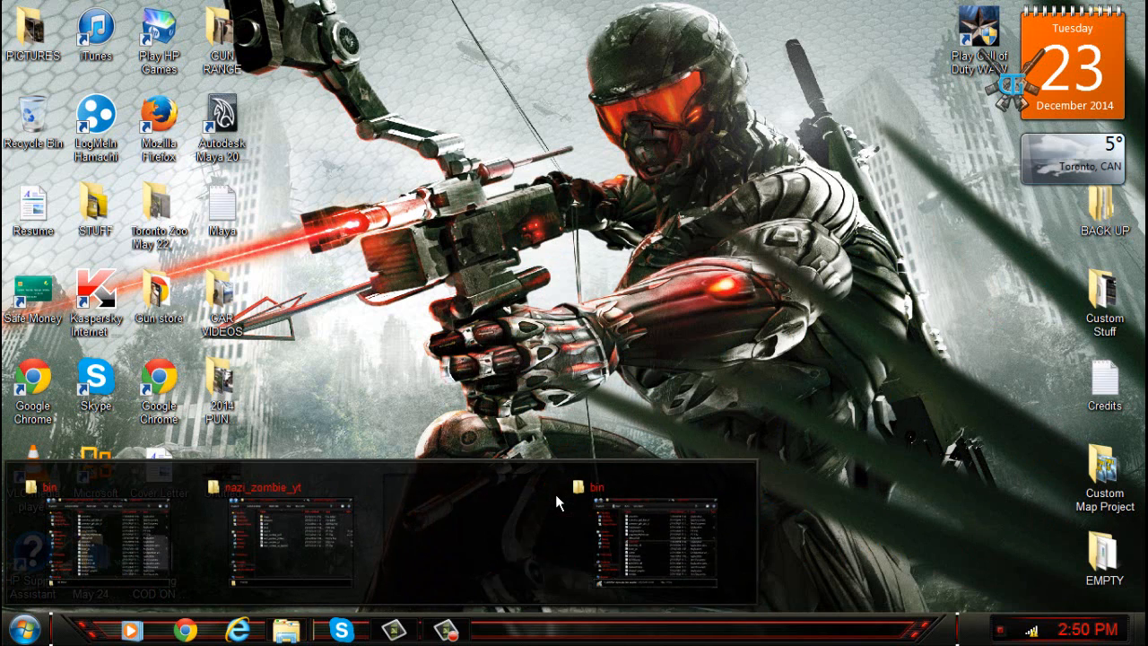
click(551, 484)
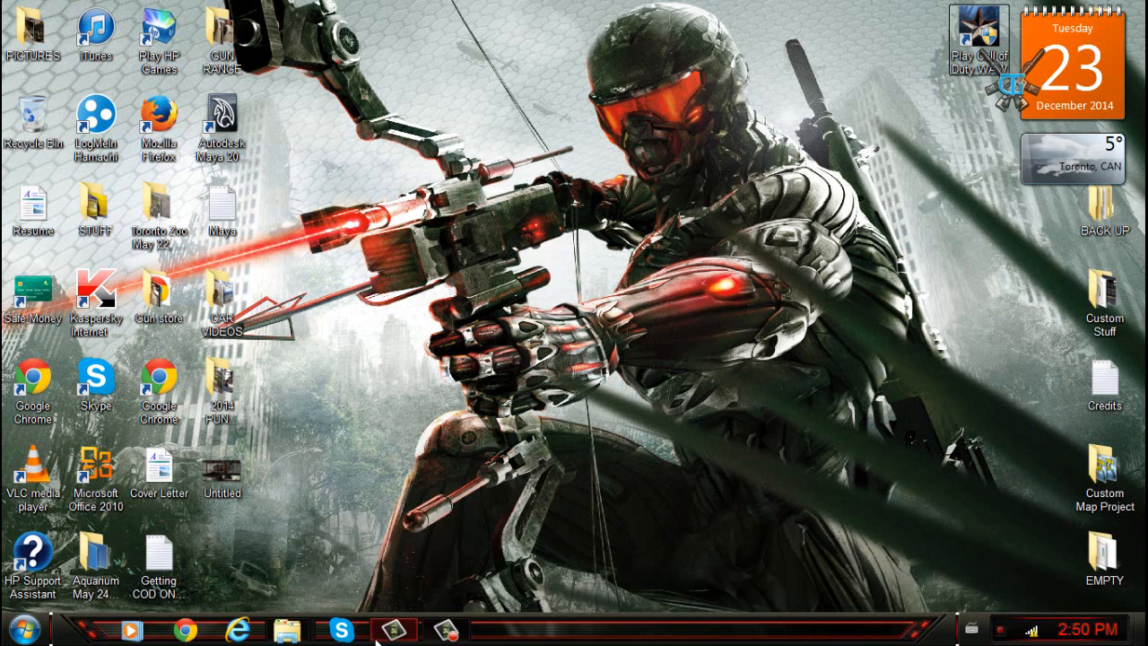
click(447, 632)
click(1096, 551)
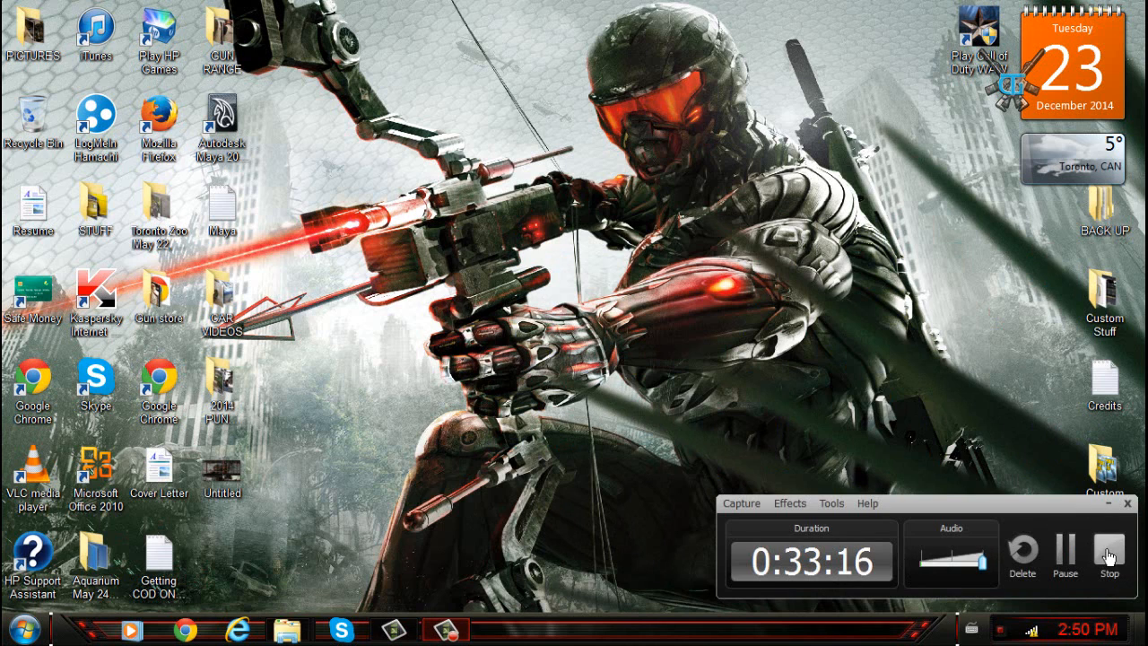